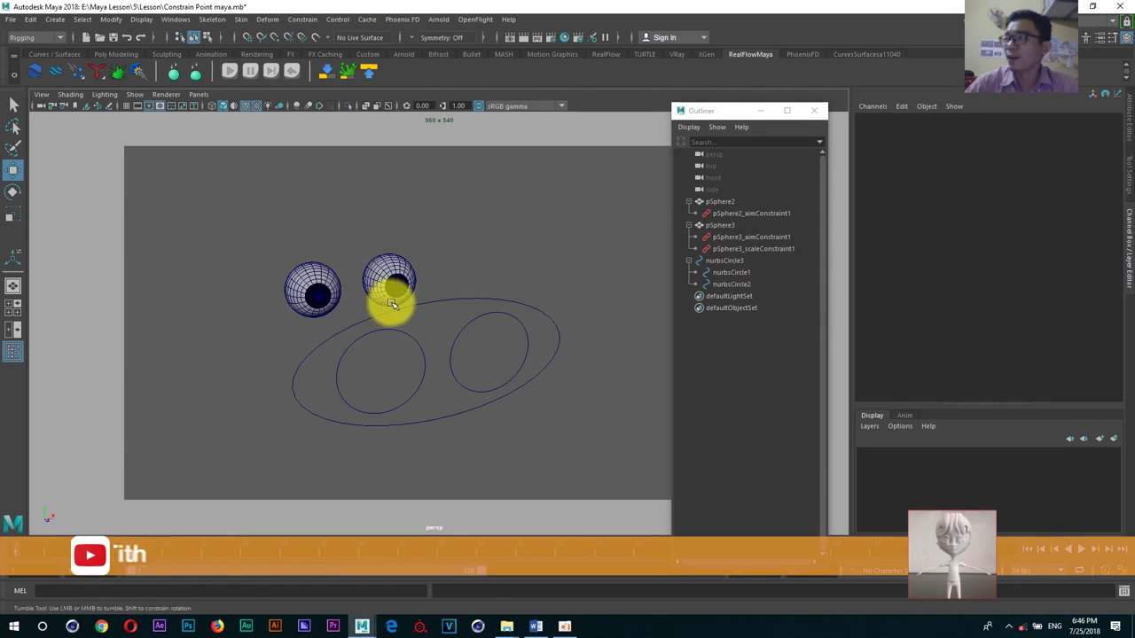
Step: Orbit around the eye spheres and NURBS circles, then bring up the Word notes on the Aim constraint
mouse_move(391, 305)
left_mouse_down("alt")
mouse_move(500, 299)
mouse_move(417, 322)
left_mouse_up("alt")
middle_click_drag(418, 322, 441, 316, "alt")
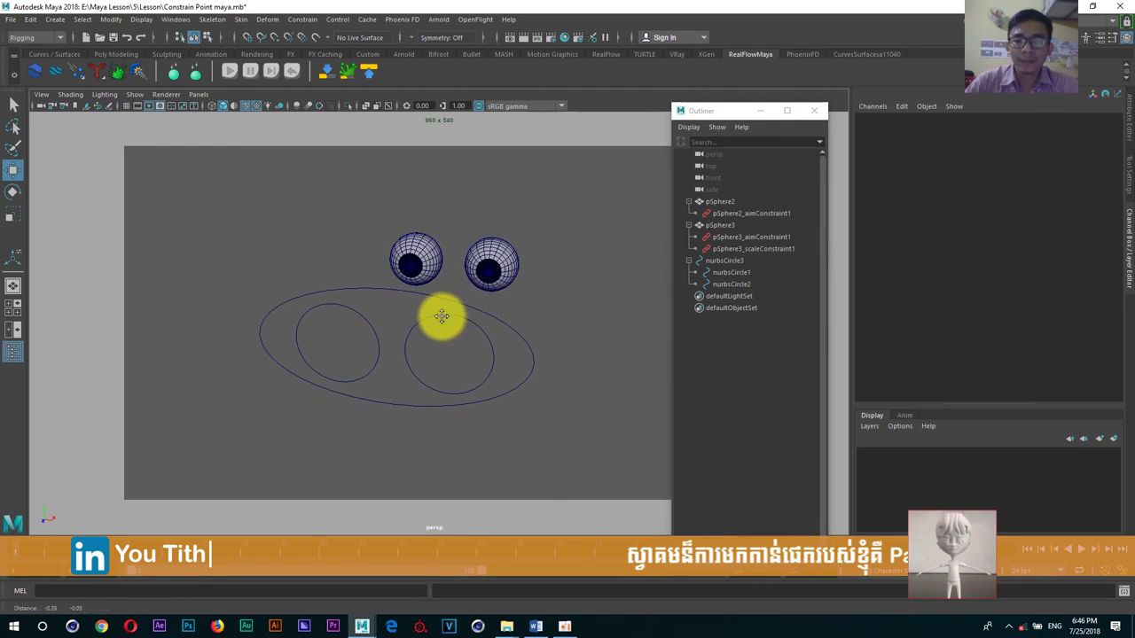
left_click(442, 317)
left_click_drag(435, 314, 461, 347, "alt")
left_click(533, 247)
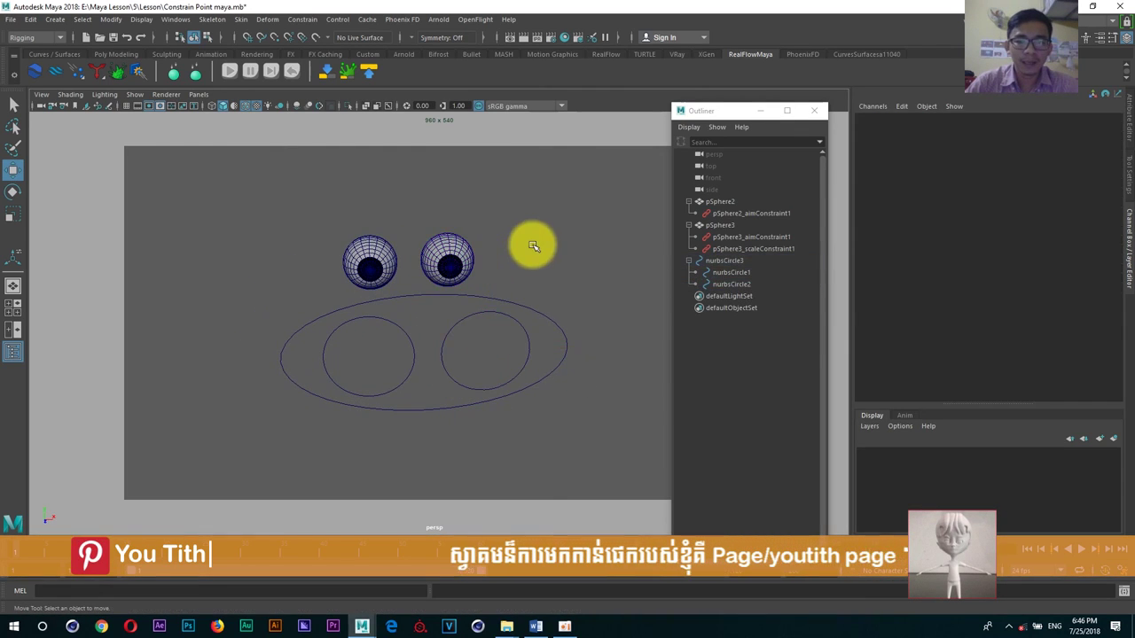
left_click_drag(722, 110, 730, 95)
mouse_move(497, 267)
left_mouse_down("alt")
mouse_move(469, 269)
mouse_move(490, 271)
left_mouse_up("alt")
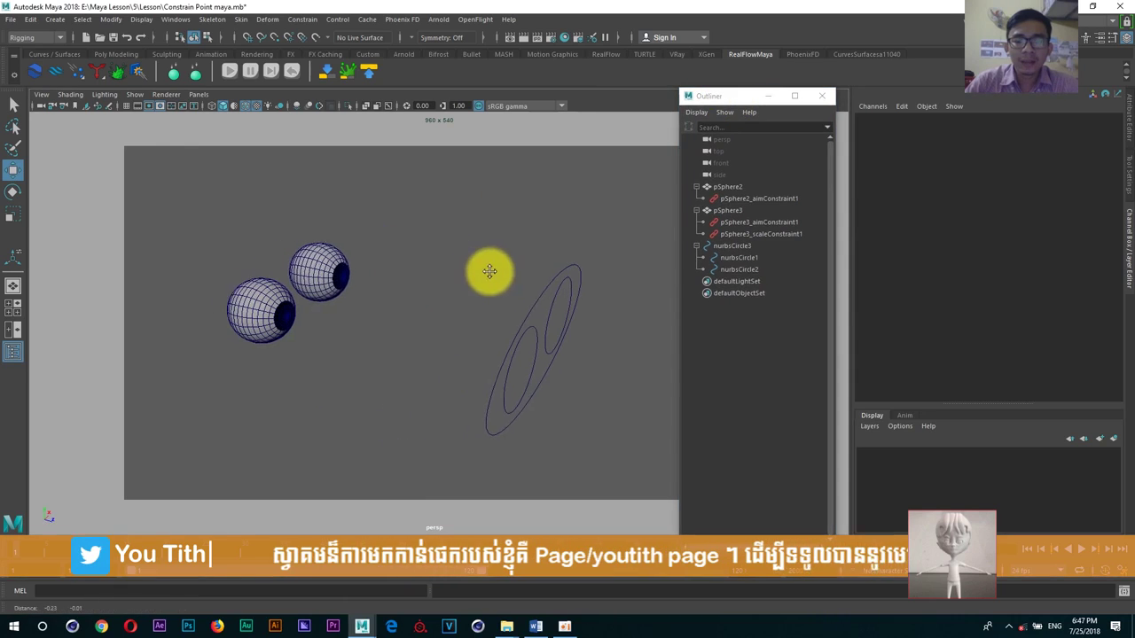
left_click(537, 626)
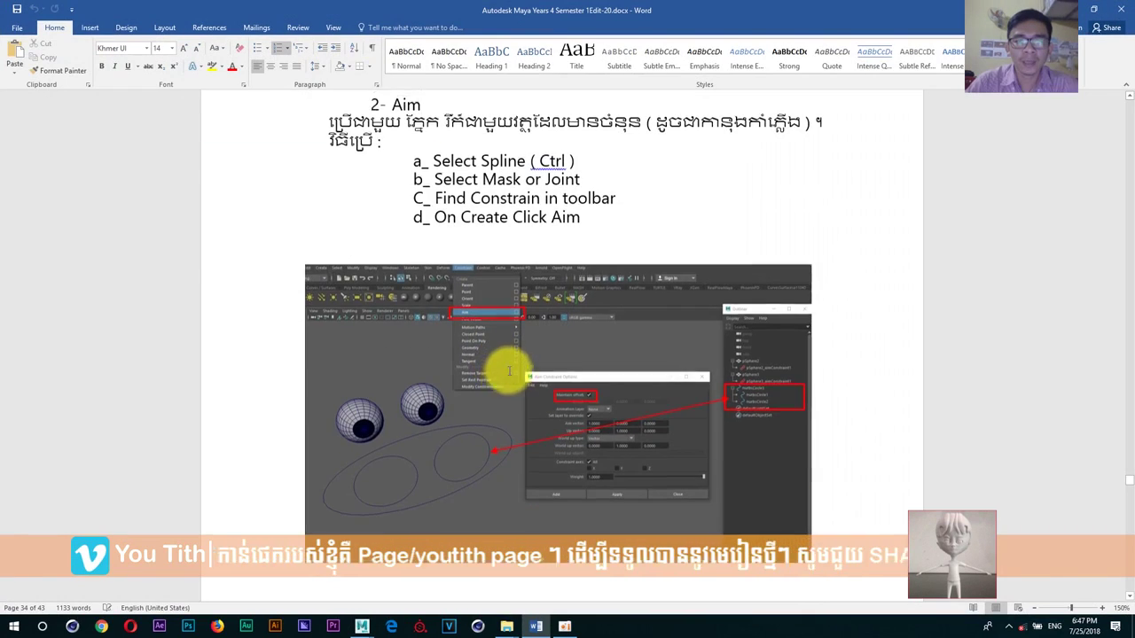
Step: Scroll up the notes and highlight the Point constraint heading
scroll(510, 370, "up", 10)
scroll(506, 375, "up", 5)
scroll(506, 375, "up", 5)
scroll(456, 304, "up", 2)
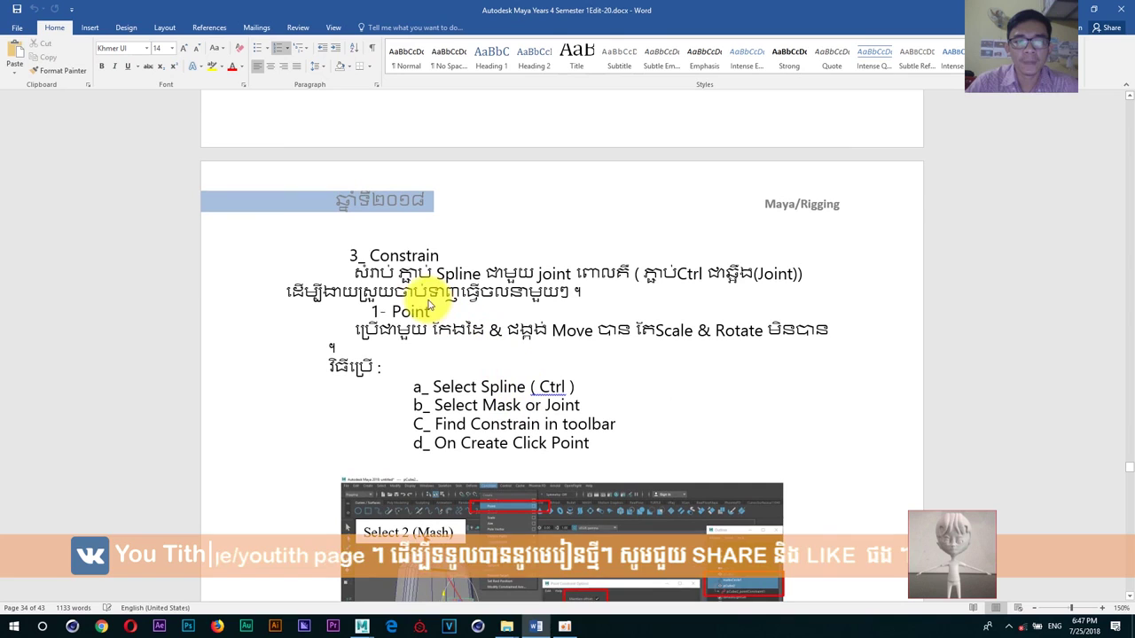
left_click_drag(393, 312, 431, 312)
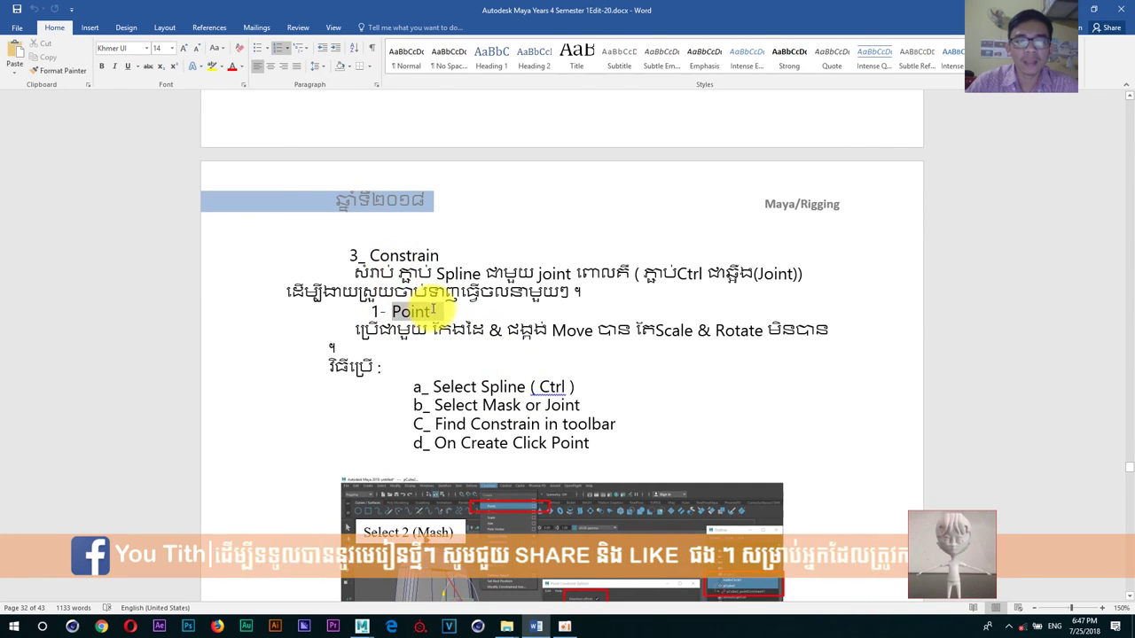
Step: Scroll down to the Scale constraint section and highlight the word Scale
scroll(435, 309, "down", 2)
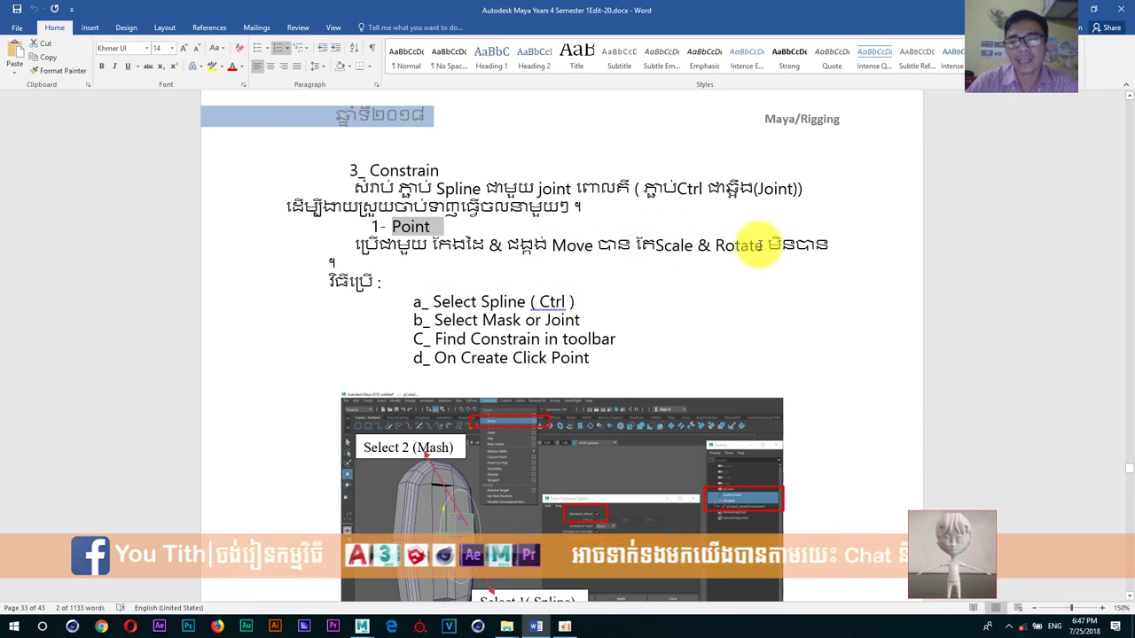
scroll(595, 299, "down", 5)
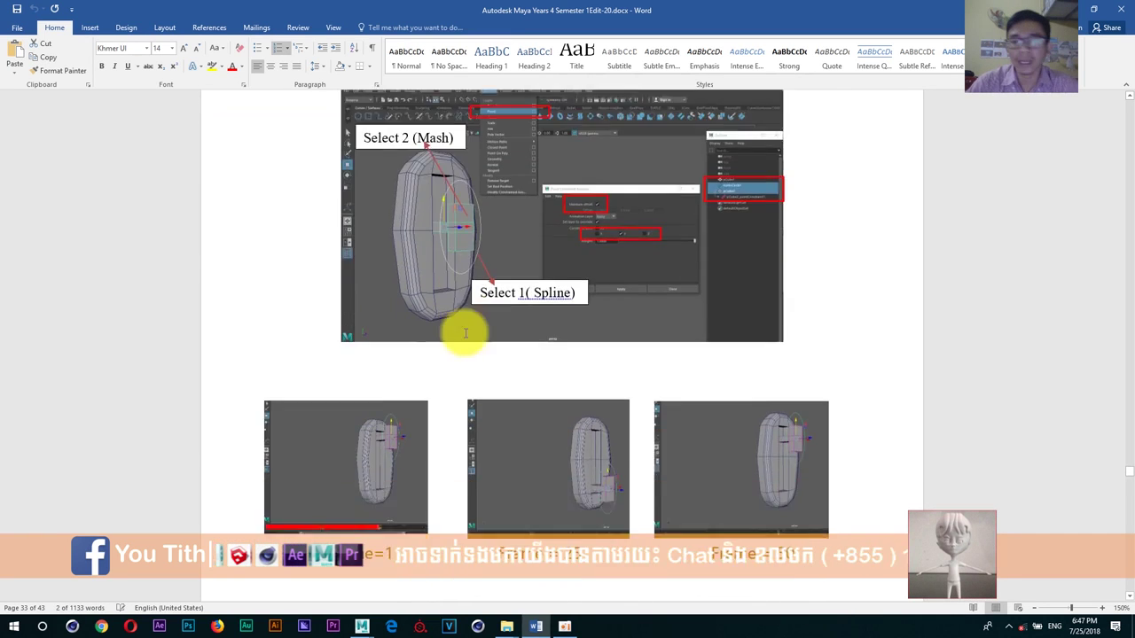
scroll(464, 329, "down", 5)
scroll(398, 322, "down", 1)
scroll(472, 328, "down", 10)
scroll(466, 329, "down", 3)
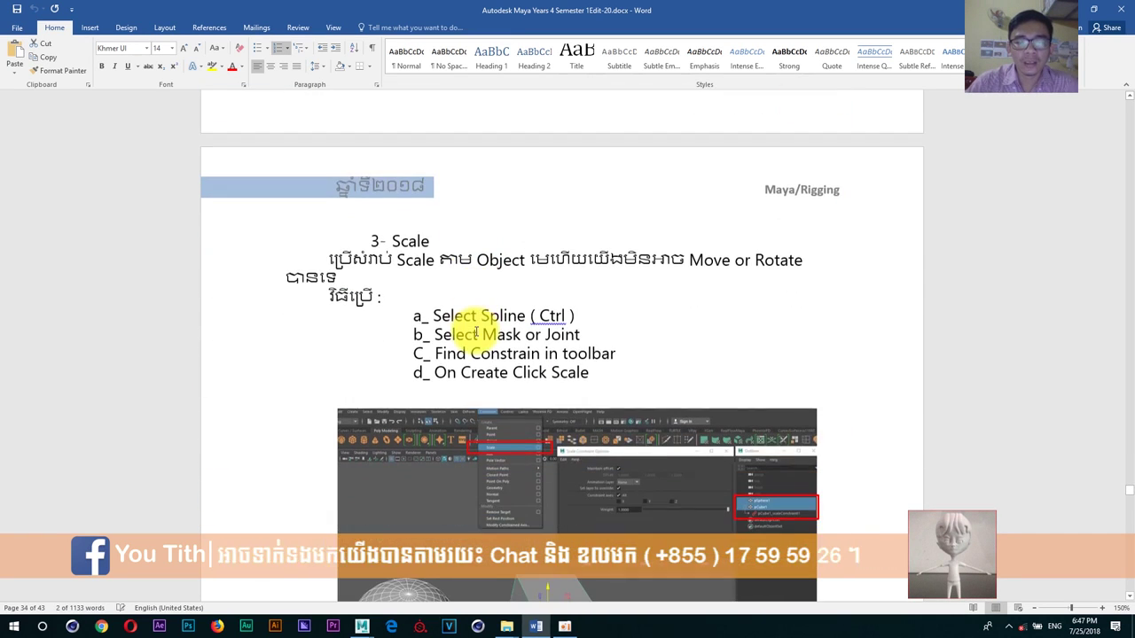
left_click_drag(391, 238, 527, 258)
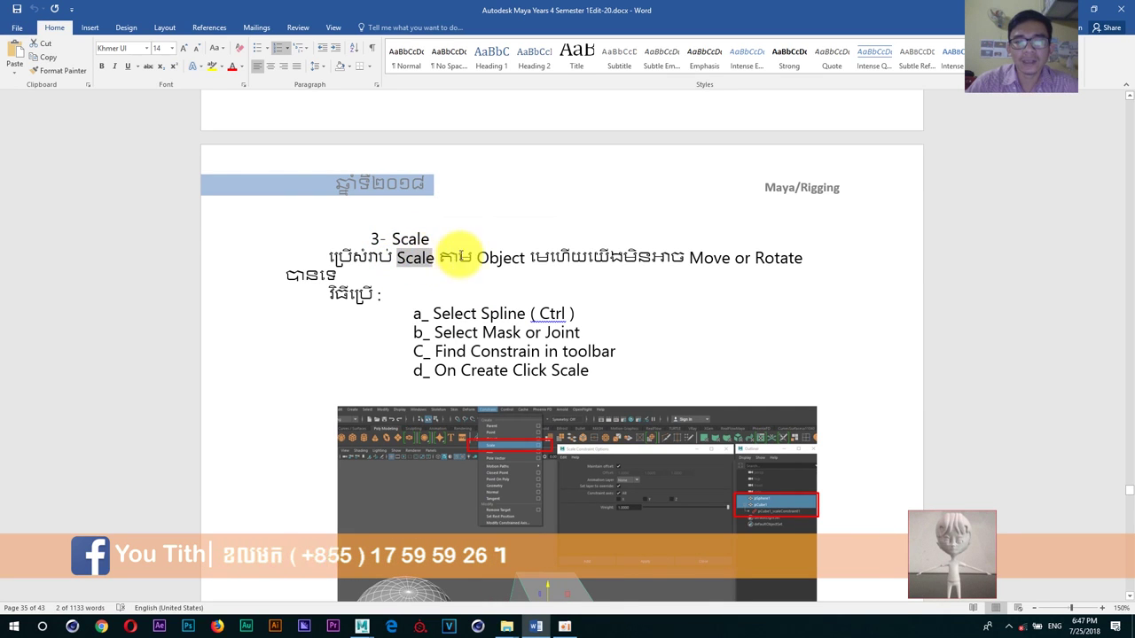
Step: Scroll on down to the '5- Parent' section on page 36
scroll(514, 290, "down", 1)
scroll(514, 290, "down", 5)
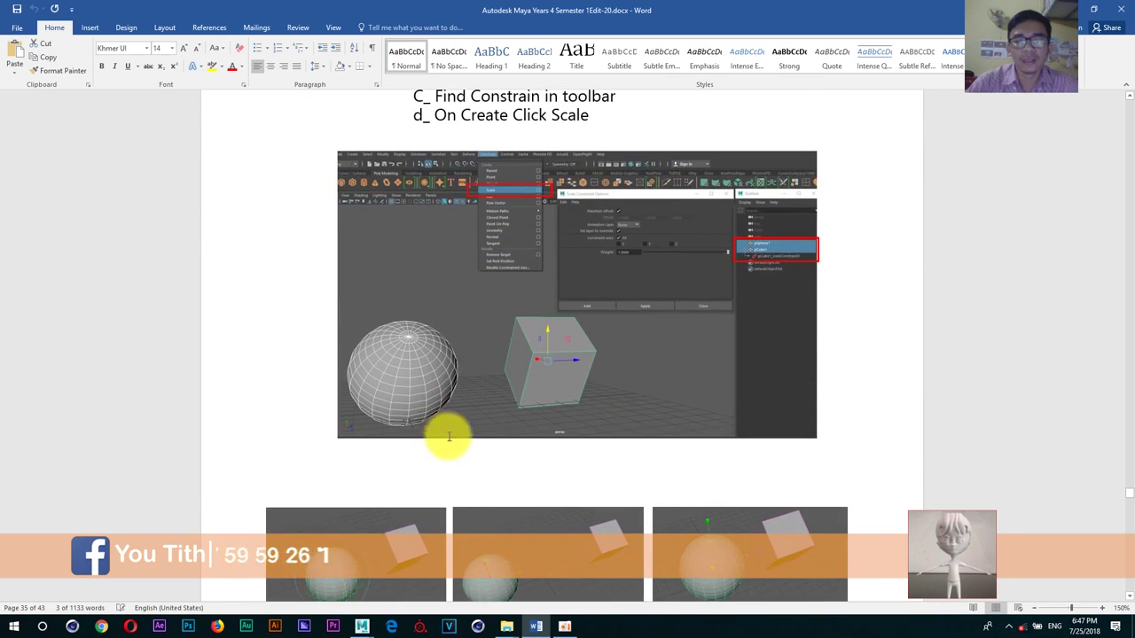
scroll(446, 430, "down", 3)
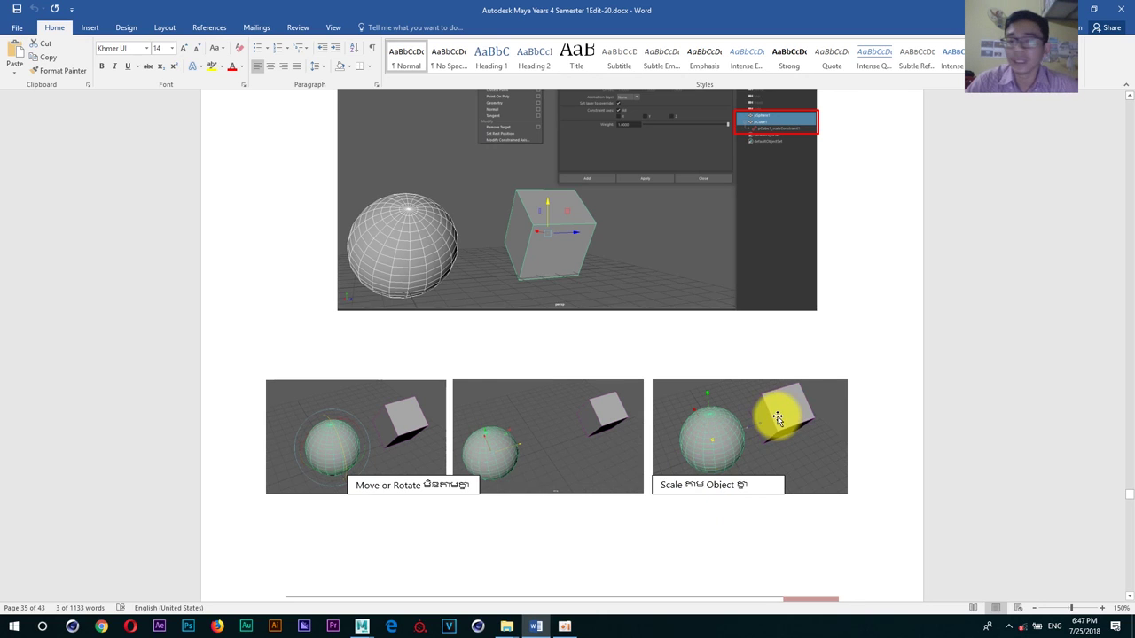
scroll(777, 418, "down", 5)
scroll(777, 418, "down", 5)
scroll(778, 417, "down", 5)
scroll(778, 416, "down", 5)
scroll(777, 418, "down", 5)
scroll(775, 414, "up", 5)
scroll(778, 413, "up", 2)
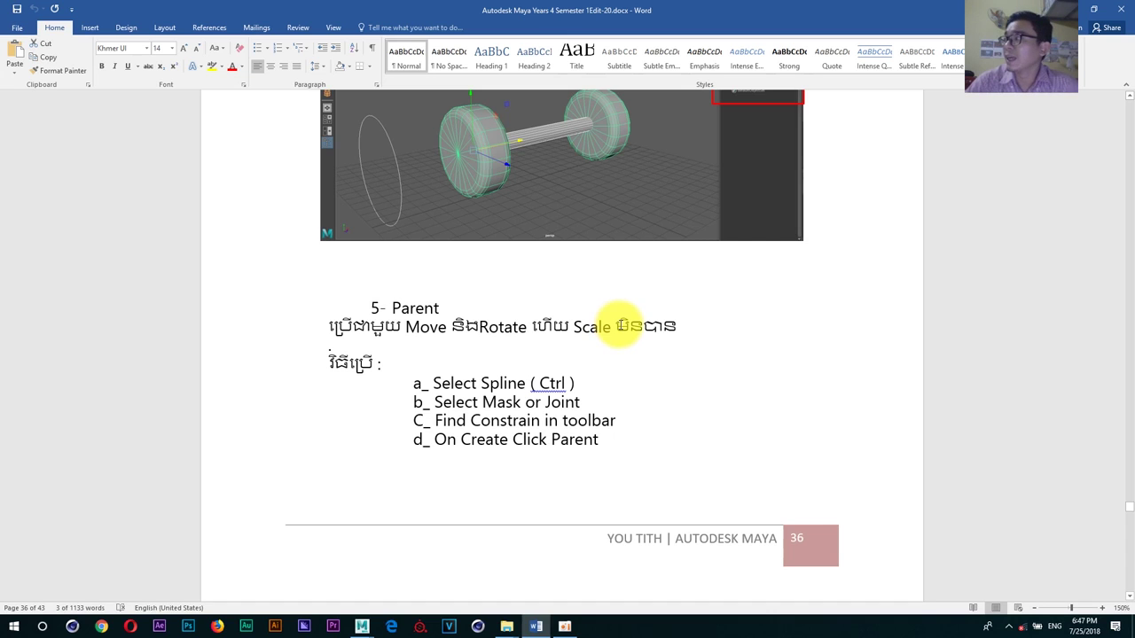
mouse_move(362, 627)
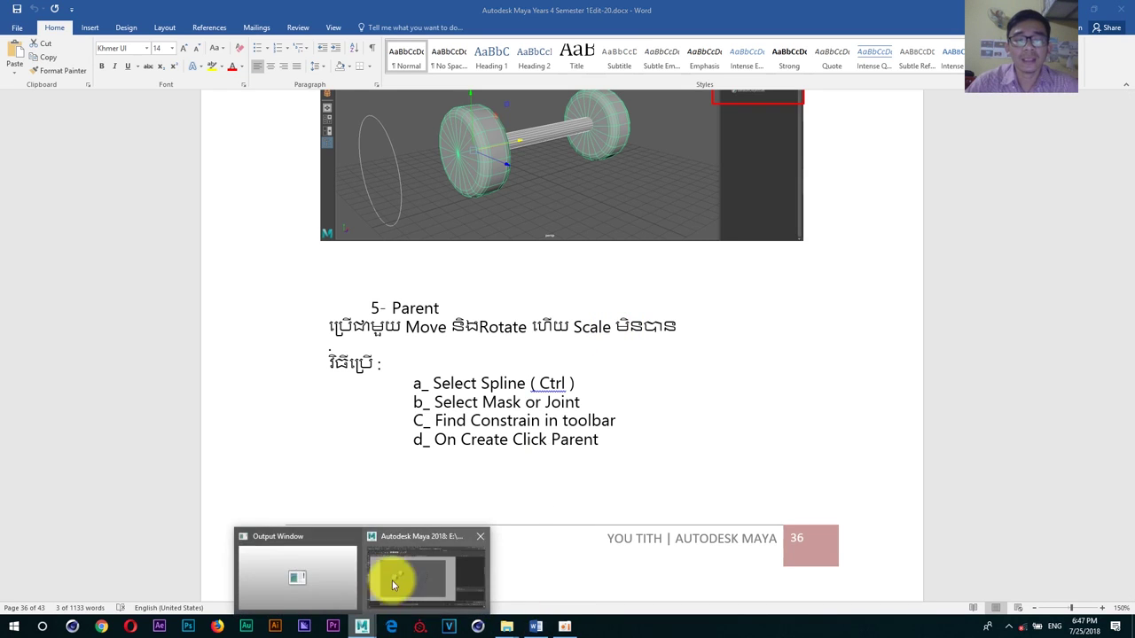
left_click(392, 580)
Step: Look through the Constrain and Edit menus to locate the Parent command
left_click(334, 20)
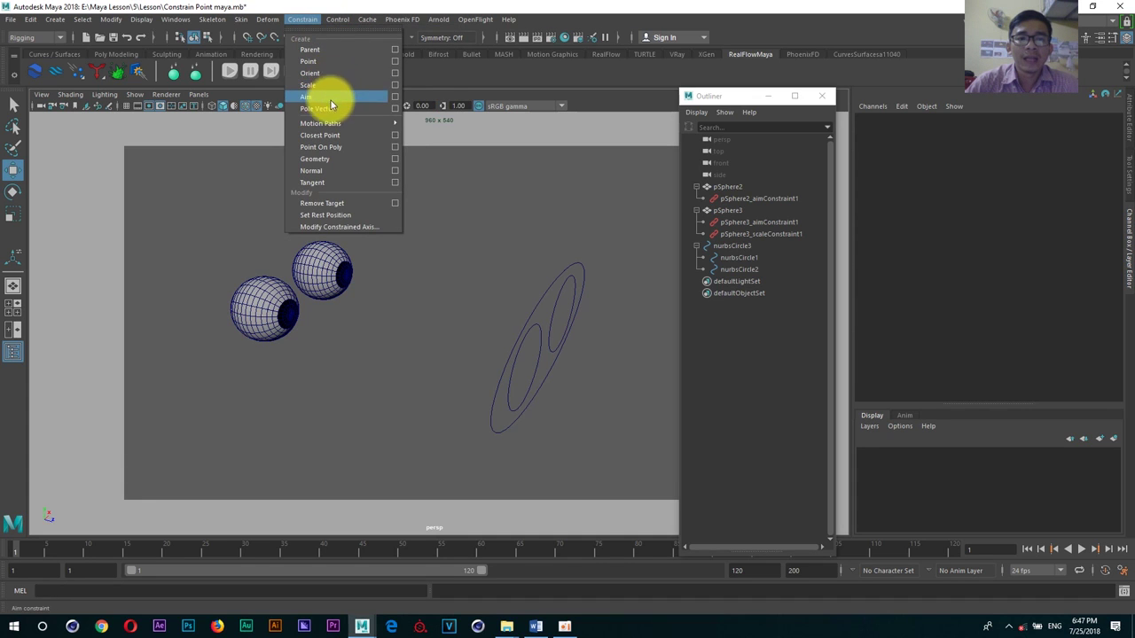
left_click(28, 21)
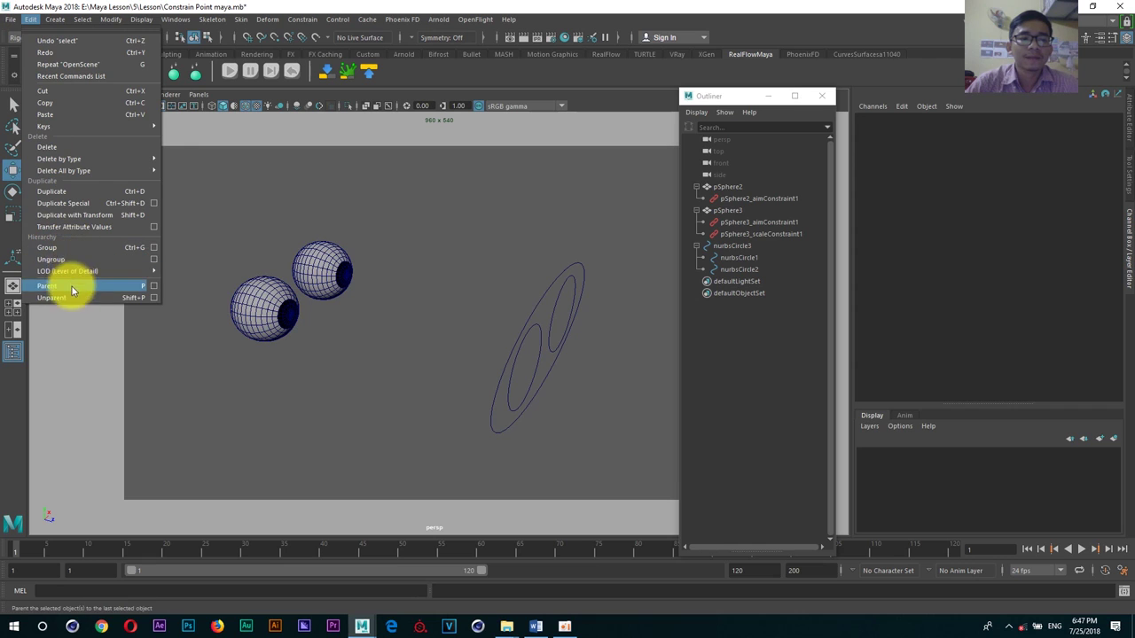
left_click(78, 315)
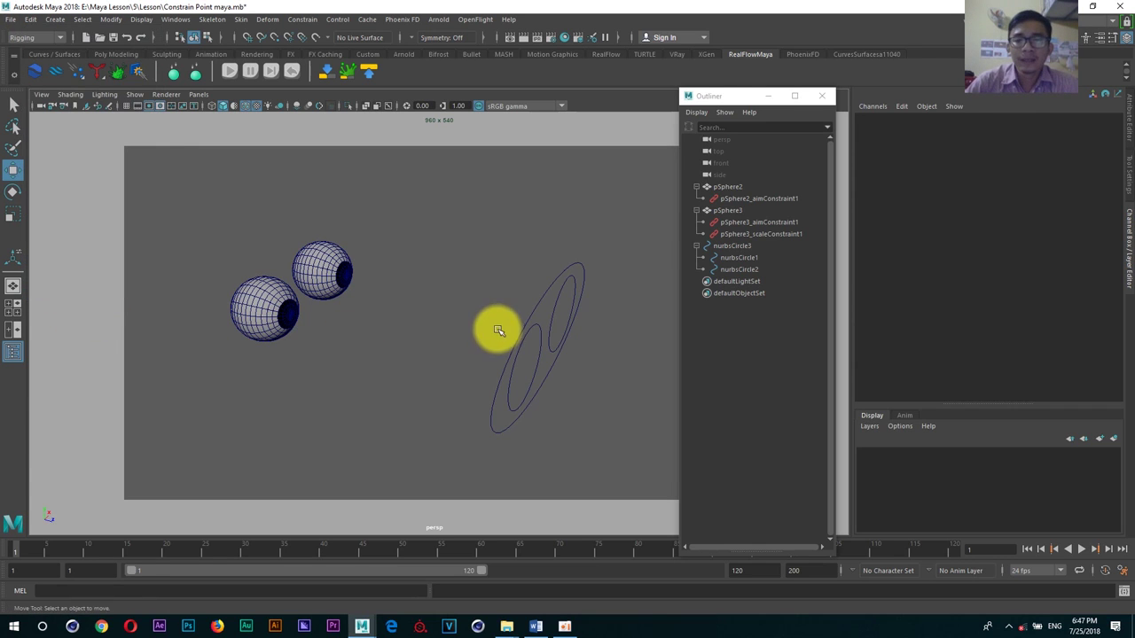
Step: Select the outer circle nurbsCircle3 and orbit around the scene
middle_click_drag(455, 304, 471, 308, "alt")
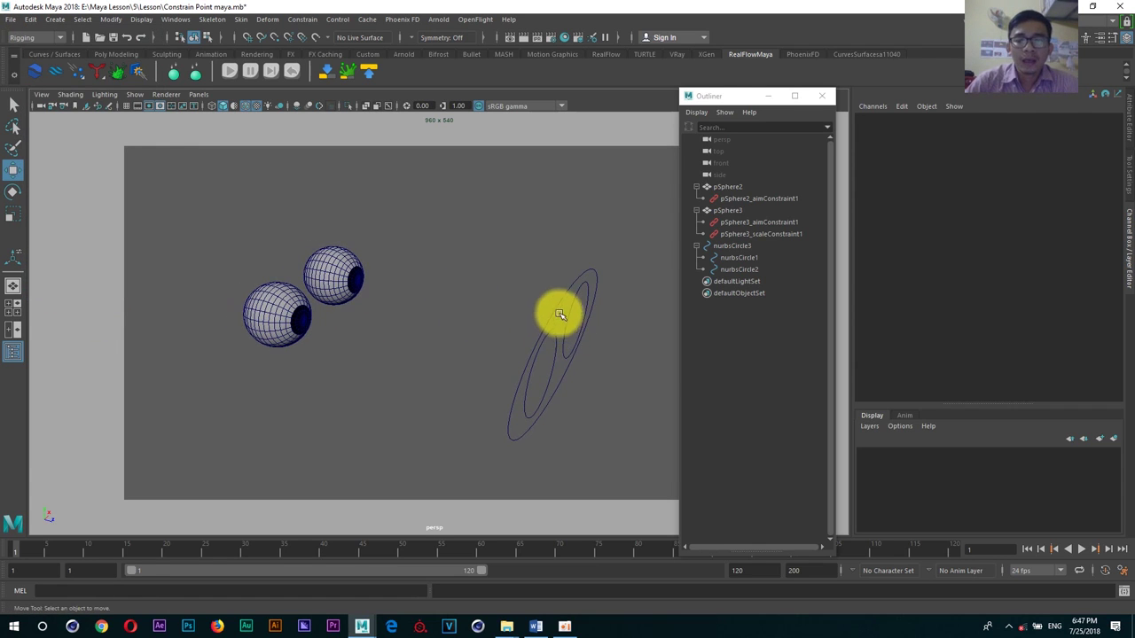
left_click(561, 314)
left_click_drag(540, 309, 533, 296, "alt")
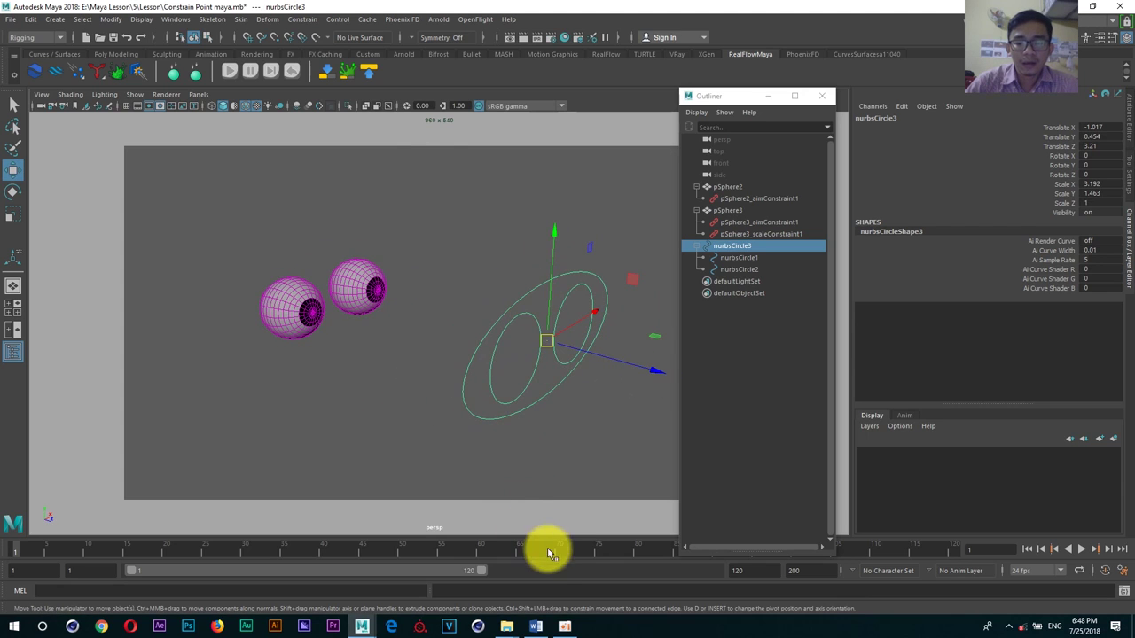
Step: Scroll the Word notes back past 4- Orient and 3- Scale and highlight 'Aim' in the 2- Aim heading
left_click(536, 626)
scroll(518, 337, "up", 5)
scroll(522, 387, "up", 3)
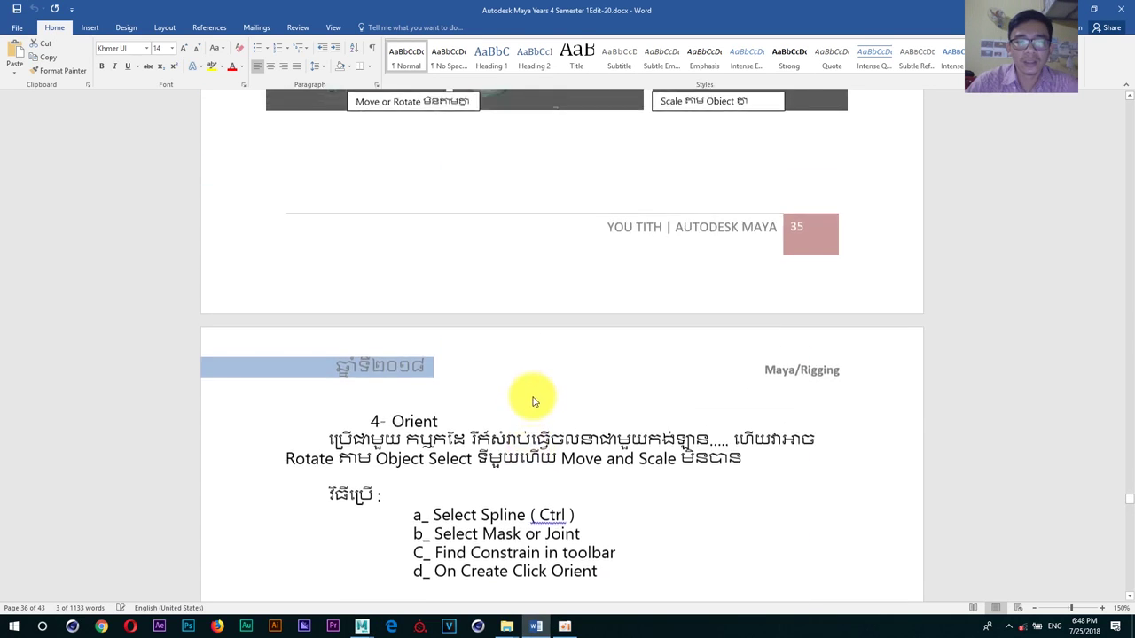
scroll(533, 398, "up", 15)
scroll(532, 398, "up", 1)
scroll(533, 398, "up", 3)
scroll(501, 379, "up", 5)
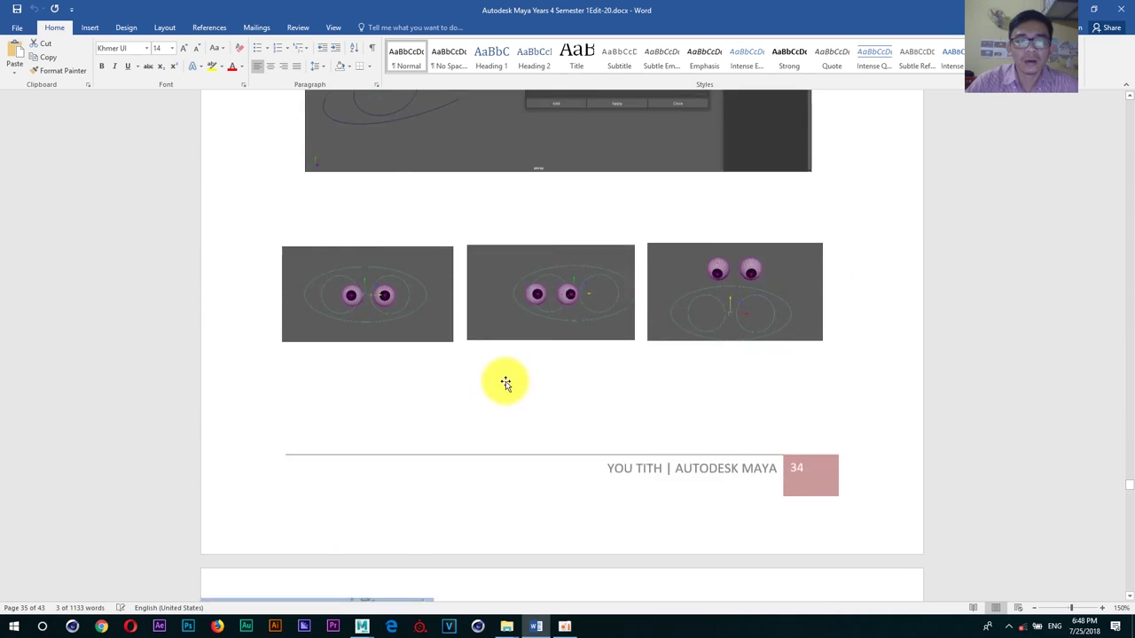
scroll(506, 382, "up", 5)
scroll(461, 284, "up", 4)
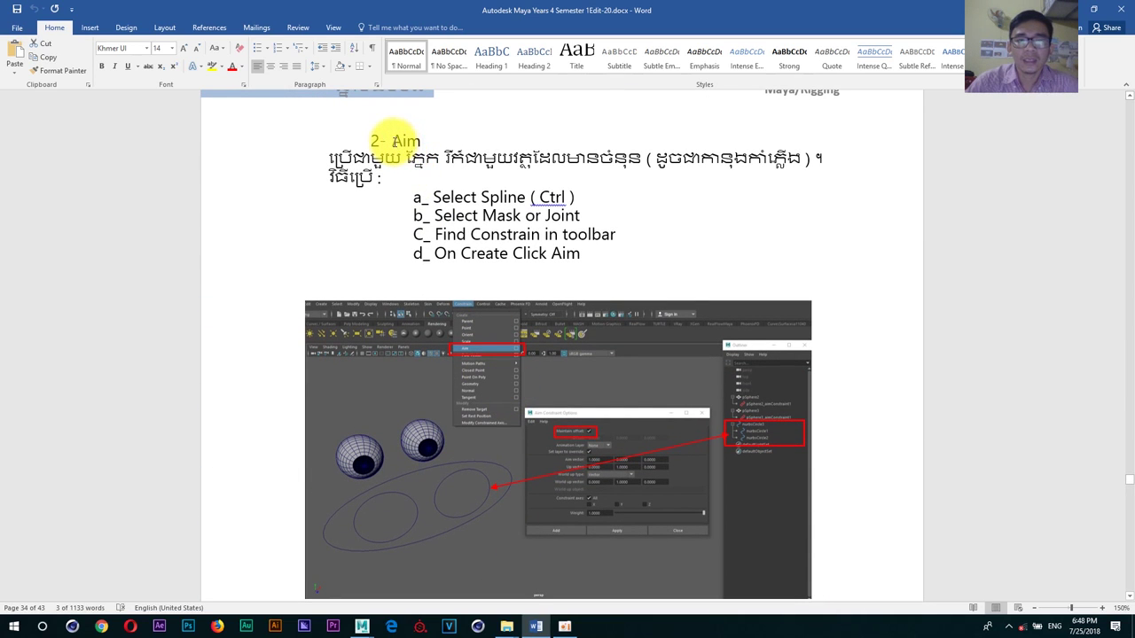
left_click_drag(431, 141, 431, 149)
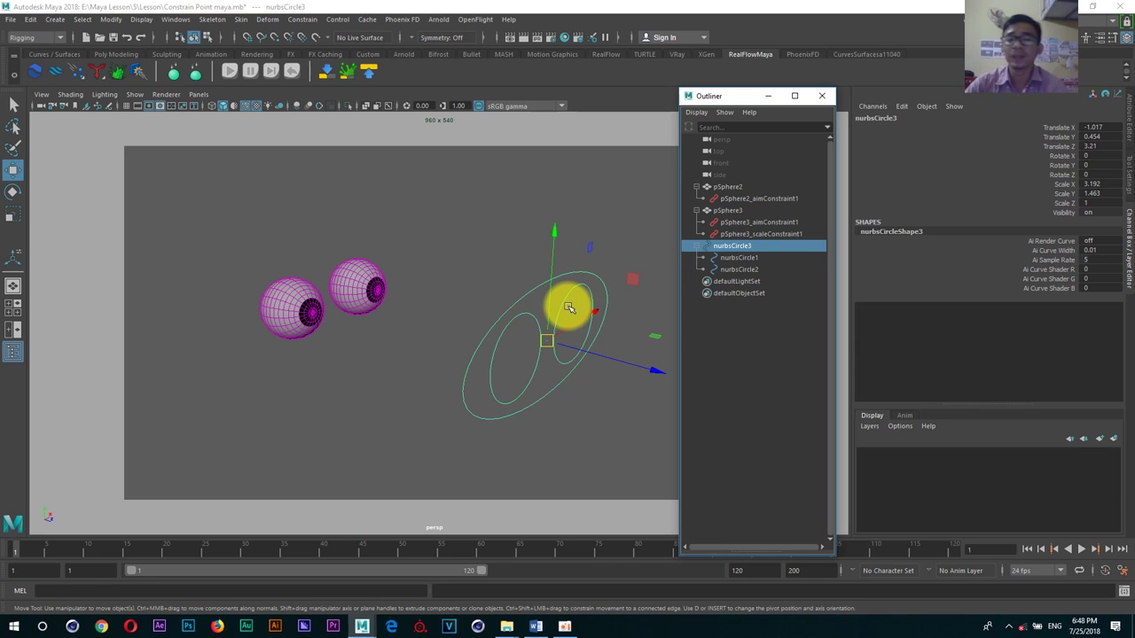
Step: Select pSphere3 to inspect its constraints, then deselect it and orbit the view
left_click(439, 261)
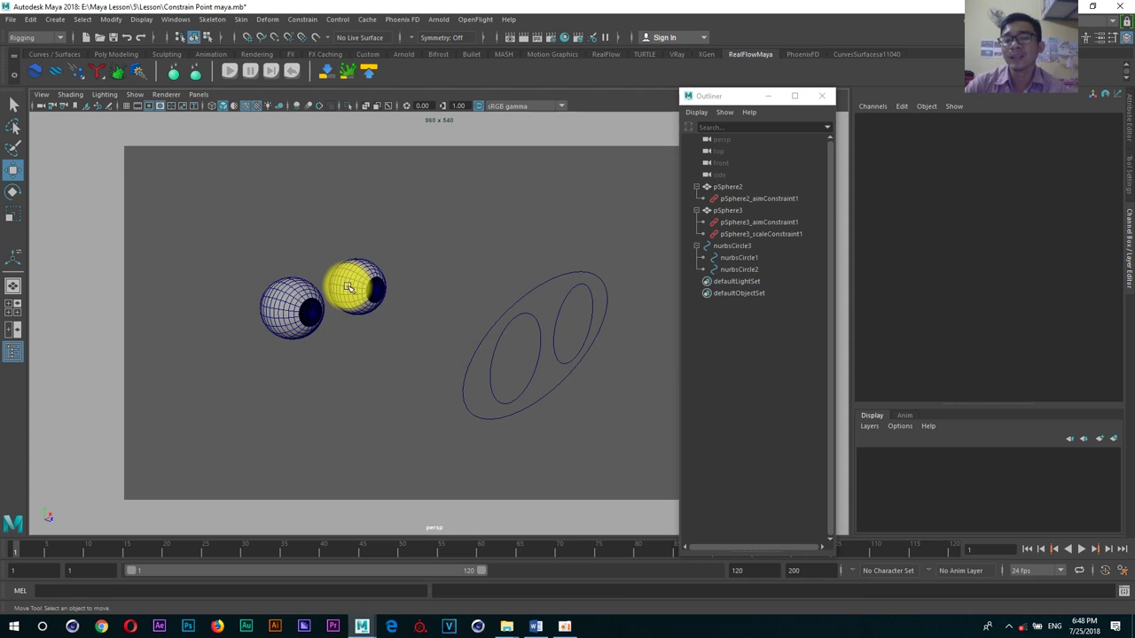
left_click(358, 286)
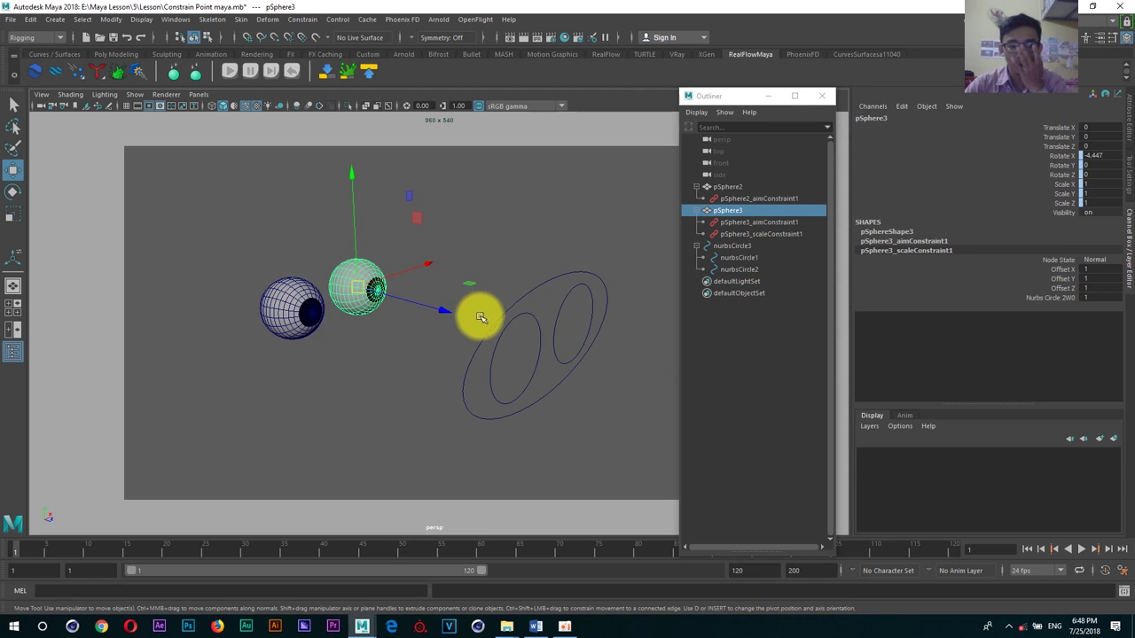
left_click(625, 246)
mouse_move(520, 274)
left_mouse_down("alt")
mouse_move(449, 298)
mouse_move(409, 291)
mouse_move(436, 278)
mouse_move(431, 263)
mouse_move(572, 310)
mouse_move(505, 348)
mouse_move(435, 345)
mouse_move(507, 329)
mouse_move(641, 331)
mouse_move(578, 336)
left_mouse_up("alt")
Step: Move nurbsCircle3 to about -0.344, -0.05, 2.764 so both eye spheres follow it
left_click(554, 333)
mouse_move(499, 286)
left_mouse_down()
mouse_move(482, 168)
mouse_move(493, 233)
left_mouse_up()
mouse_move(559, 220)
left_mouse_down()
mouse_move(481, 321)
mouse_move(646, 329)
mouse_move(583, 331)
left_mouse_up()
right_click_drag(583, 332, 452, 315, "alt")
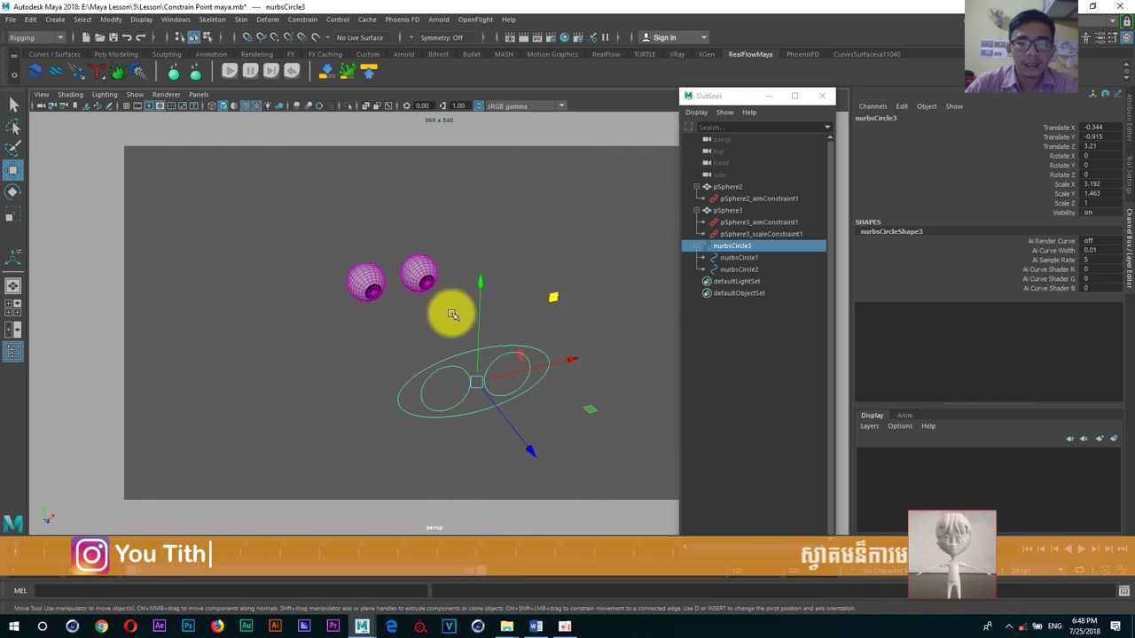
mouse_move(452, 315)
left_mouse_down("alt")
mouse_move(534, 325)
mouse_move(593, 256)
left_mouse_up("alt")
mouse_move(593, 256)
middle_mouse_down()
mouse_move(591, 342)
mouse_move(591, 241)
middle_mouse_up()
mouse_move(590, 241)
left_mouse_down("alt")
mouse_move(452, 304)
mouse_move(476, 307)
left_mouse_up("alt")
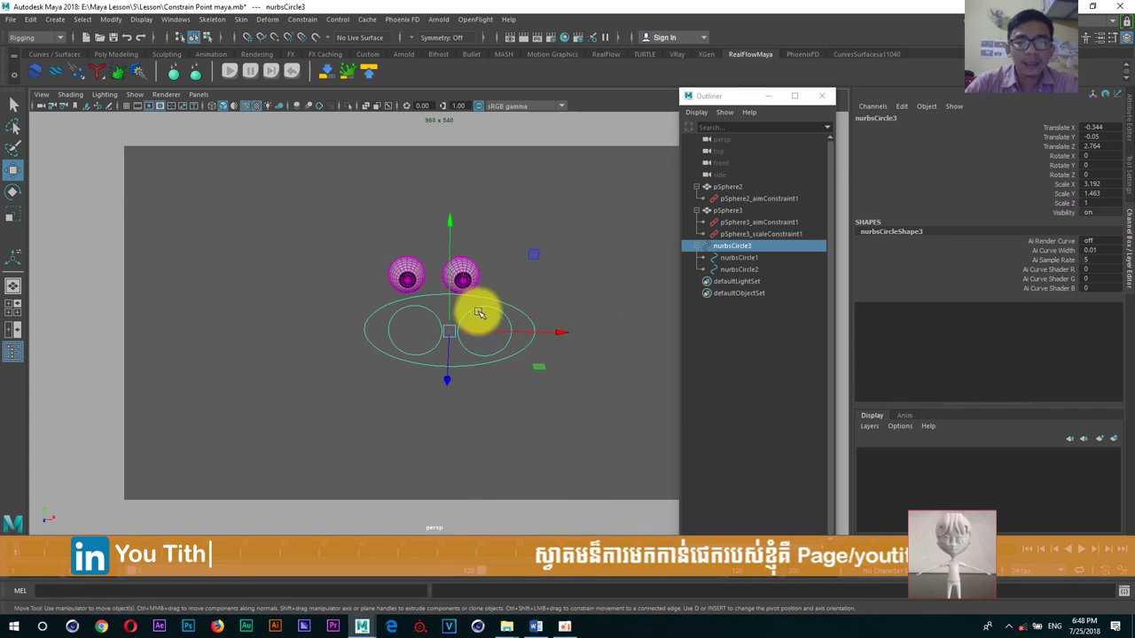
Step: Select pSphere3_scaleConstraint1, then scale nurbsCircle2 to 0.313 by 0.684 so pSphere3 grows
left_click(526, 294)
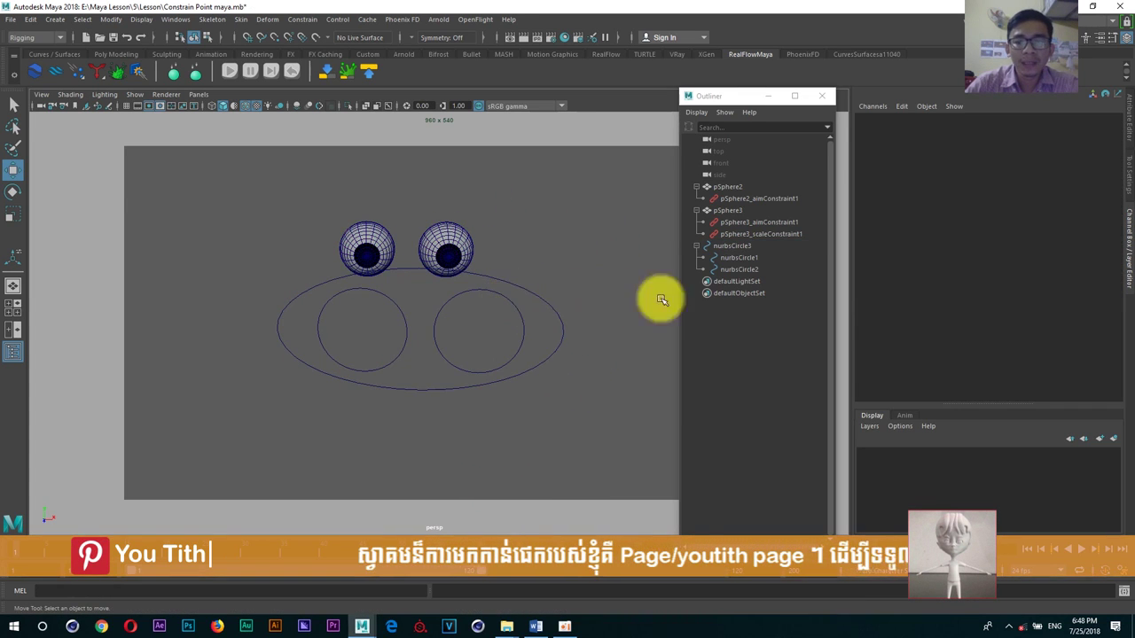
left_click(760, 233)
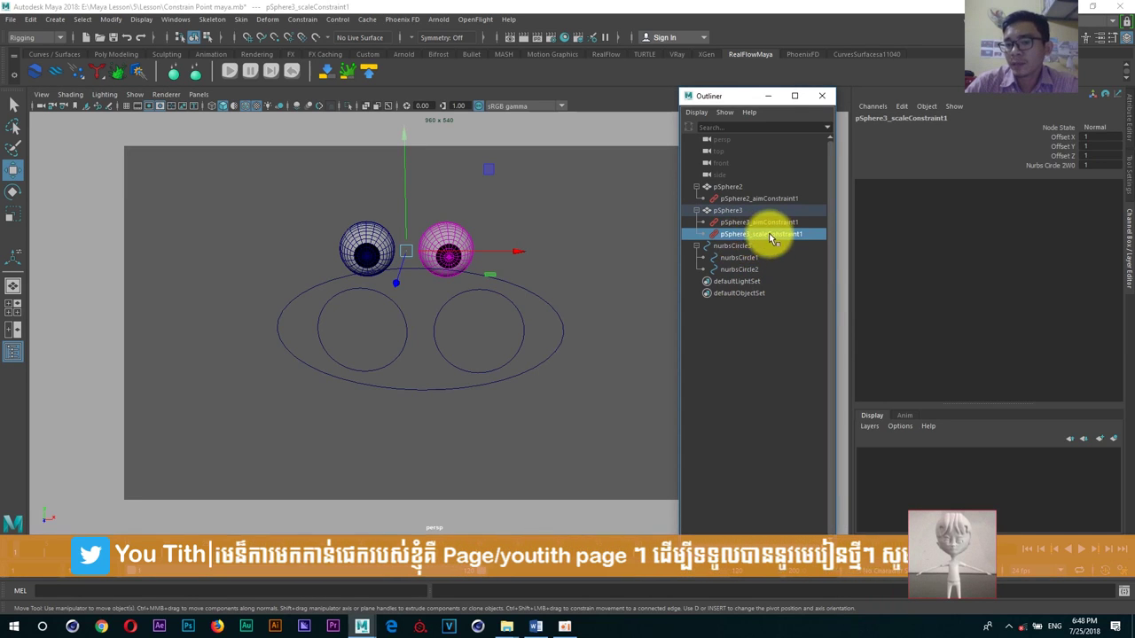
left_click(506, 301)
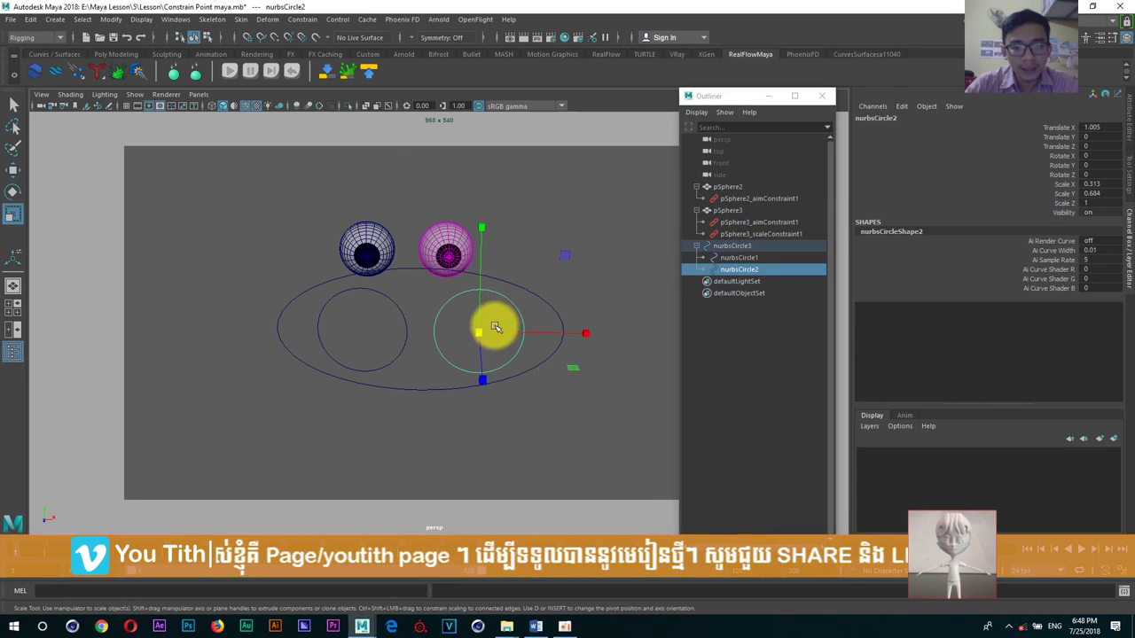
mouse_move(479, 333)
left_mouse_down()
mouse_move(671, 251)
mouse_move(301, 385)
mouse_move(611, 309)
mouse_move(438, 350)
mouse_move(521, 303)
mouse_move(382, 308)
left_mouse_up()
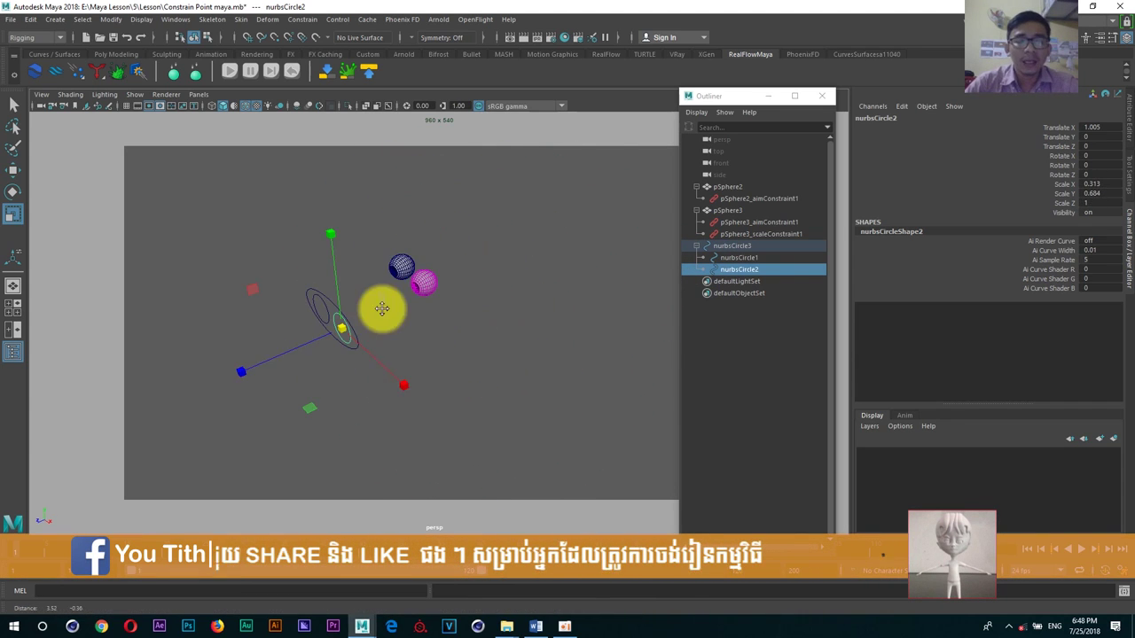
Step: Start a new scene without saving and create a polygon sphere at the grid centre
key("ctrl+n")
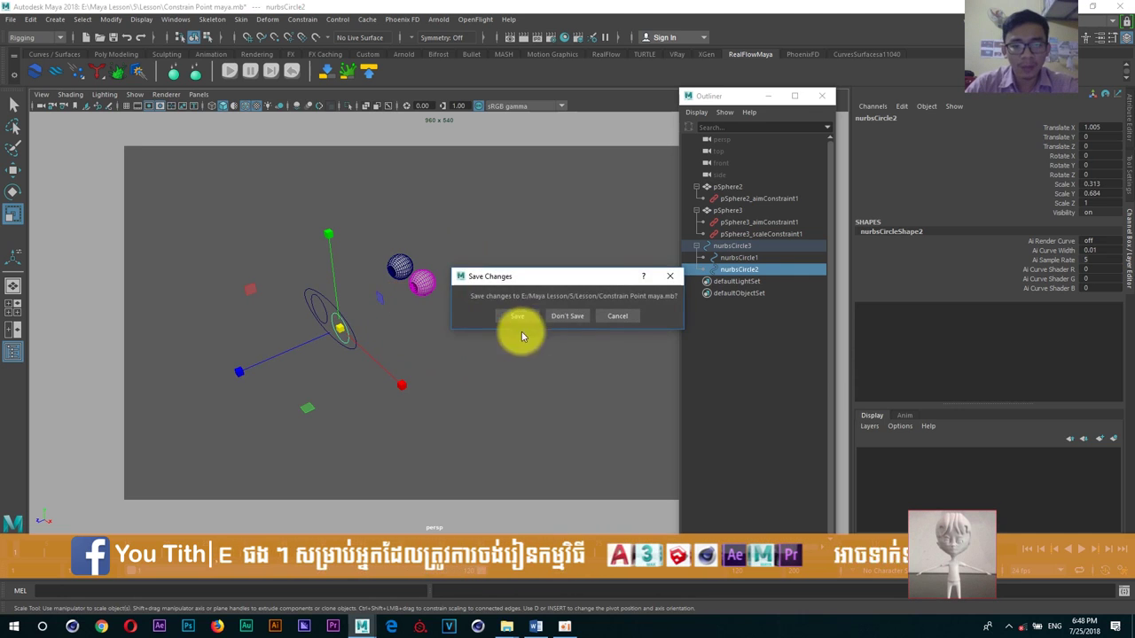
left_click(557, 315)
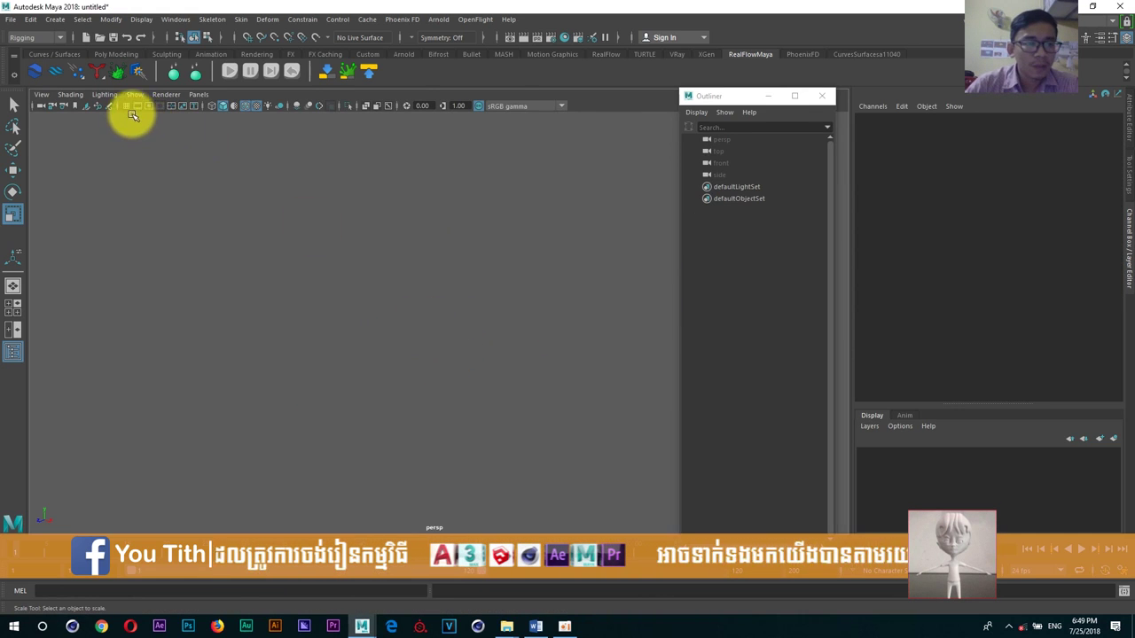
left_click_drag(390, 297, 413, 309, "alt")
left_click(105, 54)
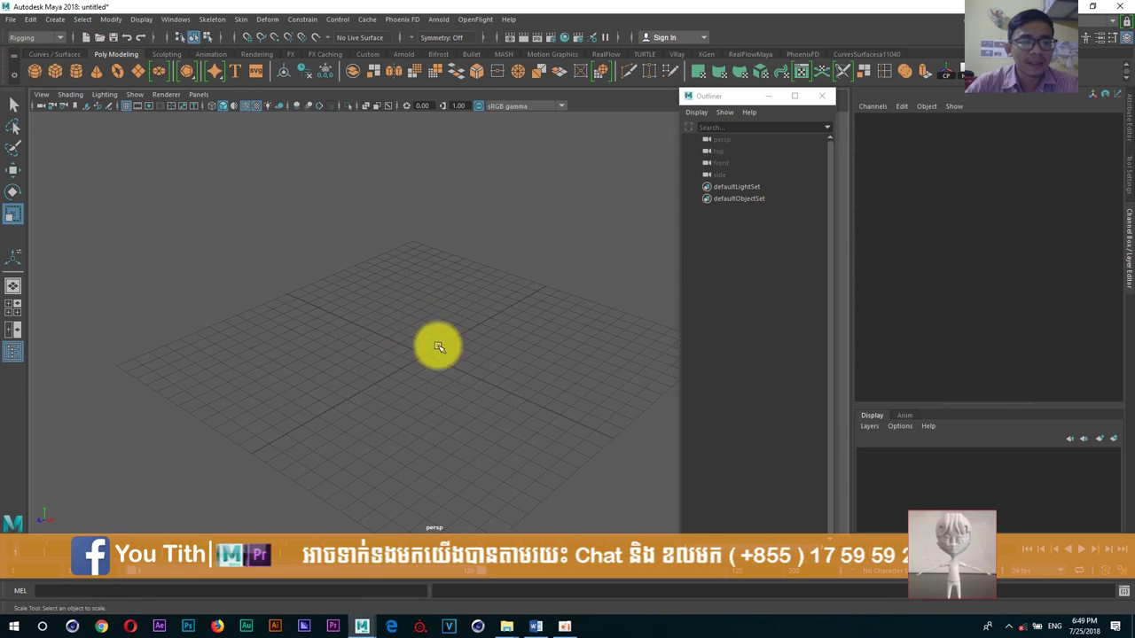
mouse_move(418, 355)
left_mouse_down()
mouse_move(451, 372)
mouse_move(471, 357)
left_mouse_up()
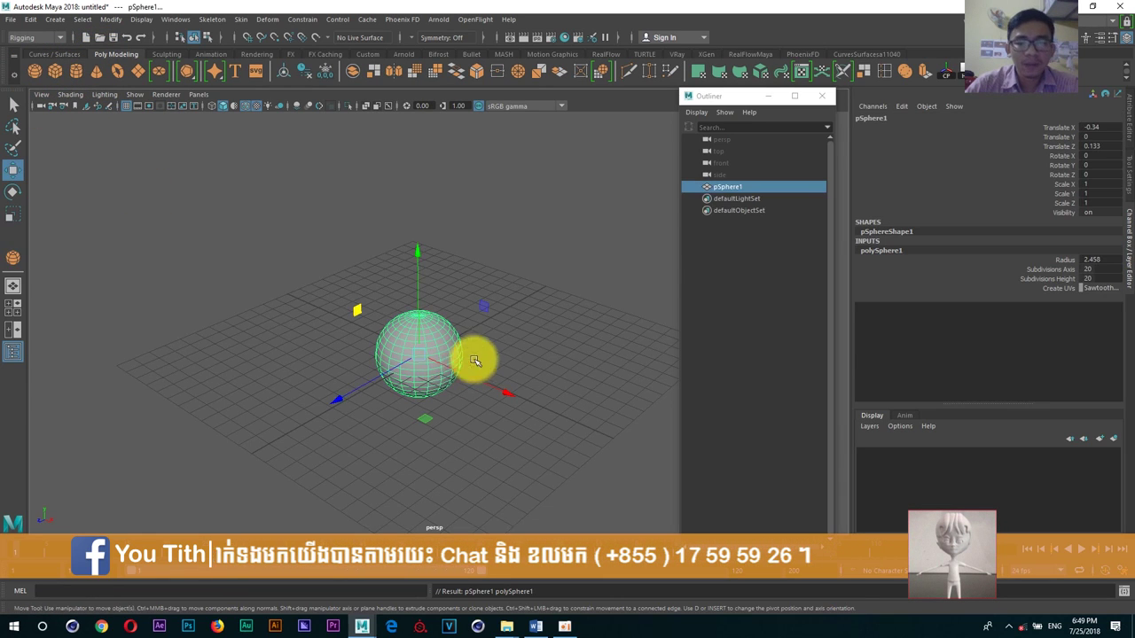
Step: Set the sphere's Rotate Z to 90 in the Channel Box
left_click(1061, 165)
middle_click_drag(526, 213, 551, 217)
left_click(1060, 184)
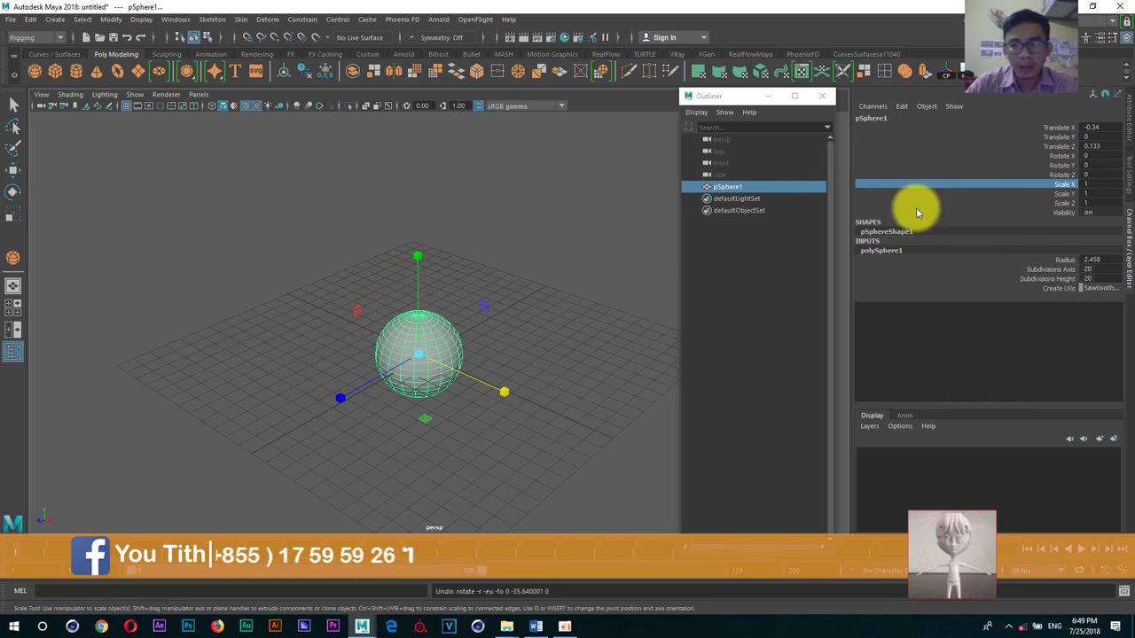
left_click(1062, 175)
left_click_drag(398, 304, 568, 293)
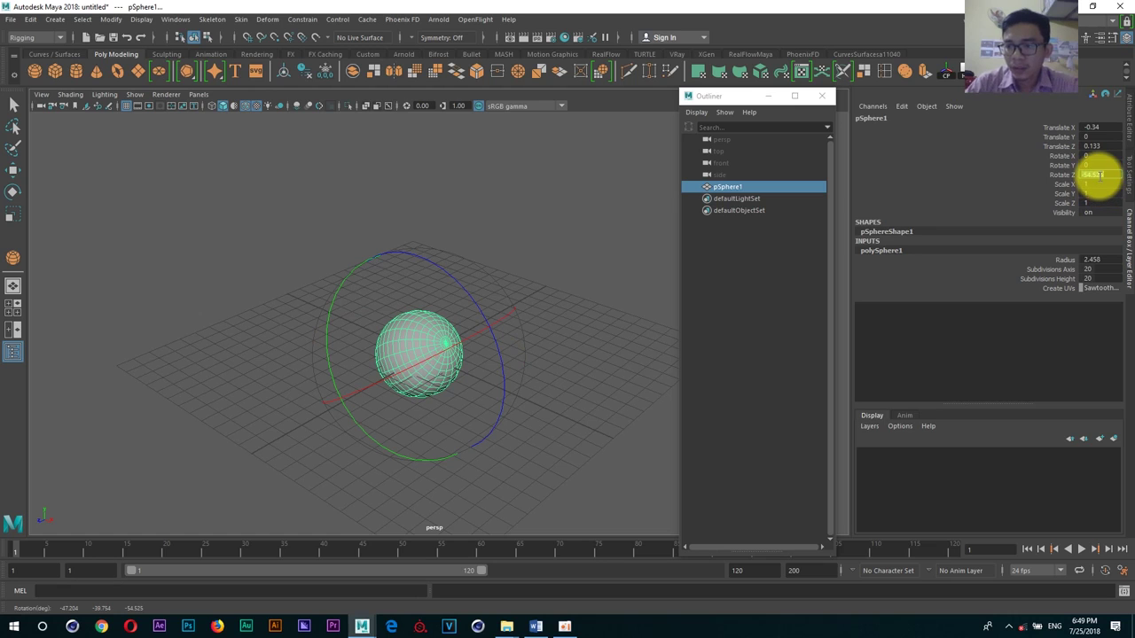
type("90")
key("Return")
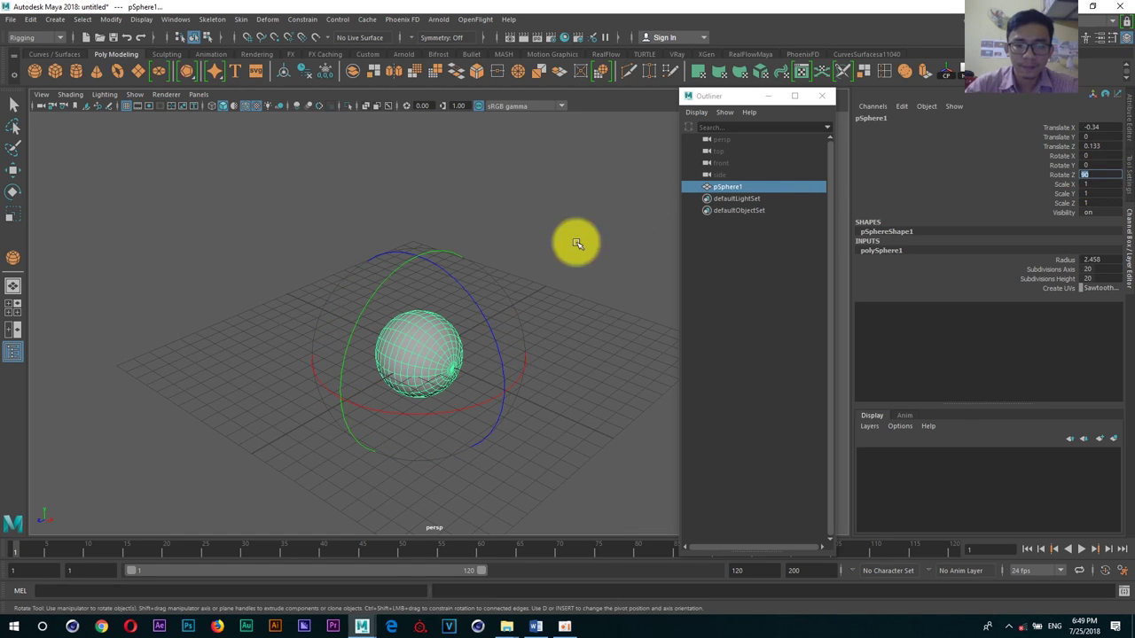
Step: Move pSphere1 along Z to -6.015 and zoom in on it
left_click(575, 241)
key("w")
left_click_drag(532, 296, 429, 307, "alt")
left_click(430, 307)
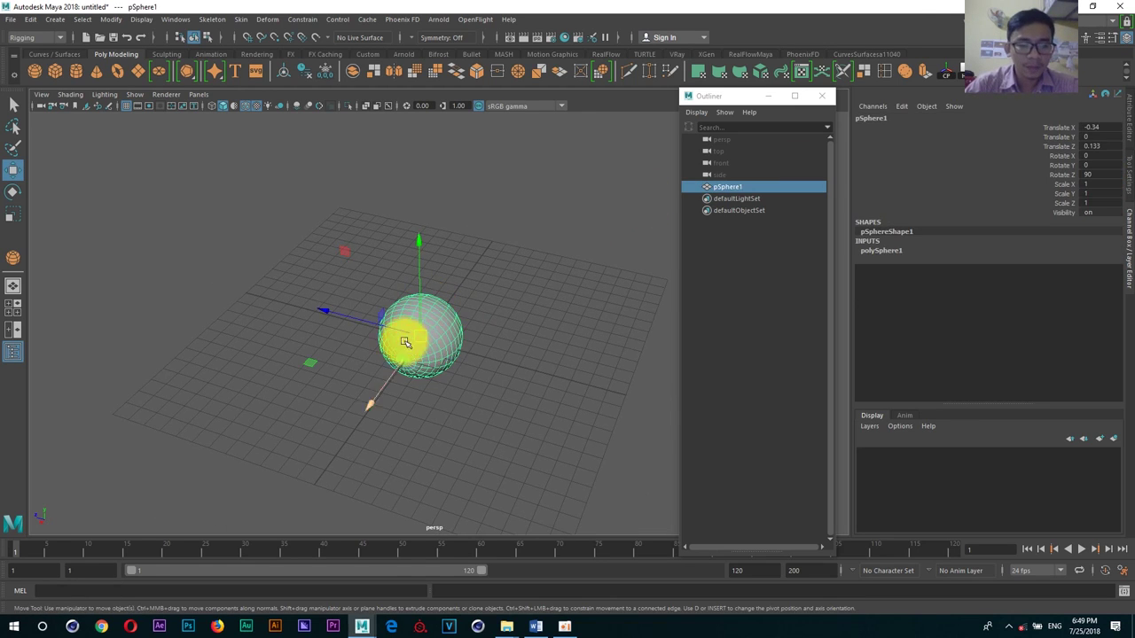
left_click_drag(345, 317, 452, 338)
right_click_drag(452, 338, 500, 278, "alt")
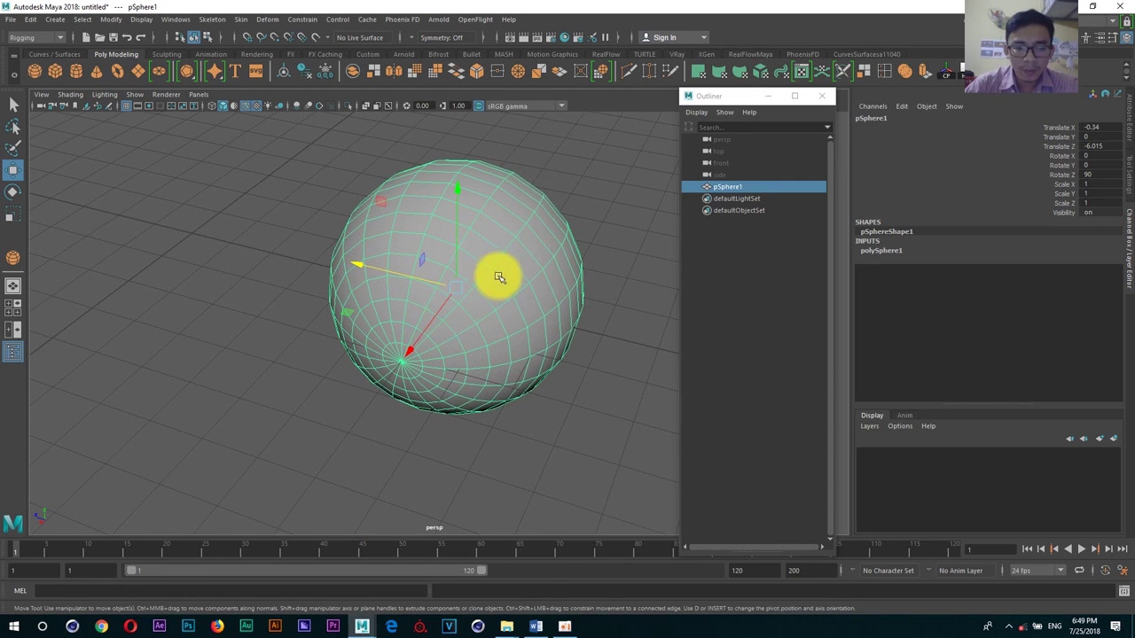
Step: In face mode, select and reshape the faces around the bottom pole, then return to object mode
right_click(500, 278)
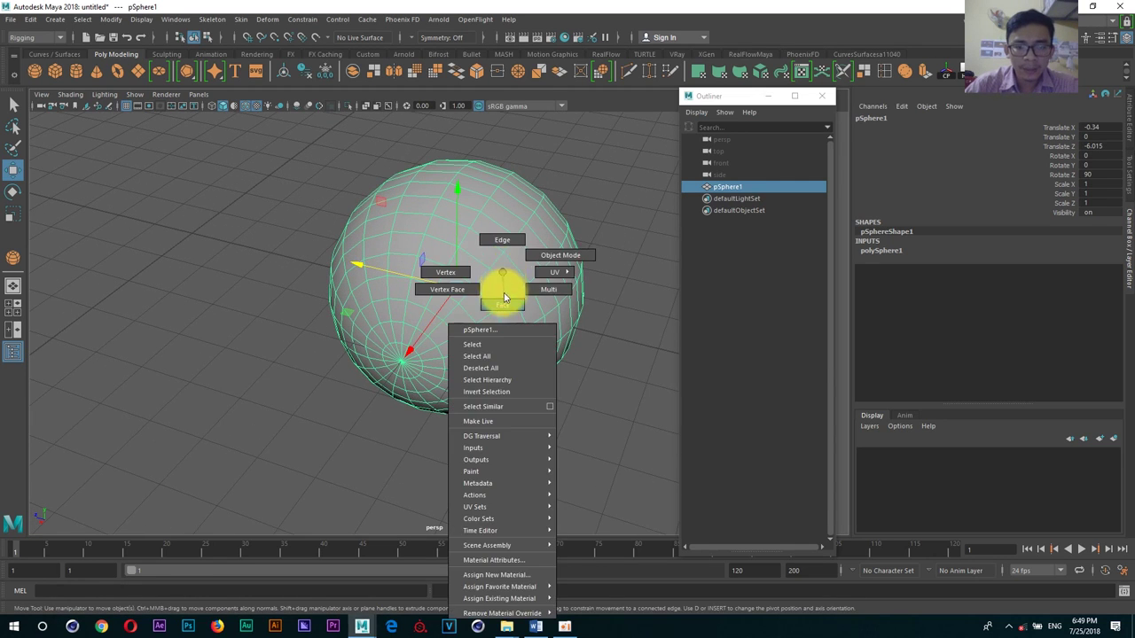
left_click(504, 297)
scroll(438, 337, "up", 2)
scroll(439, 337, "up", 2)
scroll(417, 334, "up", 2)
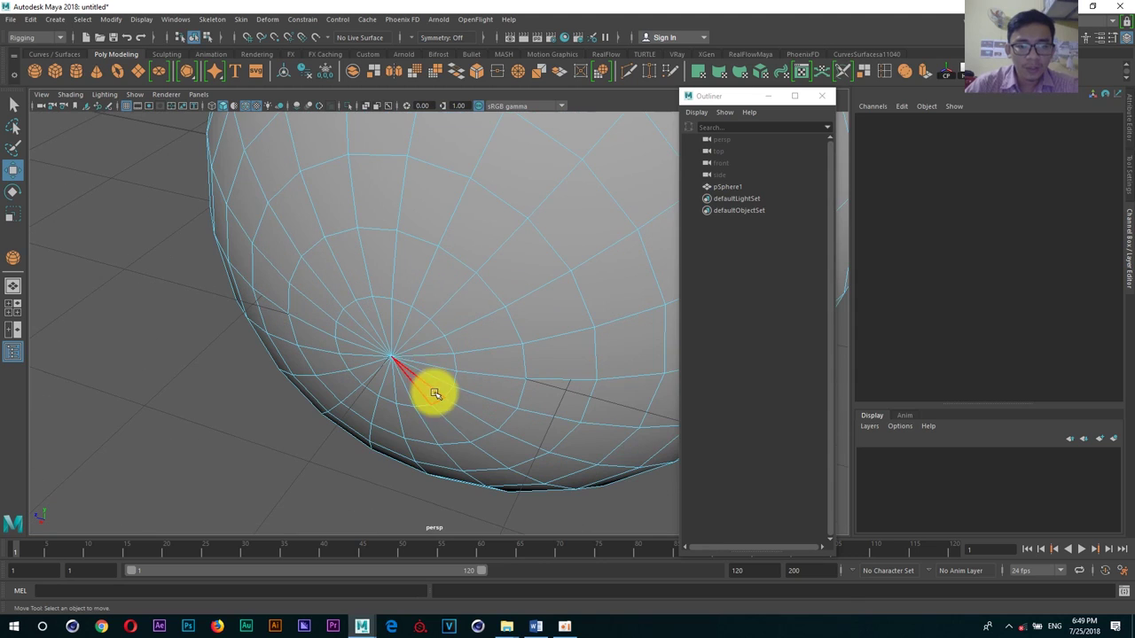
left_click(435, 394)
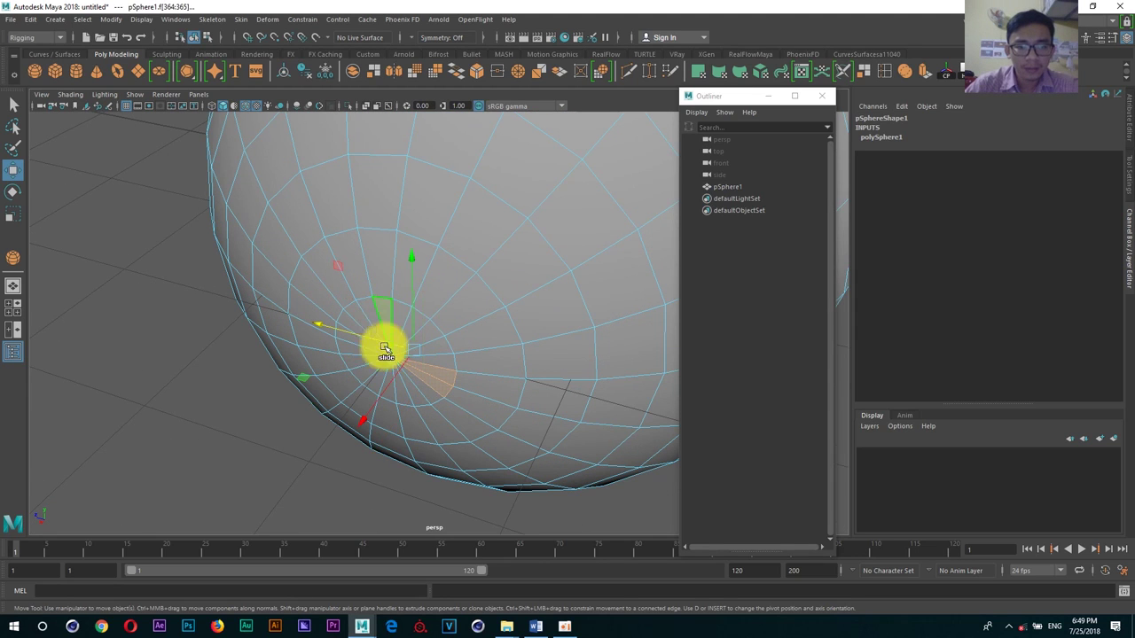
mouse_move(384, 347)
left_mouse_down("shift")
mouse_move(436, 340)
mouse_move(380, 318)
left_mouse_up("shift")
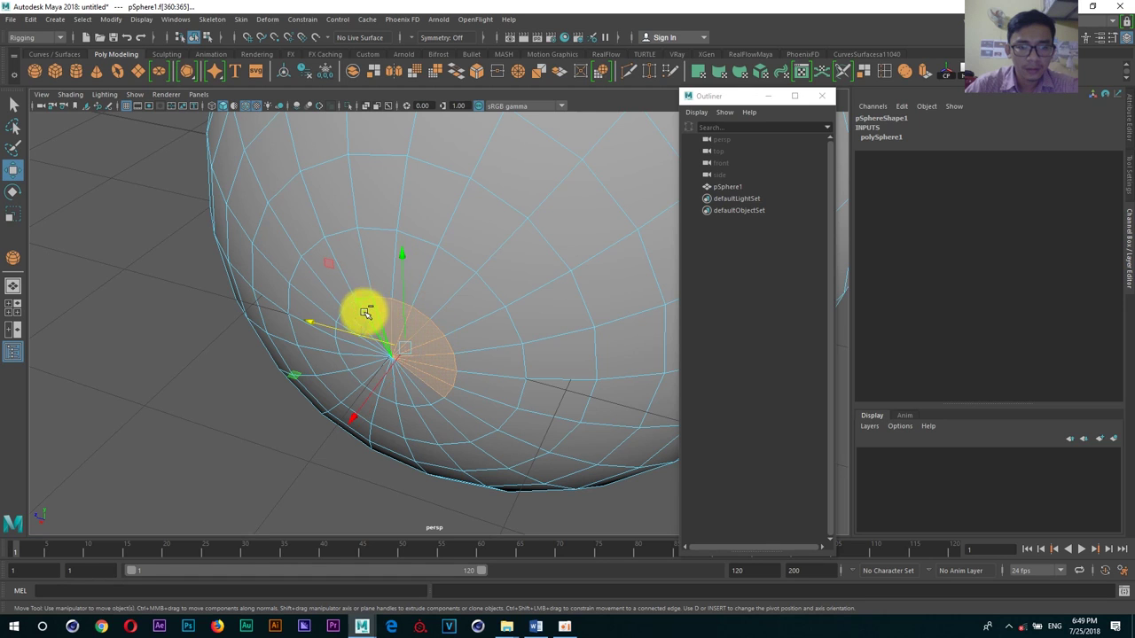
right_click_drag(474, 296, 536, 268)
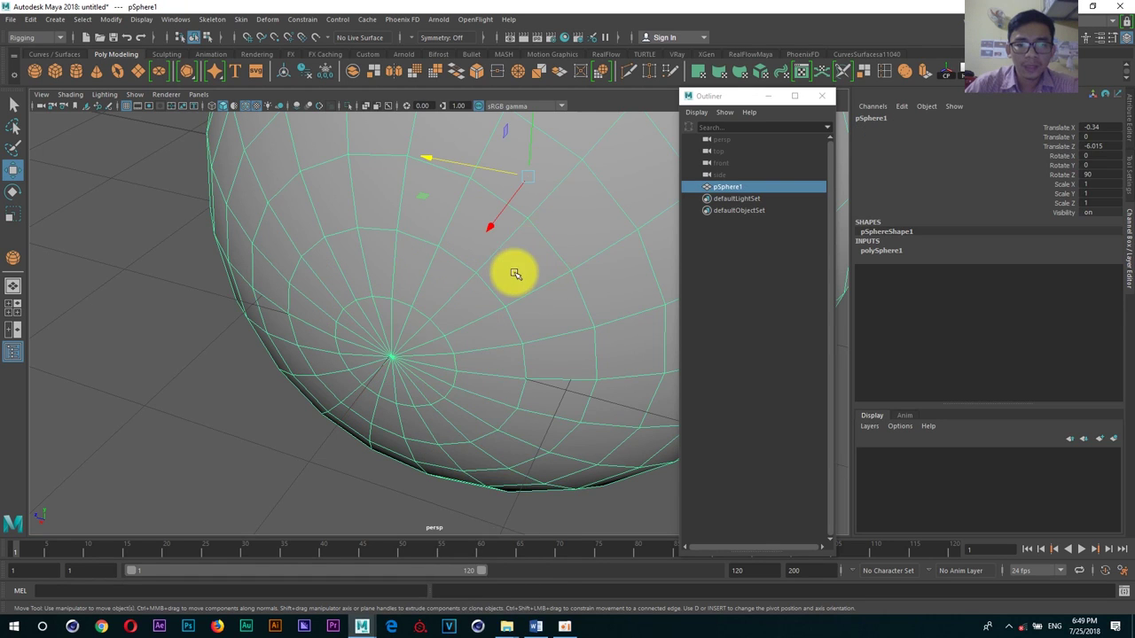
Step: Assign a new Arnold aiStandardSurface material to pSphere1
right_click(514, 277)
left_click(508, 575)
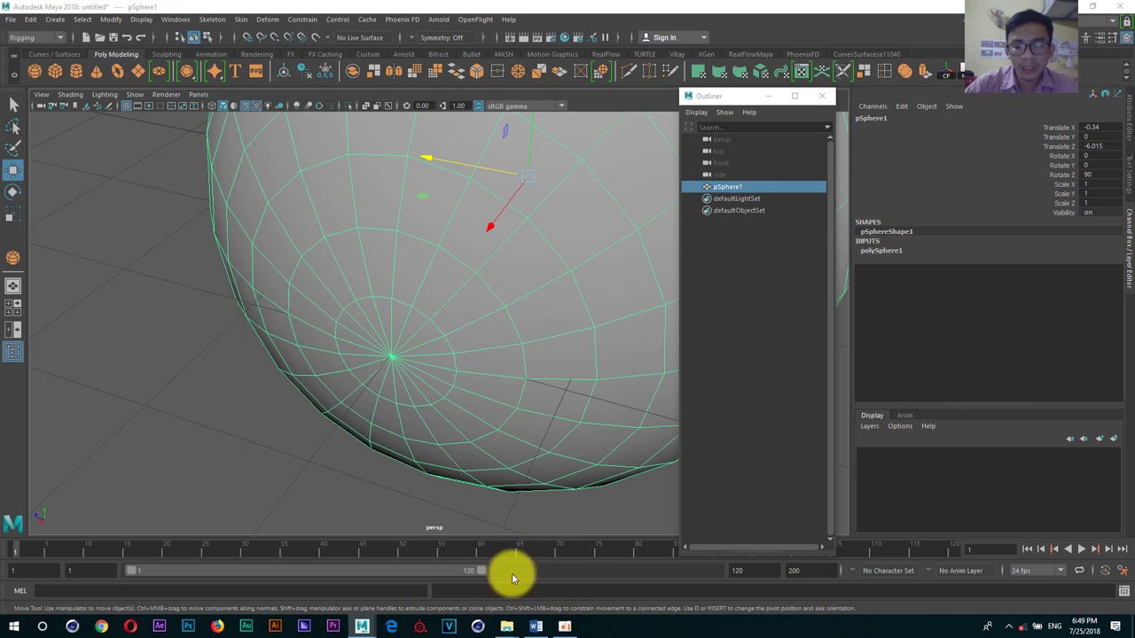
left_click(105, 168)
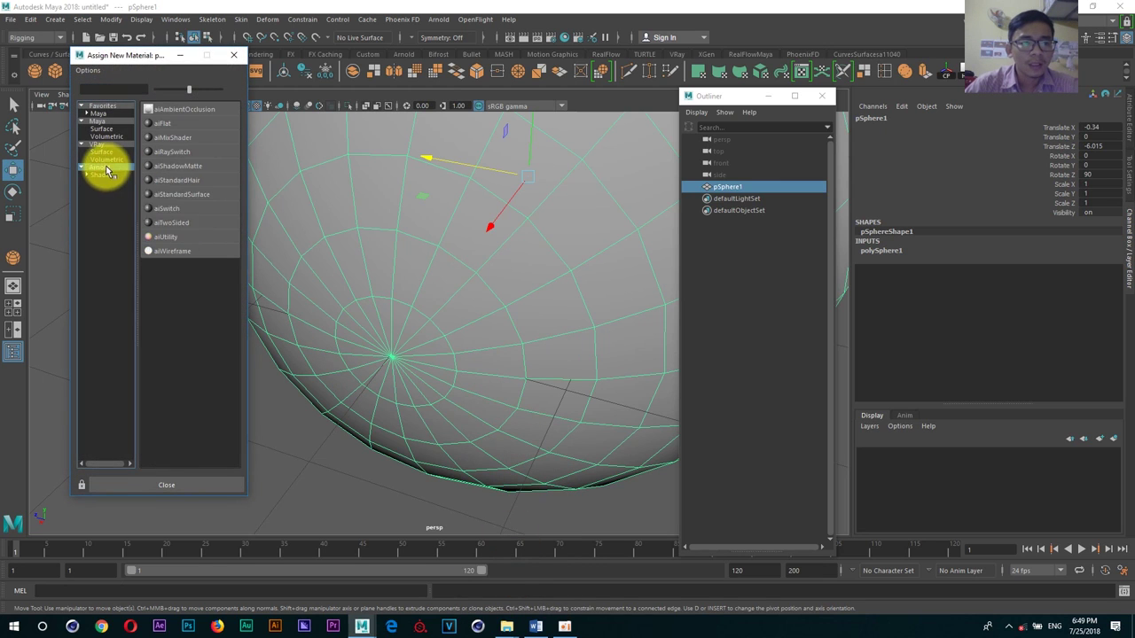
left_click(194, 197)
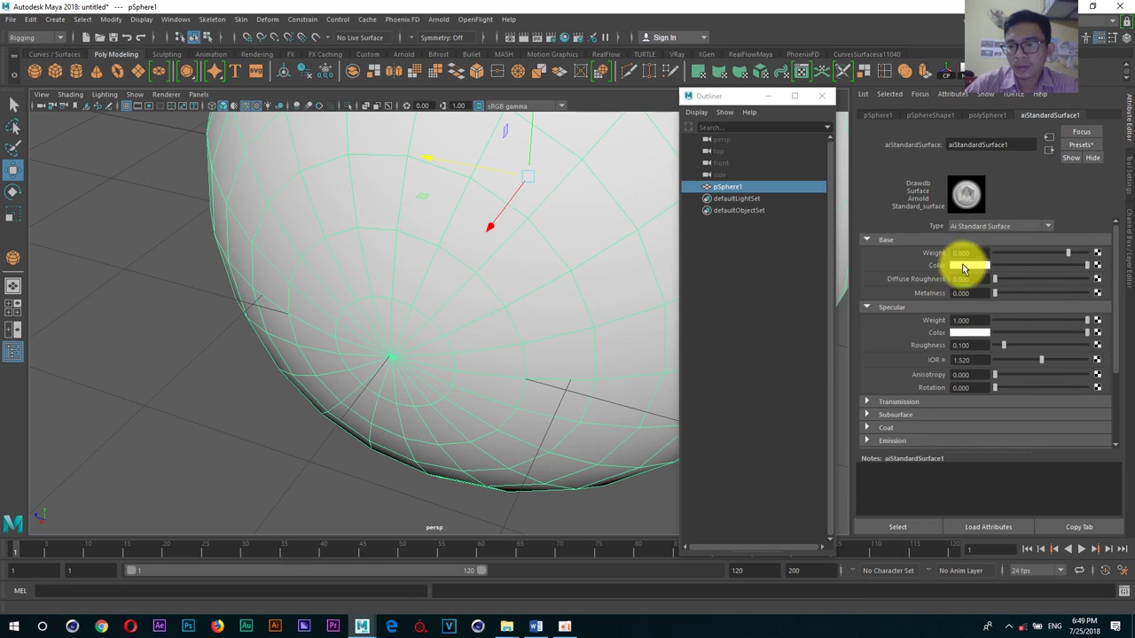
Step: Make the material's base colour pink with hue 360 and saturation 0.481
left_click(964, 266)
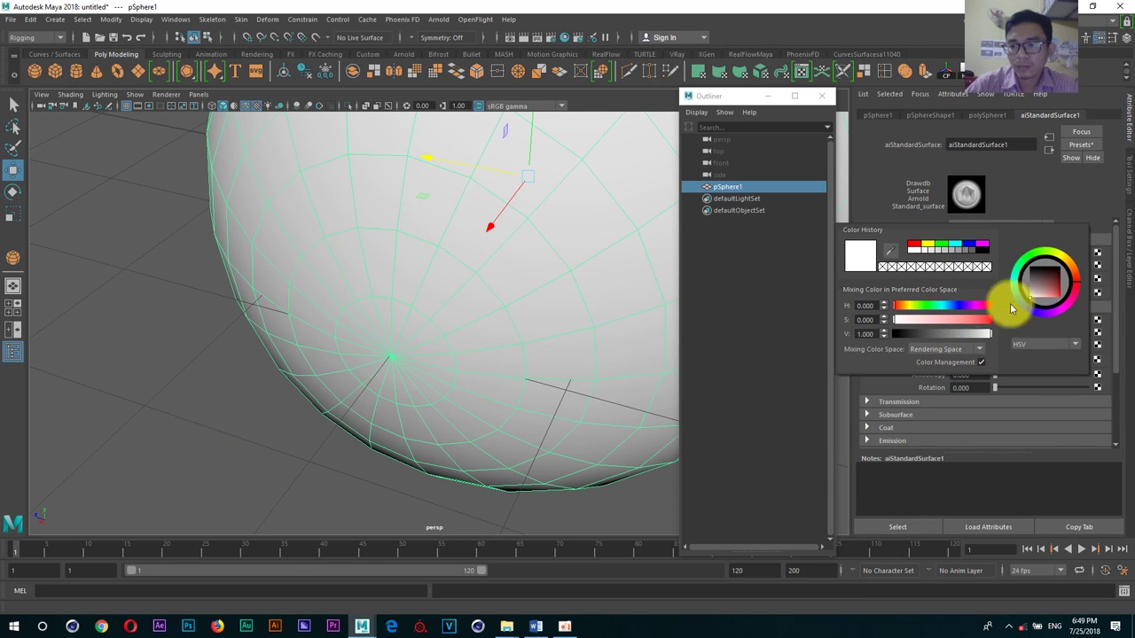
left_click(943, 321)
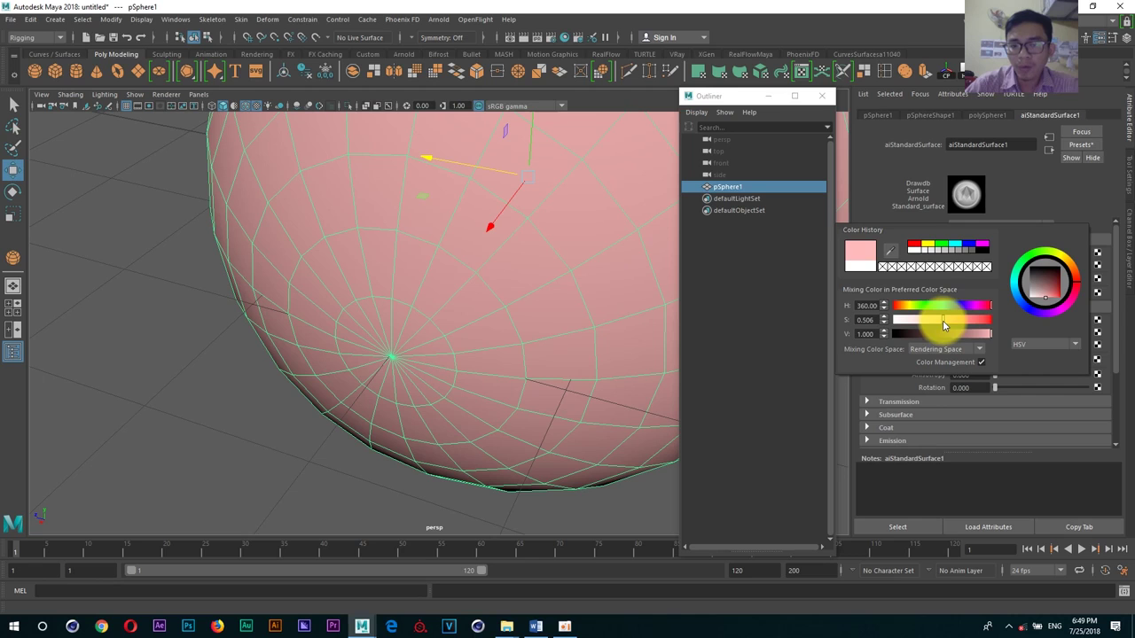
left_click(909, 245)
left_click_drag(962, 319, 941, 321)
scroll(455, 261, "down", 3)
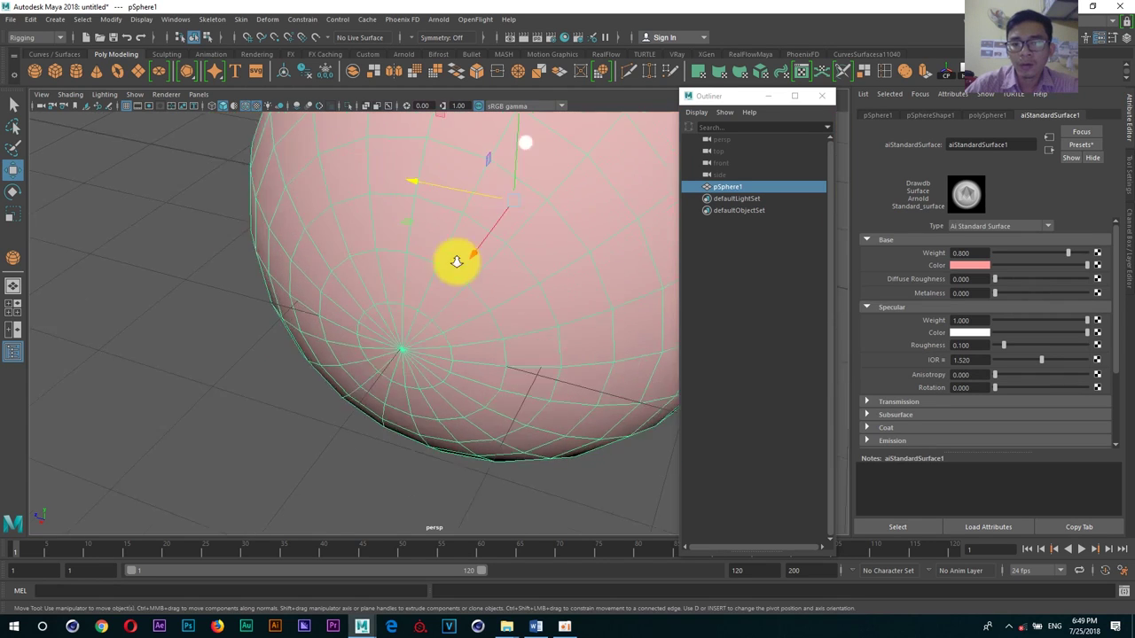
scroll(451, 304, "down", 2)
Step: Switch the sphere to face mode and start selecting faces near its bottom
right_click(550, 256)
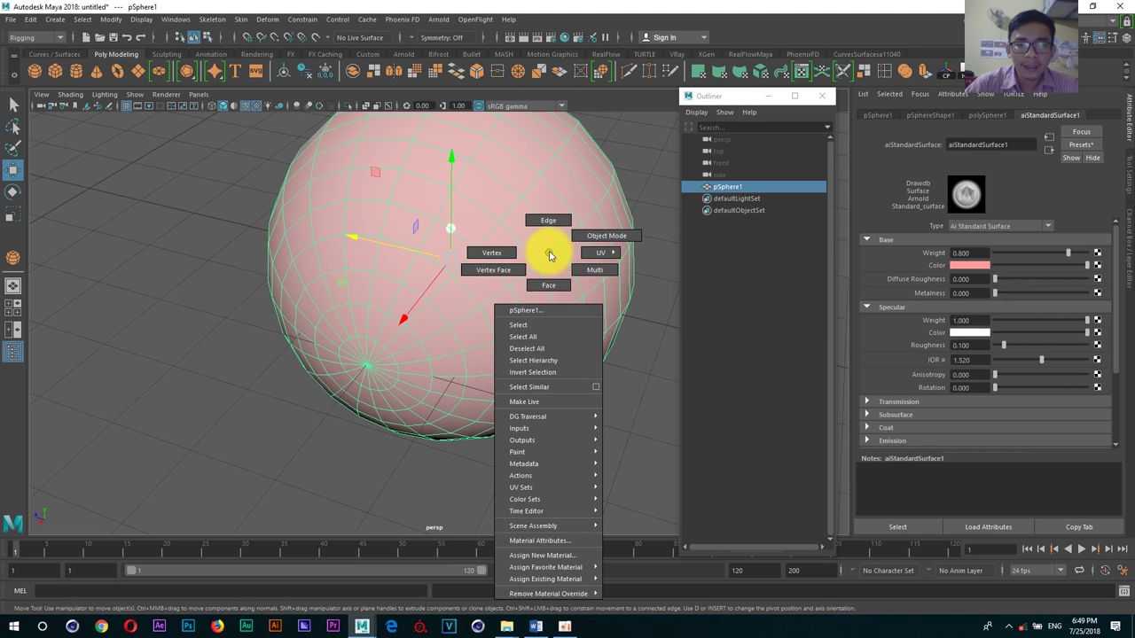
left_click(548, 284)
scroll(385, 360, "up", 3)
left_click(385, 360)
scroll(455, 309, "up", 2)
left_click(459, 364)
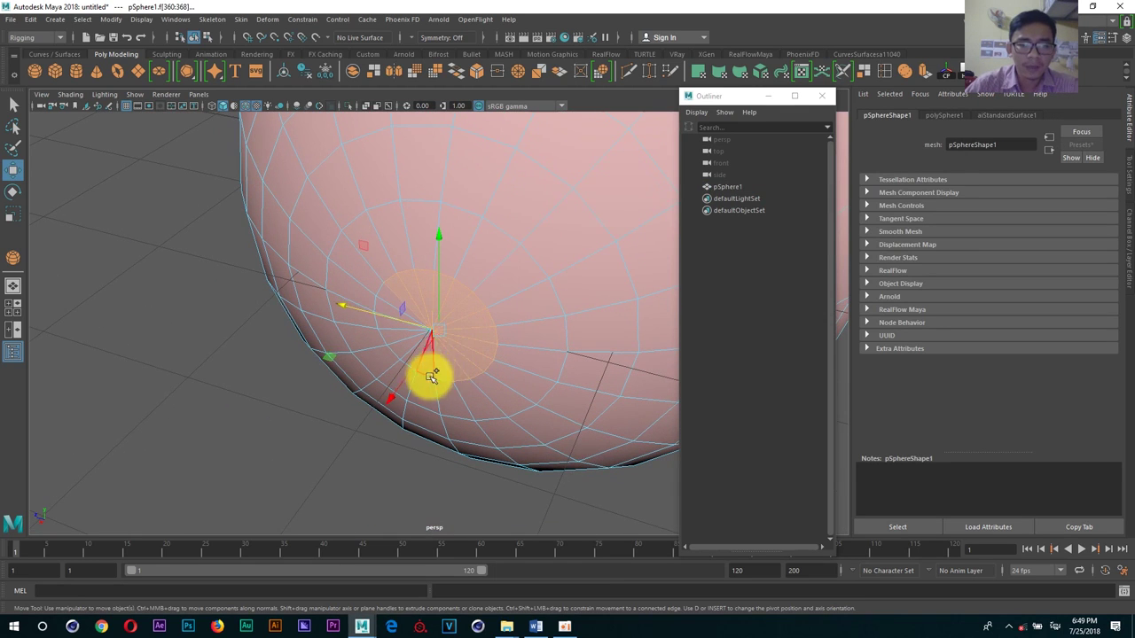
scroll(431, 376, "up", 2)
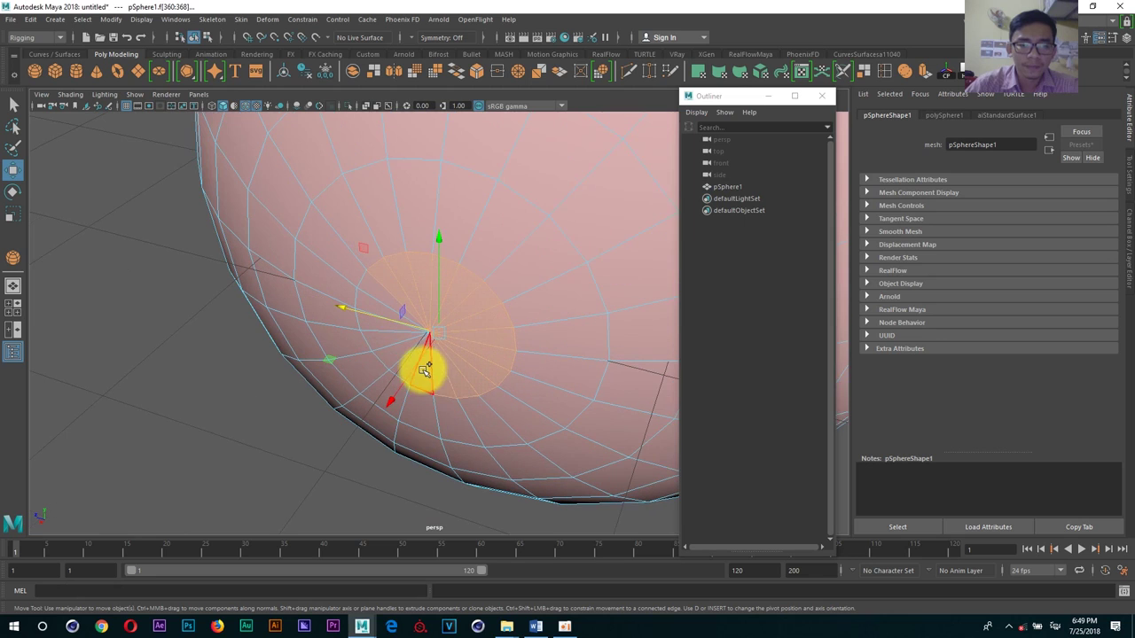
left_click(375, 333, "shift")
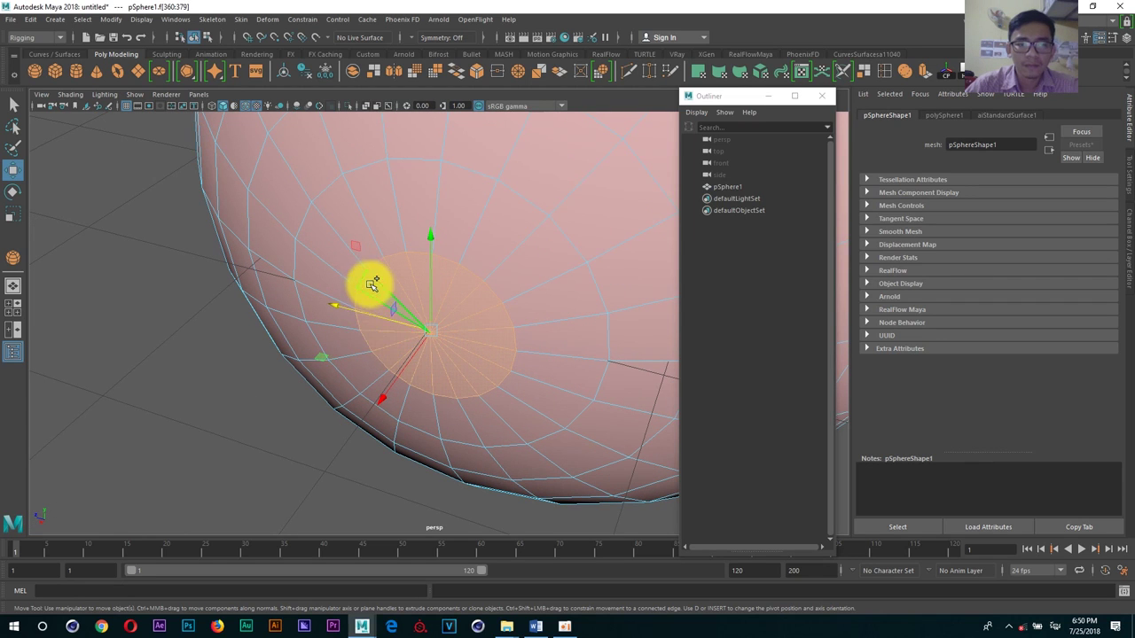
Step: Add faces to complete the circular patch and bring up the Assign New Material list
scroll(483, 370, "up", 3)
left_click(511, 368)
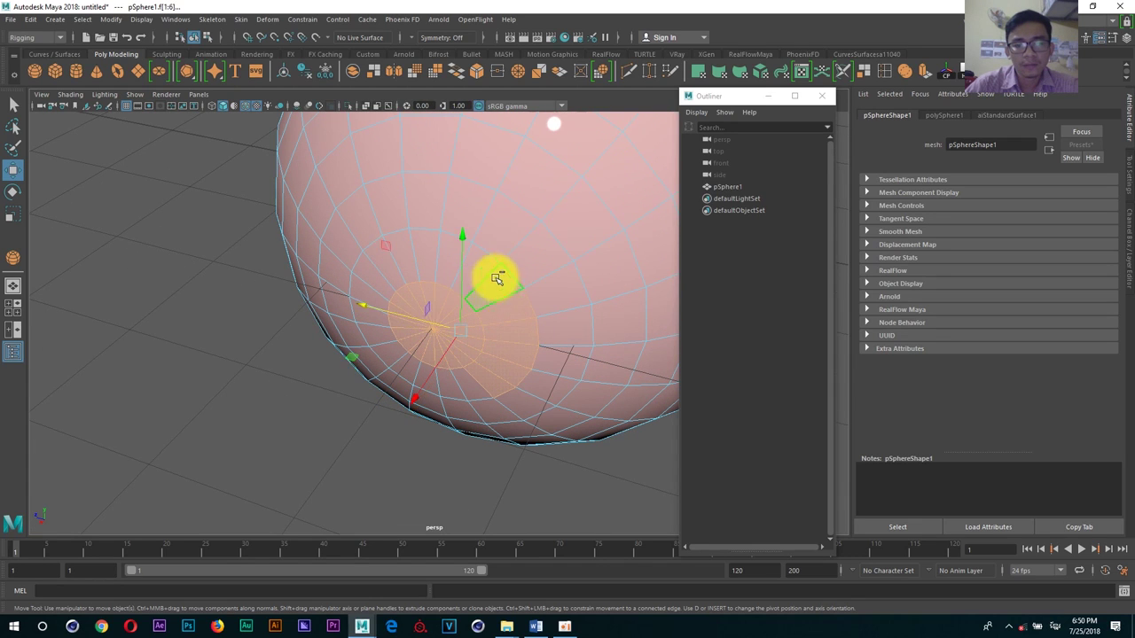
left_click(410, 256, "shift")
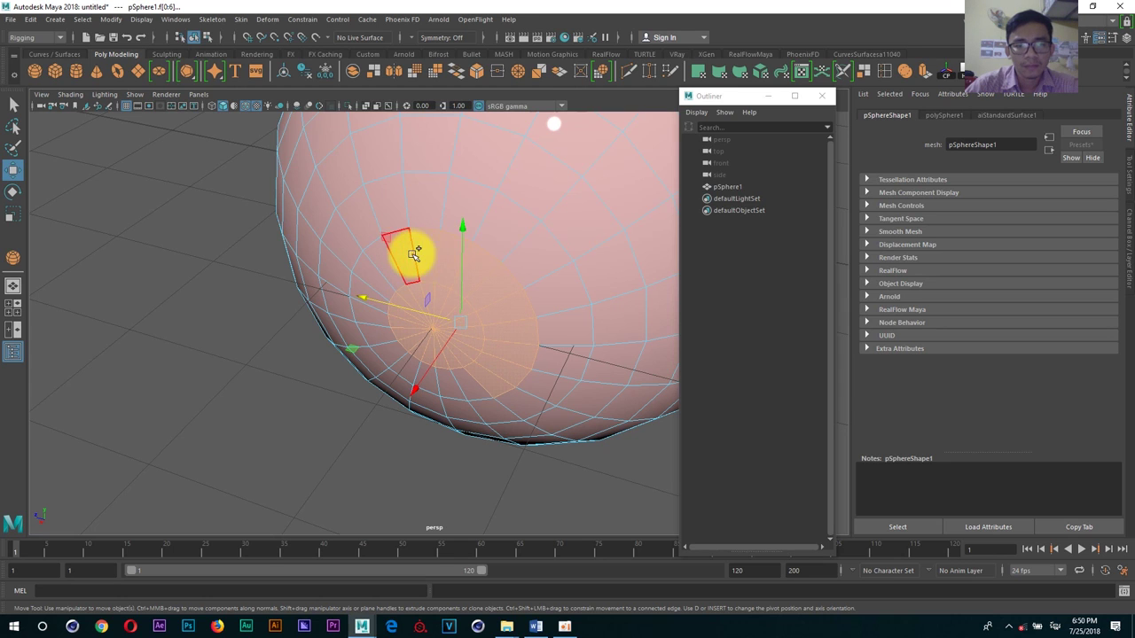
scroll(367, 311, "up", 2)
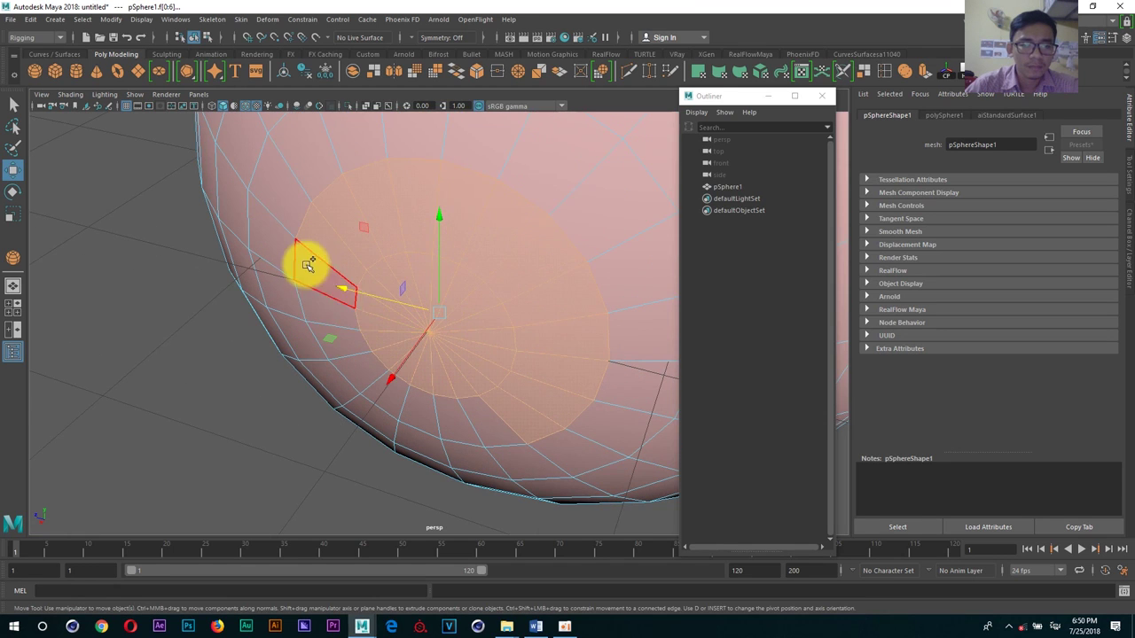
middle_click_drag(373, 393, 408, 412)
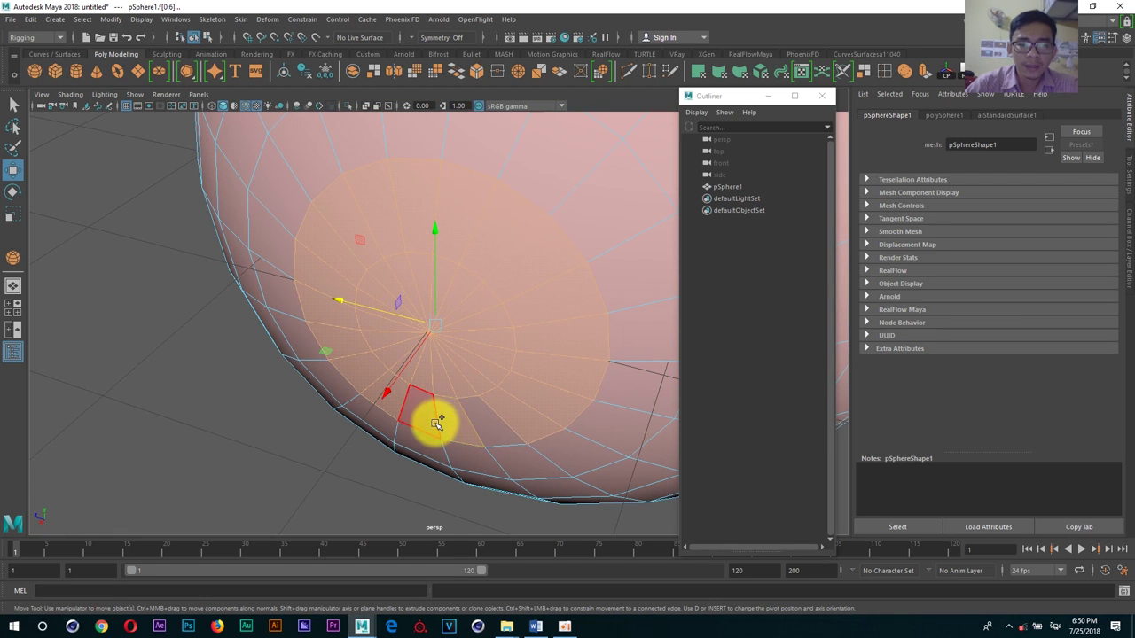
scroll(523, 364, "down", 2)
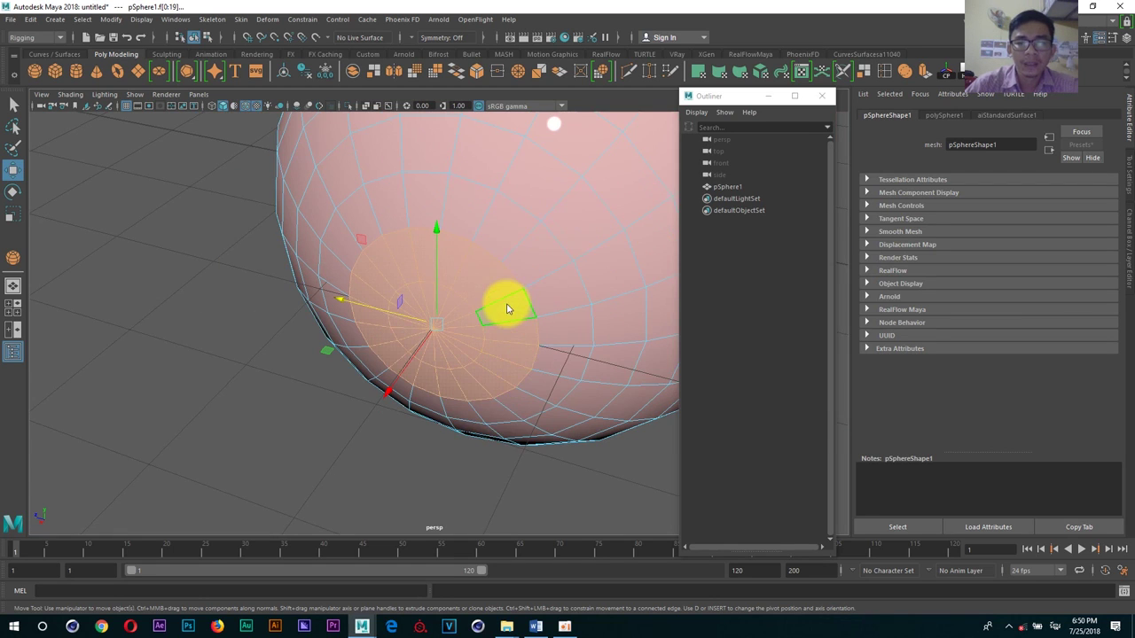
right_click_drag(508, 308, 514, 578)
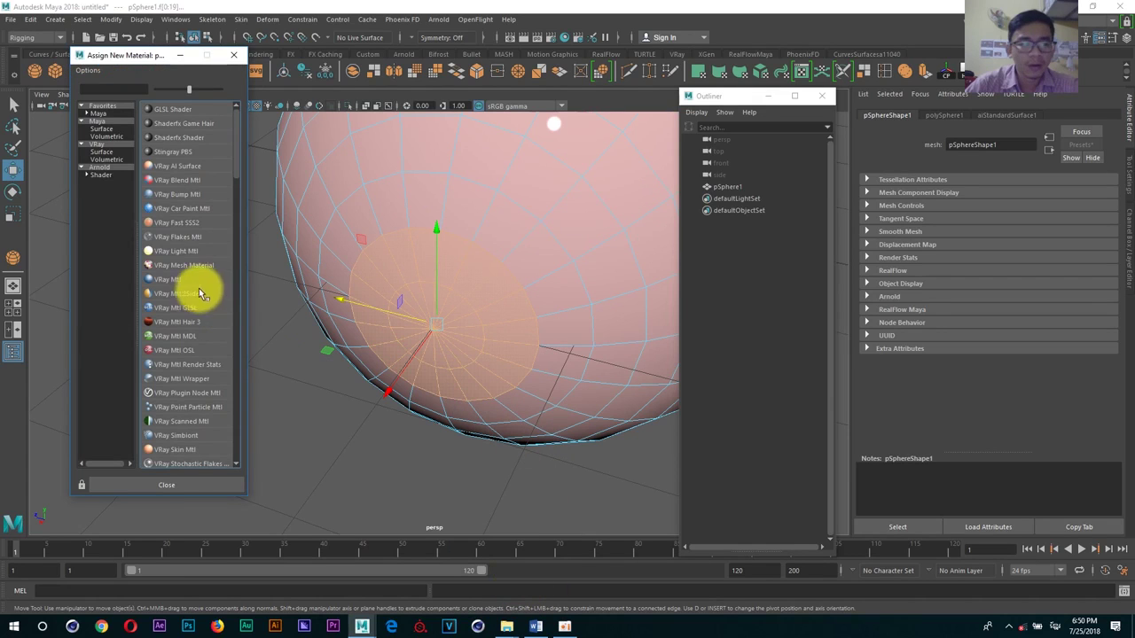
Step: Assign a new aiStandardSurface to the face patch and set its Base Color to black
left_click(107, 175)
left_click(180, 195)
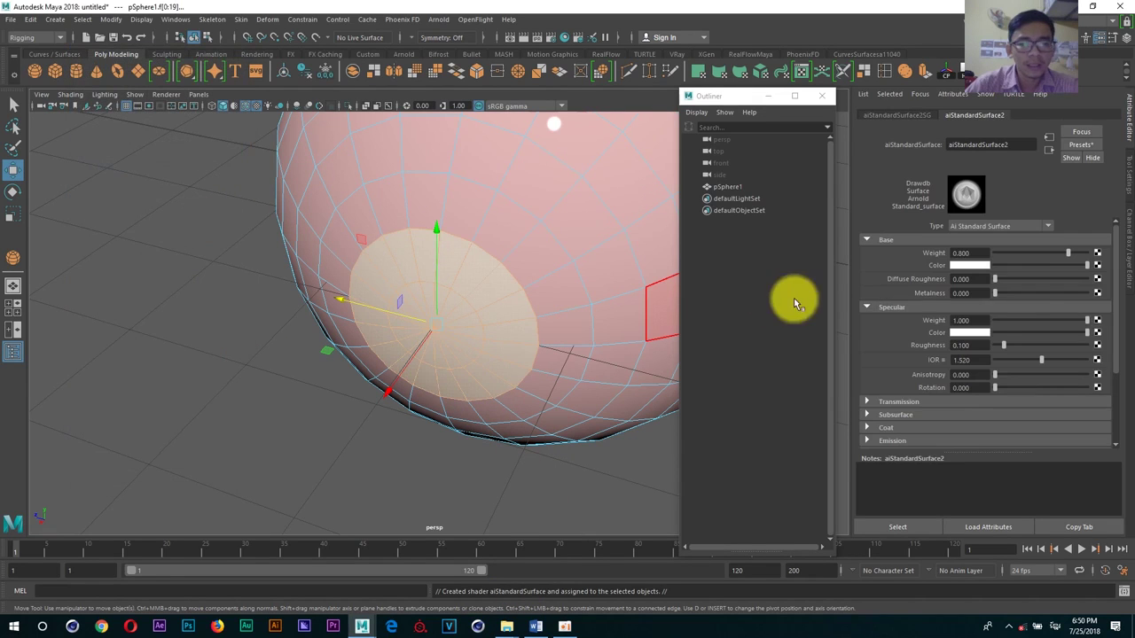
left_click(980, 265)
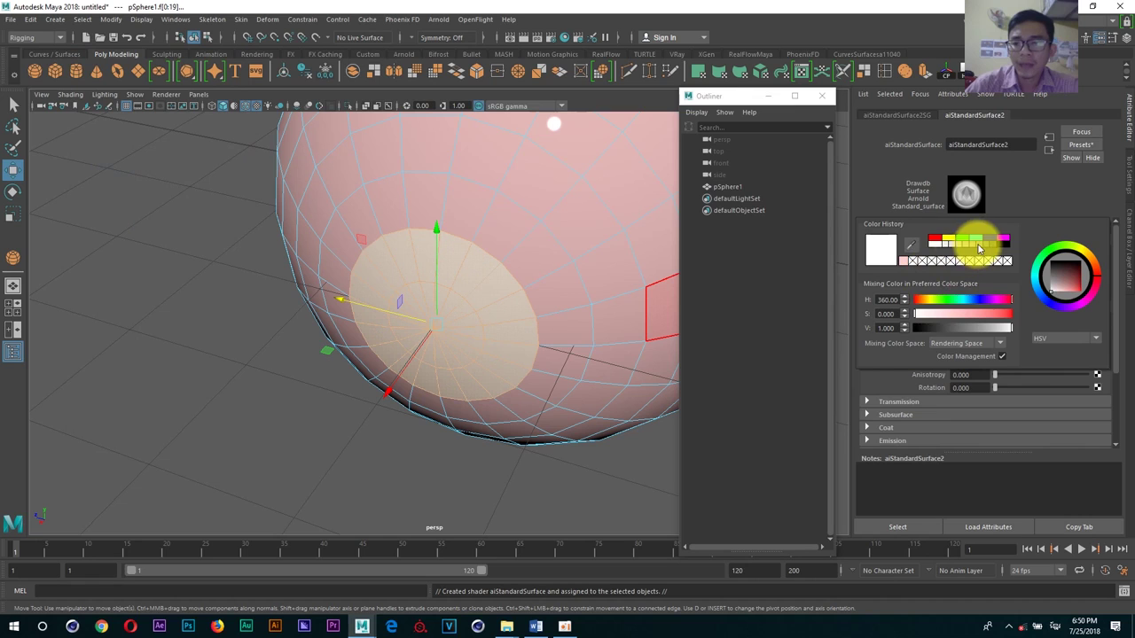
left_click_drag(987, 324, 848, 324)
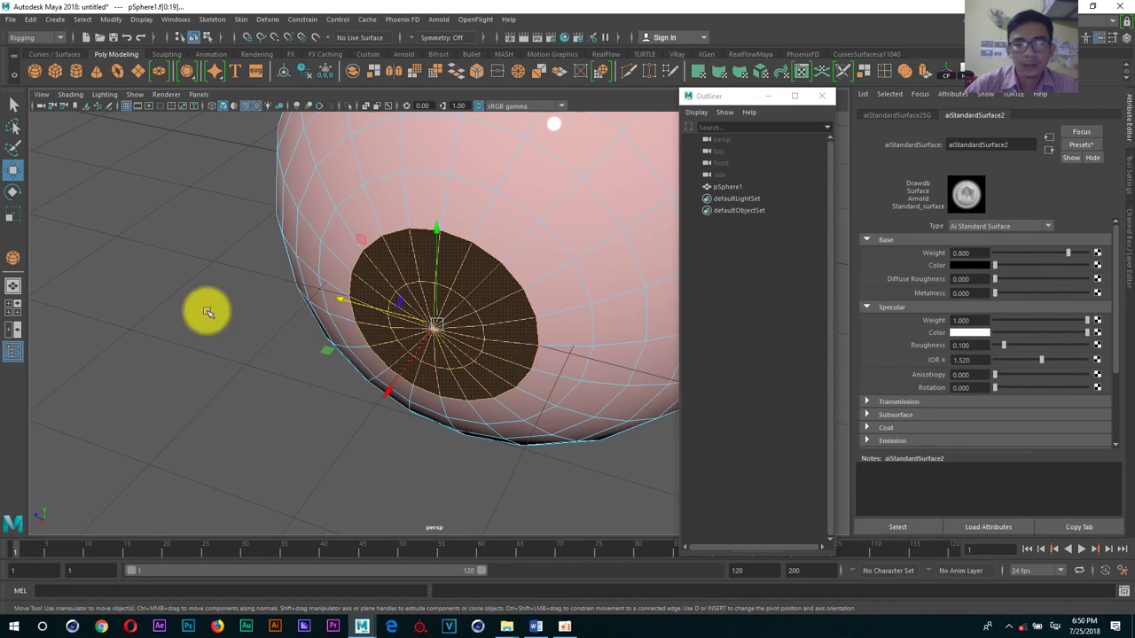
left_click(203, 309)
Step: Return to object selection mode and select the eyeball sphere pSphere1
scroll(333, 310, "down", 3)
left_click_drag(334, 312, 385, 284, "alt")
right_click_drag(385, 284, 435, 254)
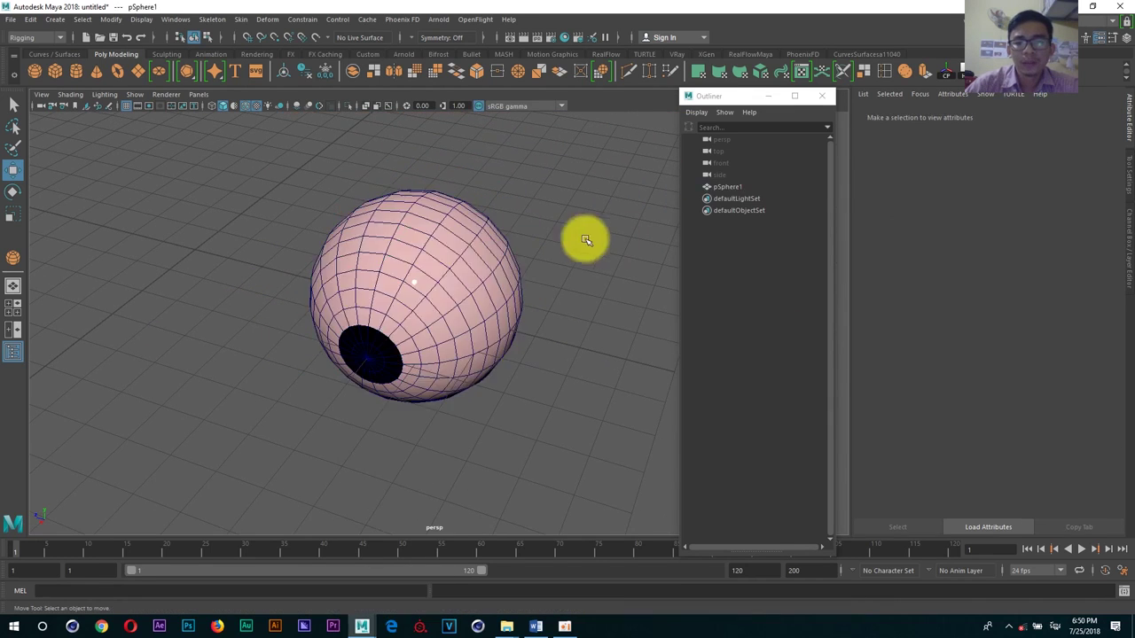
left_click(380, 324)
Step: Duplicate the eyeball with Ctrl+D and place the copy beside pSphere1, adjusting its X position
left_click_drag(380, 324, 381, 311, "alt")
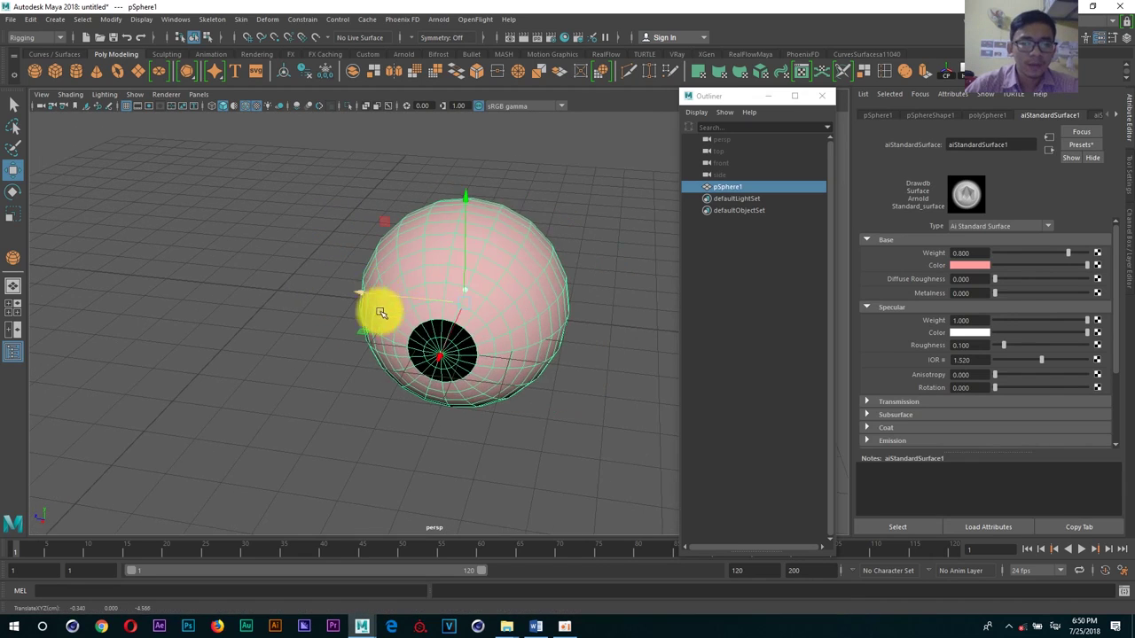
middle_click_drag(381, 311, 461, 338, "alt")
key("ctrl+d")
left_click_drag(454, 321, 190, 317)
mouse_move(532, 304)
left_mouse_down("alt")
mouse_move(522, 358)
mouse_move(520, 286)
mouse_move(525, 305)
left_mouse_up("alt")
left_click(520, 286)
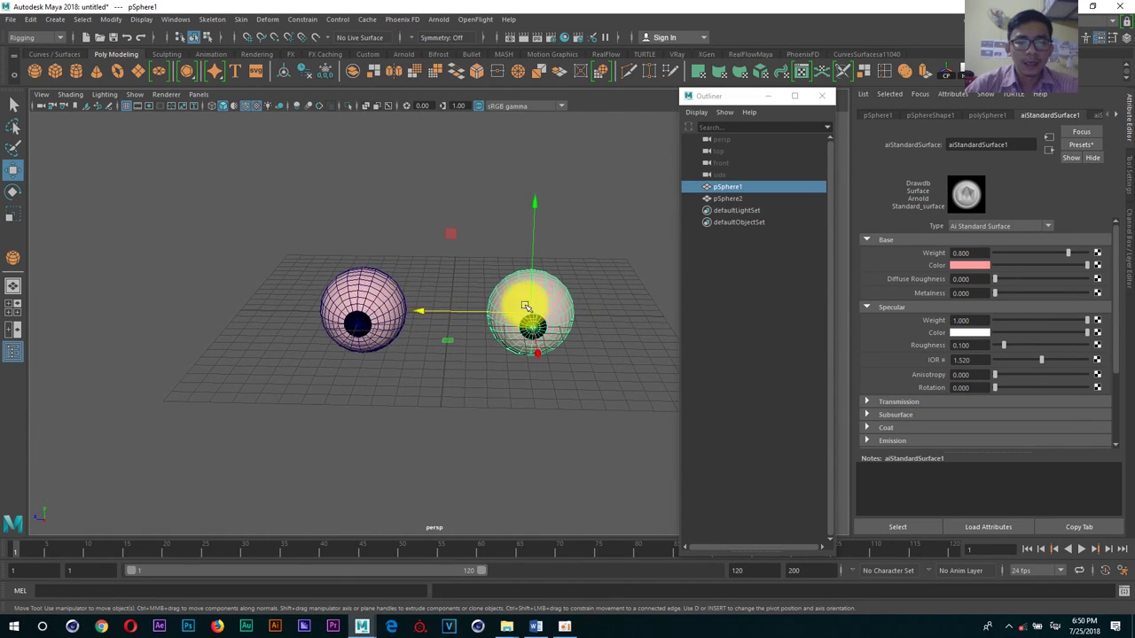
left_click(363, 310)
left_click(539, 304)
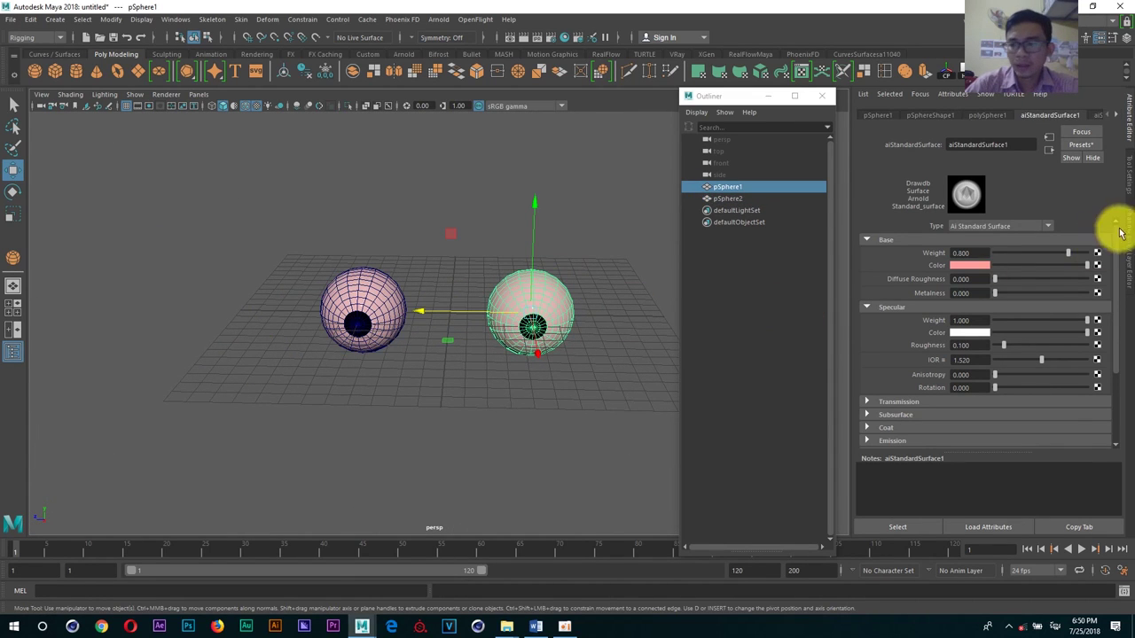
left_click(1123, 231)
mouse_move(567, 248)
middle_mouse_down()
mouse_move(585, 246)
mouse_move(539, 249)
mouse_move(621, 243)
middle_mouse_up()
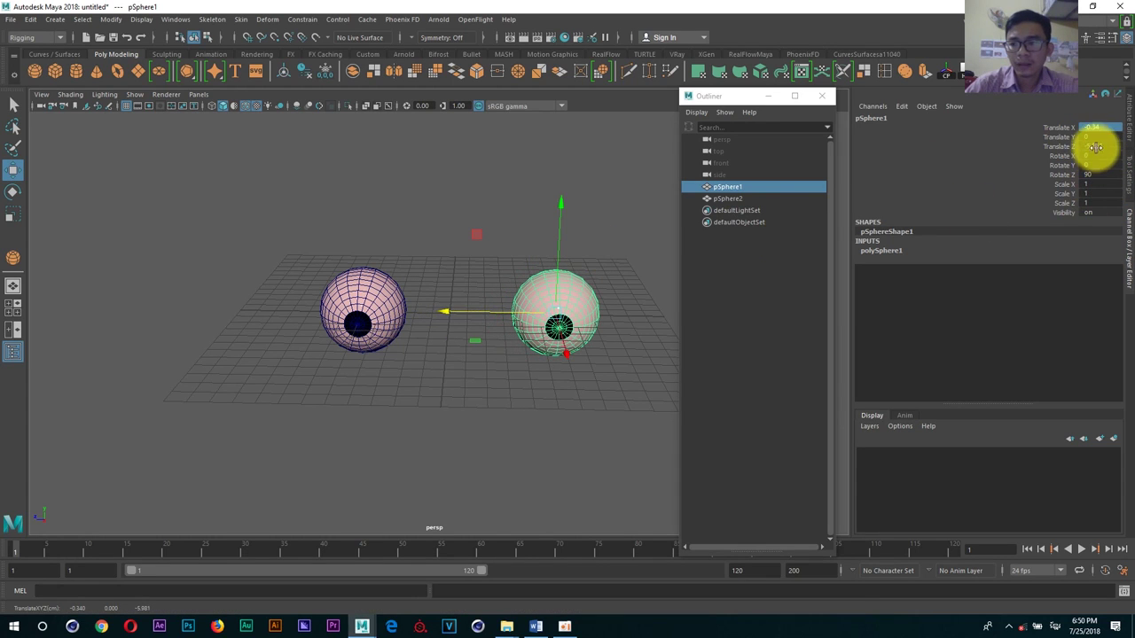
middle_click_drag(1097, 146, 1096, 146)
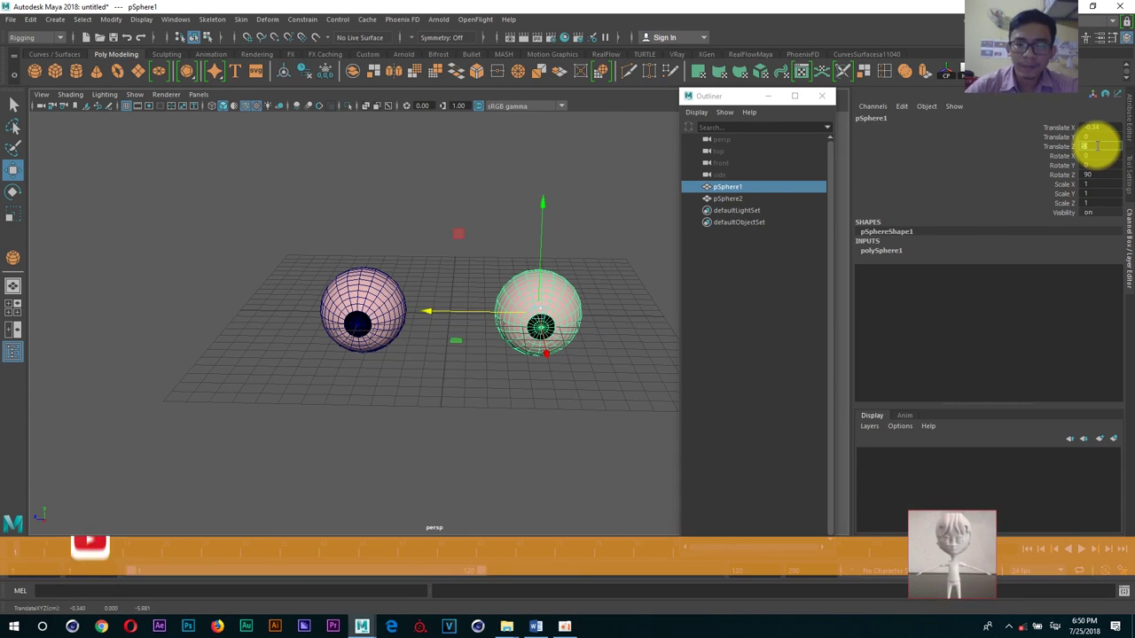
Step: Select pSphere2 and pSphere1 and freeze their transformations, then check pSphere1's zeroed values
left_click(390, 301)
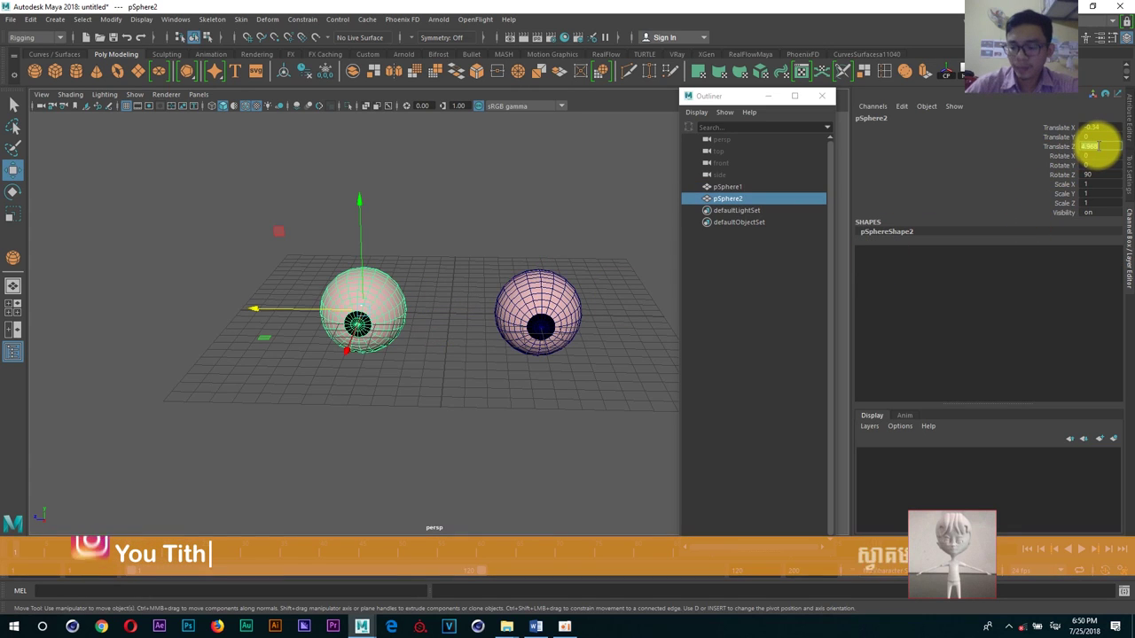
left_click(532, 286, "shift")
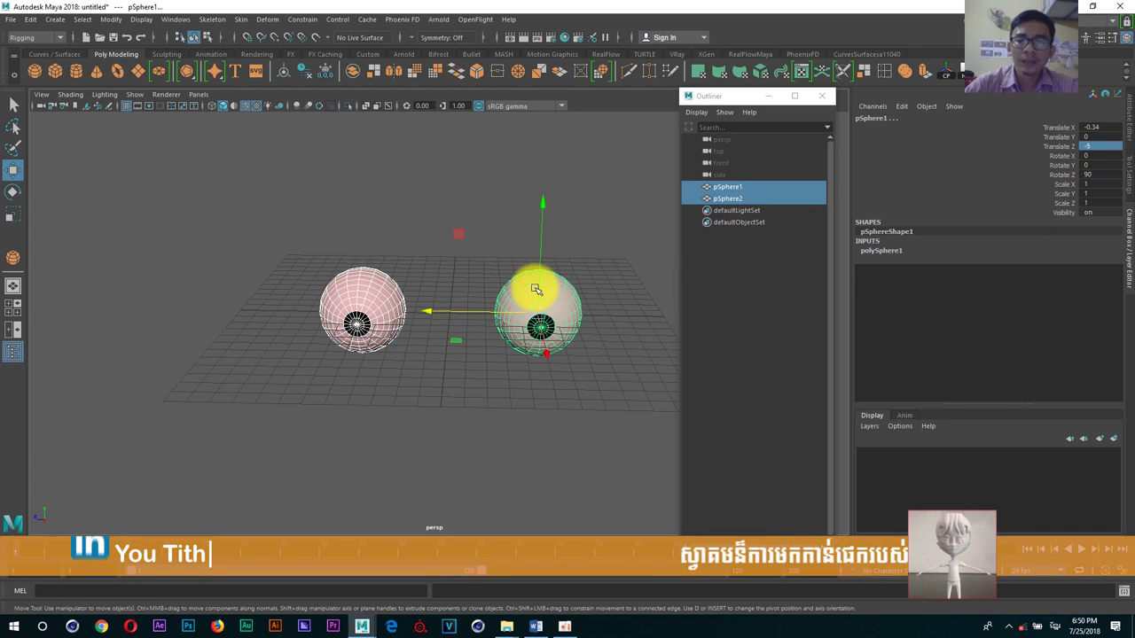
left_click(55, 18)
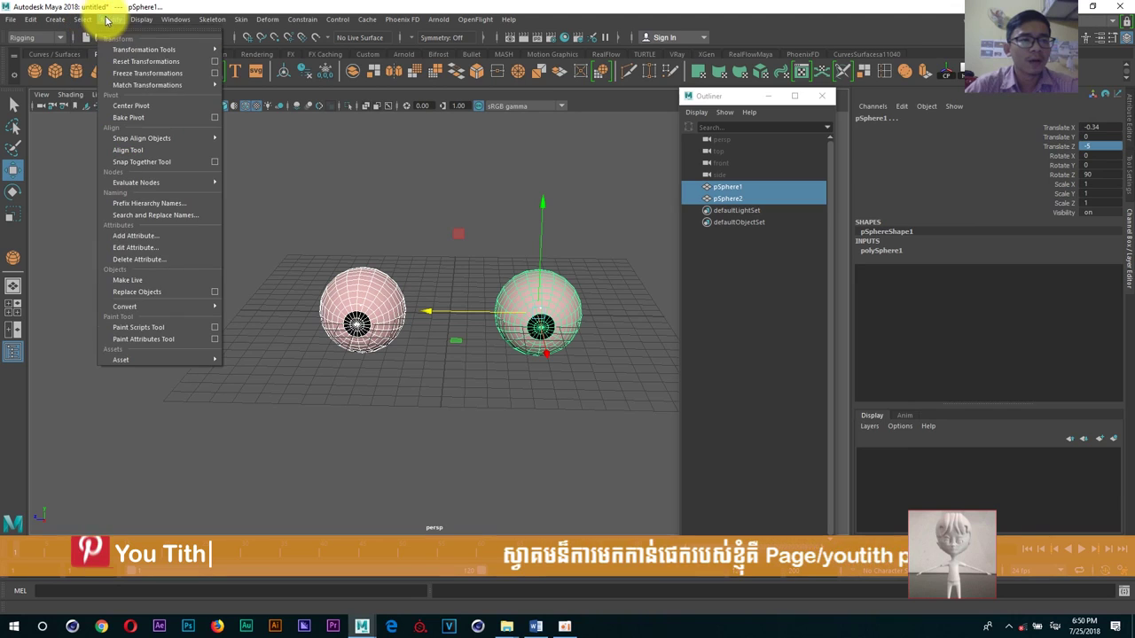
left_click(142, 73)
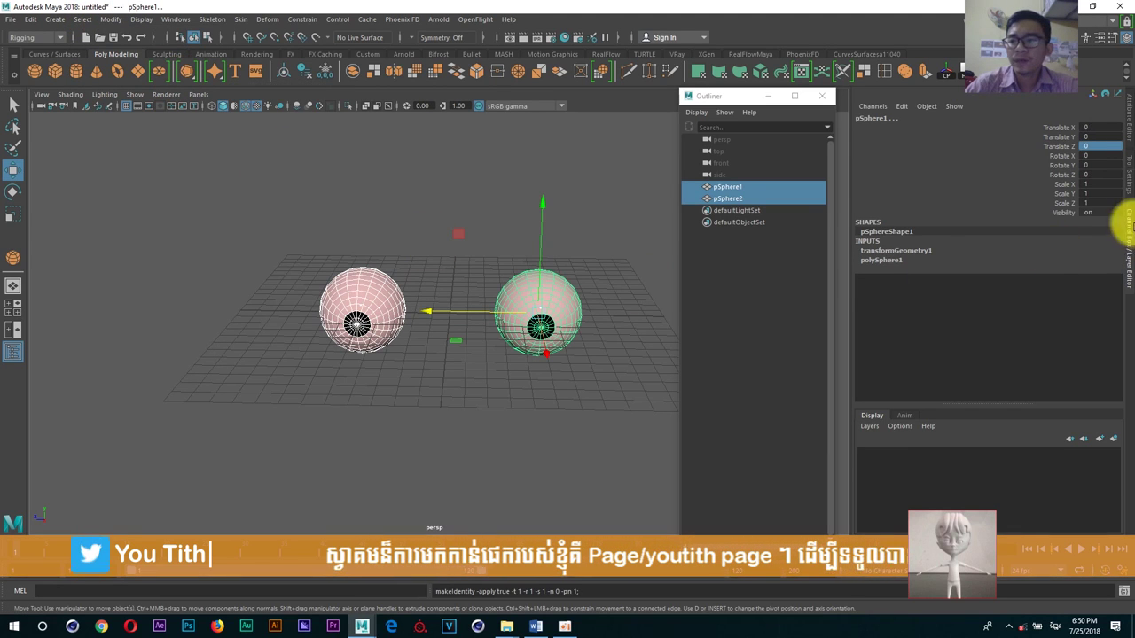
left_click(398, 222)
left_click_drag(398, 223, 474, 332, "alt")
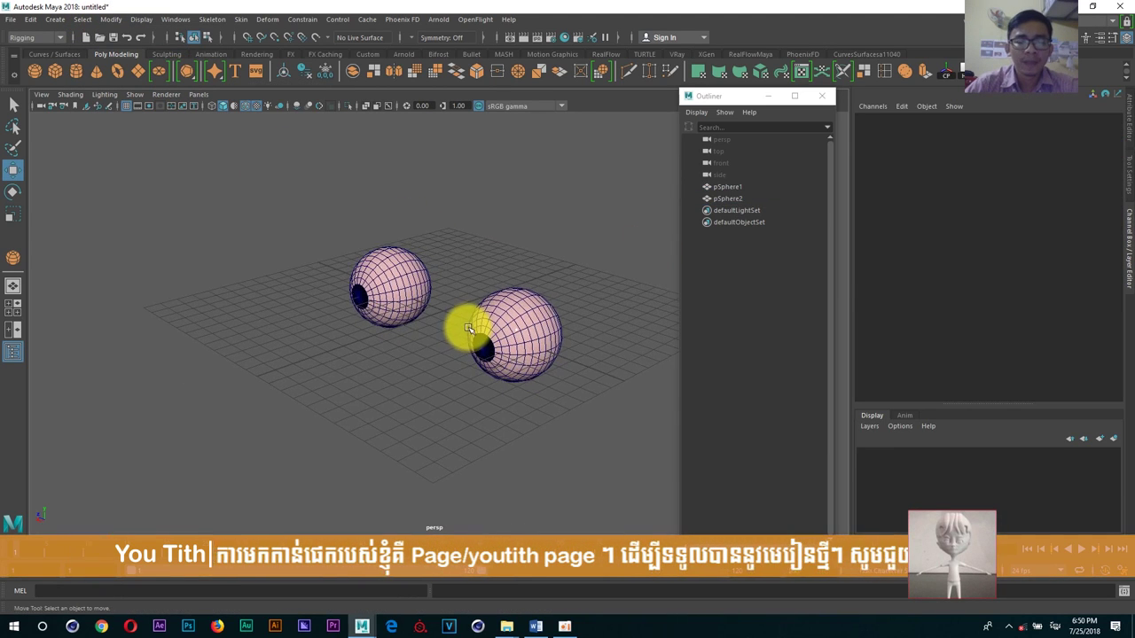
left_click(413, 299)
left_click(488, 281)
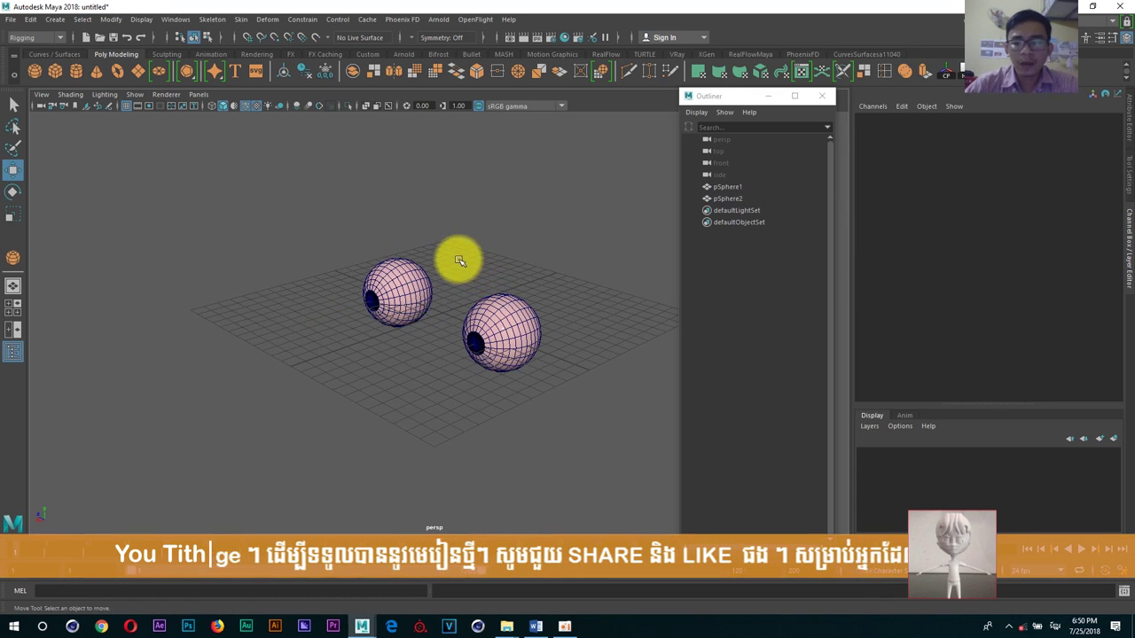
Step: Switch the viewport to the side view with the Spacebar hotbox and zoom out
key("space")
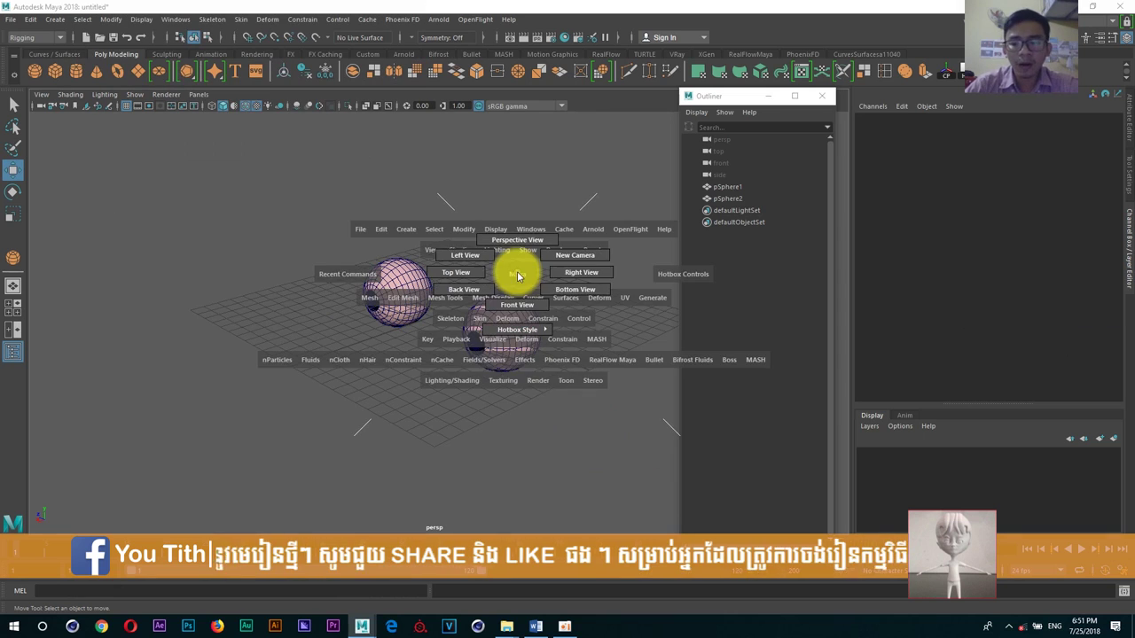
mouse_move(515, 270)
left_mouse_down()
mouse_move(513, 297)
mouse_move(538, 274)
left_mouse_up()
key("space")
scroll(416, 293, "down", 3)
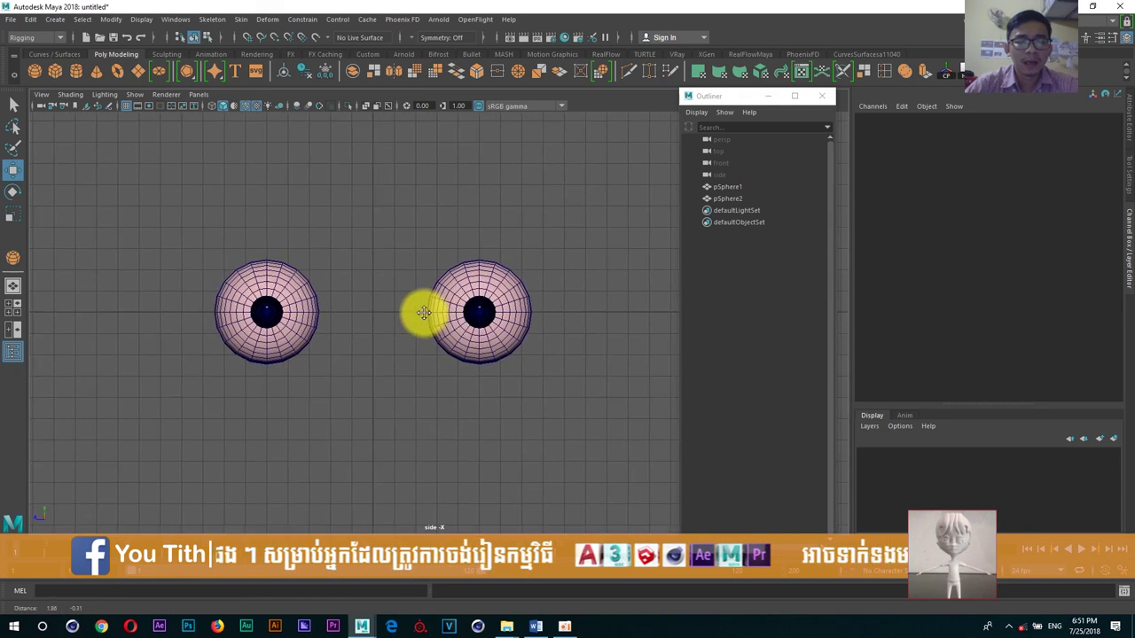
scroll(420, 311, "down", 1)
Step: Select pSphere1 and bring up the Curves/Surfaces shelf
left_click(472, 311)
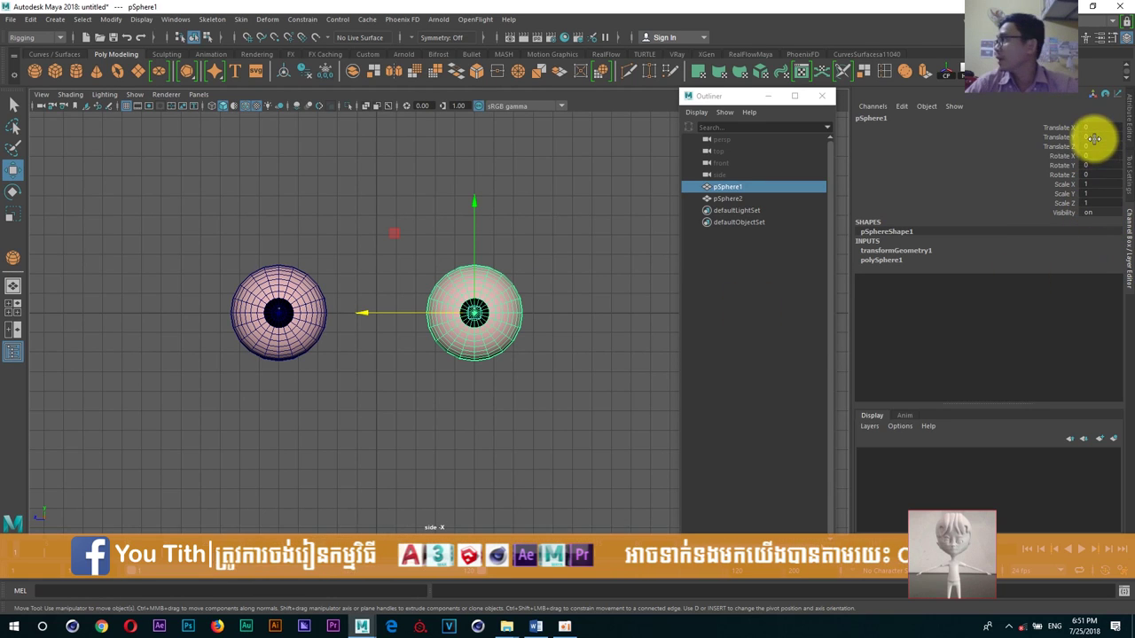
mouse_move(499, 302)
middle_mouse_down("alt")
mouse_move(495, 314)
mouse_move(456, 319)
middle_mouse_up("alt")
scroll(495, 314, "down", 2)
left_click(55, 55)
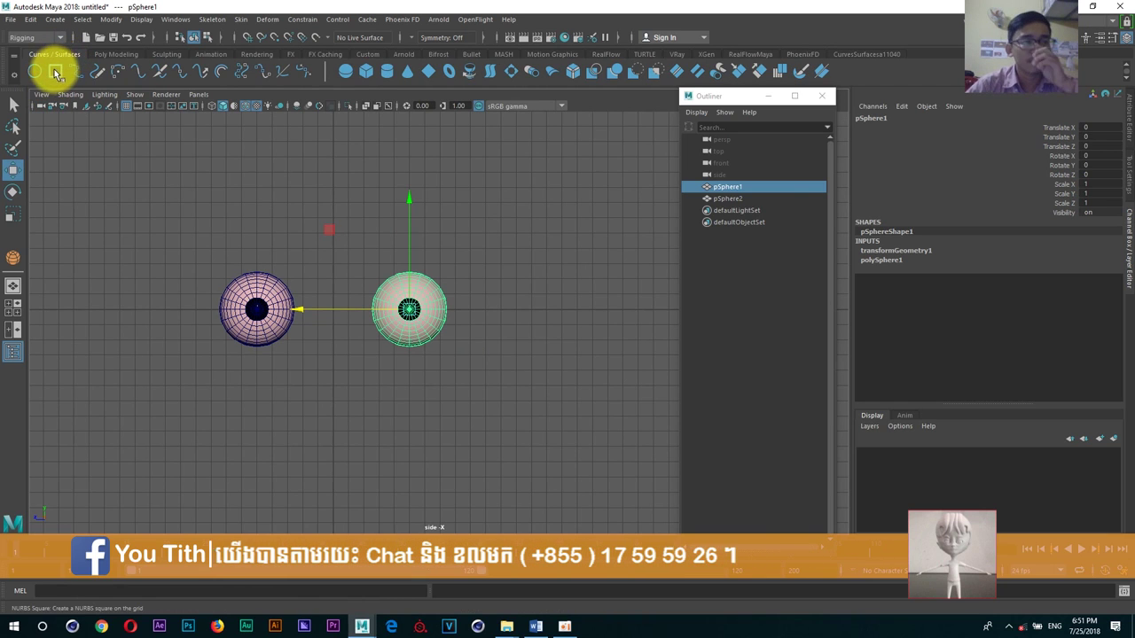
Step: Draw a NURBS circle around the right sphere and duplicate it over the left sphere
left_click(34, 71)
middle_click_drag(370, 284, 378, 281, "alt")
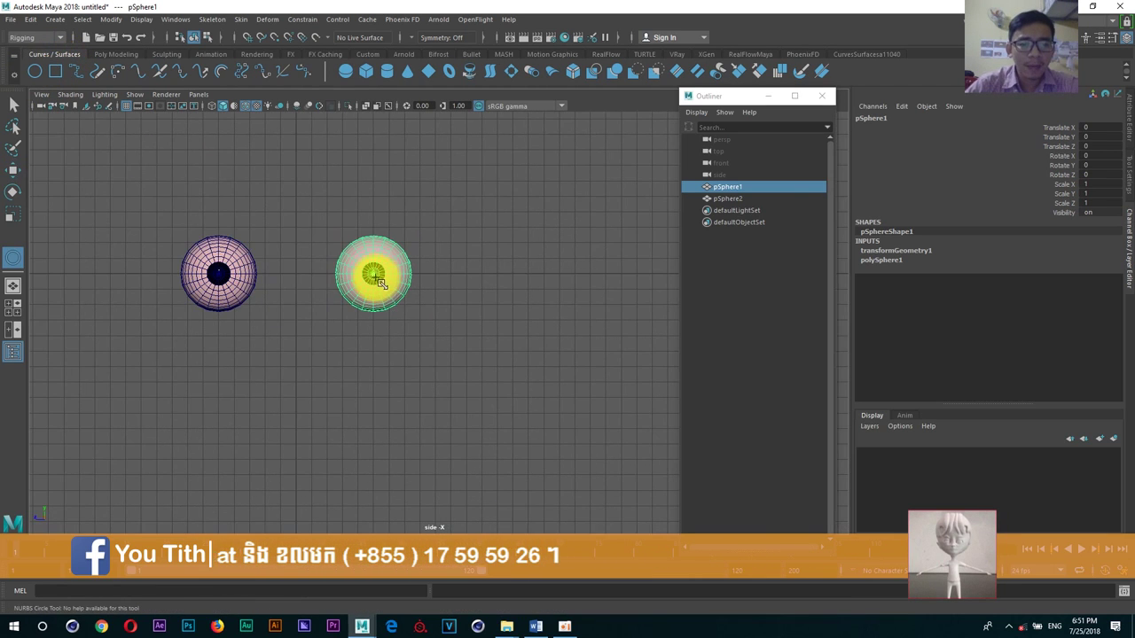
left_click(38, 76)
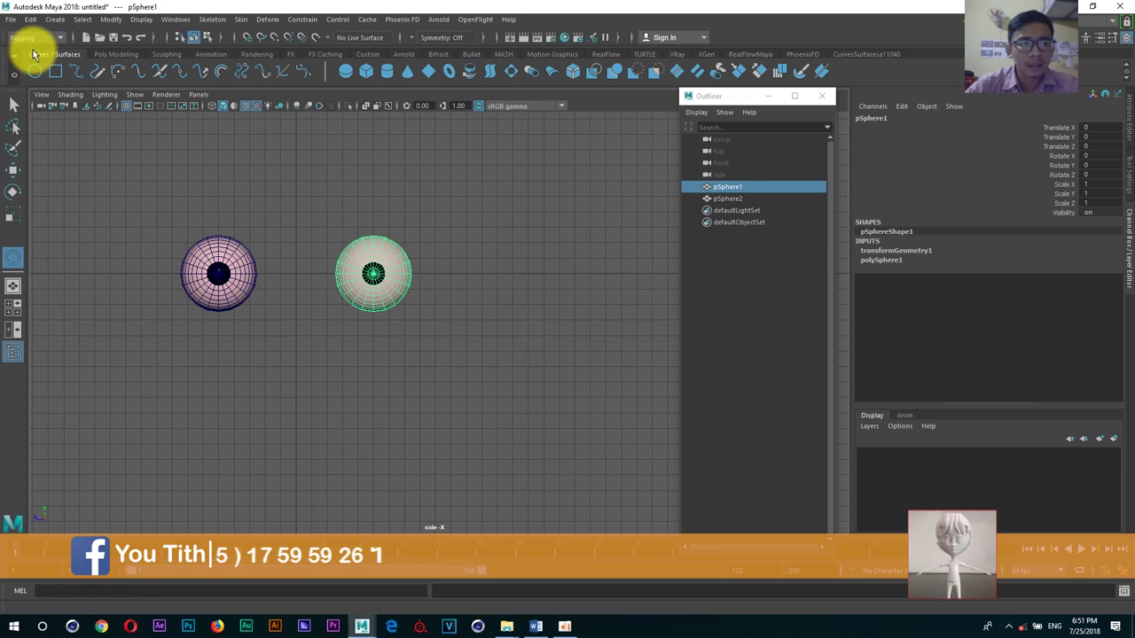
left_click(401, 288)
left_click_drag(374, 273, 425, 296)
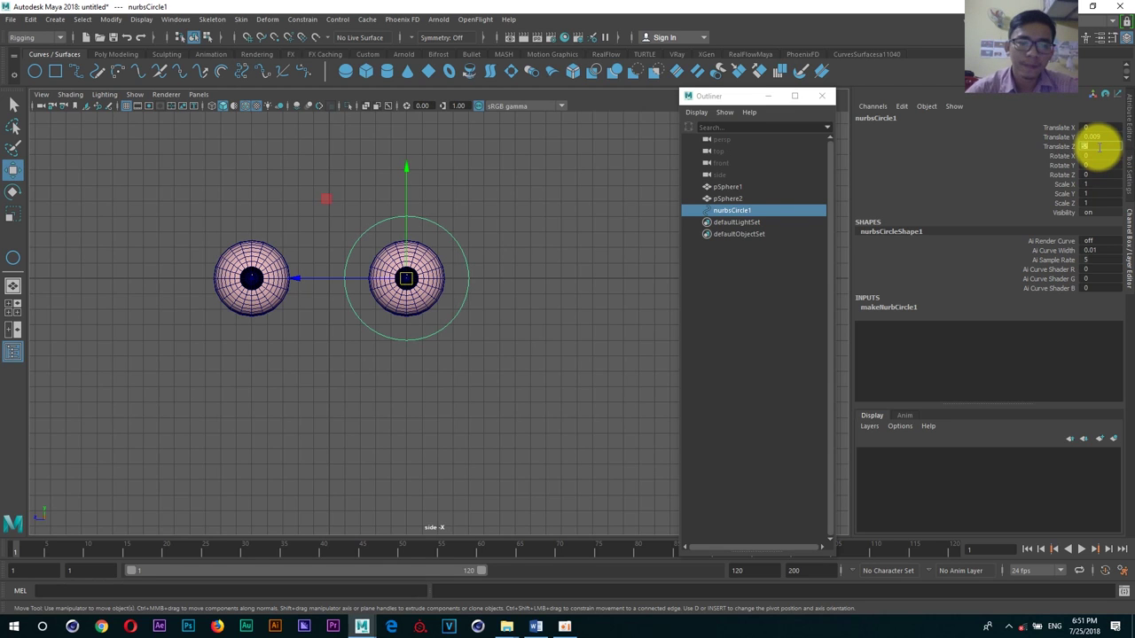
middle_click_drag(474, 329, 498, 337, "alt")
key("ctrl+d")
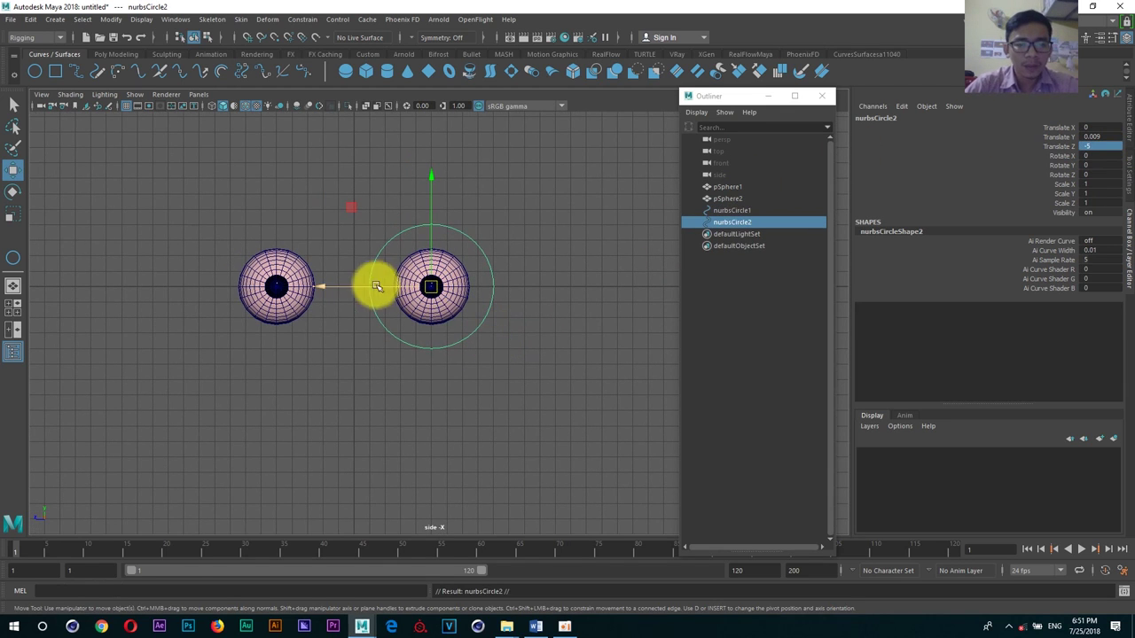
left_click_drag(372, 285, 122, 285)
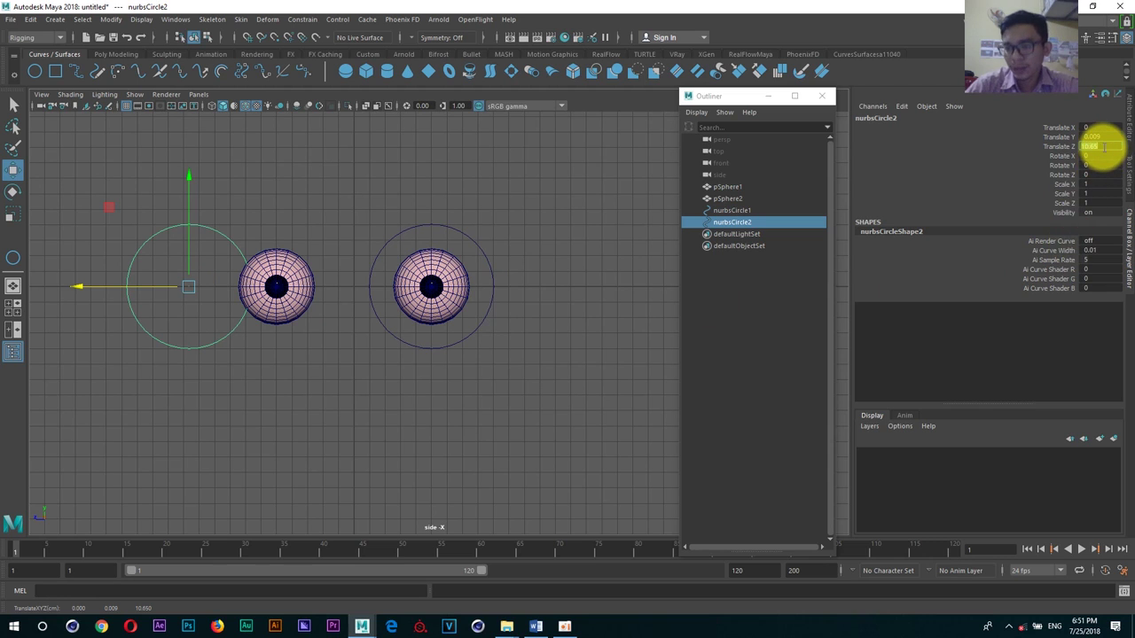
middle_click_drag(367, 259, 378, 266, "alt")
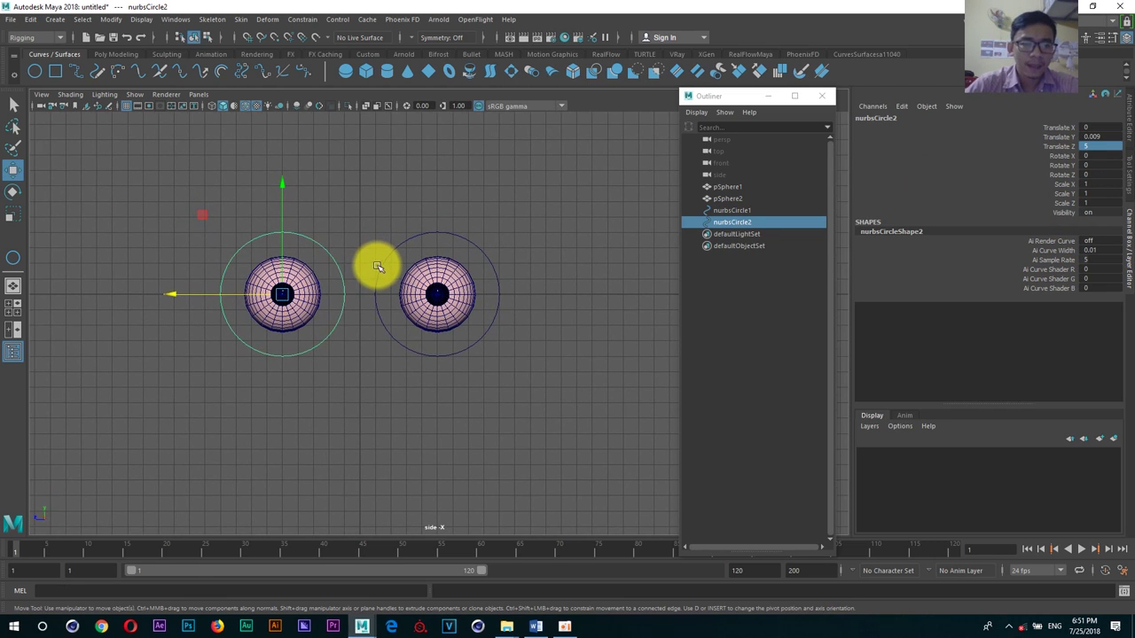
Step: Duplicate a third circle and scale it into a large, tall ellipse
key("ctrl+d")
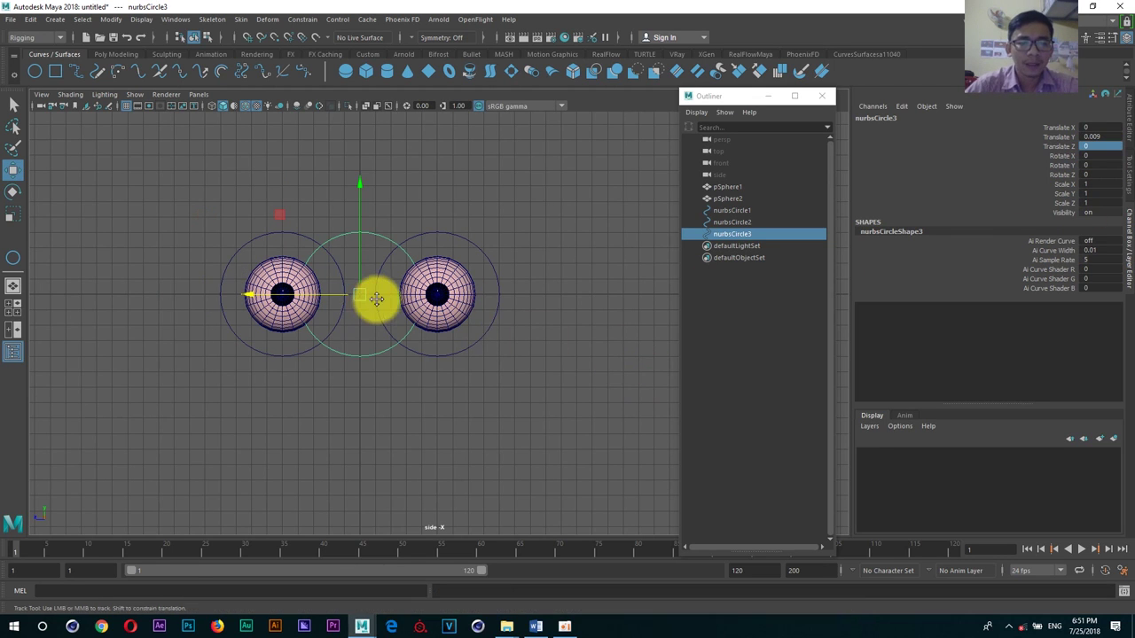
middle_click_drag(375, 297, 399, 303, "alt")
key("r")
left_click_drag(270, 296, 63, 292)
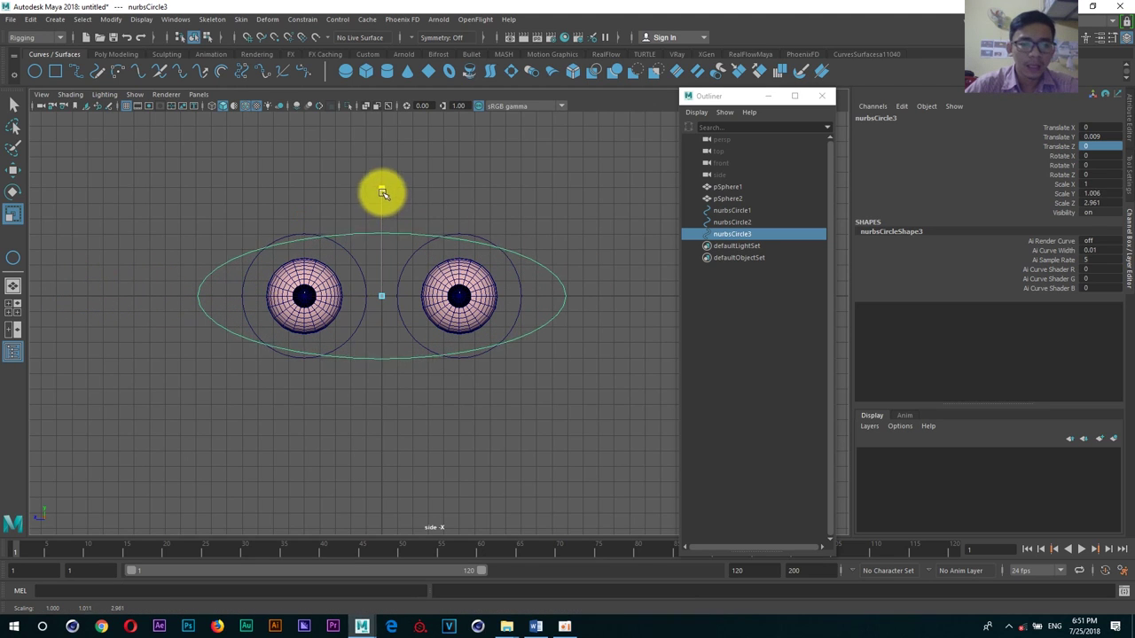
left_click_drag(382, 193, 398, 139)
middle_click_drag(464, 296, 462, 280, "alt")
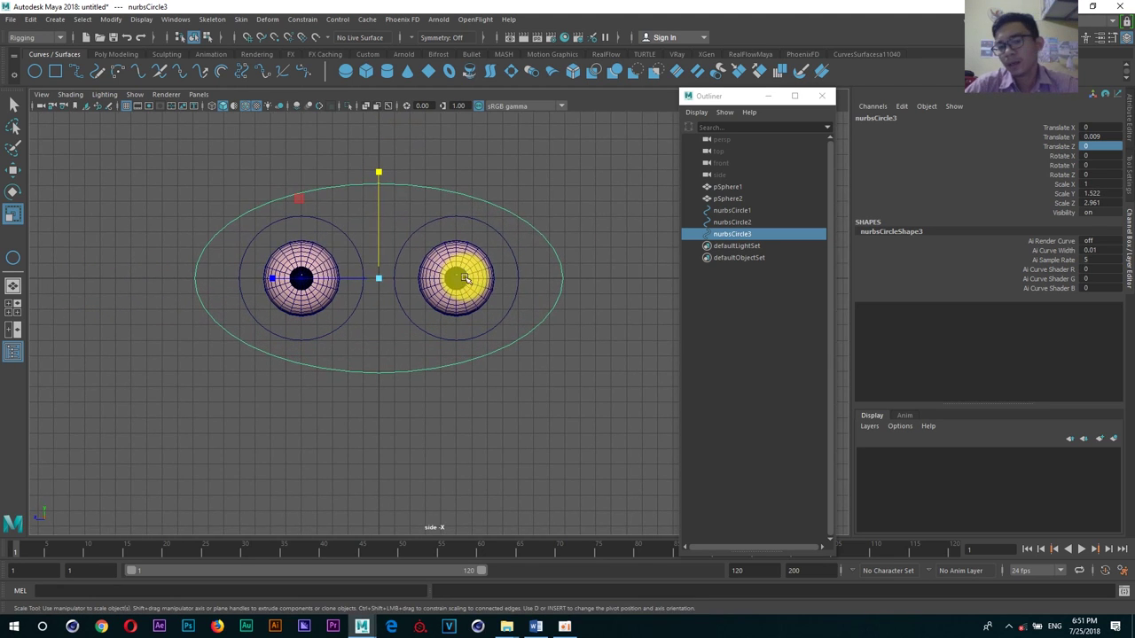
Step: In front view, move all three circles along X to 11.415, then return to perspective
key("space")
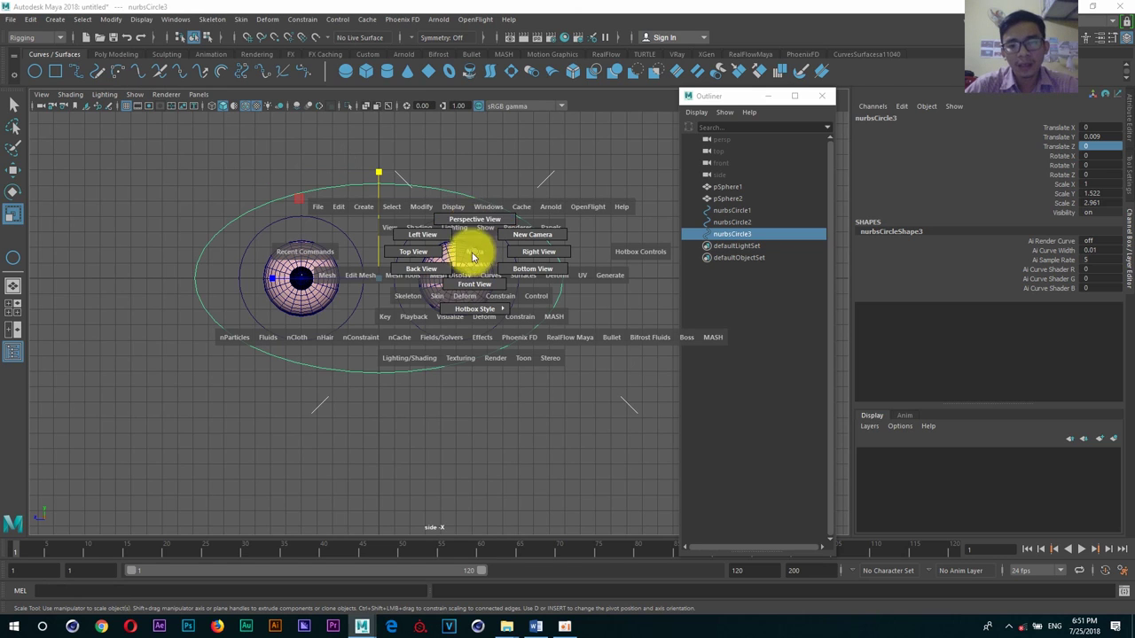
left_click_drag(474, 227, 475, 284)
middle_click_drag(464, 256, 468, 240, "alt")
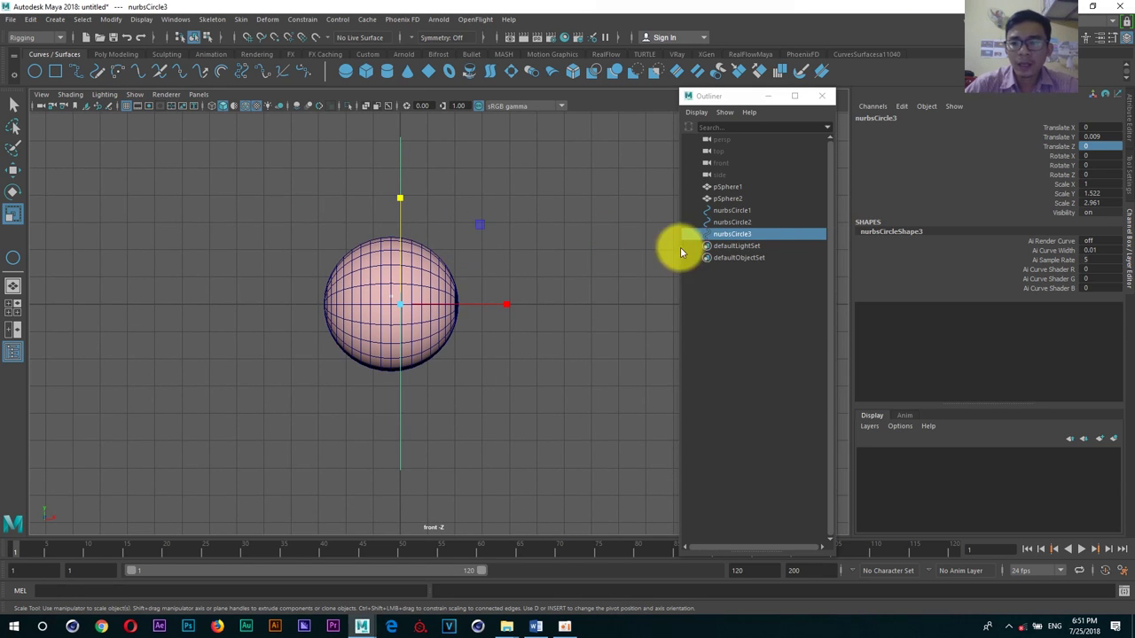
left_click(730, 214, "shift")
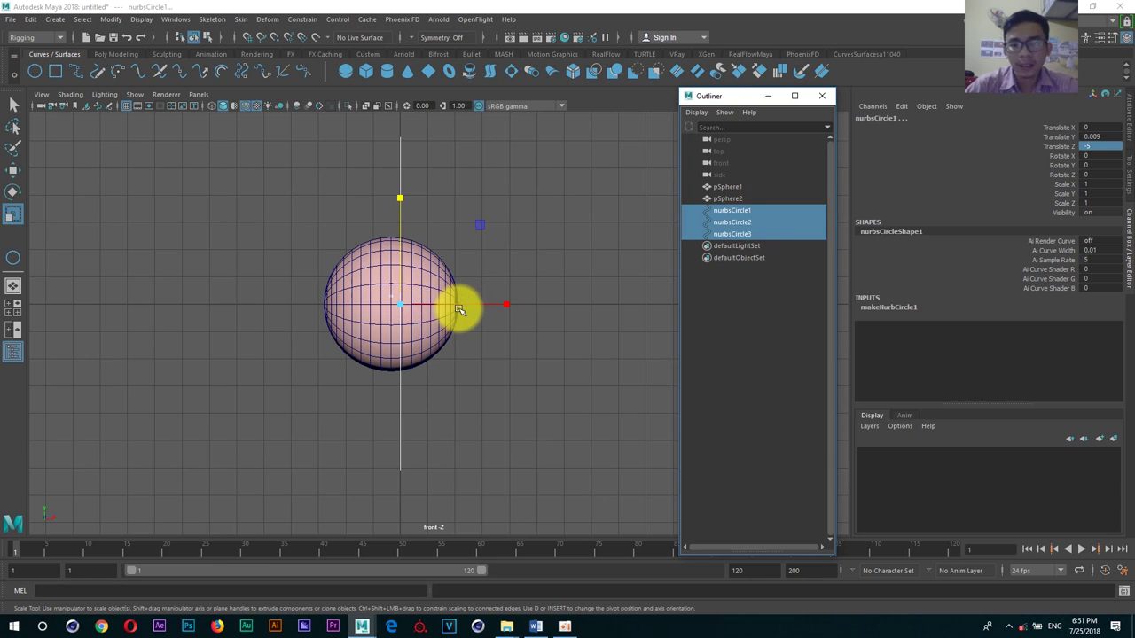
key("w")
left_click_drag(482, 304, 586, 299)
middle_click_drag(586, 299, 469, 337, "alt")
mouse_move(469, 337)
left_mouse_down()
mouse_move(556, 329)
mouse_move(504, 317)
mouse_move(524, 307)
mouse_move(567, 231)
mouse_move(540, 270)
mouse_move(509, 274)
left_mouse_up()
key("space")
left_click(568, 231)
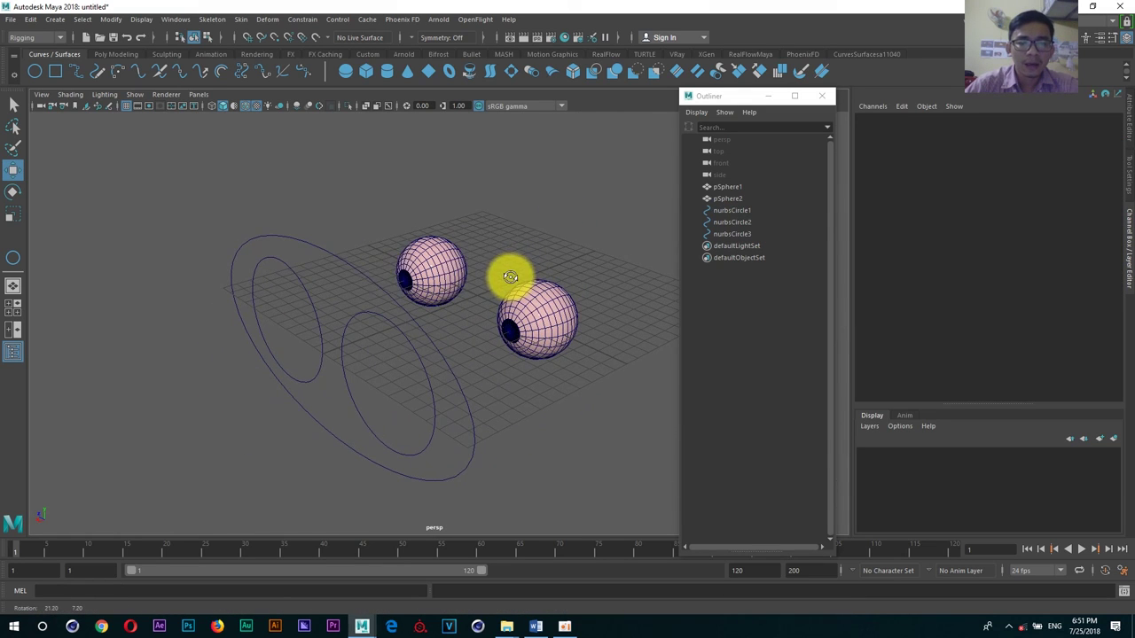
Step: Rename nurbsCircle3 to Min_Eye_Ctrl and nurbsCircle2 to R_Eye_Ctrl, then start renaming nurbsCircle1
left_click(732, 234)
double_click(735, 233)
type("Min Eye Ctrl")
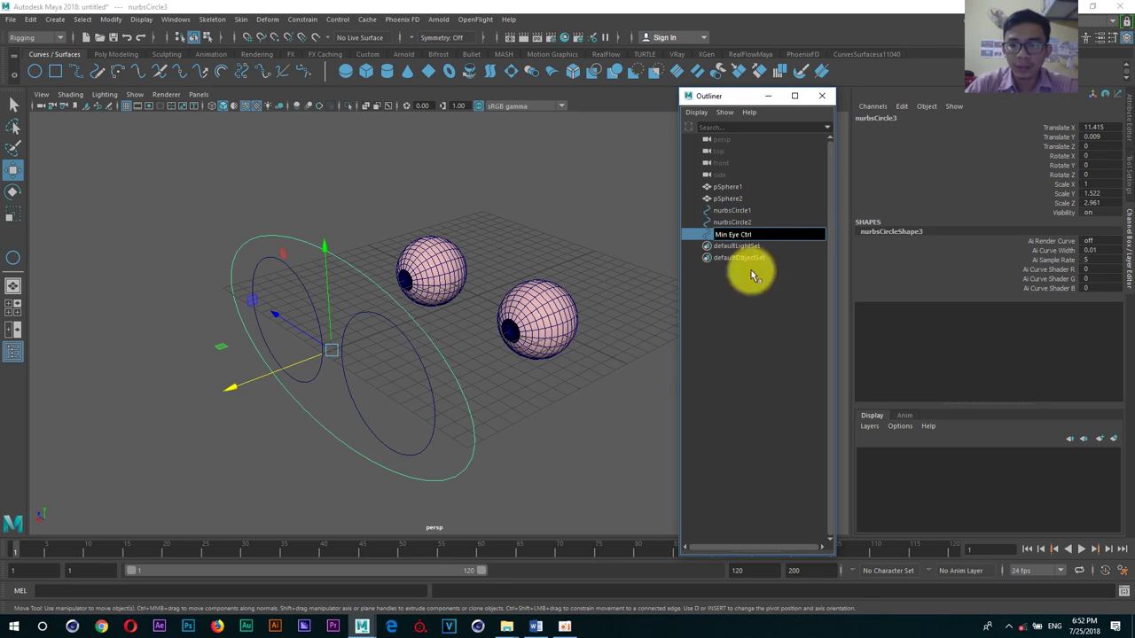
left_click(742, 352)
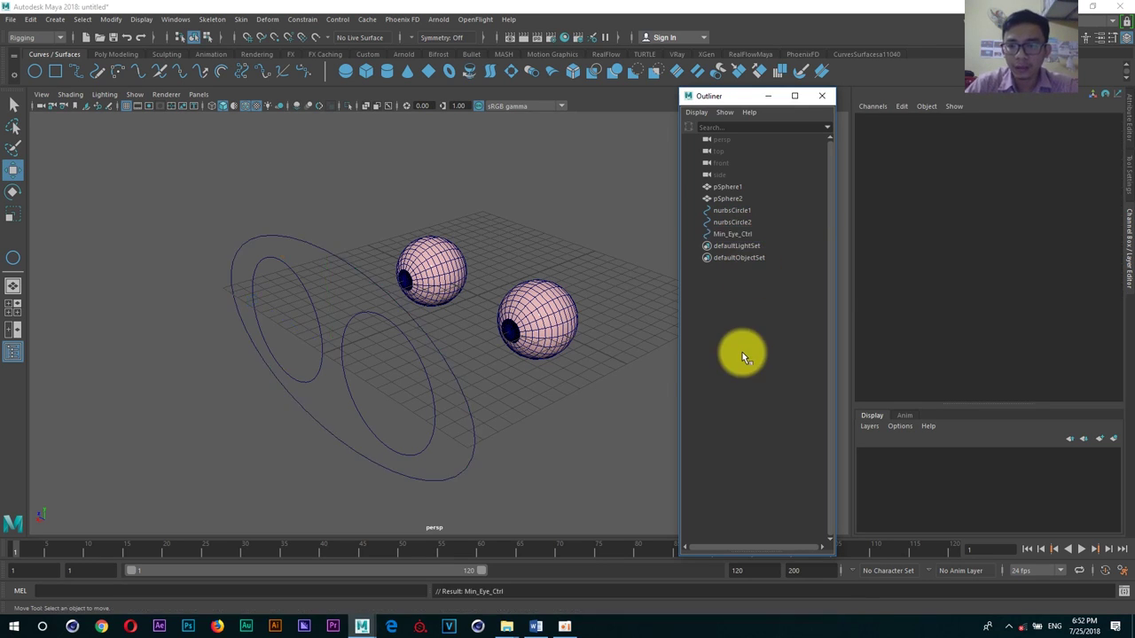
left_click(746, 223)
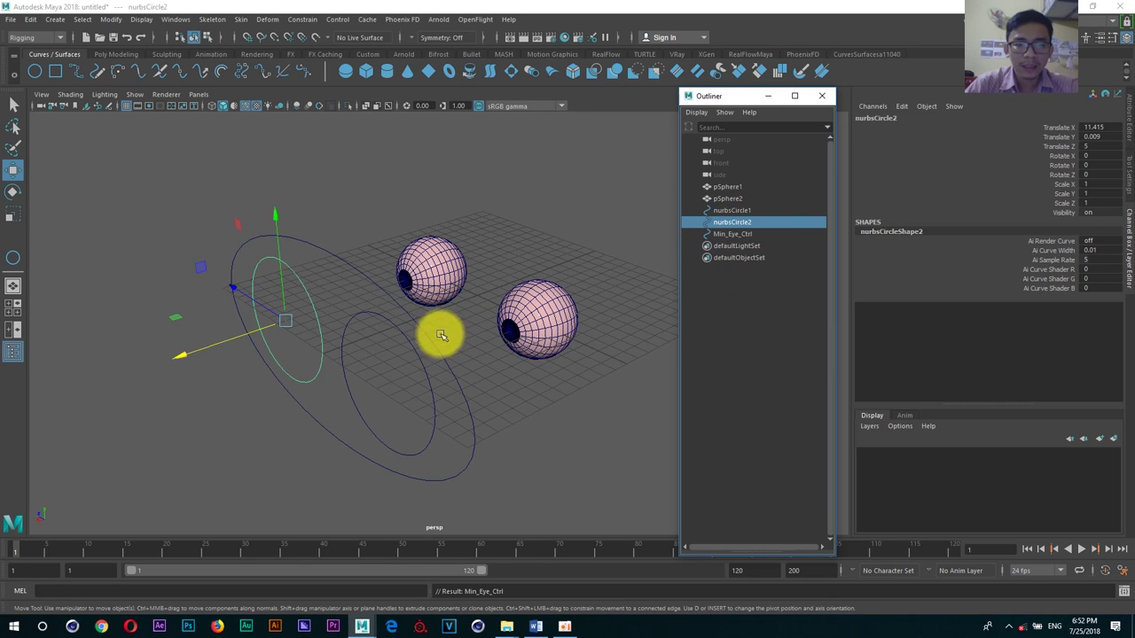
left_click_drag(459, 327, 289, 343, "alt")
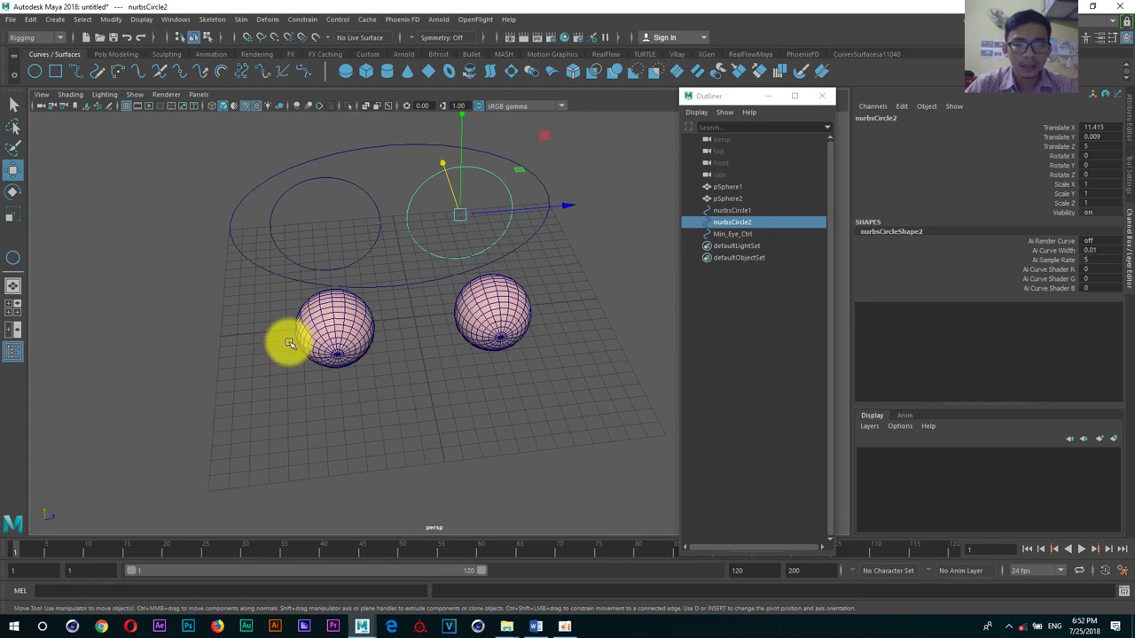
double_click(735, 223)
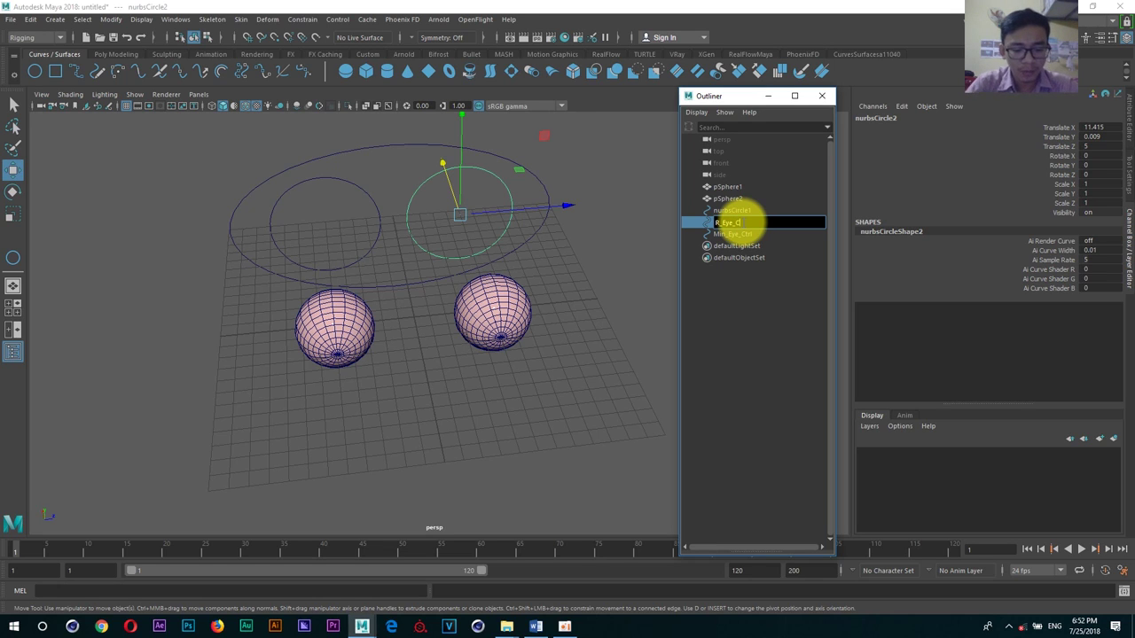
type("R_Eye_Ctrl")
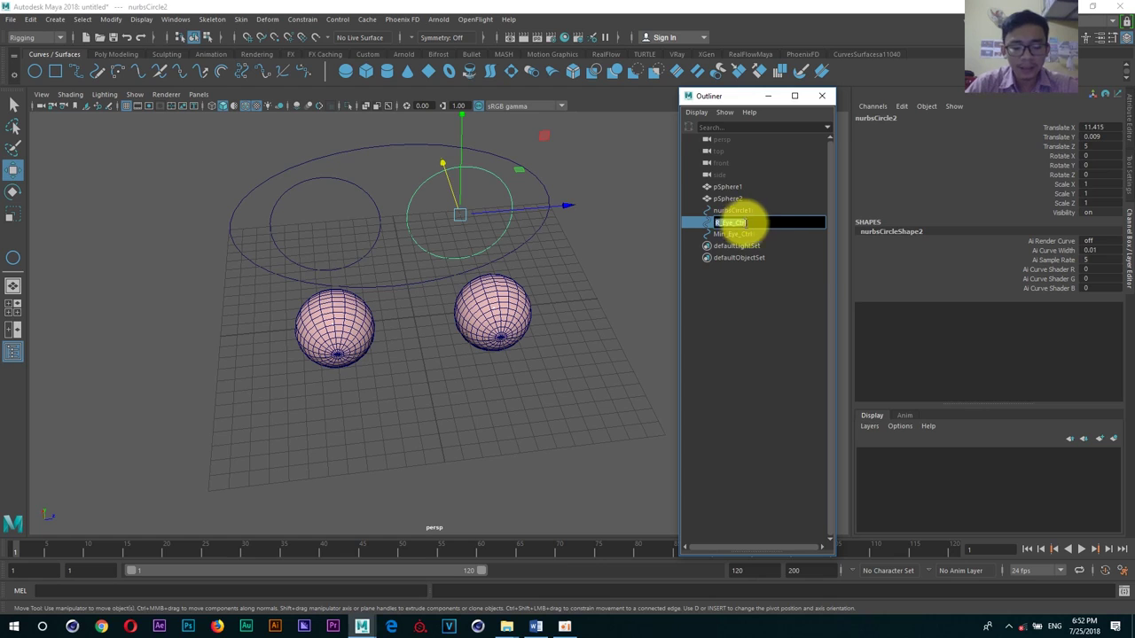
double_click(745, 211)
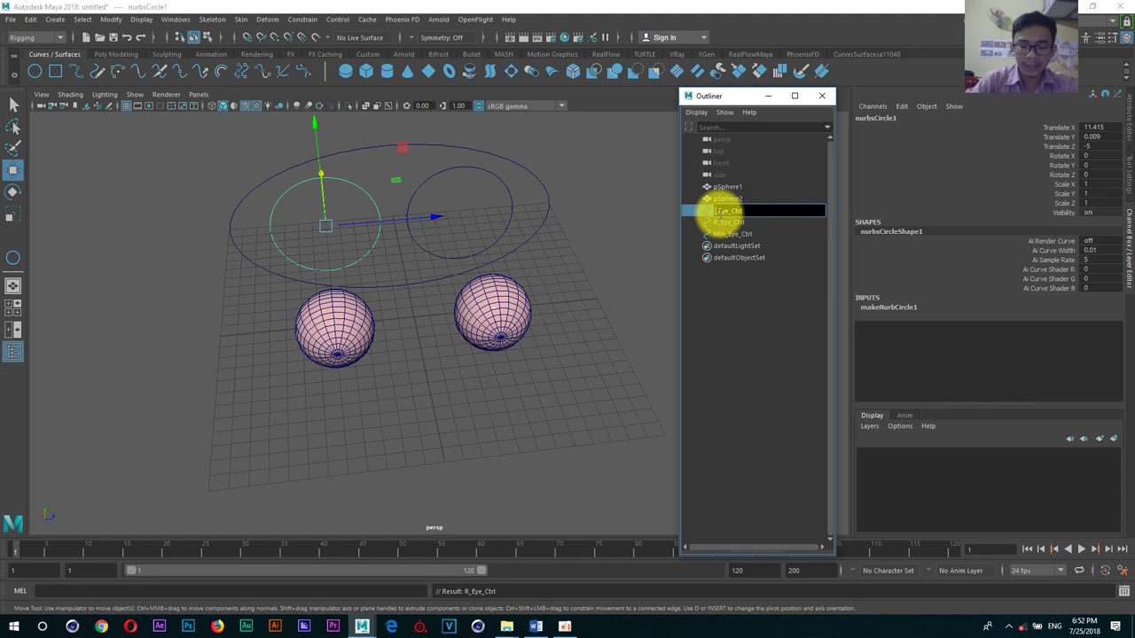
Step: Commit the name L_Eye_Ctrl and parent L_Eye_Ctrl and R_Eye_Ctrl under Min_Eye_Ctrl
left_click(572, 215)
scroll(532, 202, "down", 2)
scroll(502, 247, "down", 2)
mouse_move(502, 246)
left_mouse_down("alt")
mouse_move(639, 261)
mouse_move(540, 274)
mouse_move(494, 266)
mouse_move(471, 210)
mouse_move(489, 296)
mouse_move(514, 283)
left_mouse_up("alt")
left_click(470, 210)
left_click_drag(729, 211, 739, 234)
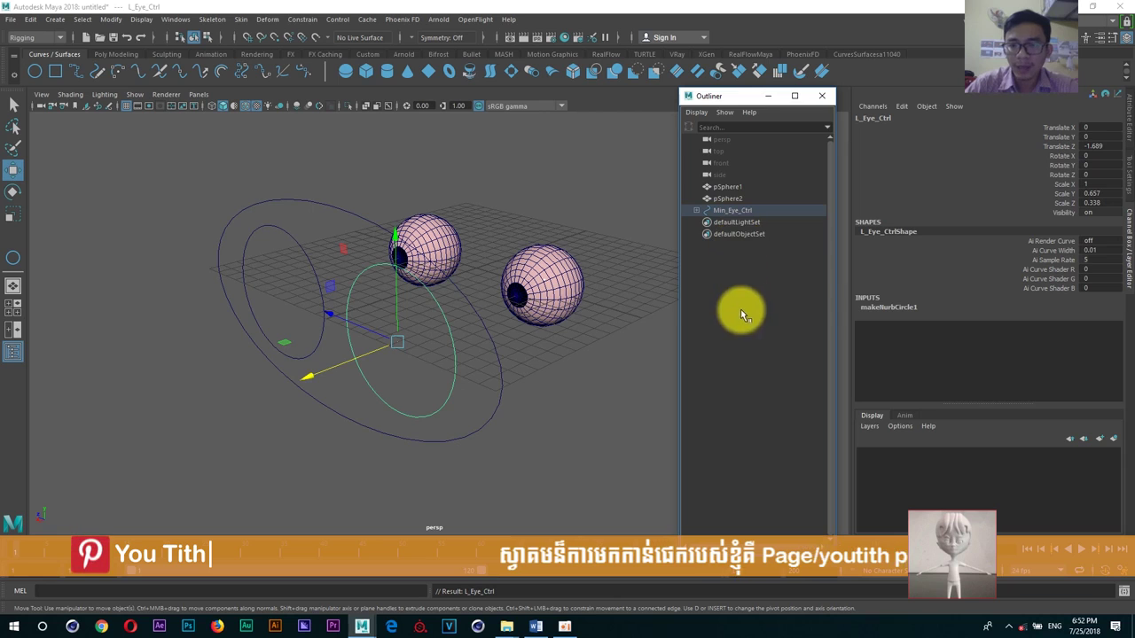
Step: Select Min_Eye_Ctrl with its child circles and inspect the group from several angles
left_click(728, 209)
mouse_move(284, 329)
left_mouse_down("alt")
mouse_move(383, 295)
mouse_move(183, 375)
left_mouse_up("alt")
key("ctrl+z")
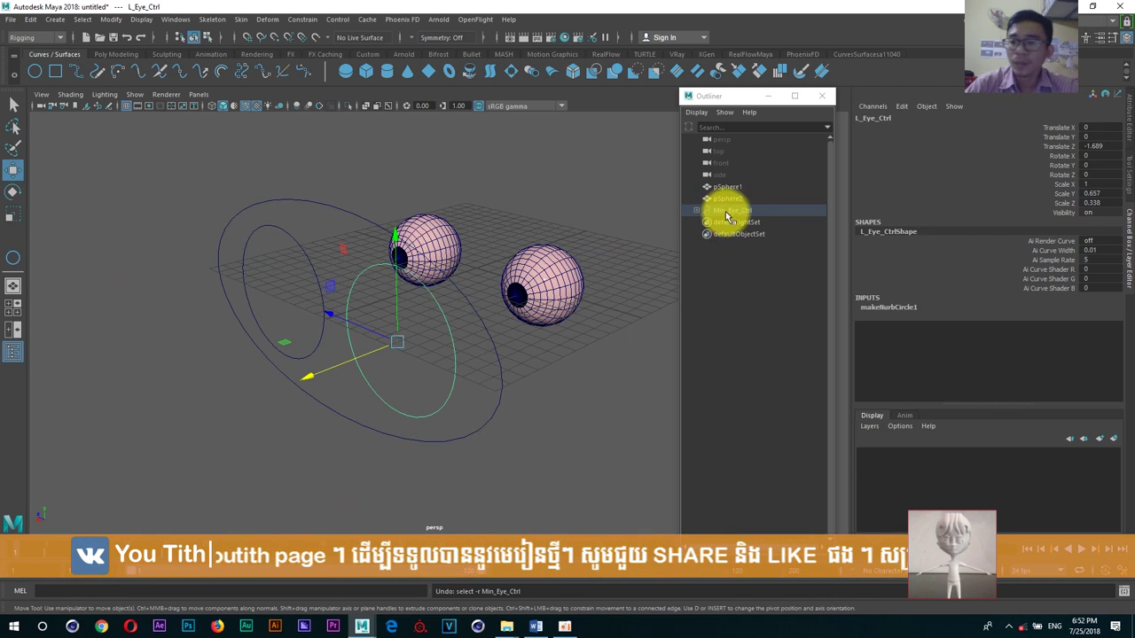
left_click(726, 211)
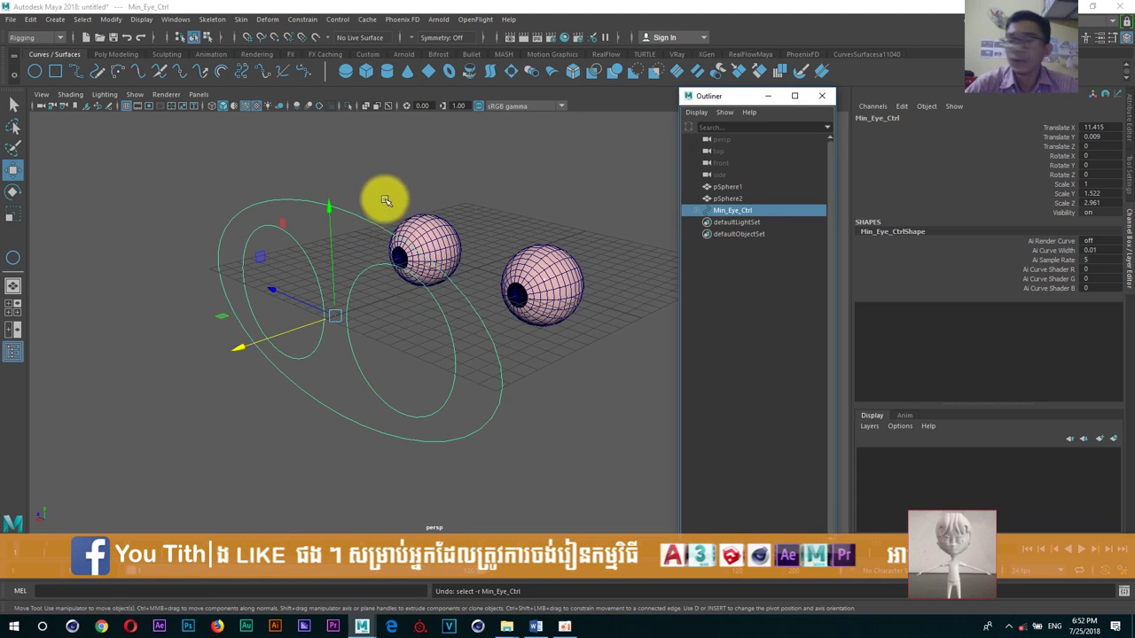
left_click(358, 221)
left_click(451, 310)
left_click_drag(451, 310, 608, 398, "alt")
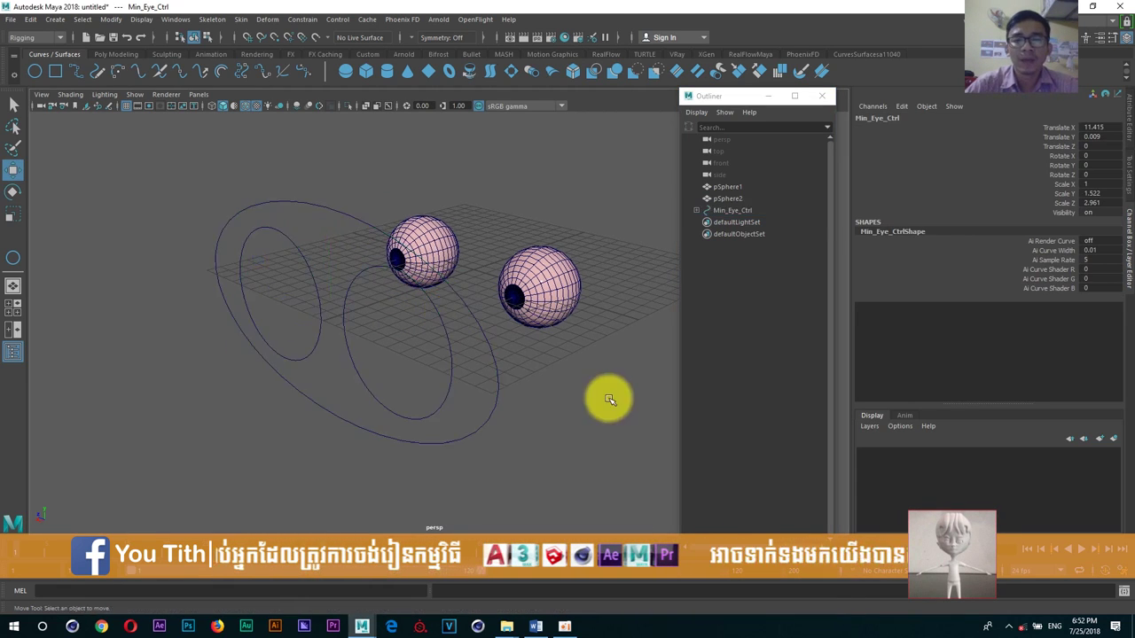
left_click(608, 398)
mouse_move(519, 385)
left_mouse_down("alt")
mouse_move(606, 367)
mouse_move(511, 388)
mouse_move(434, 337)
mouse_move(319, 320)
left_mouse_up("alt")
left_click(433, 337)
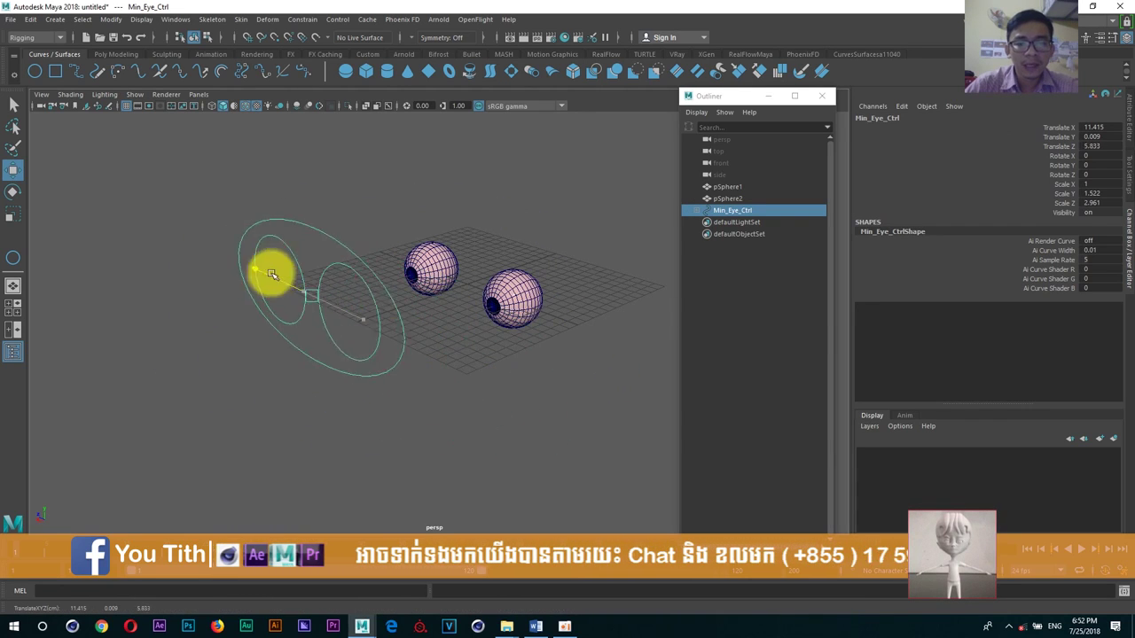
Step: Check pSphere1, deselect it, and switch over to the tutorial notes in Word
left_click(519, 294)
left_click_drag(519, 294, 494, 304, "alt")
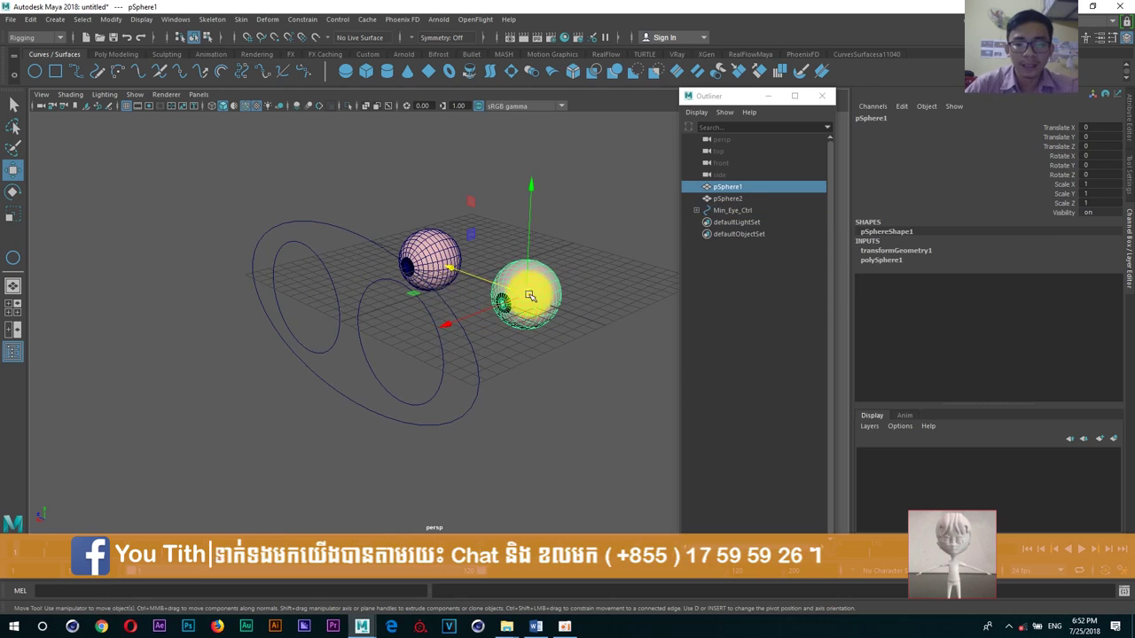
mouse_move(567, 400)
left_mouse_down("alt")
mouse_move(567, 436)
mouse_move(538, 441)
left_mouse_up("alt")
left_click(567, 435)
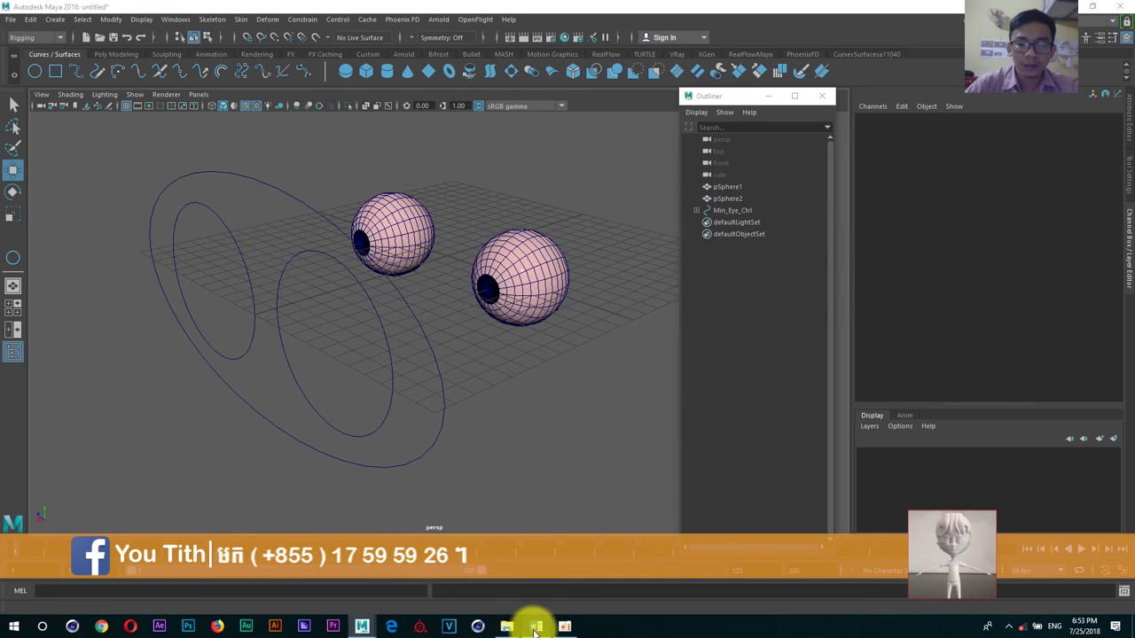
left_click(536, 626)
Step: Highlight the Aim steps 'Select Spline (Ctrl)' and 'Select Mask or Joint', then return to Maya
left_click_drag(433, 196, 573, 197)
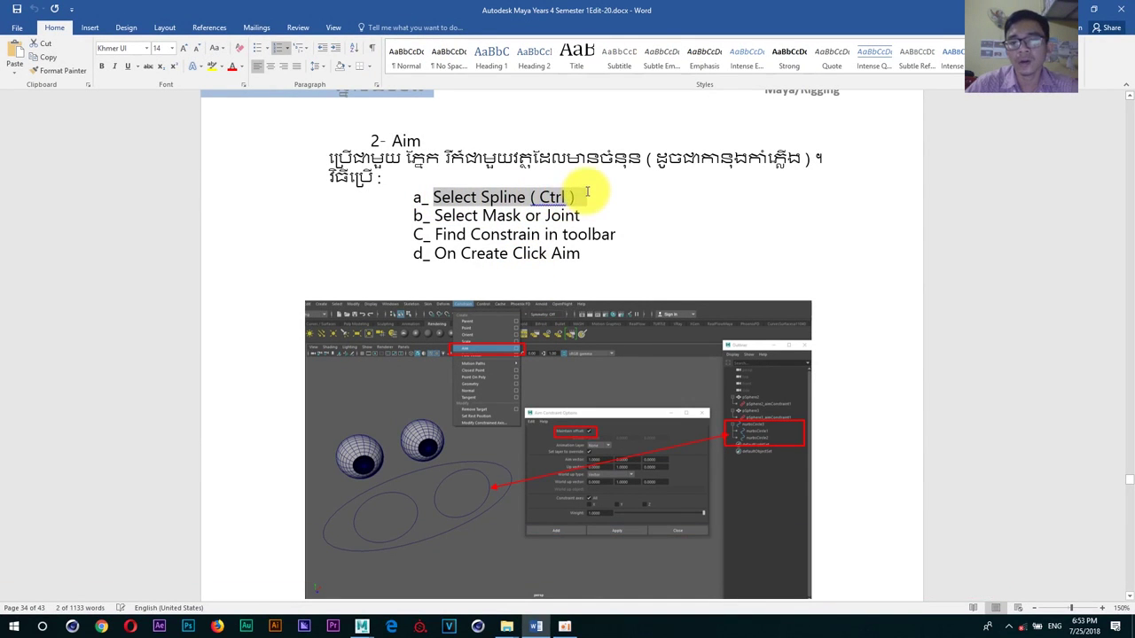
left_click_drag(433, 215, 603, 218)
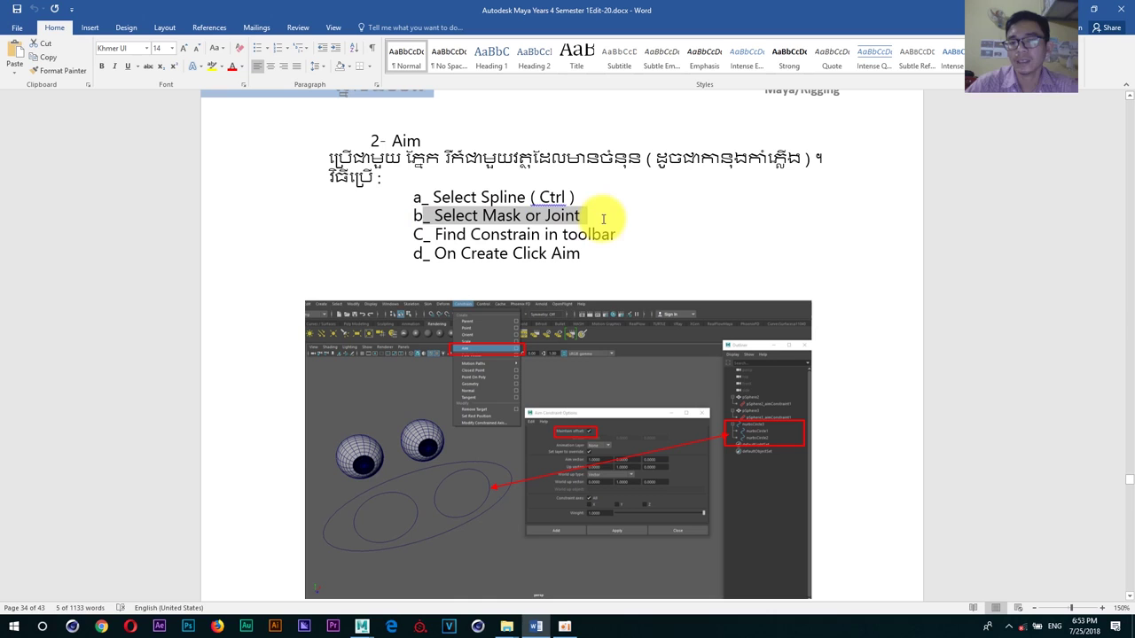
left_click(689, 223)
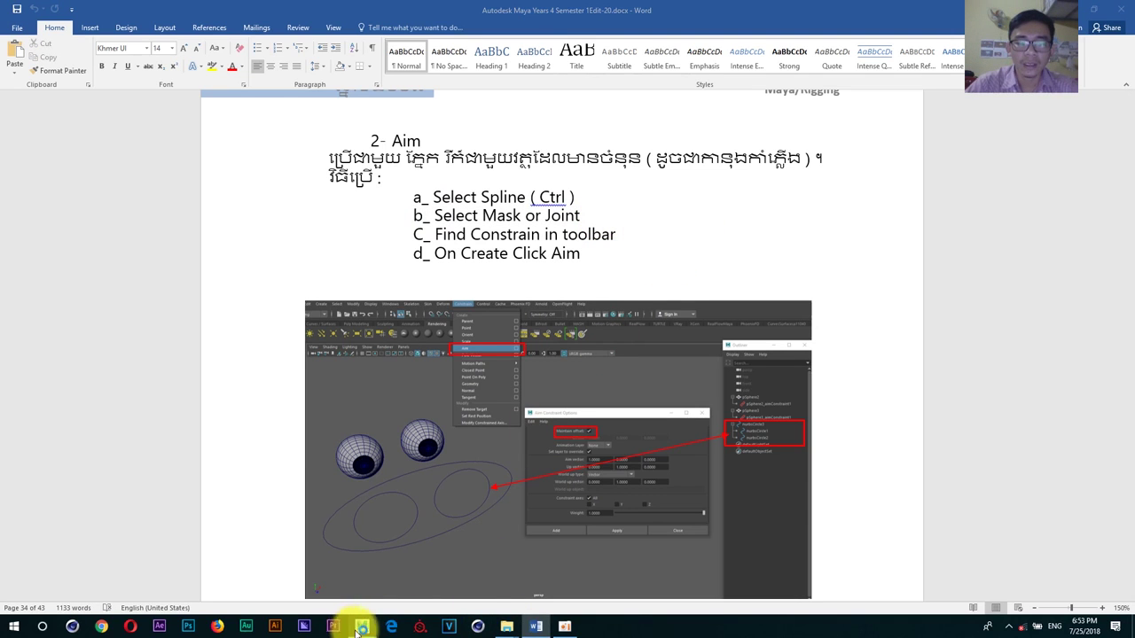
mouse_move(361, 627)
left_click(432, 553)
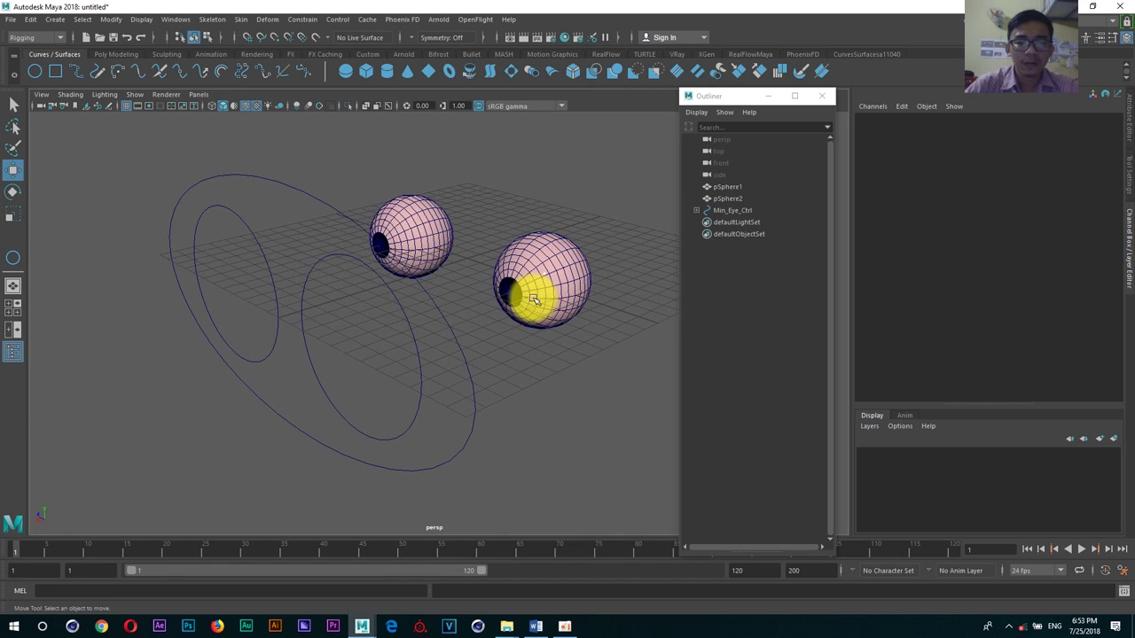
Step: Aim-constrain pSphere1 to L_Eye_Ctrl using reset default Aim Constraint settings
left_click(407, 320)
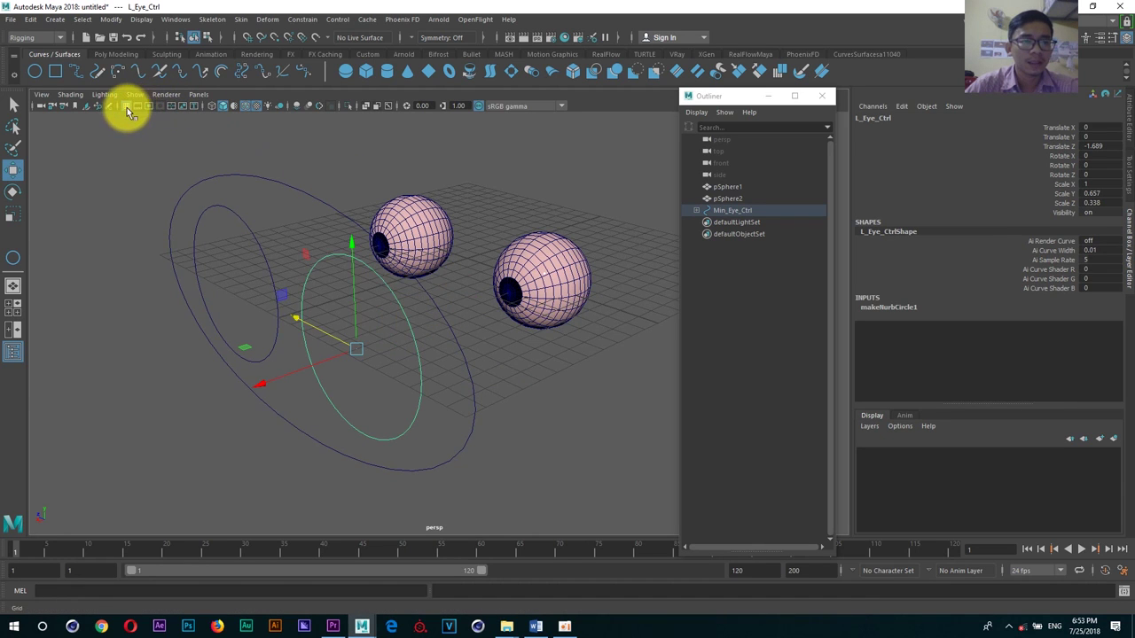
left_click(541, 297)
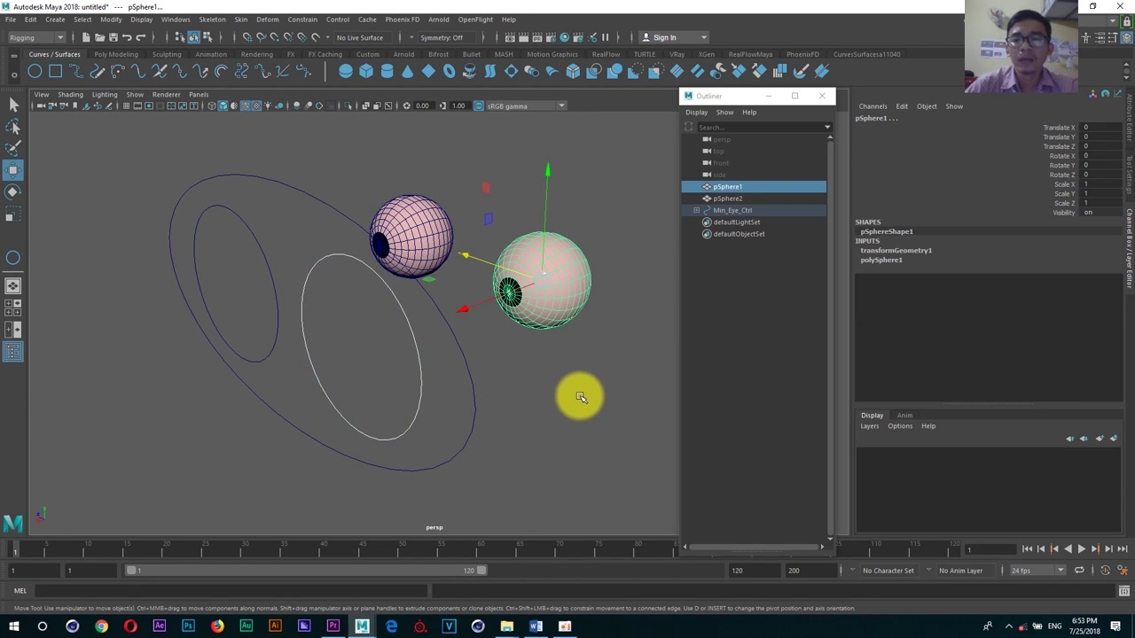
left_click(302, 19)
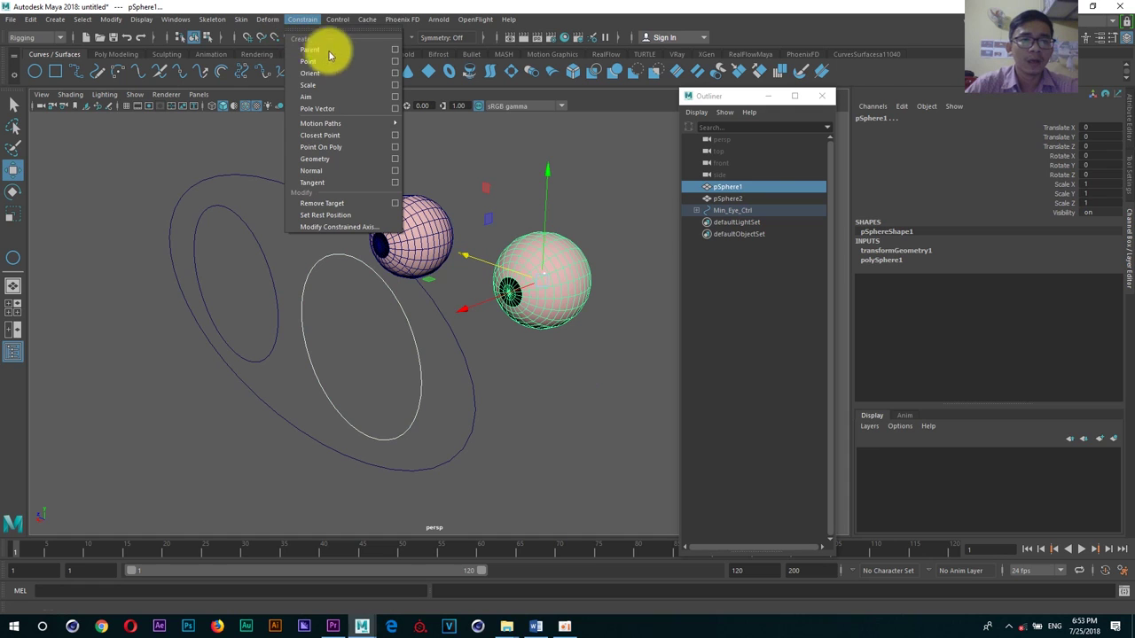
left_click(396, 96)
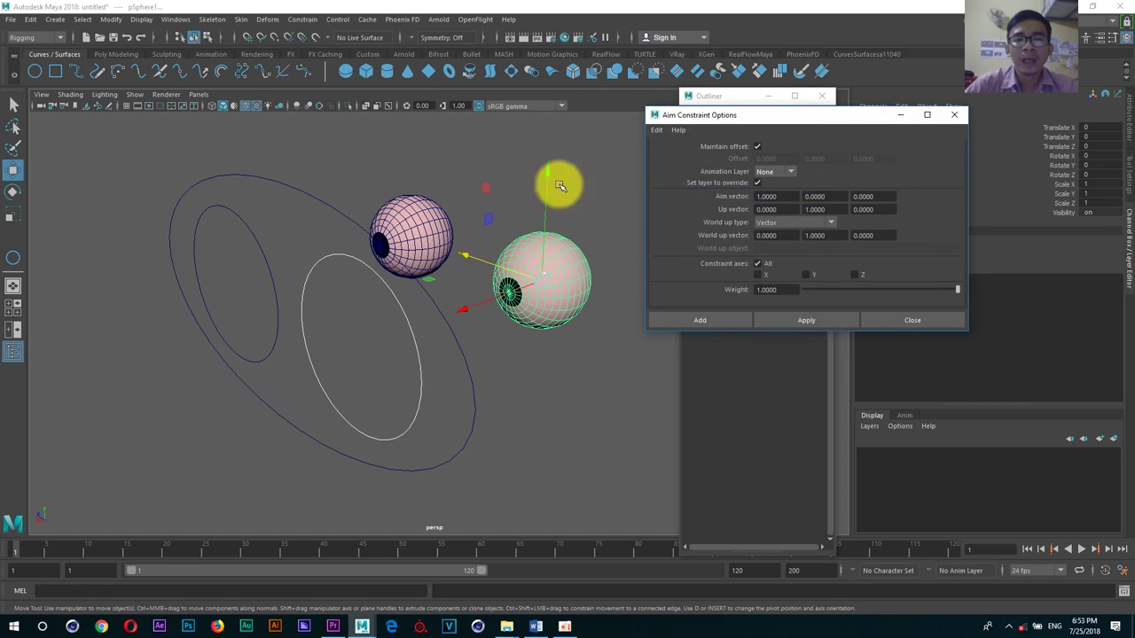
left_click(655, 131)
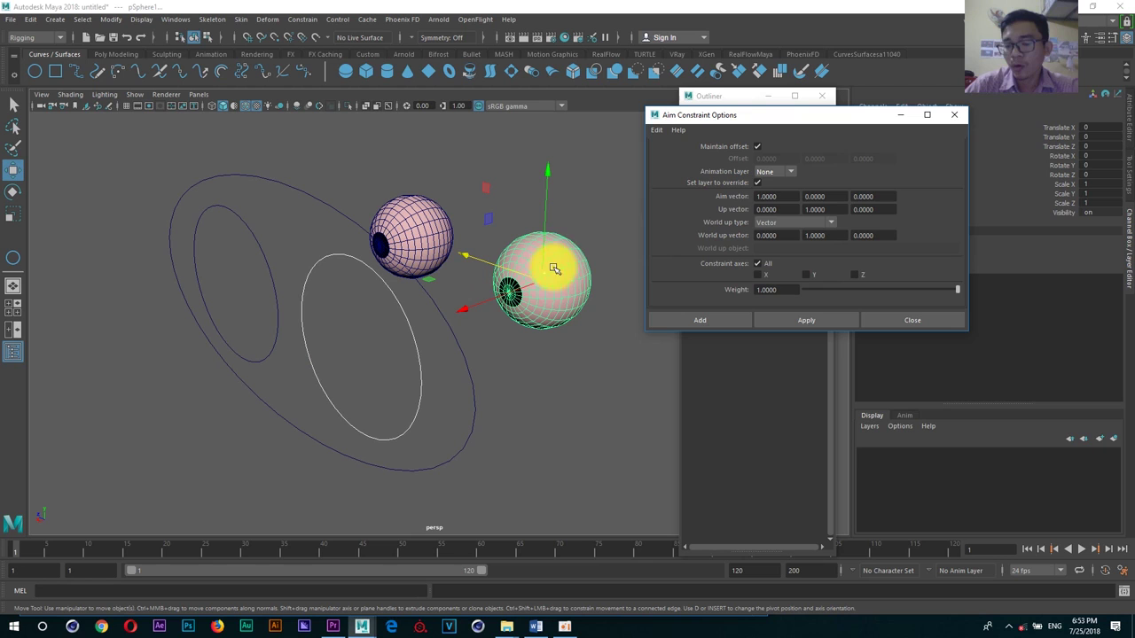
left_click(795, 324)
Step: Aim-constrain pSphere2 to the other small eye circle and close the settings
left_click_drag(487, 357, 502, 358, "alt")
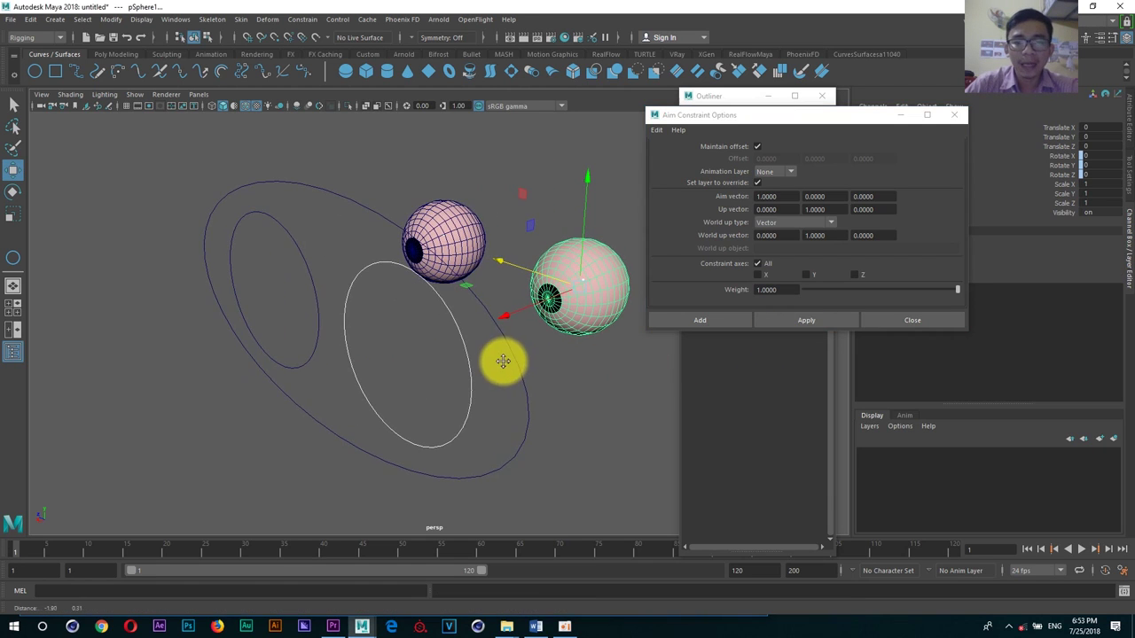
left_click(316, 293)
left_click(431, 253)
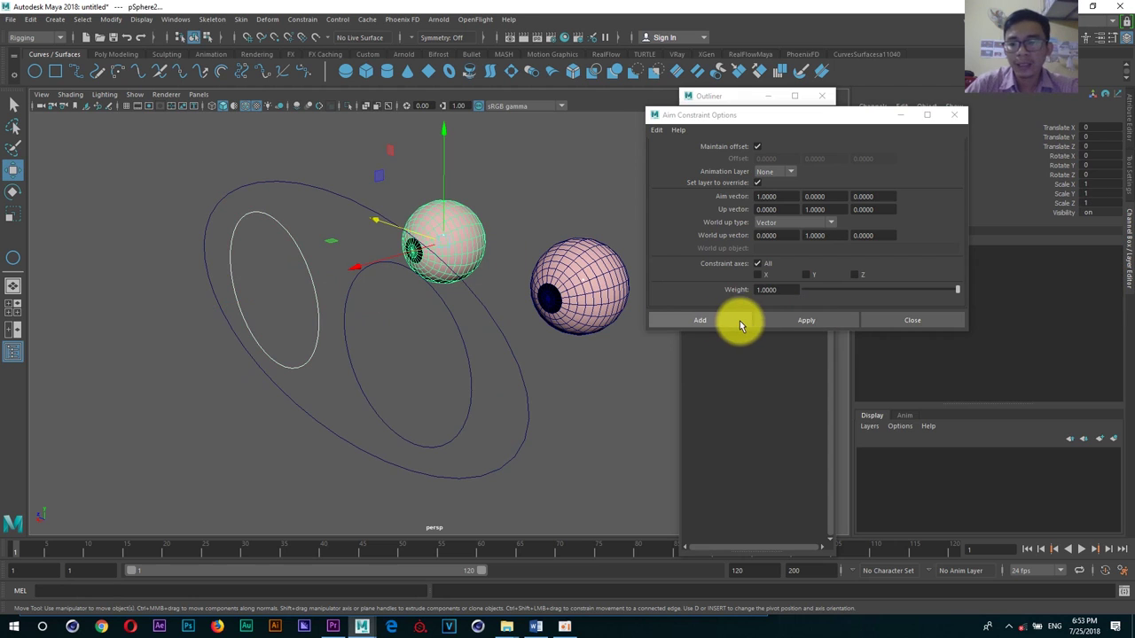
left_click(722, 321)
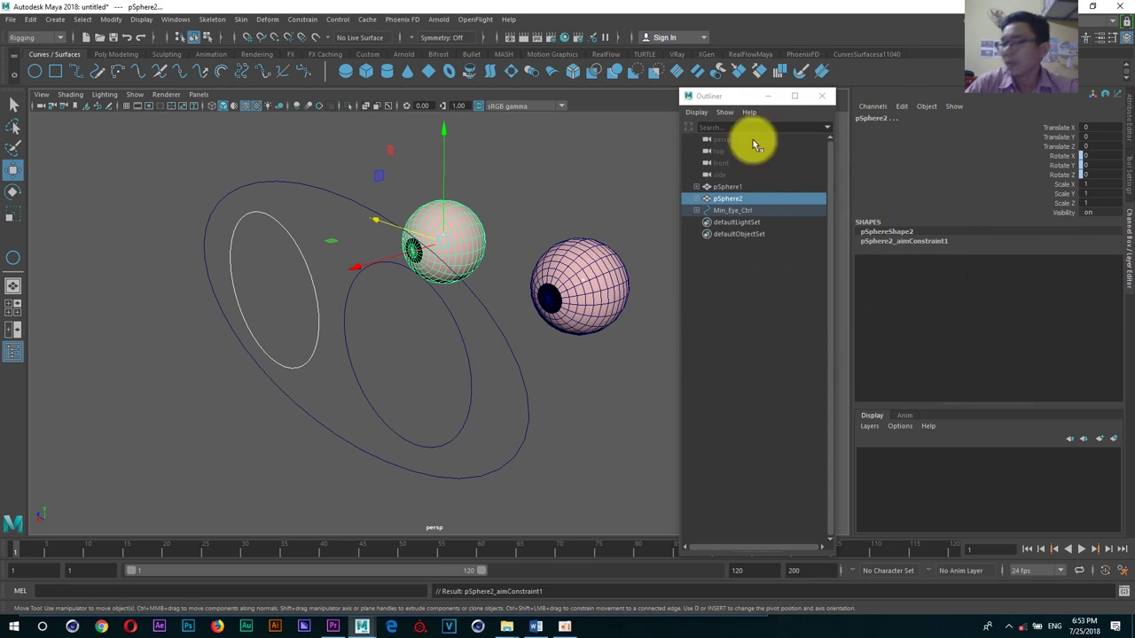
Step: Select L_Eye_Ctrl and slide it sideways to test the eye
left_click(532, 210)
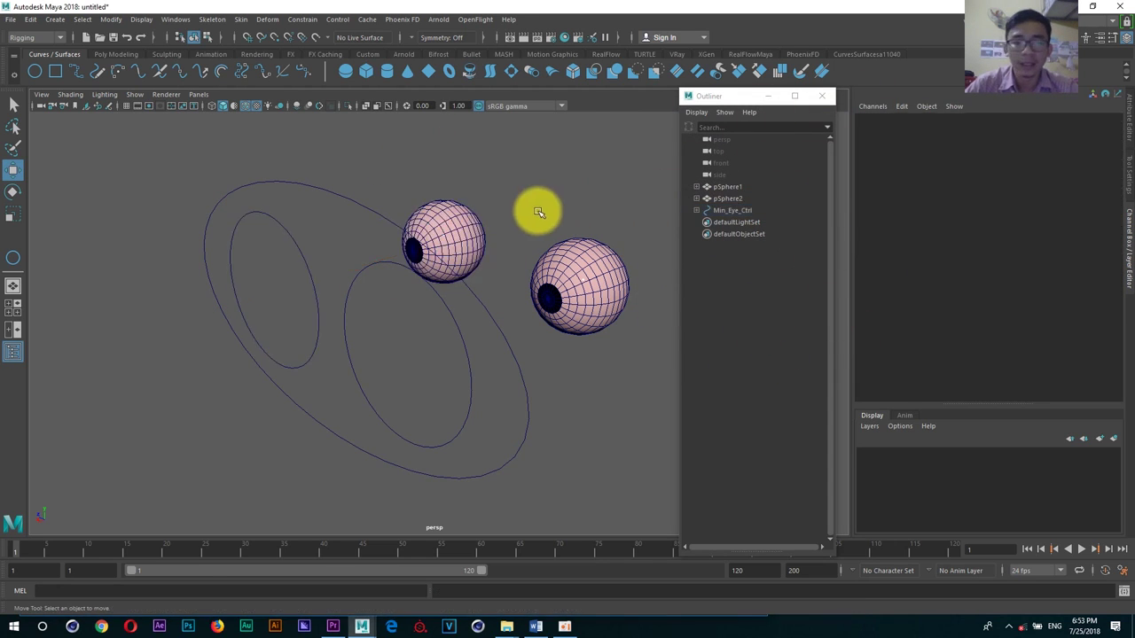
left_click(444, 306)
mouse_move(367, 329)
left_mouse_down("alt")
mouse_move(385, 337)
mouse_move(355, 328)
mouse_move(481, 393)
mouse_move(298, 364)
mouse_move(529, 321)
mouse_move(468, 293)
left_mouse_up("alt")
mouse_move(532, 380)
left_mouse_down()
mouse_move(603, 456)
mouse_move(515, 401)
mouse_move(552, 481)
mouse_move(525, 396)
left_mouse_up()
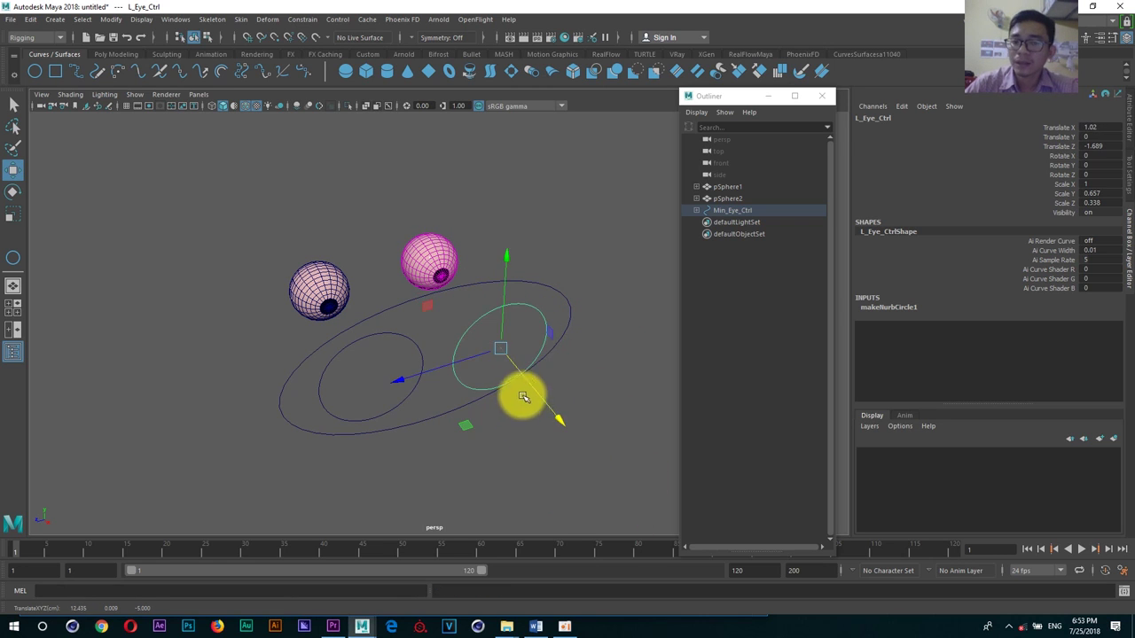
Step: Move Min_Eye_Ctrl around the eyes, then undo the last two moves
left_click(408, 305)
mouse_move(400, 312)
left_mouse_down("alt")
mouse_move(471, 322)
mouse_move(452, 321)
left_mouse_up("alt")
mouse_move(326, 237)
middle_mouse_down()
mouse_move(456, 346)
mouse_move(539, 223)
mouse_move(494, 256)
middle_mouse_up()
mouse_move(494, 255)
left_mouse_down("alt")
mouse_move(408, 279)
mouse_move(345, 254)
mouse_move(426, 299)
left_mouse_up("alt")
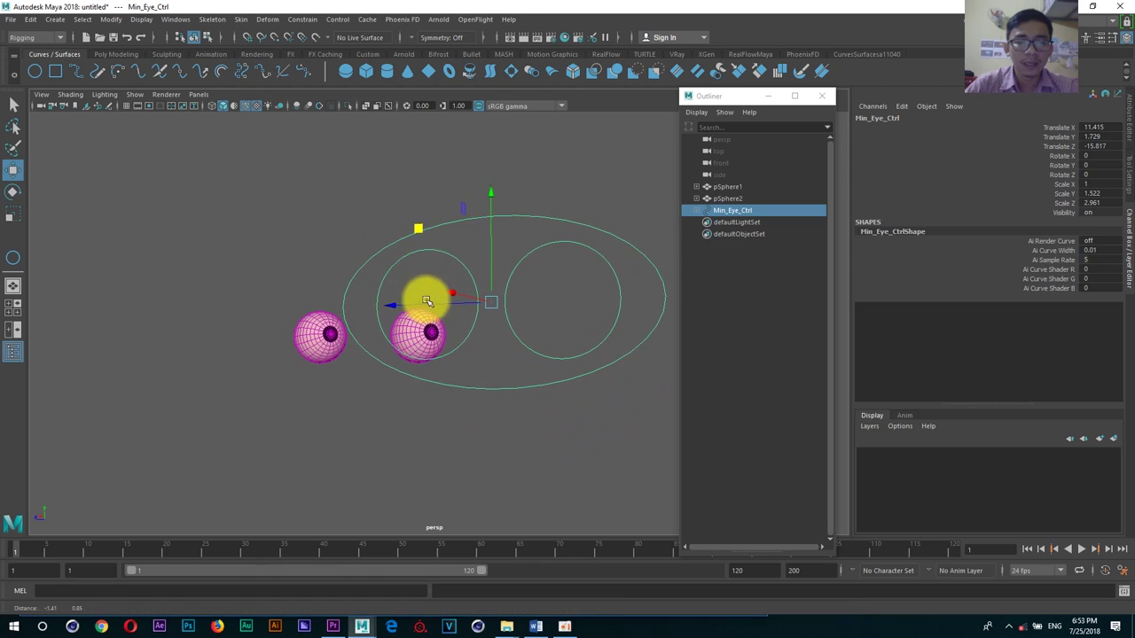
middle_click_drag(431, 223, 263, 270)
key("ctrl+z")
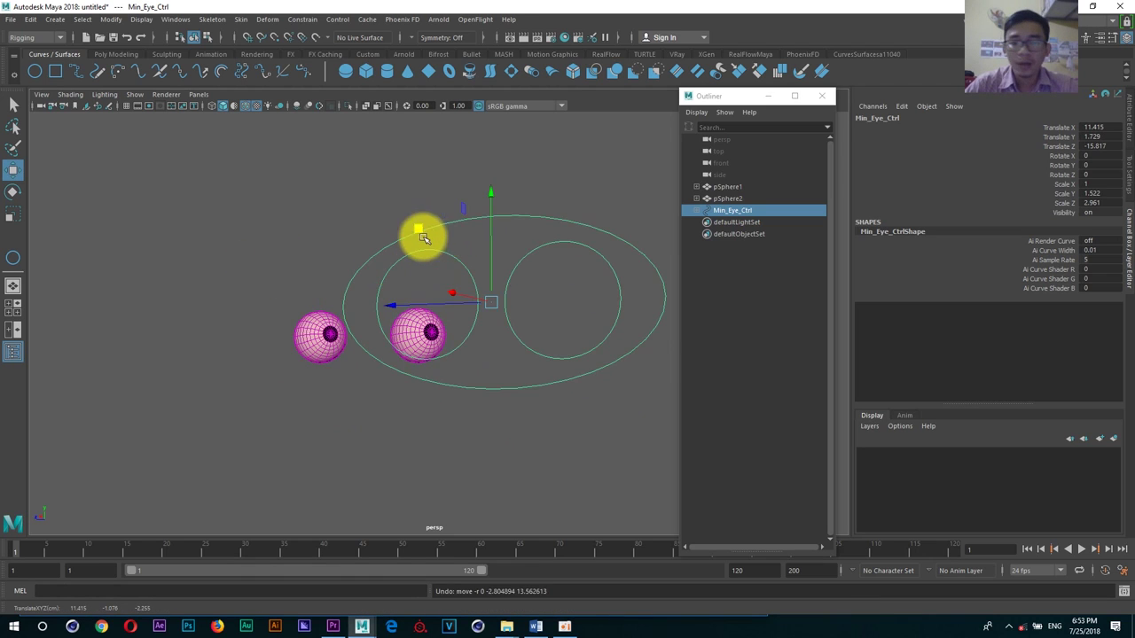
key("ctrl+z")
key("ctrl+z")
Step: Reselect Min_Eye_Ctrl and undo to return it to its original depth
middle_click_drag(460, 307, 520, 272, "alt")
left_click(459, 320)
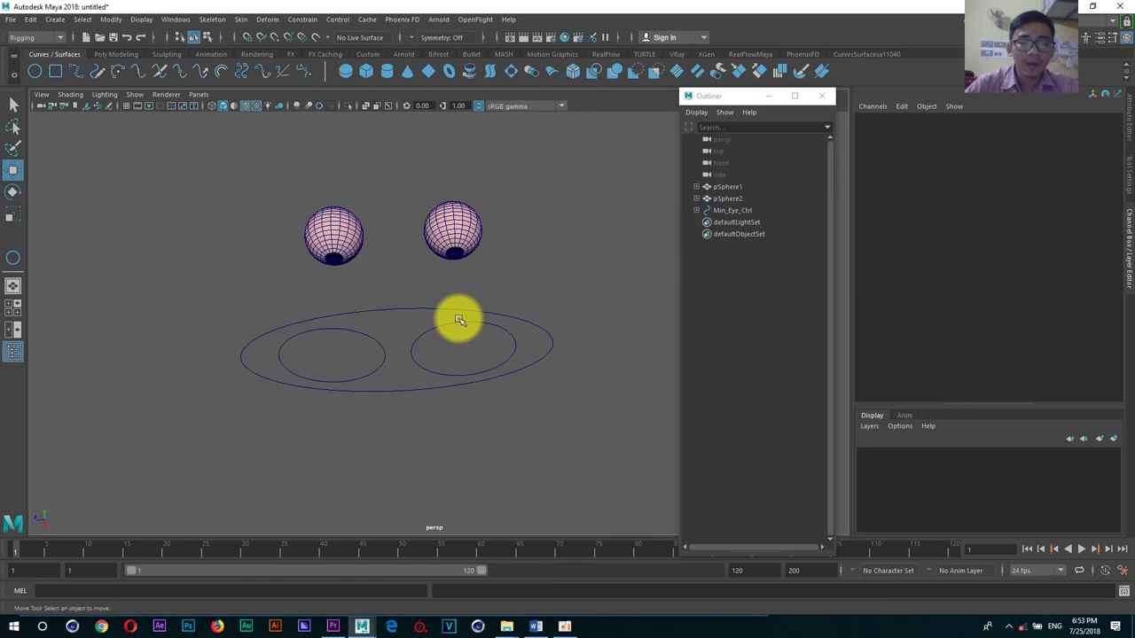
left_click(395, 311)
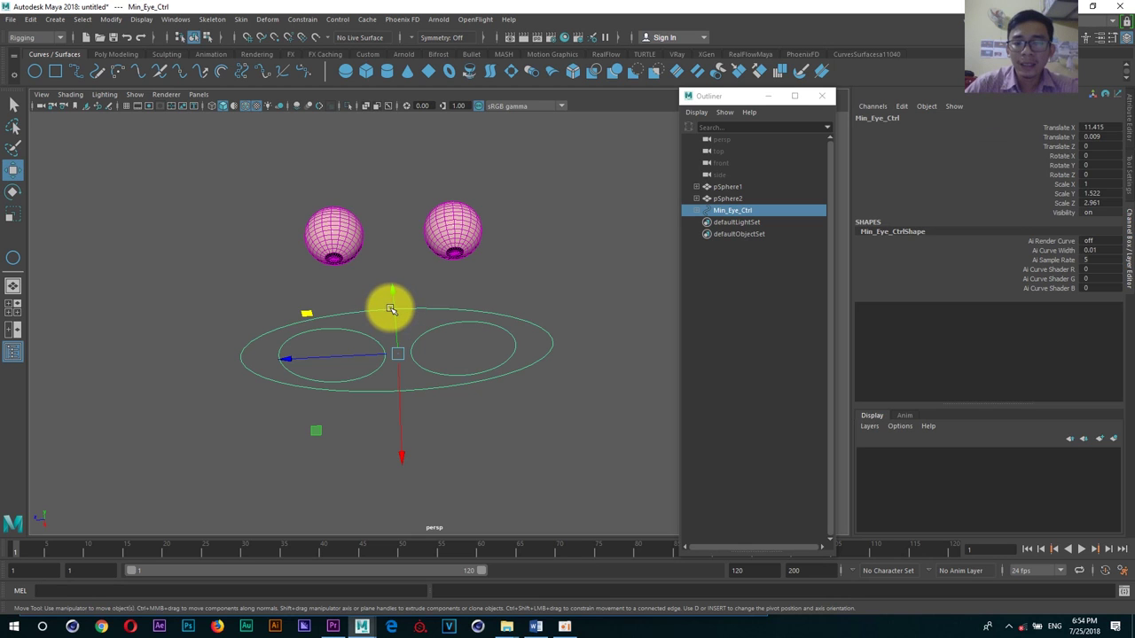
mouse_move(414, 307)
left_mouse_down("alt")
mouse_move(431, 286)
mouse_move(418, 254)
left_mouse_up("alt")
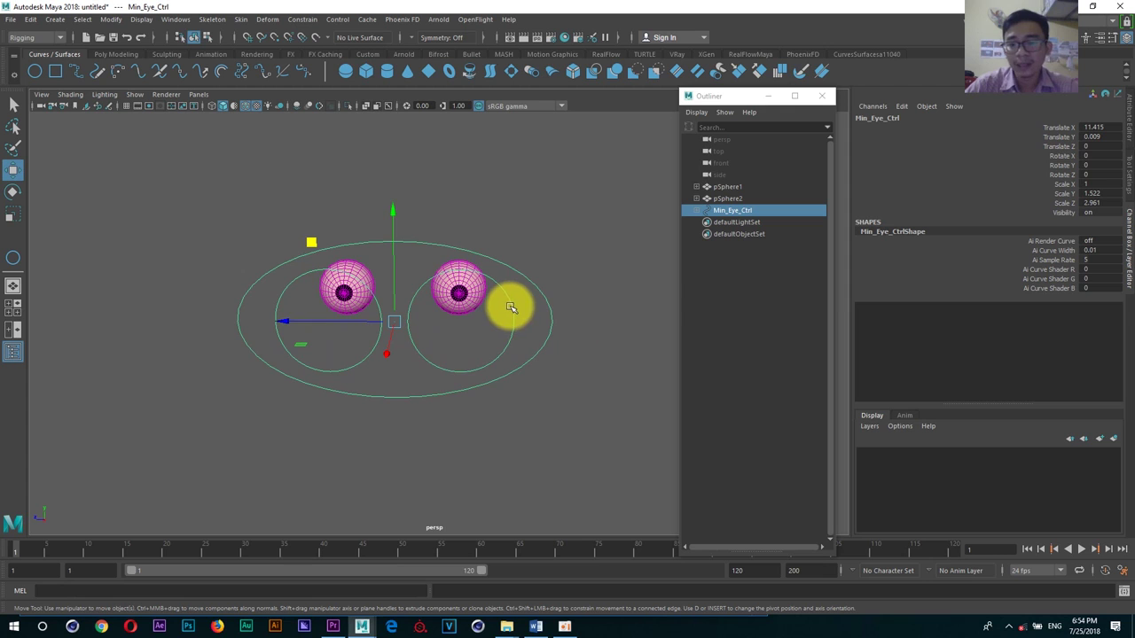
mouse_move(454, 306)
left_mouse_down("alt")
mouse_move(337, 328)
mouse_move(580, 325)
mouse_move(216, 325)
mouse_move(450, 325)
left_mouse_up("alt")
key("ctrl+z")
left_click(450, 254)
left_click(453, 251)
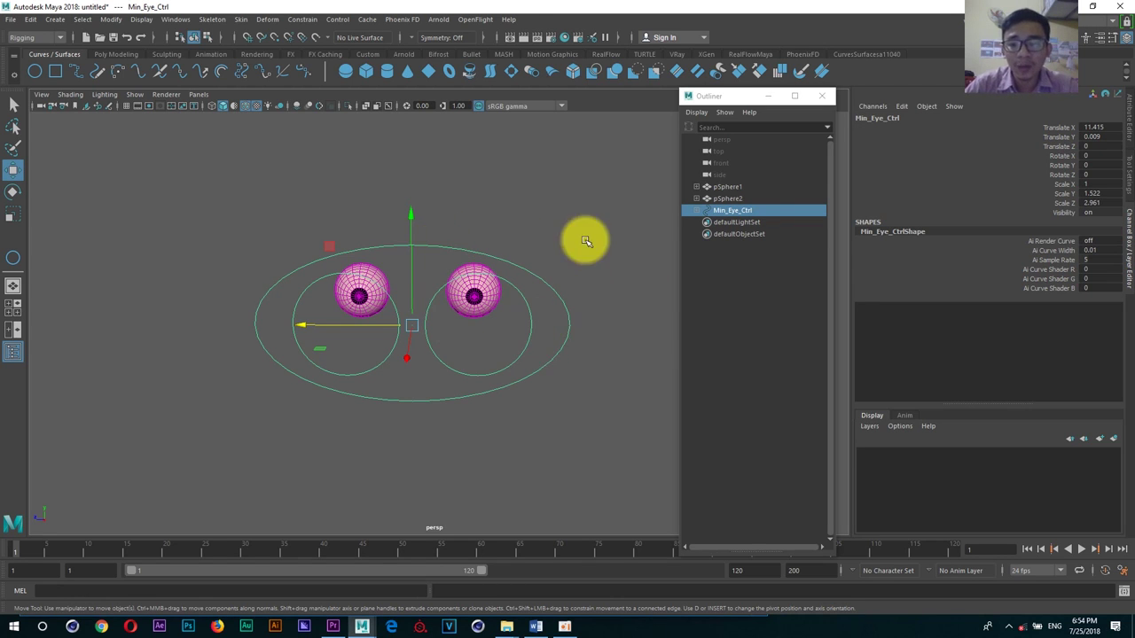
Step: Expand Min_Eye_Ctrl in the Outliner and test-move R_Eye_Ctrl and L_Eye_Ctrl, undoing afterward
left_click(612, 235)
left_click(696, 211)
left_click(728, 224)
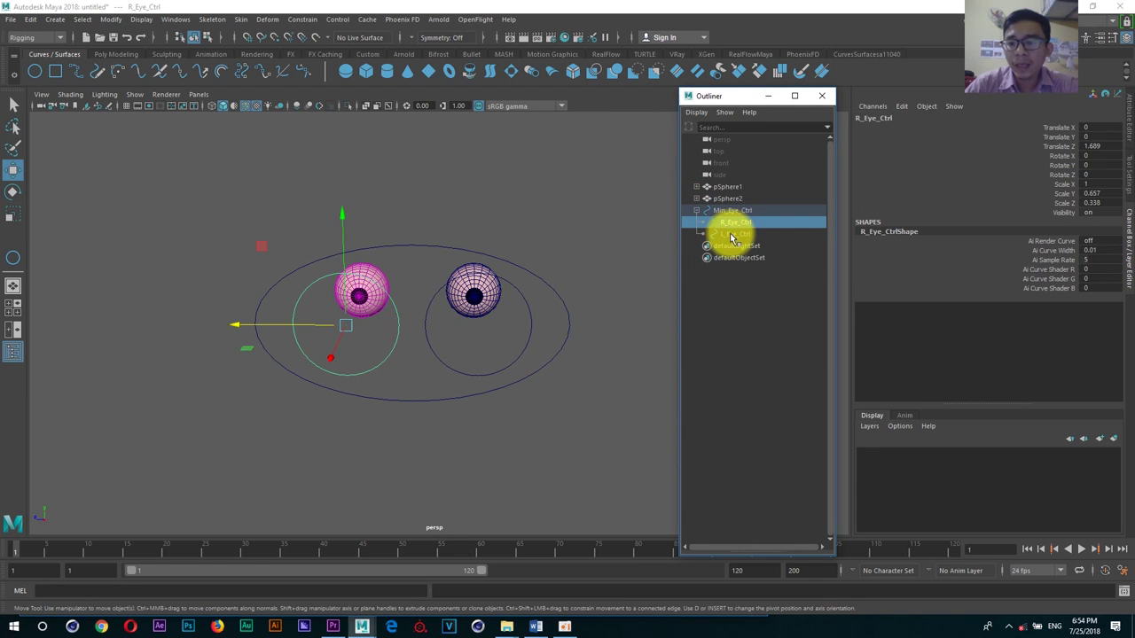
left_click(729, 234, "shift")
mouse_move(379, 327)
left_mouse_down()
mouse_move(281, 326)
mouse_move(330, 326)
left_mouse_up()
left_click_drag(422, 261, 427, 226)
key("ctrl+z")
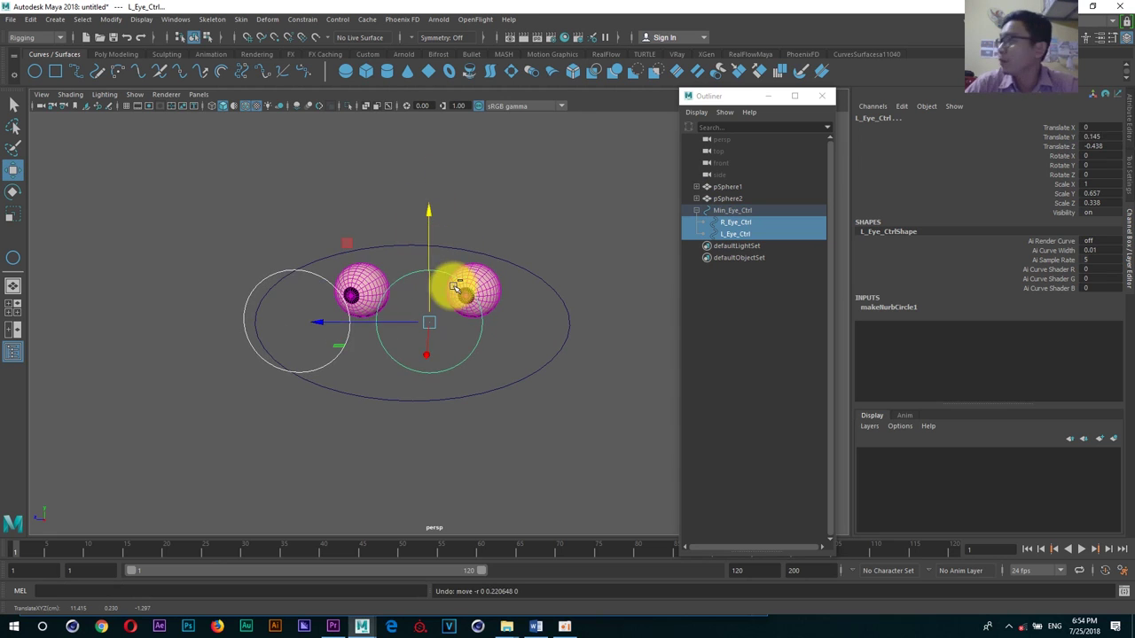
Step: Undo the eye controls' move, then shift the whole control group left and back to centre
left_click(714, 211)
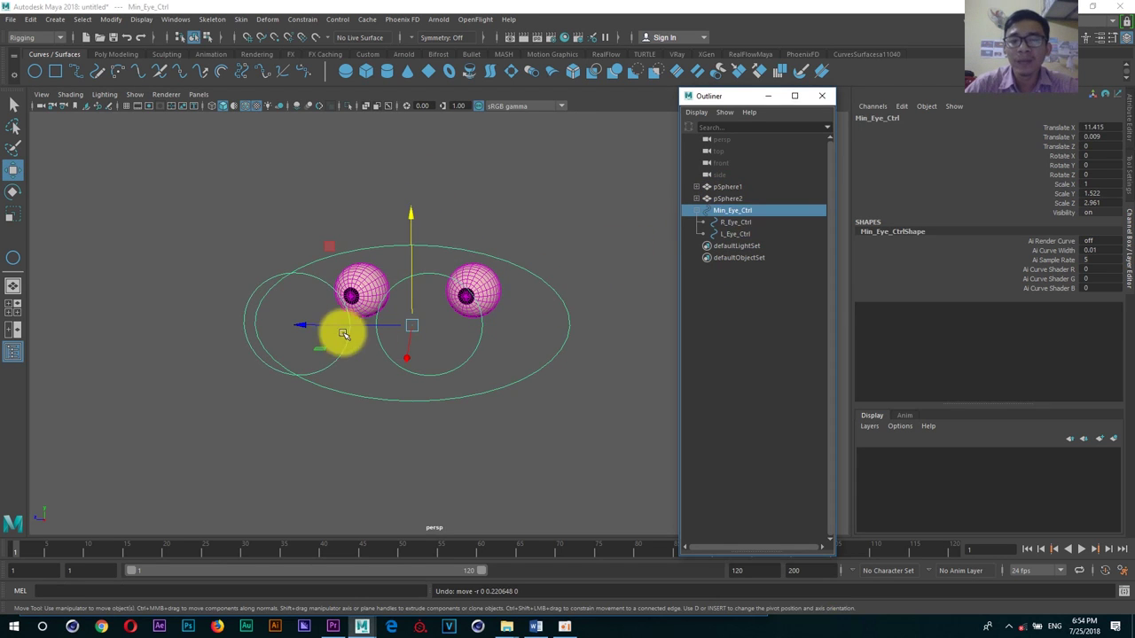
left_click(555, 206)
key("ctrl+z")
key("ctrl+z")
key("ctrl+z")
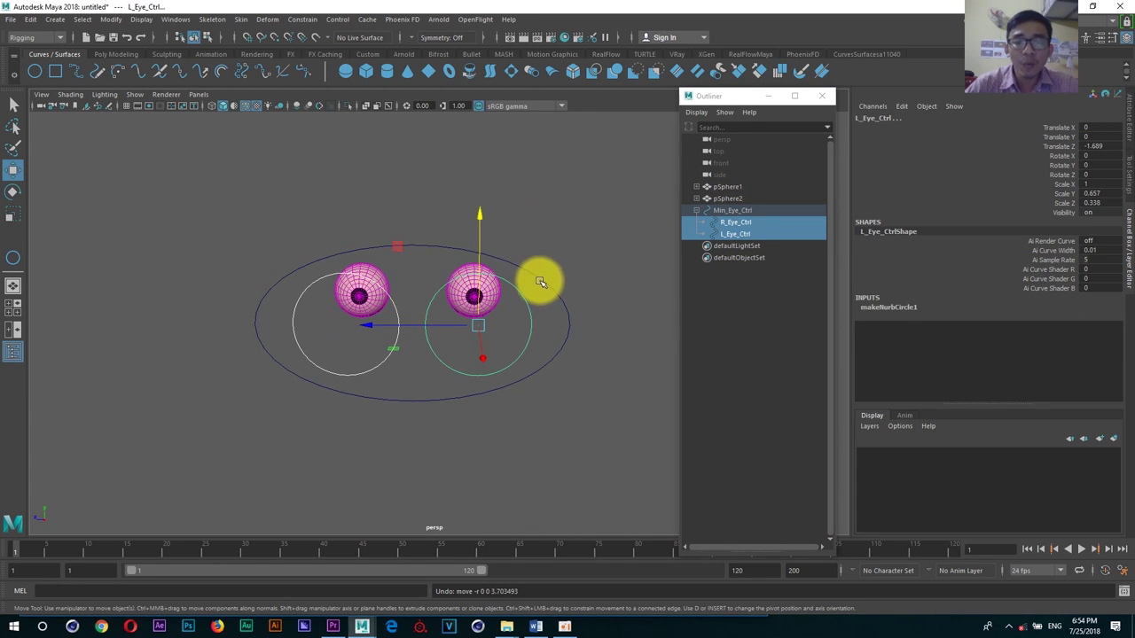
left_click(538, 274)
mouse_move(337, 322)
left_mouse_down()
mouse_move(96, 317)
mouse_move(388, 354)
left_mouse_up()
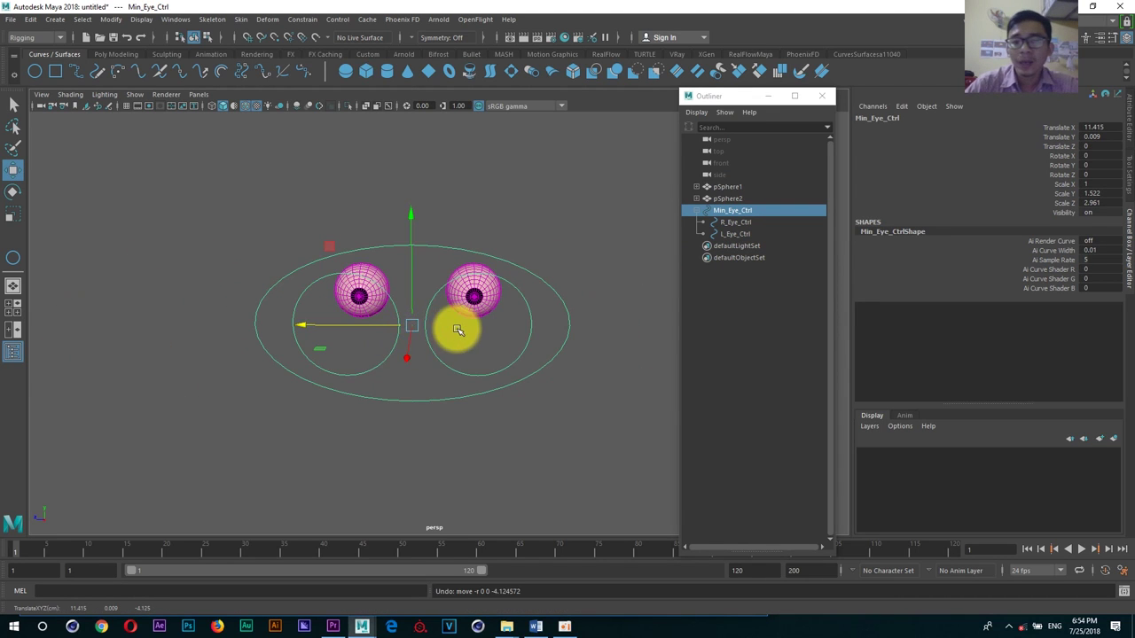
left_click_drag(404, 345, 429, 344)
Step: Test-move L_Eye_Ctrl, undo it, reselect L_Eye_Ctrl, and add pSphere1 to the selection
left_click(532, 307)
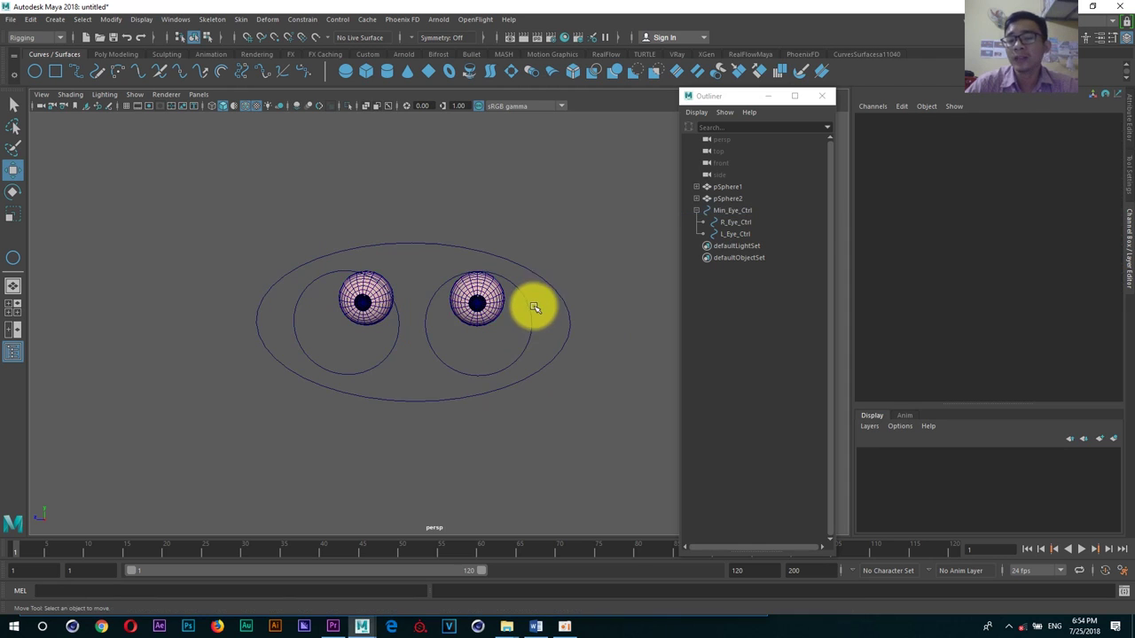
left_click(532, 308)
left_click_drag(382, 336, 507, 325)
key("ctrl+z")
left_click(540, 222)
left_click(528, 305)
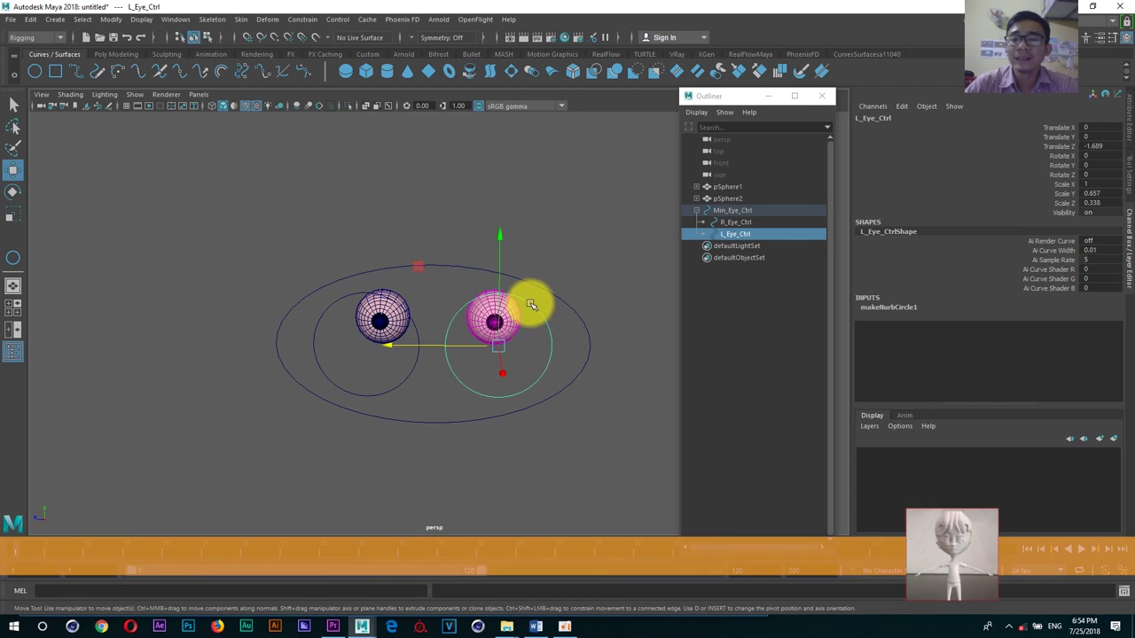
mouse_move(538, 312)
left_mouse_down("alt")
mouse_move(506, 316)
mouse_move(500, 297)
mouse_move(526, 296)
mouse_move(516, 291)
left_mouse_up("alt")
left_click(513, 289)
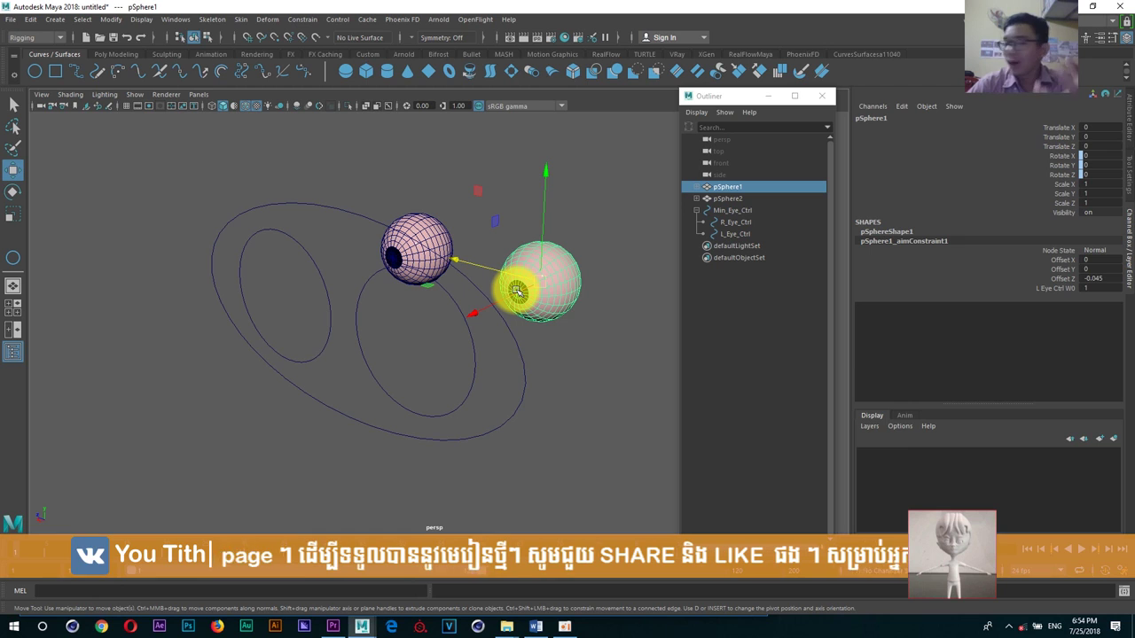
Step: Scale-constrain pSphere1 to L_Eye_Ctrl via Constrain > Scale
left_click(473, 343)
left_click(553, 282, "shift")
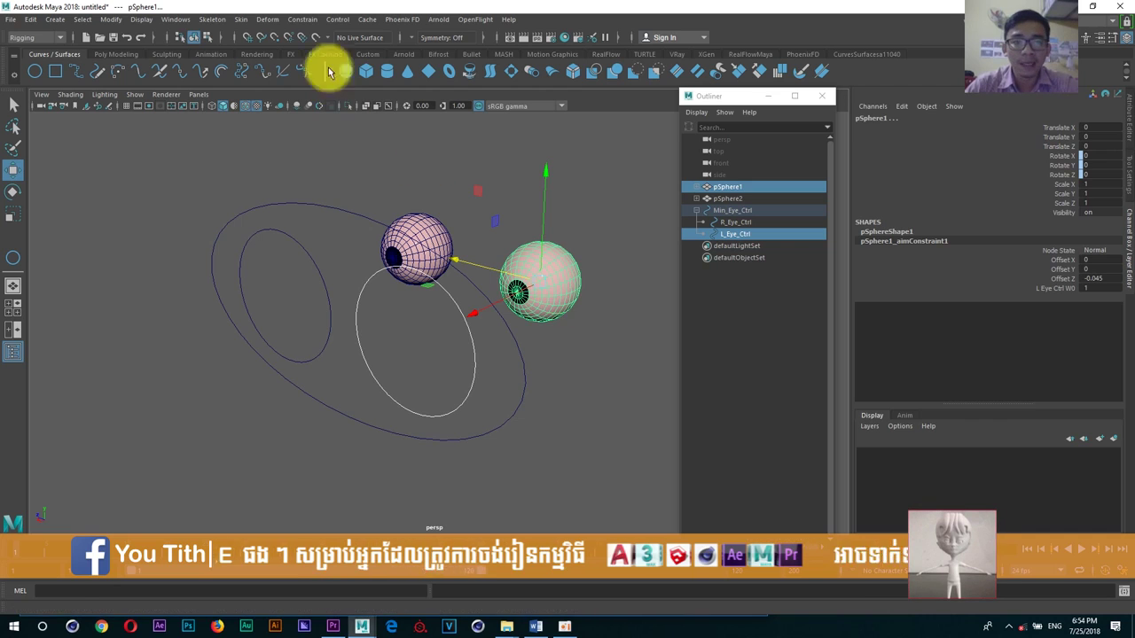
left_click(302, 19)
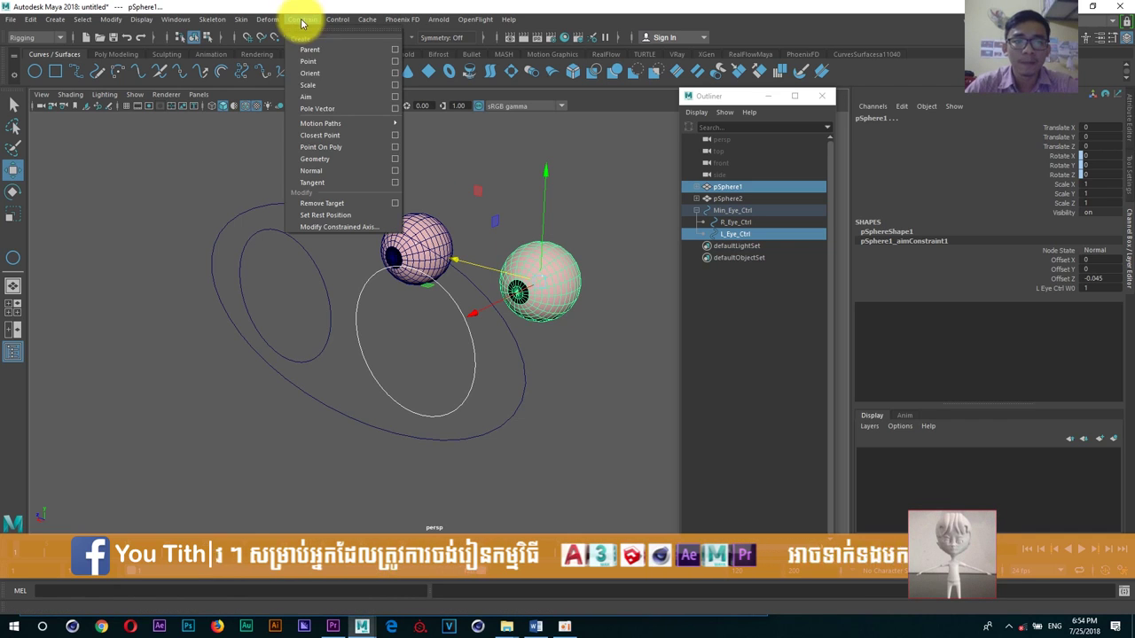
left_click(347, 87)
Step: Test-scale L_Eye_Ctrl and R_Eye_Ctrl to check eye resizing, then undo
left_click(425, 292)
left_click(448, 295)
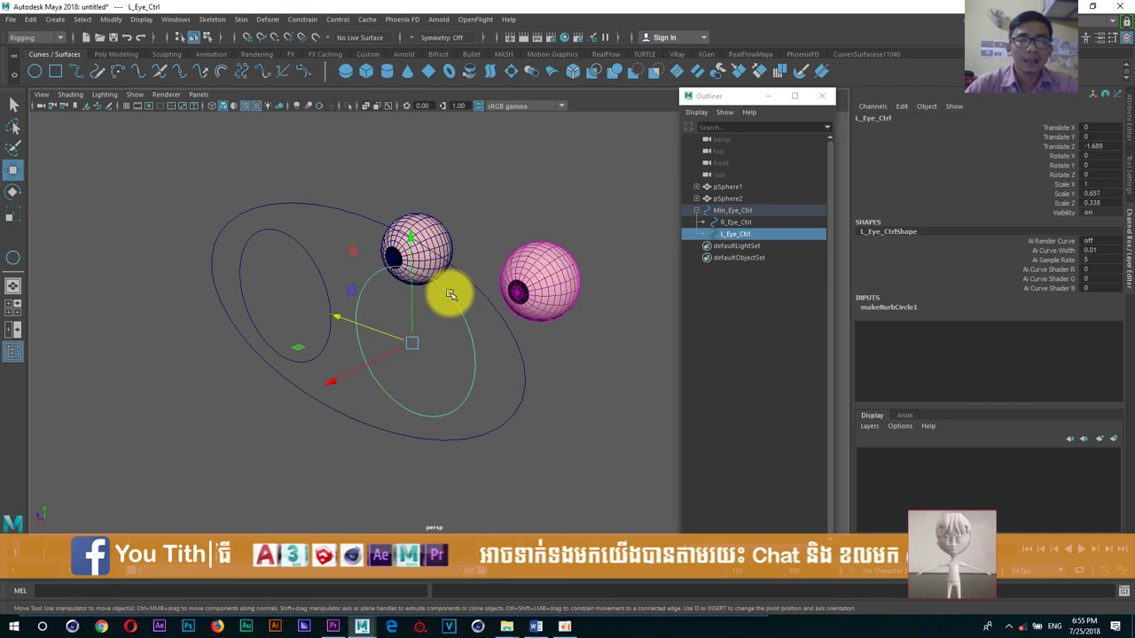
key("r")
left_click_drag(411, 344, 444, 312)
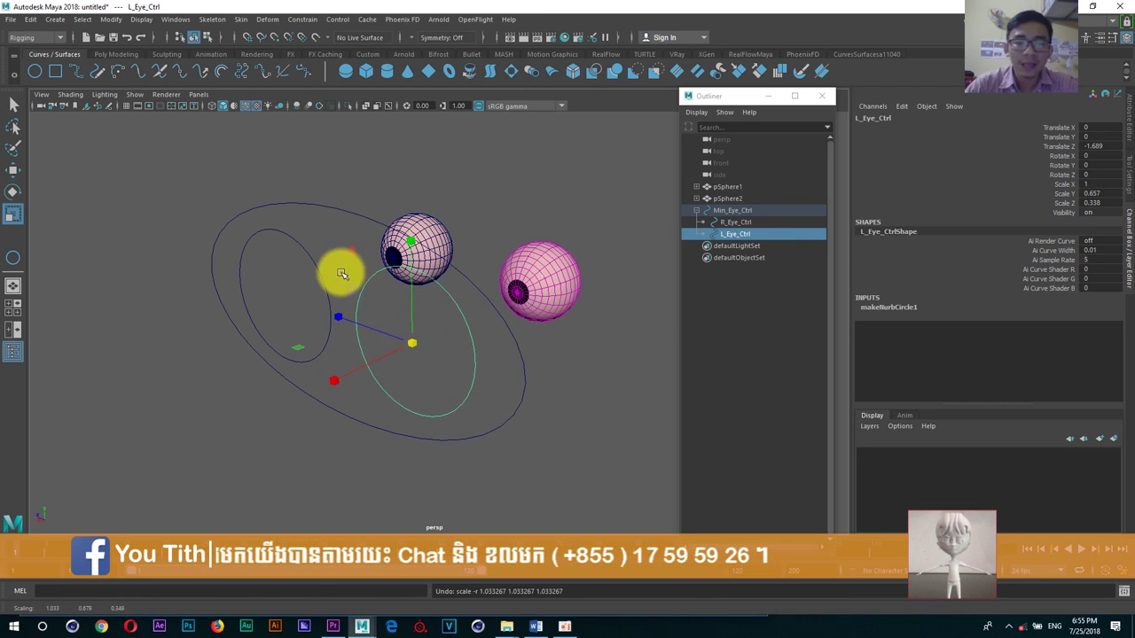
left_click(322, 306)
left_click_drag(323, 306, 367, 296, "alt")
mouse_move(284, 309)
left_mouse_down()
mouse_move(259, 326)
mouse_move(398, 284)
left_mouse_up()
key("ctrl+z")
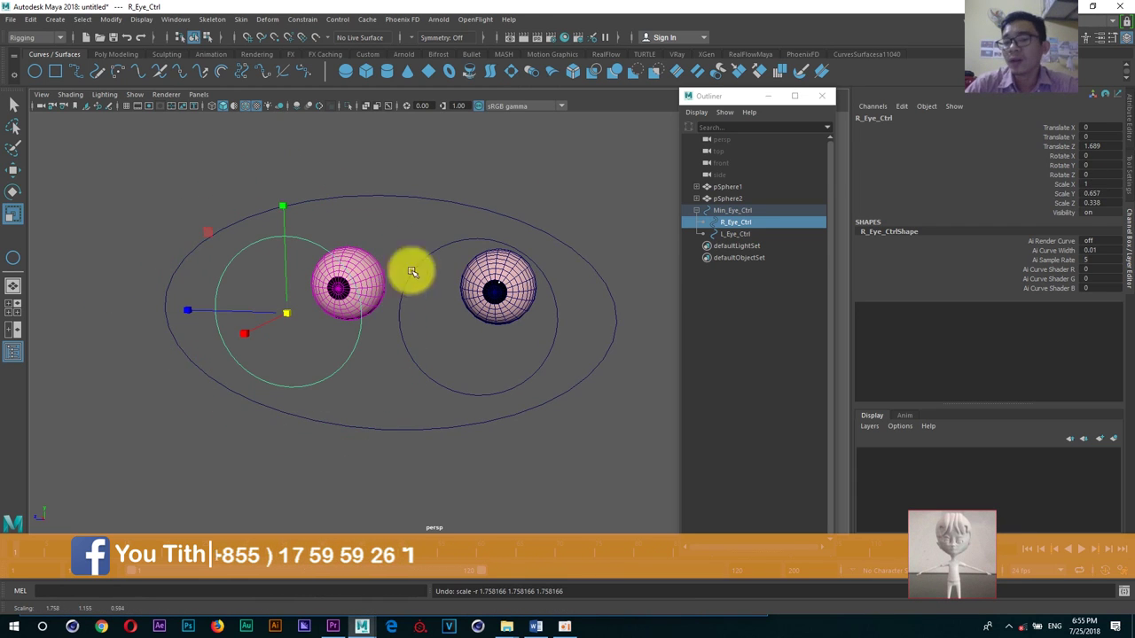
Step: Clear the selection, orbit to an oblique view, and show the Poly Modeling shelf
left_click(428, 162)
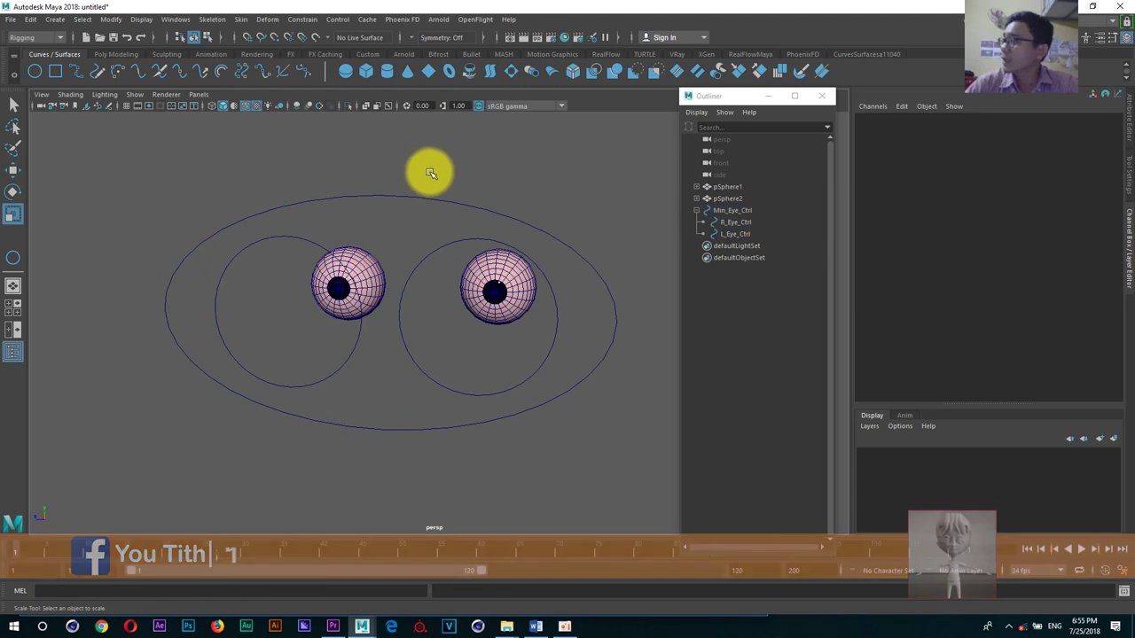
scroll(461, 230, "down", 3)
mouse_move(461, 231)
left_mouse_down("alt")
mouse_move(420, 243)
mouse_move(382, 293)
mouse_move(420, 272)
mouse_move(323, 257)
mouse_move(337, 254)
left_mouse_up("alt")
left_click(104, 53)
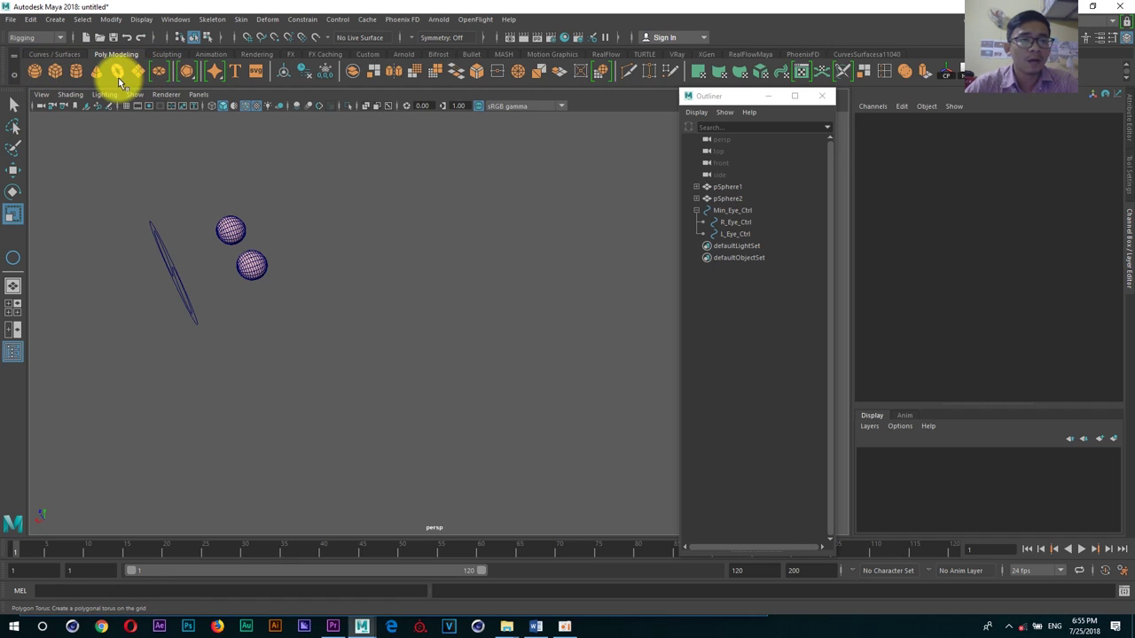
Step: Create a polygon cylinder and rotate it 90 degrees on X
left_click(76, 74)
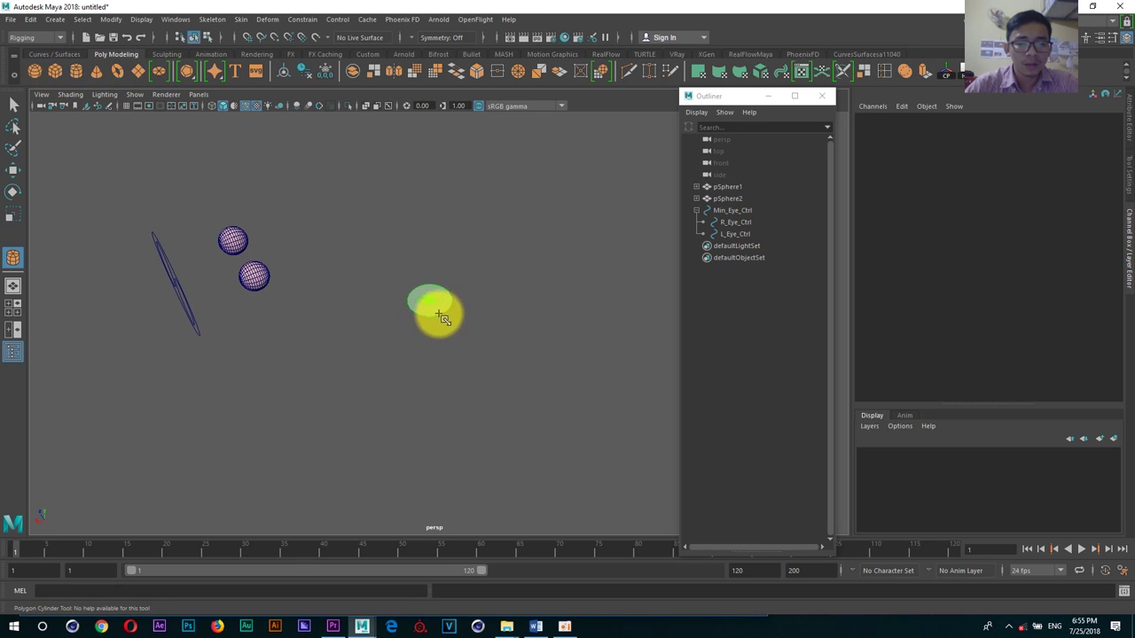
mouse_move(430, 288)
left_mouse_down()
mouse_move(435, 218)
mouse_move(388, 343)
left_mouse_up()
key("w")
key("e")
mouse_move(393, 256)
left_mouse_down()
mouse_move(456, 370)
mouse_move(435, 343)
mouse_move(381, 329)
left_mouse_up()
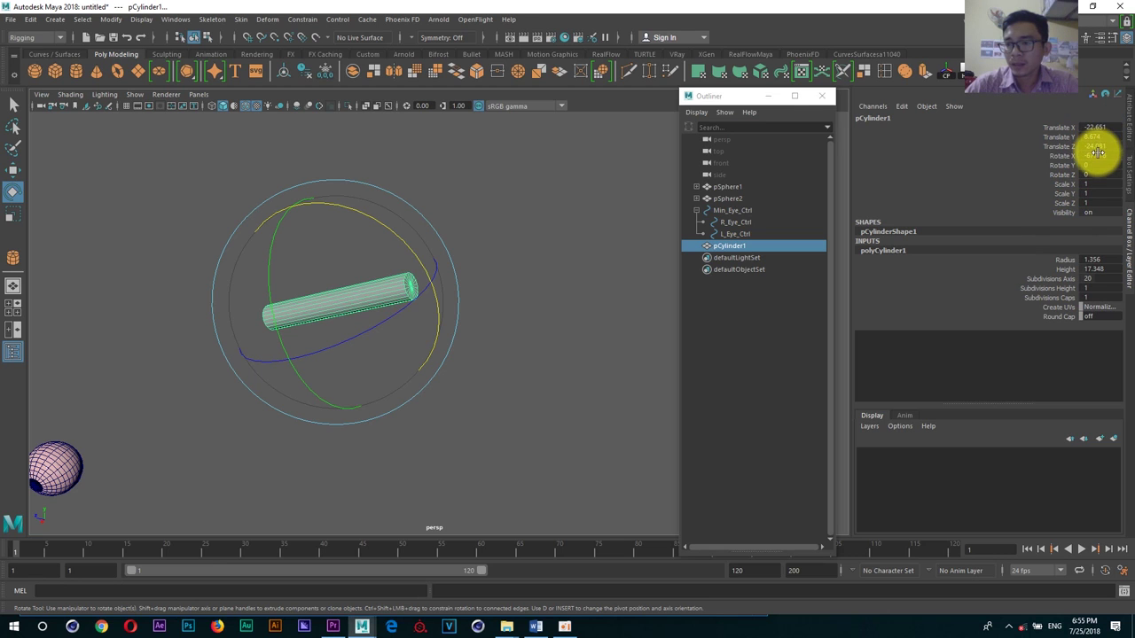
type("0")
key("Return")
mouse_move(380, 311)
left_mouse_down("alt")
mouse_move(391, 406)
mouse_move(461, 373)
mouse_move(450, 358)
left_mouse_up("alt")
key("w")
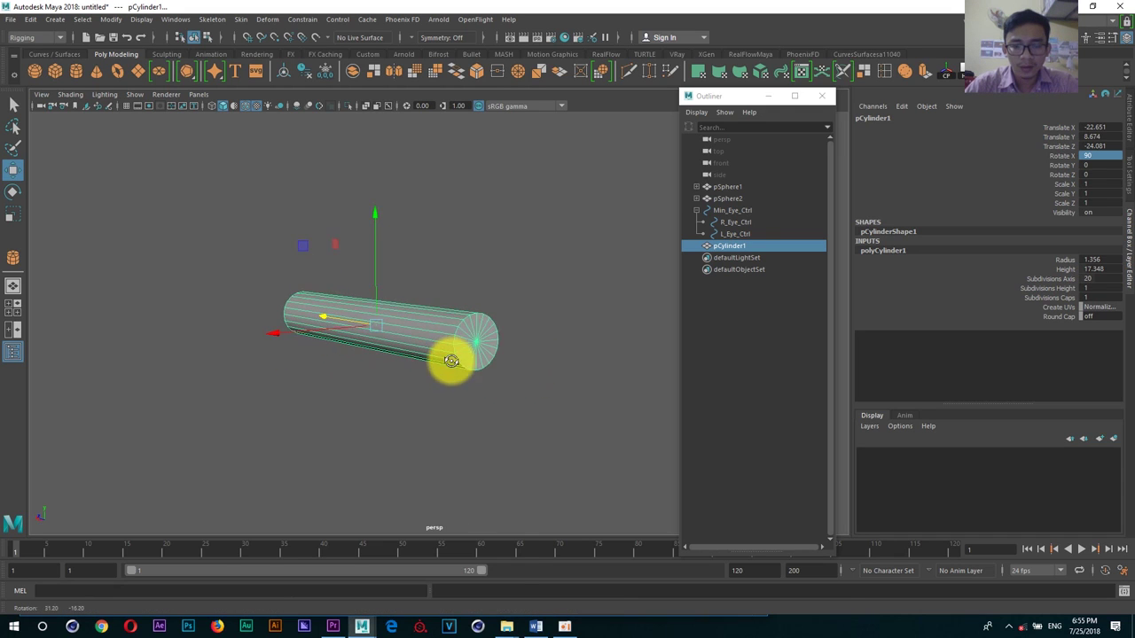
Step: Switch to face mode and select faces on the cylinder's end cap
right_click(476, 341)
left_click(473, 326)
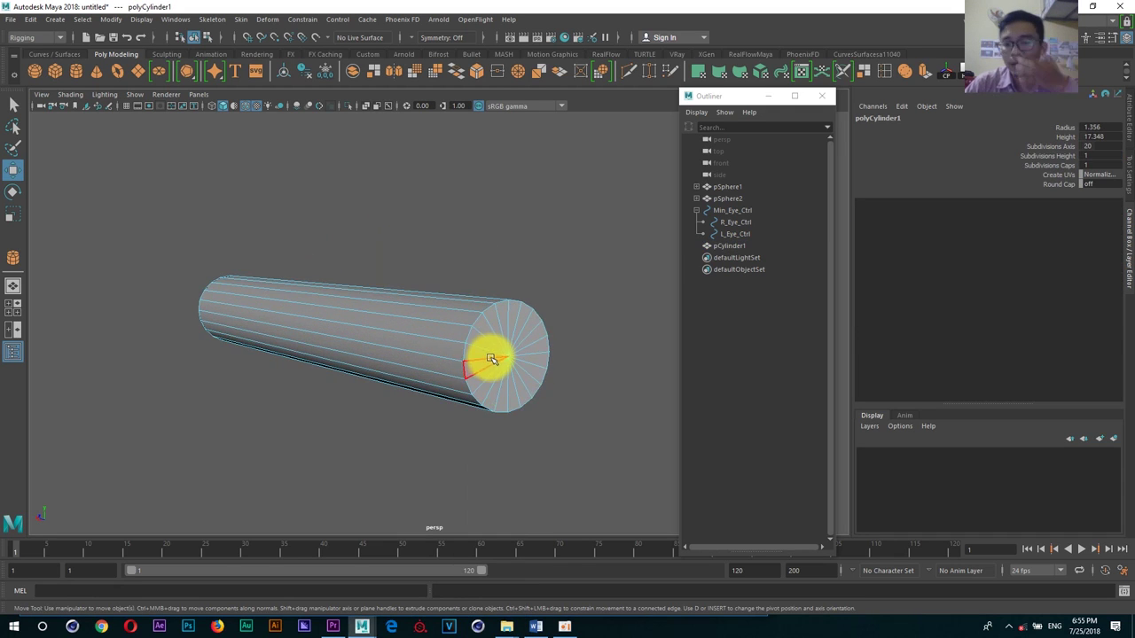
middle_click_drag(489, 355, 398, 340, "alt")
right_click_drag(398, 340, 400, 379, "alt")
left_click(393, 449)
mouse_move(377, 455)
left_mouse_down()
mouse_move(260, 396)
mouse_move(268, 325)
mouse_move(355, 259)
mouse_move(313, 254)
mouse_move(391, 255)
mouse_move(444, 304)
mouse_move(449, 366)
mouse_move(426, 418)
mouse_move(393, 446)
left_mouse_up()
scroll(400, 420, "down", 3)
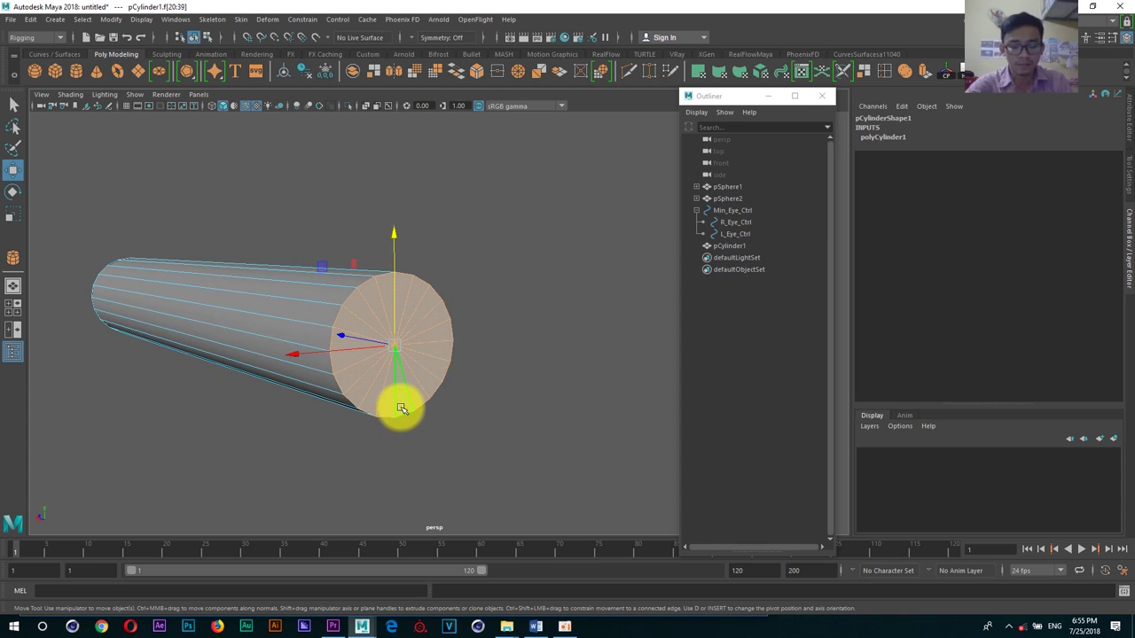
mouse_move(402, 409)
left_mouse_down("alt")
mouse_move(413, 413)
mouse_move(418, 392)
mouse_move(395, 385)
left_mouse_up("alt")
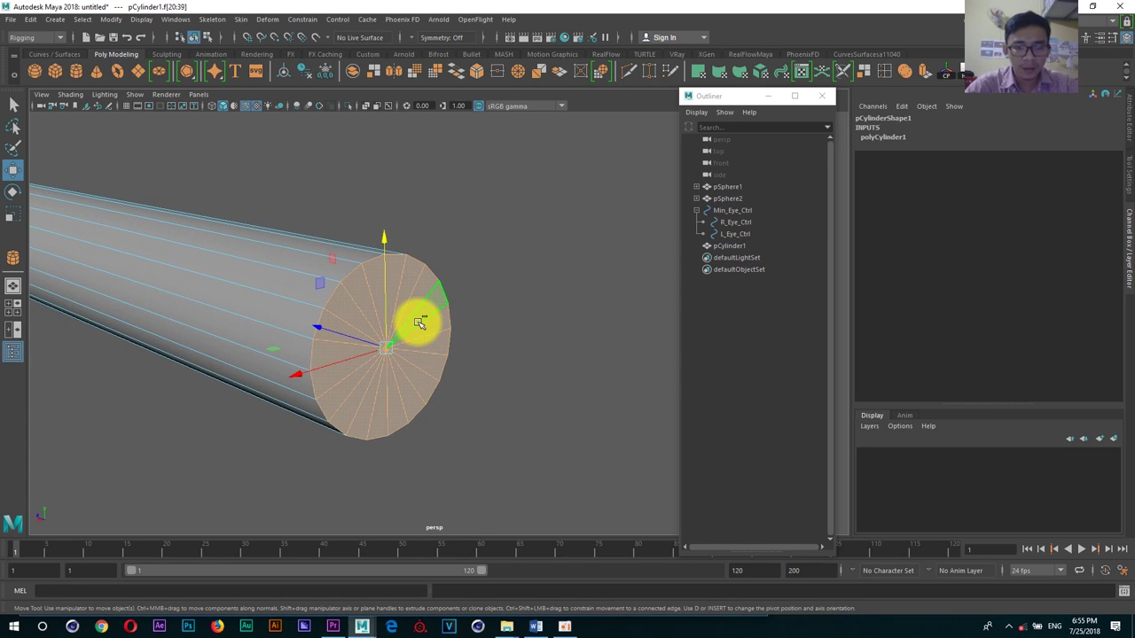
Step: Return the cylinder to object mode and select the whole cylinder
right_click_drag(435, 315, 515, 296)
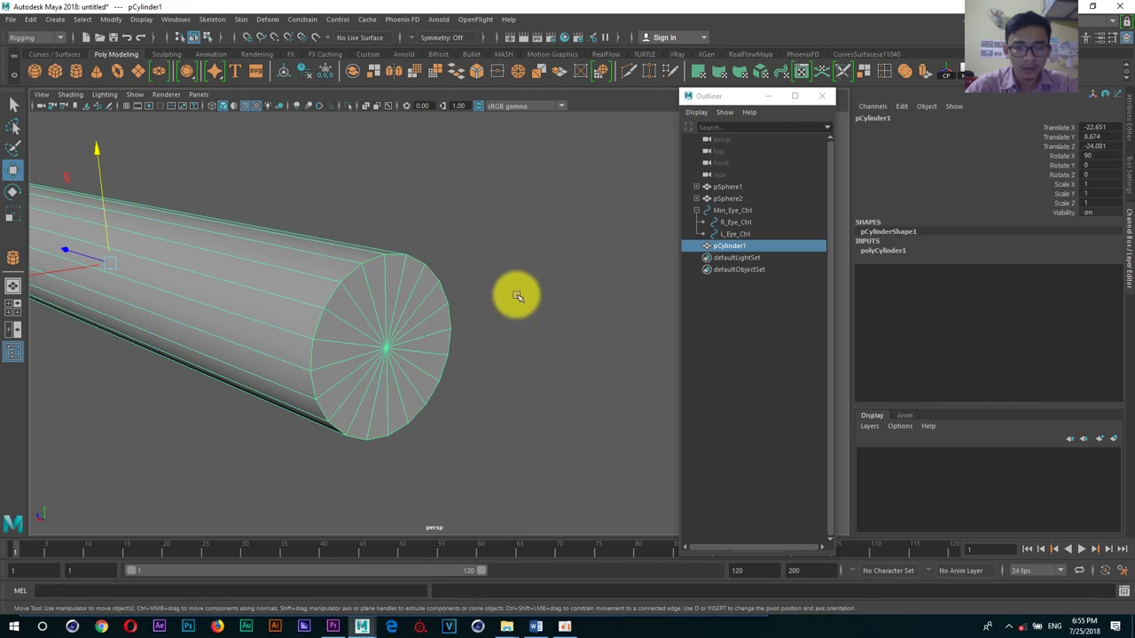
left_click(515, 296)
left_click(377, 301)
Step: Set polyCylinder1 Subdivisions Caps to 2 in the Channel Box
right_click_drag(393, 321, 375, 332, "shift")
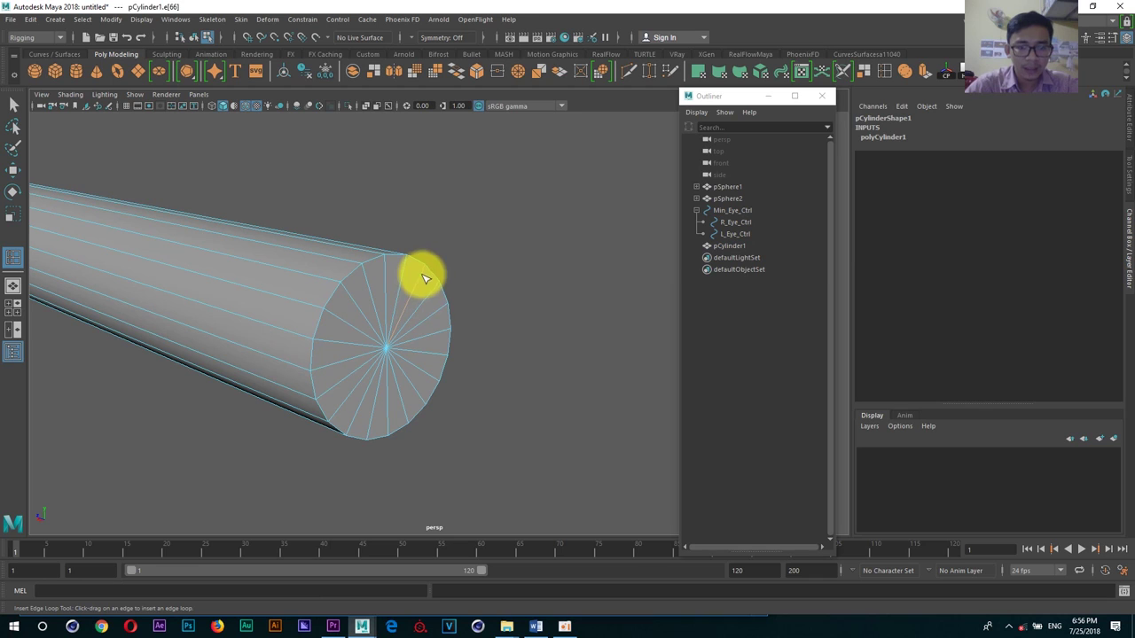
left_click(11, 109)
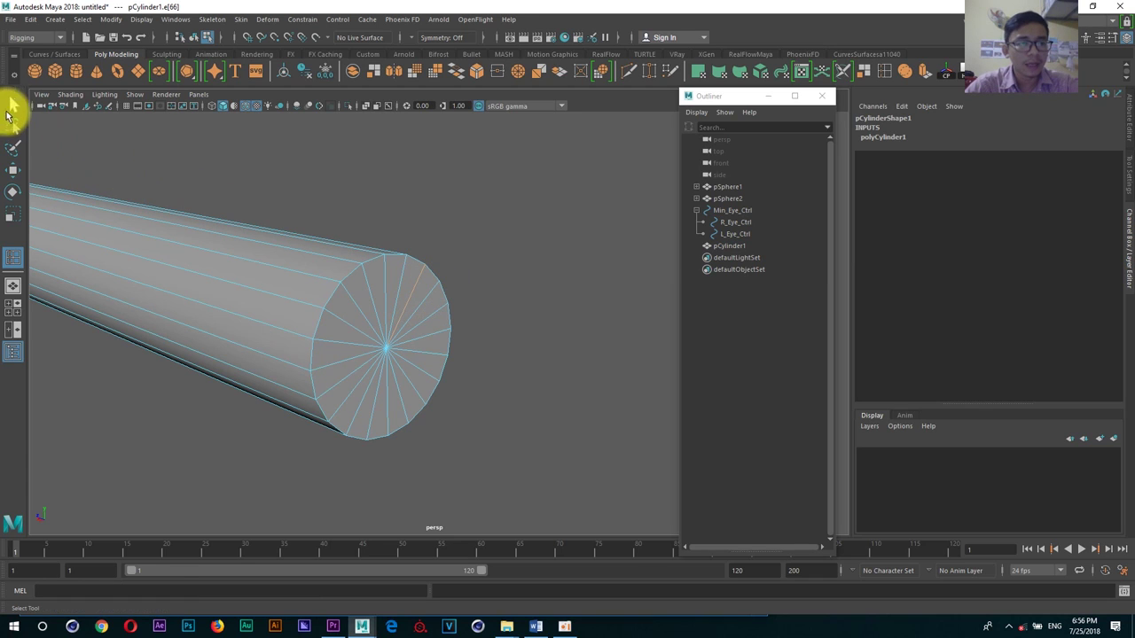
left_click(919, 140)
left_click(710, 275)
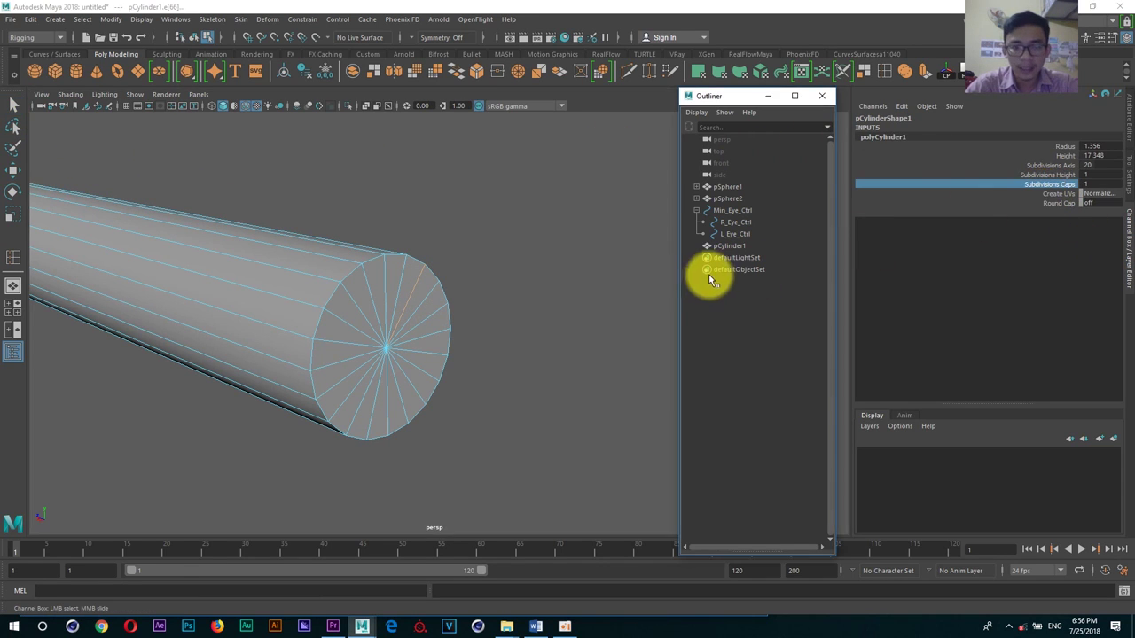
left_click(386, 339)
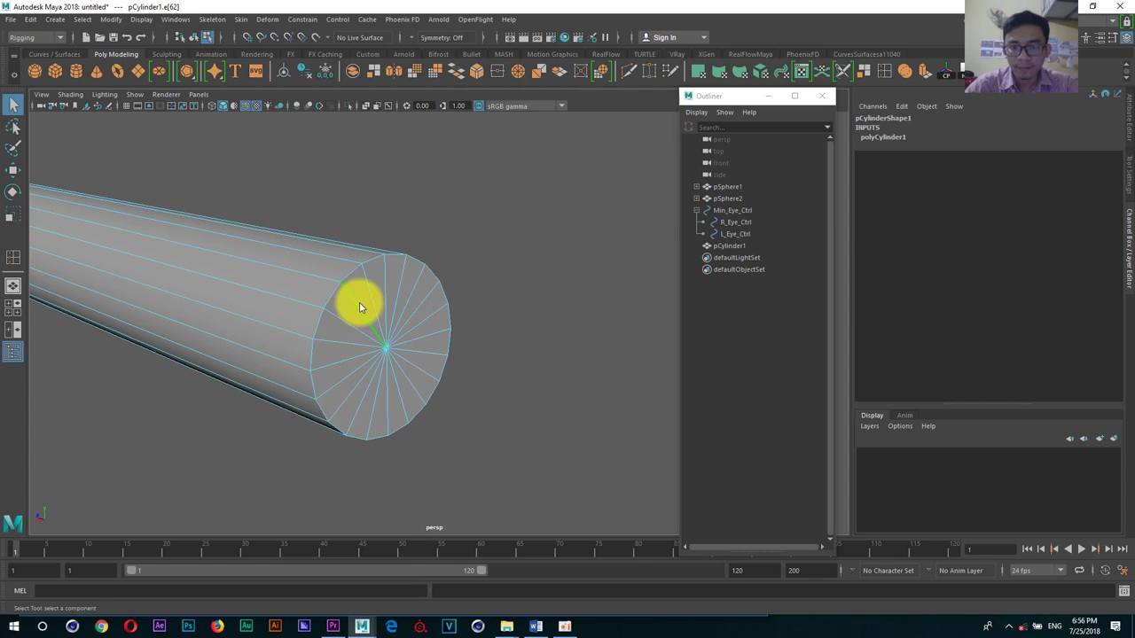
right_click_drag(360, 307, 406, 261)
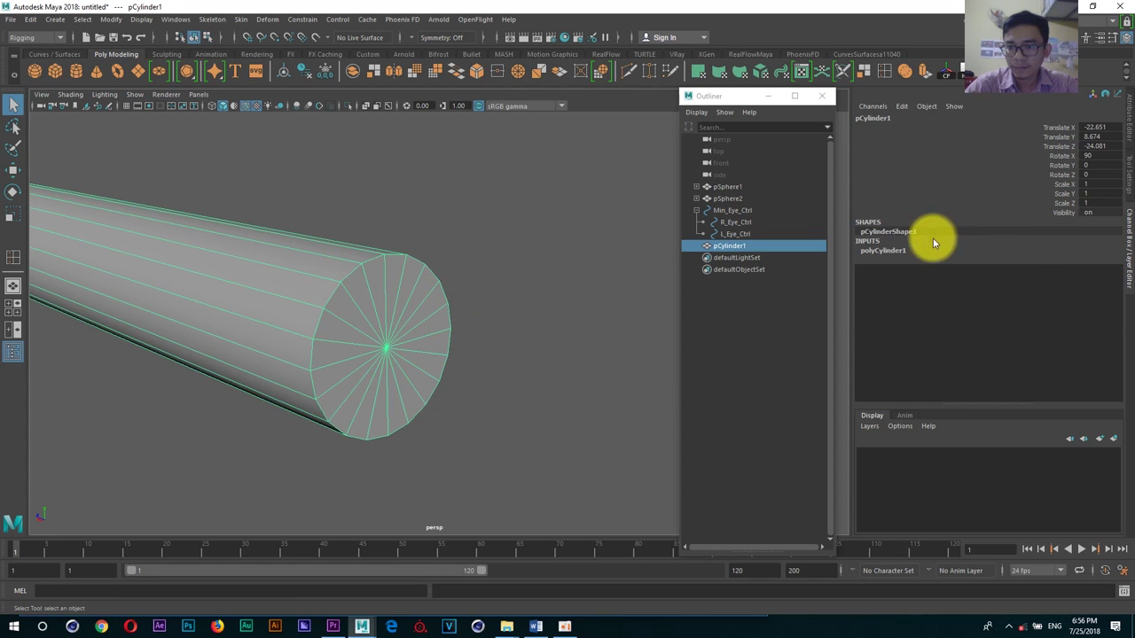
left_click(938, 250)
left_click(1049, 297)
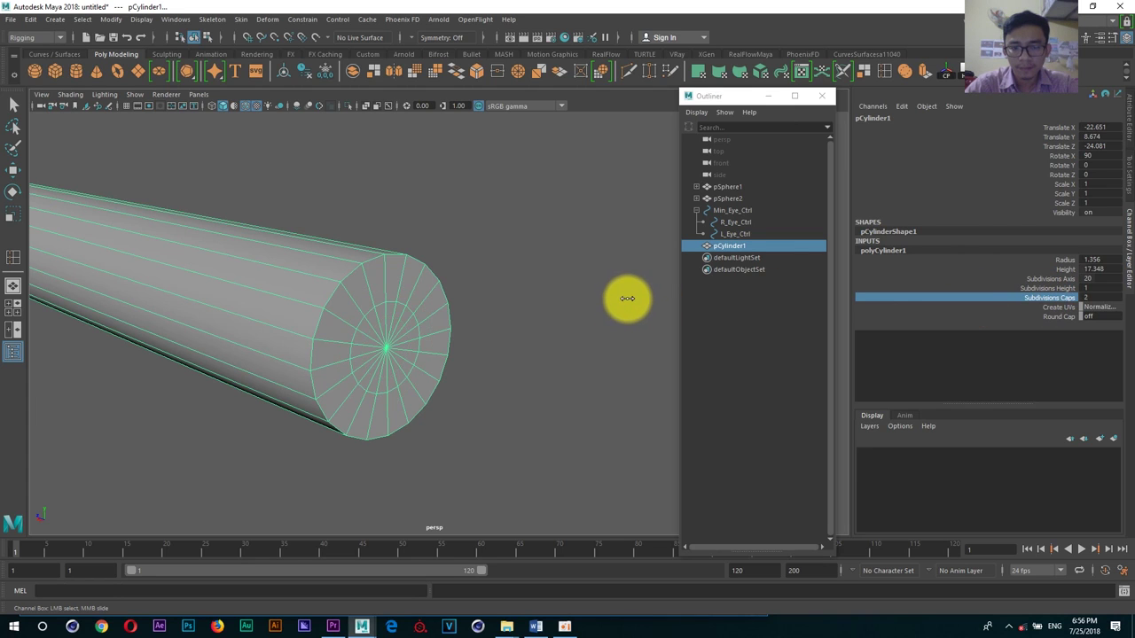
scroll(406, 321, "up", 3)
scroll(405, 318, "up", 2)
Step: Select the inner cap edge loop and scale it outward to about 1.2
right_click_drag(406, 285, 401, 259)
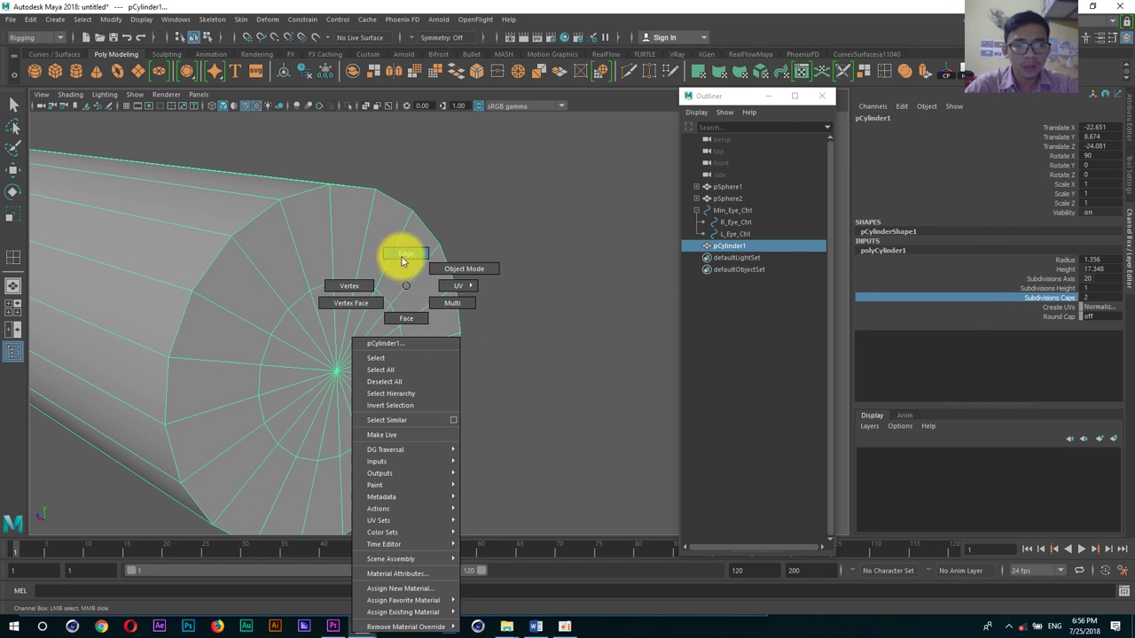
left_click(384, 330)
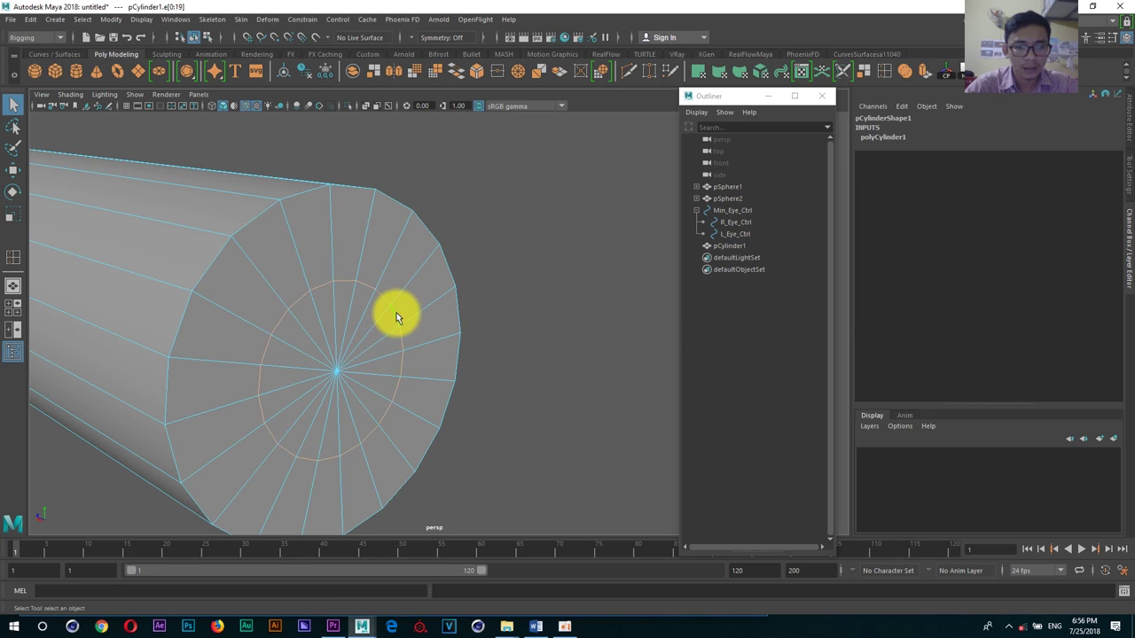
key("r")
left_click_drag(337, 372, 372, 356)
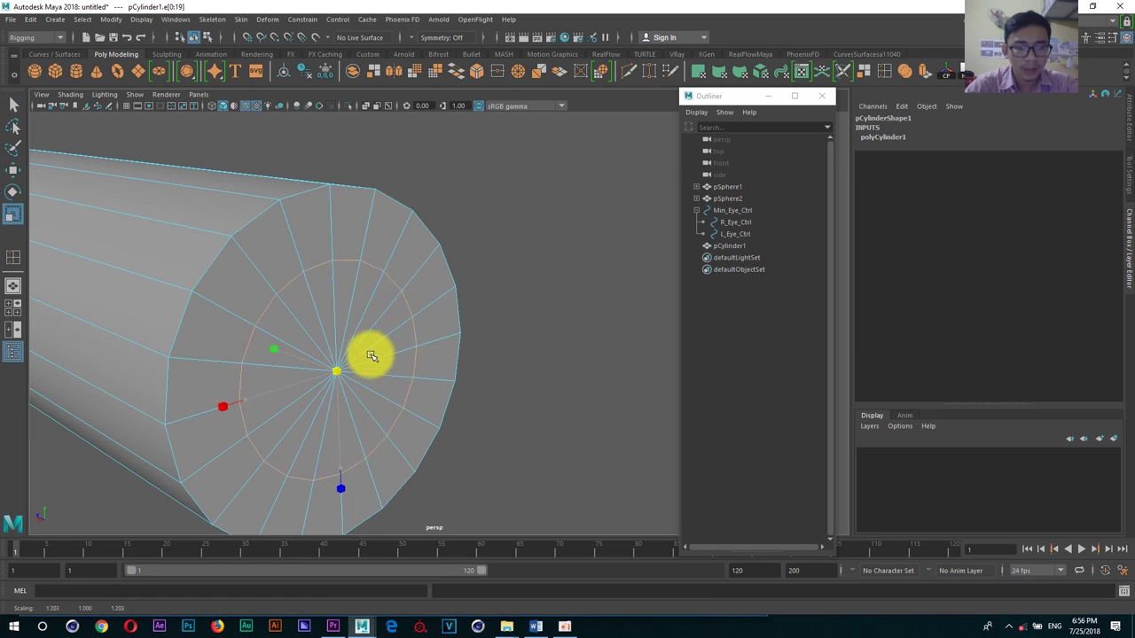
Step: In face mode, select all the inner cap faces around the ring
right_click(354, 287)
left_click(354, 304)
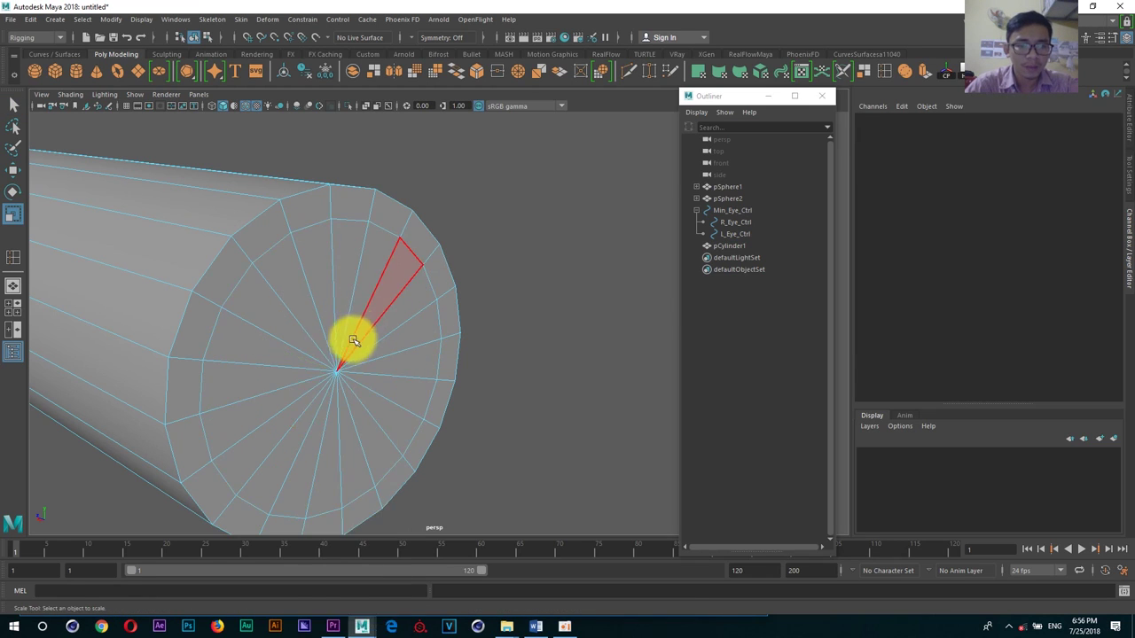
left_click(362, 282)
left_click(330, 248, "shift")
left_click(274, 253, "shift")
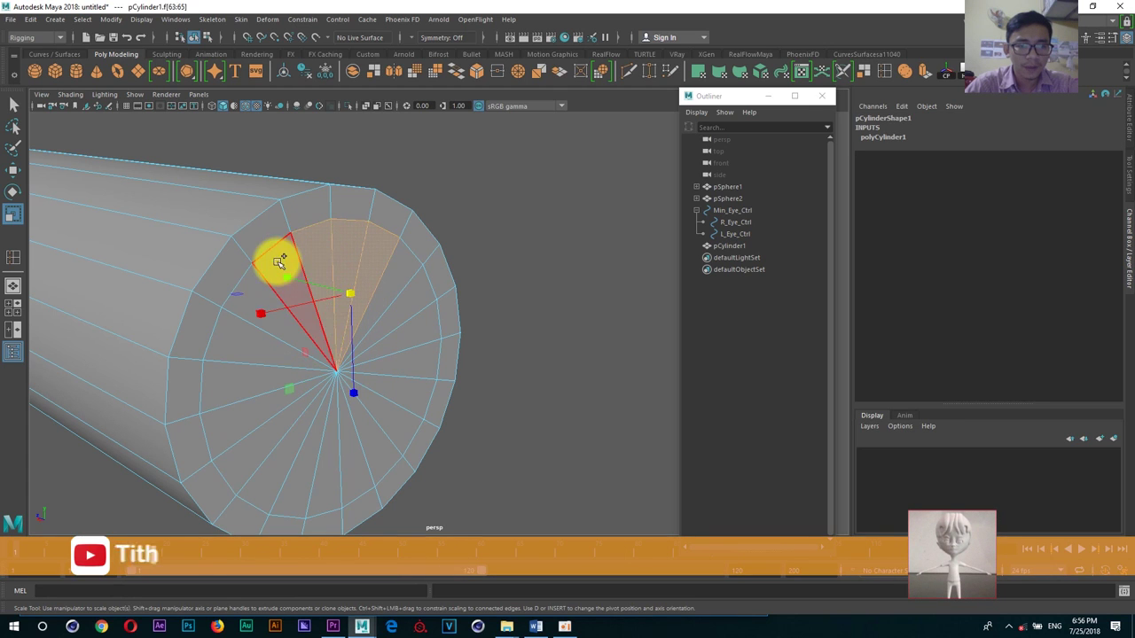
left_click(246, 287, "shift")
left_click(236, 329, "shift")
left_click(229, 350, "shift")
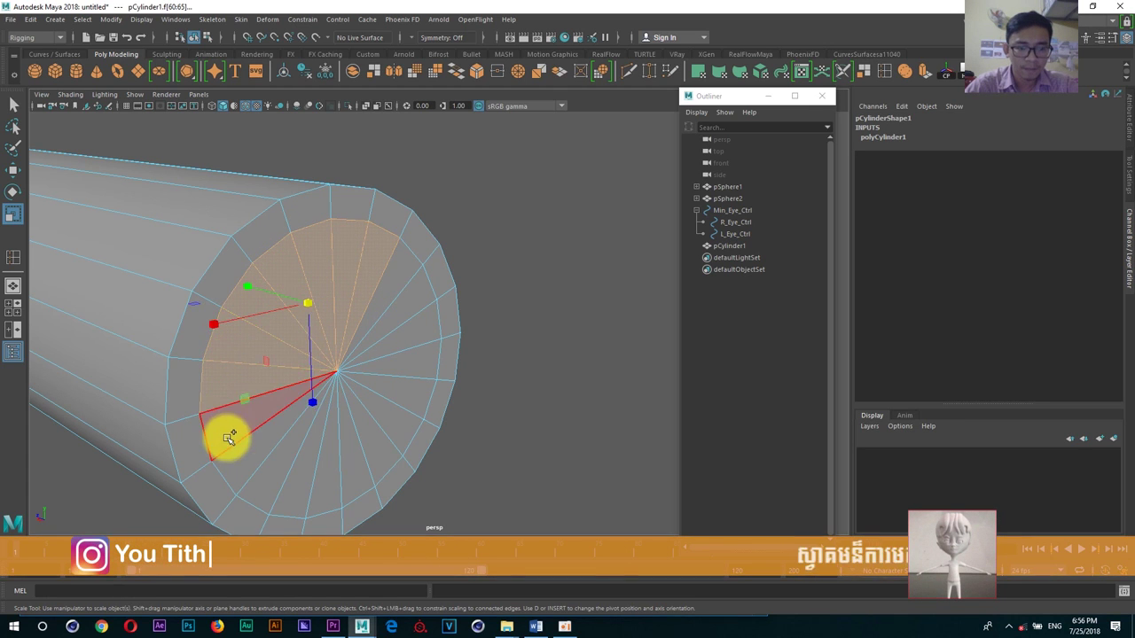
left_click(234, 447, "shift")
left_click(257, 474, "shift")
left_click(276, 490, "shift")
left_click(323, 486, "shift")
left_click(353, 477, "shift")
left_click(379, 449, "shift")
left_click(403, 390, "shift")
left_click(412, 337, "shift")
left_click(404, 272, "shift")
Step: Extrude the inner faces inward with Keep Faces Together on, Local Translate Z -5.71
right_click_drag(392, 283, 392, 309, "shift")
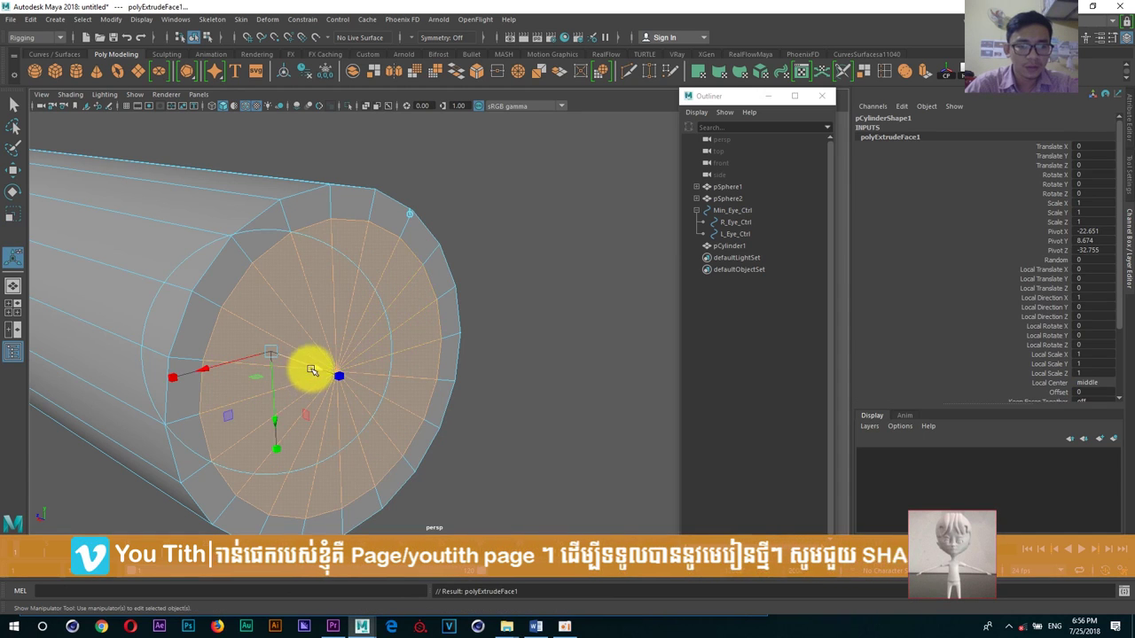
left_click_drag(310, 373, 236, 349)
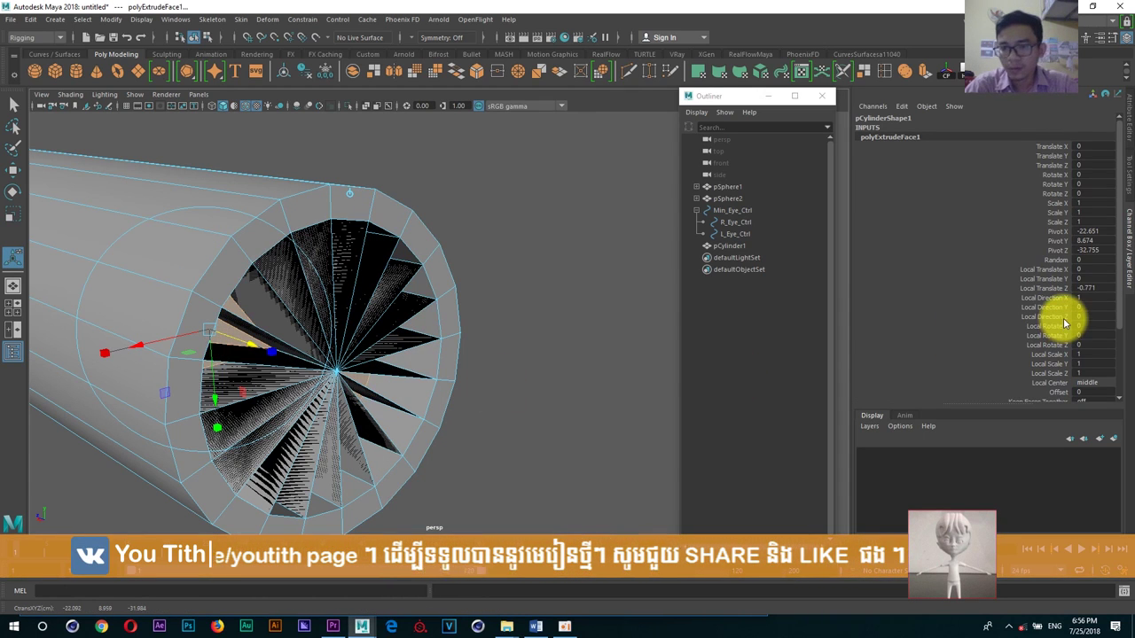
scroll(1081, 303, "down", 3)
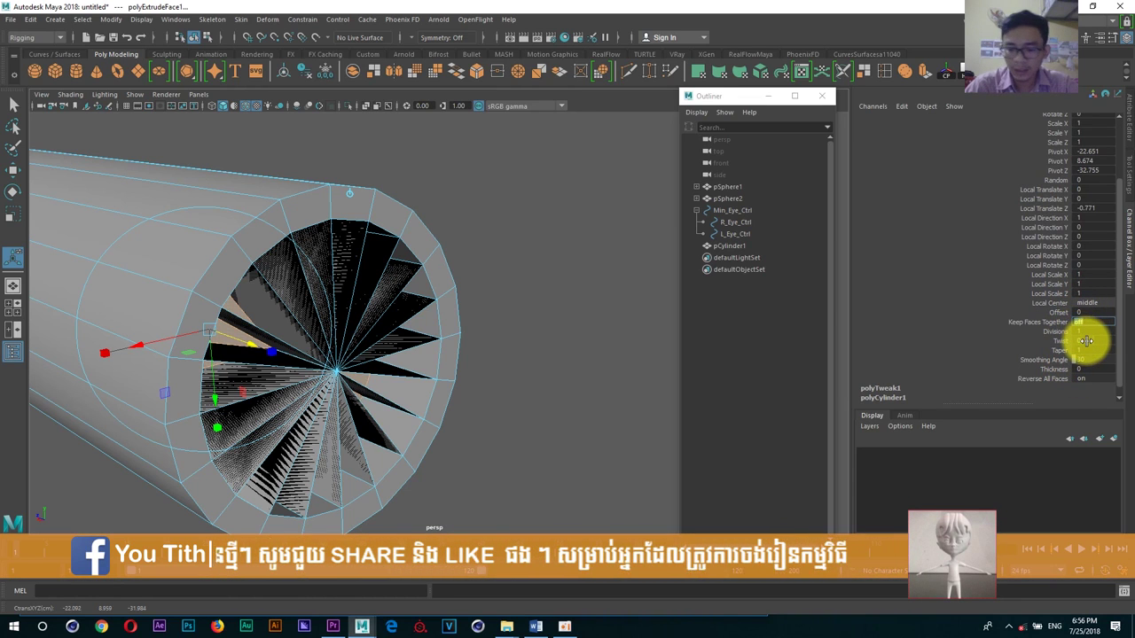
left_click(1089, 322)
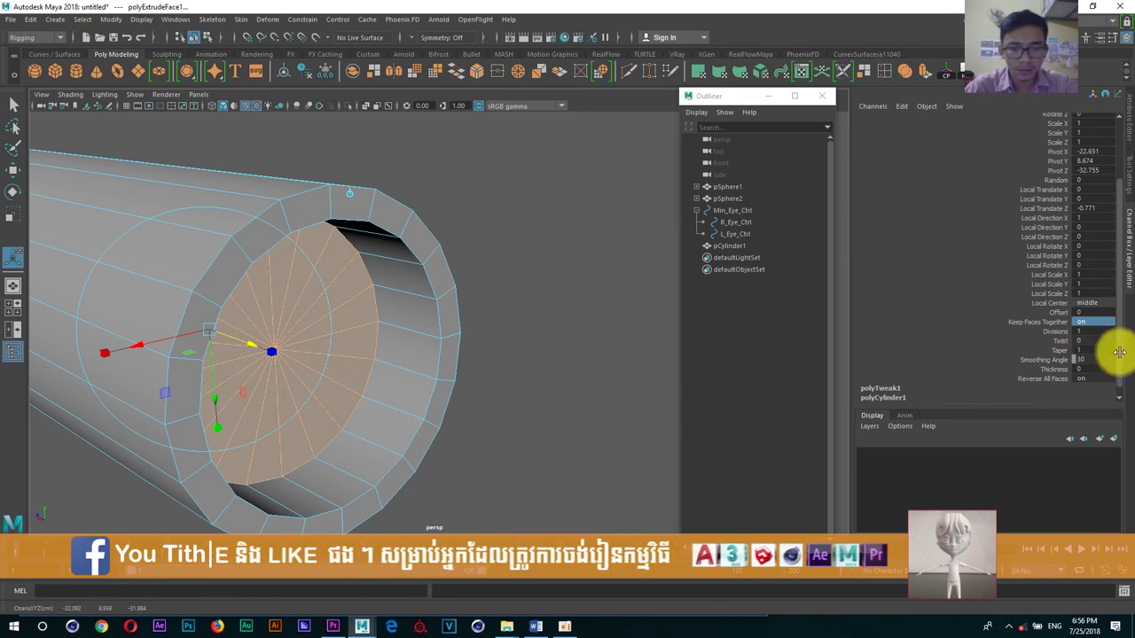
left_click_drag(377, 387, 490, 391, "alt")
left_click_drag(510, 370, 398, 347)
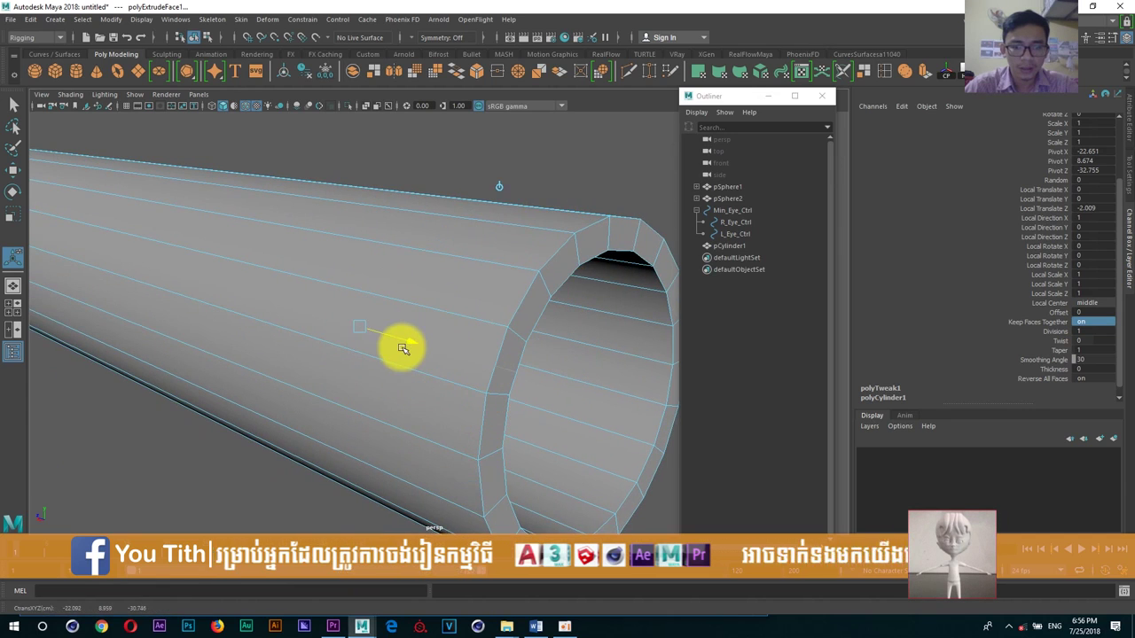
scroll(417, 344, "down", 5)
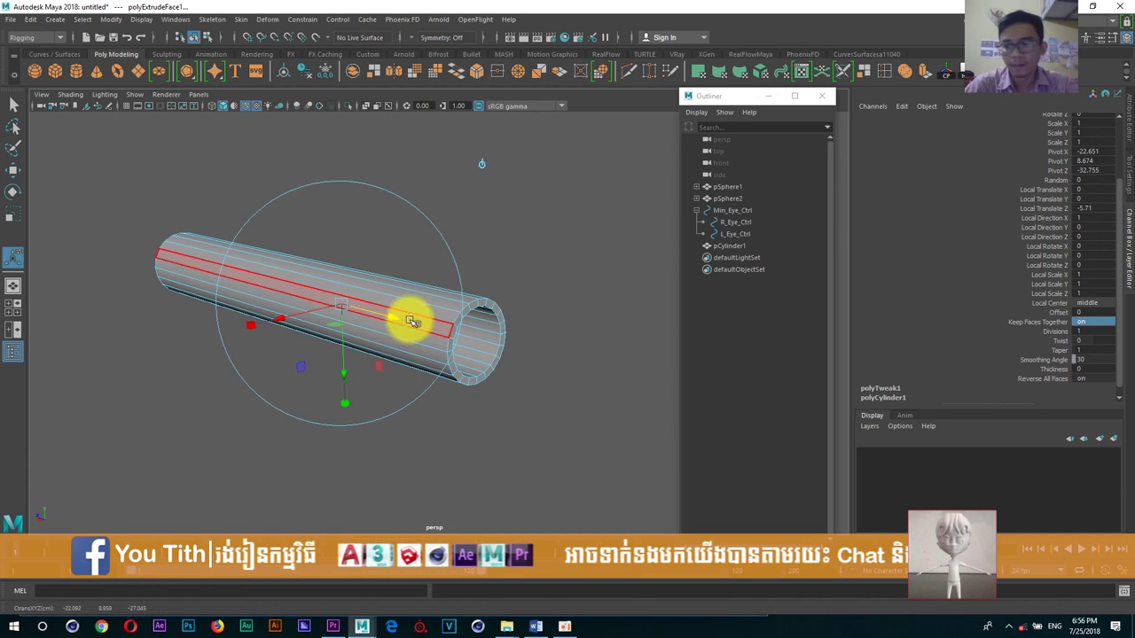
Step: Return the cylinder to object mode and orbit around it
right_click_drag(408, 315, 420, 251)
key("w")
left_click(507, 240)
mouse_move(506, 240)
left_mouse_down("alt")
mouse_move(437, 321)
mouse_move(395, 286)
left_mouse_up("alt")
mouse_move(395, 286)
right_mouse_down()
mouse_move(403, 264)
mouse_move(341, 285)
right_mouse_up()
Step: Select the vertex ring around the cylinder's open end and orbit to a side view
left_click_drag(468, 240, 390, 359)
scroll(426, 407, "up", 1)
left_click_drag(444, 402, 527, 236, "alt")
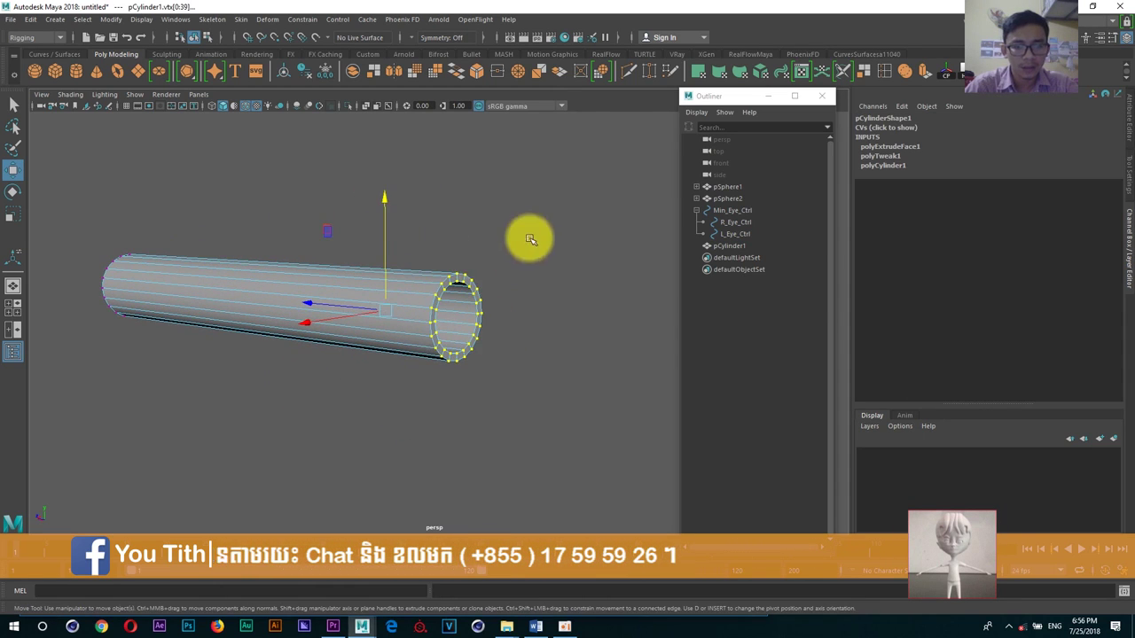
key("r")
left_click_drag(455, 315, 505, 276, "alt")
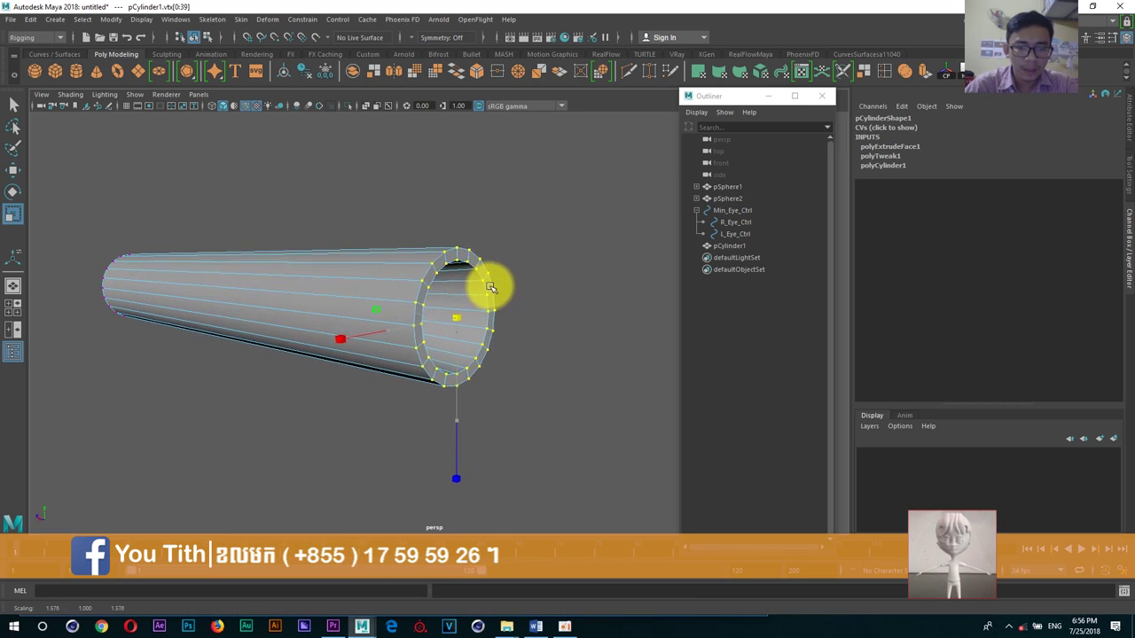
key("w")
mouse_move(469, 325)
left_mouse_down("alt")
mouse_move(474, 346)
mouse_move(435, 363)
mouse_move(452, 363)
mouse_move(240, 337)
left_mouse_up("alt")
Step: Select the vertices at the other end and scale that end larger
left_click_drag(271, 198, 198, 331)
key("r")
mouse_move(203, 286)
left_mouse_down()
mouse_move(268, 246)
mouse_move(401, 340)
mouse_move(307, 331)
mouse_move(335, 341)
mouse_move(398, 279)
mouse_move(352, 408)
mouse_move(487, 223)
mouse_move(367, 371)
left_mouse_up()
mouse_move(395, 294)
left_mouse_down()
mouse_move(421, 266)
mouse_move(463, 278)
mouse_move(261, 380)
mouse_move(239, 375)
mouse_move(314, 269)
mouse_move(237, 420)
mouse_move(360, 399)
left_mouse_up()
key("ctrl+z")
key("ctrl+z")
Step: Orbit and pan to a side-on view, then return the cylinder to object mode
left_click_drag(379, 346, 411, 309, "alt")
middle_click_drag(436, 355, 377, 390, "alt")
key("w")
left_click_drag(377, 390, 375, 368, "alt")
right_click_drag(372, 299, 435, 249)
Step: Create a large polygon sphere, pSphere3, radius about 8.457, beside the tapered cylinder
left_click(266, 181)
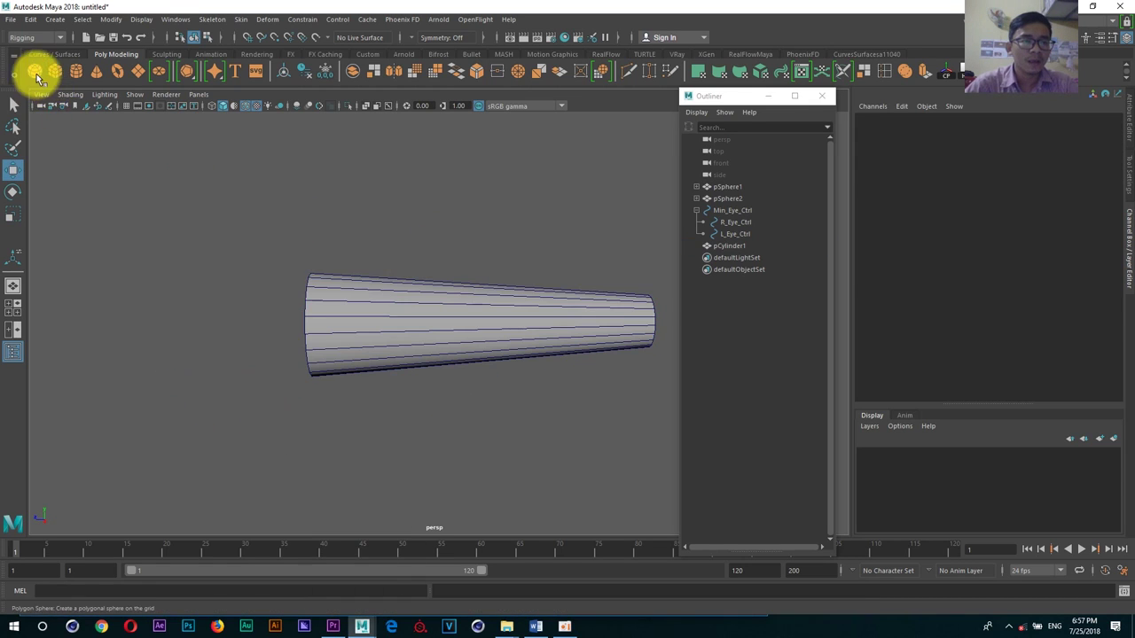
left_click(35, 73)
mouse_move(322, 414)
left_mouse_down("alt")
mouse_move(362, 384)
mouse_move(451, 431)
mouse_move(362, 385)
left_mouse_up("alt")
right_click_drag(362, 384, 366, 399, "alt")
middle_click_drag(367, 399, 373, 328, "alt")
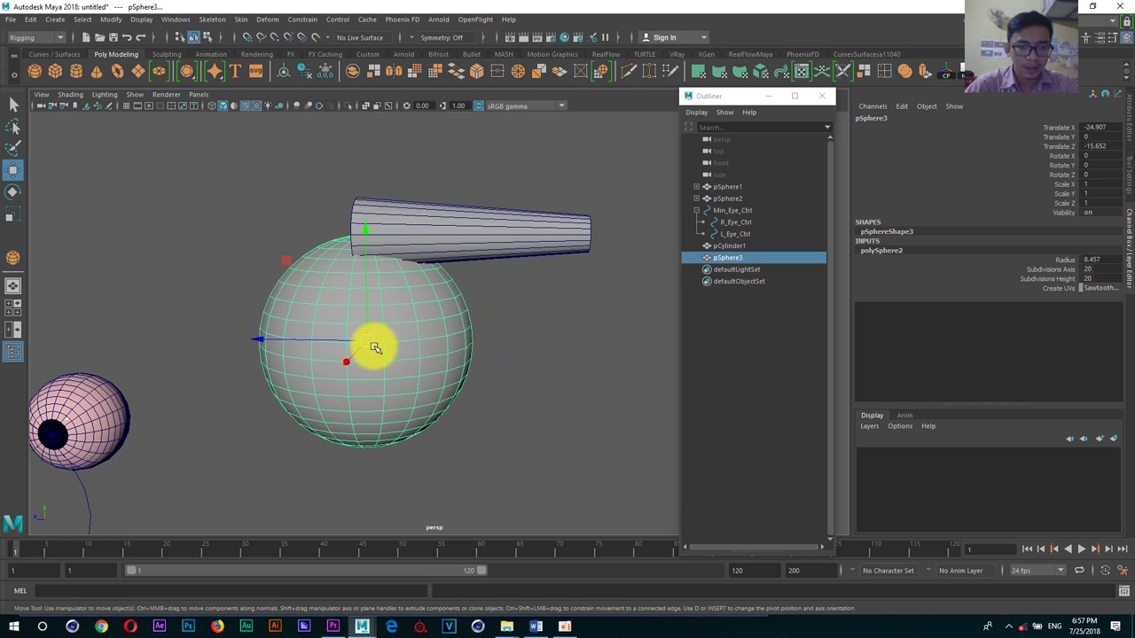
Step: Switch the viewport to the front view and select the large sphere
key("space")
left_click_drag(375, 354, 381, 375)
mouse_move(380, 375)
middle_mouse_down("alt")
mouse_move(167, 388)
mouse_move(313, 375)
middle_mouse_up("alt")
mouse_move(314, 375)
left_mouse_down("alt")
mouse_move(405, 322)
mouse_move(355, 314)
left_mouse_up("alt")
key("space")
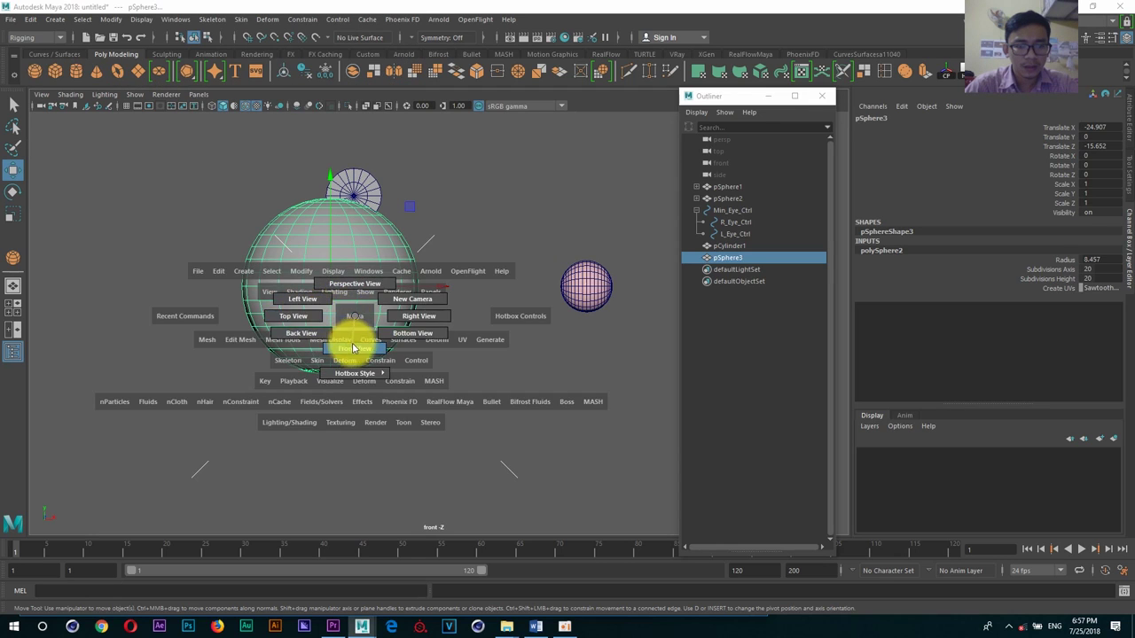
left_click(353, 348)
left_click_drag(448, 297, 165, 413)
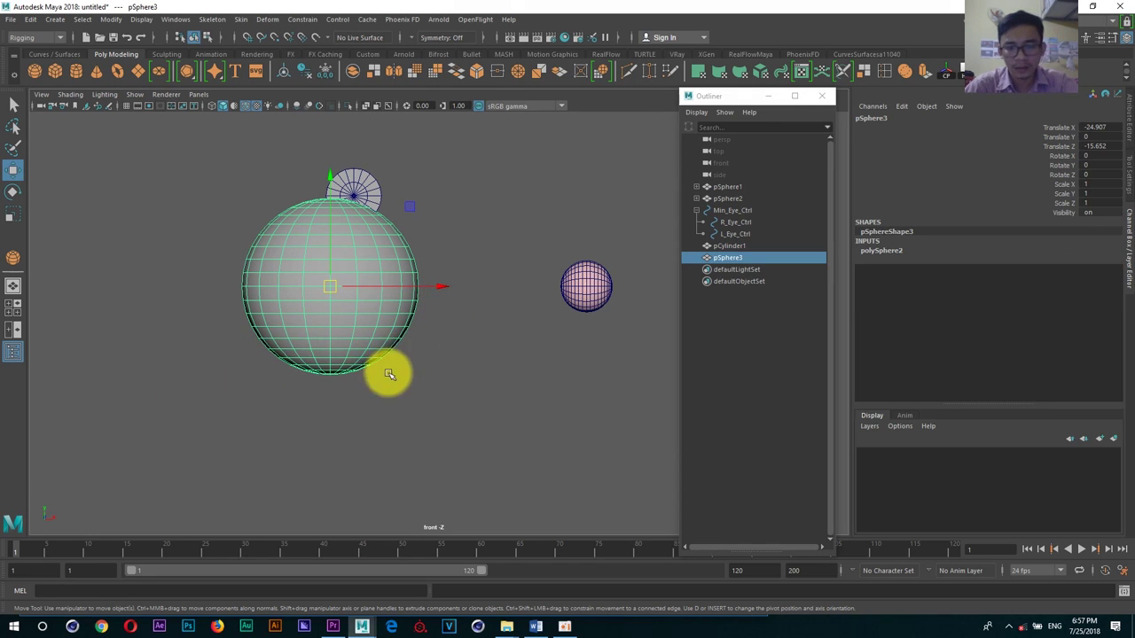
Step: Select the sphere's lower faces and delete them to leave a hemisphere
right_click(319, 328)
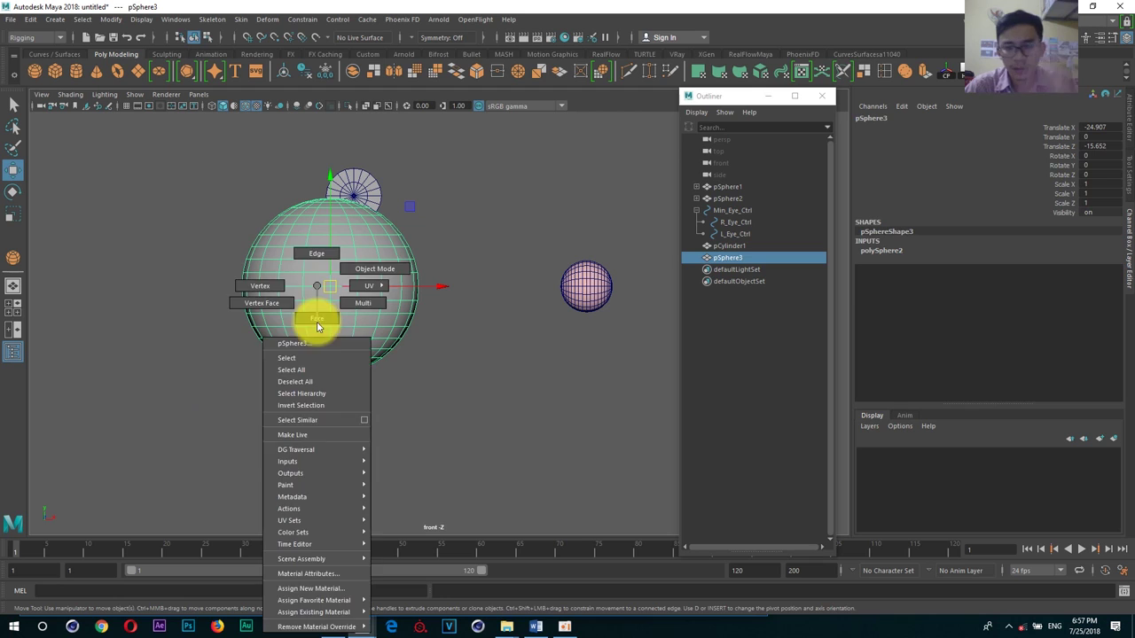
left_click(309, 319)
left_click_drag(451, 287, 152, 393)
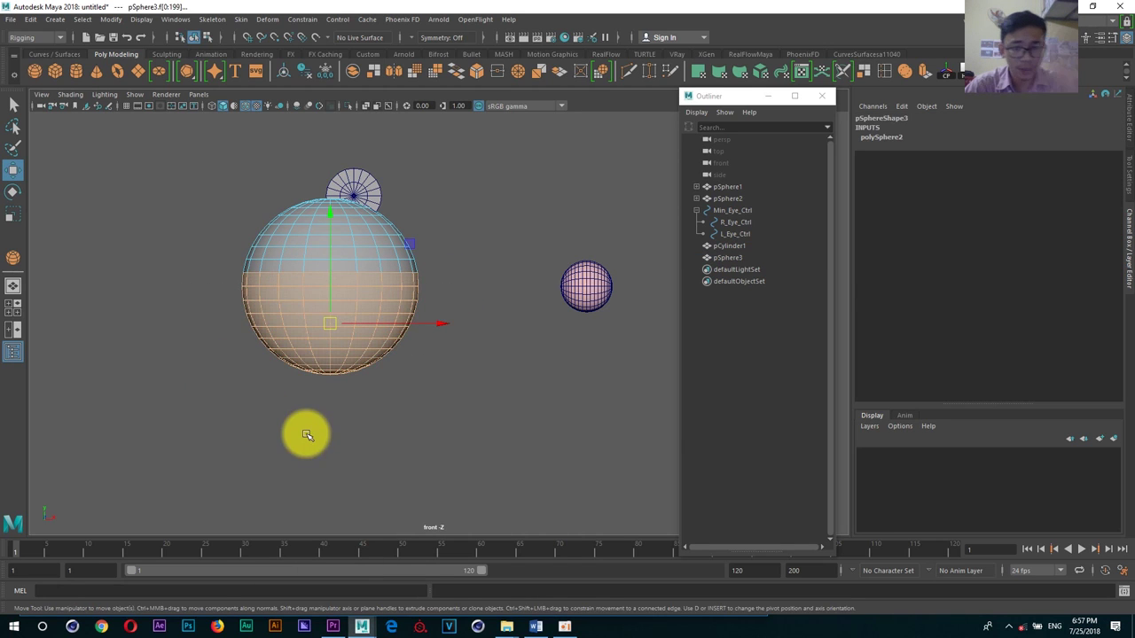
key("Delete")
Step: Move the dome in object mode to Translate X -22.81, then return to the perspective view
middle_click_drag(329, 402, 320, 445, "alt")
right_click(329, 293)
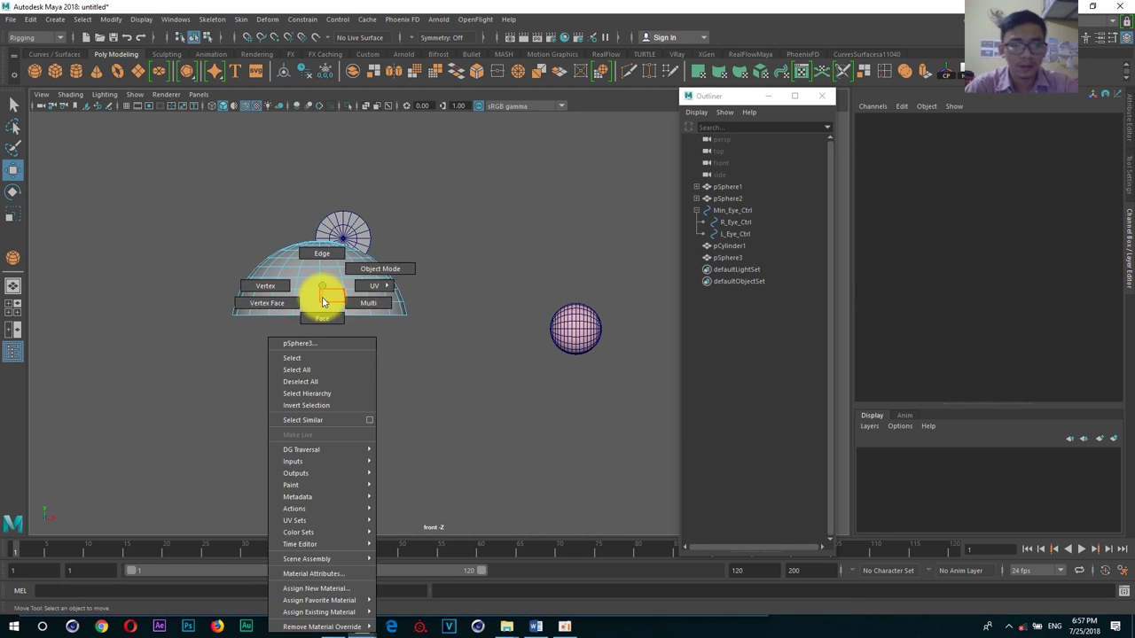
left_click(382, 267)
left_click(509, 287)
left_click(350, 296)
mouse_move(381, 330)
left_mouse_down()
mouse_move(403, 330)
mouse_move(417, 302)
left_mouse_up()
key("space")
left_click(381, 299)
left_click(418, 304)
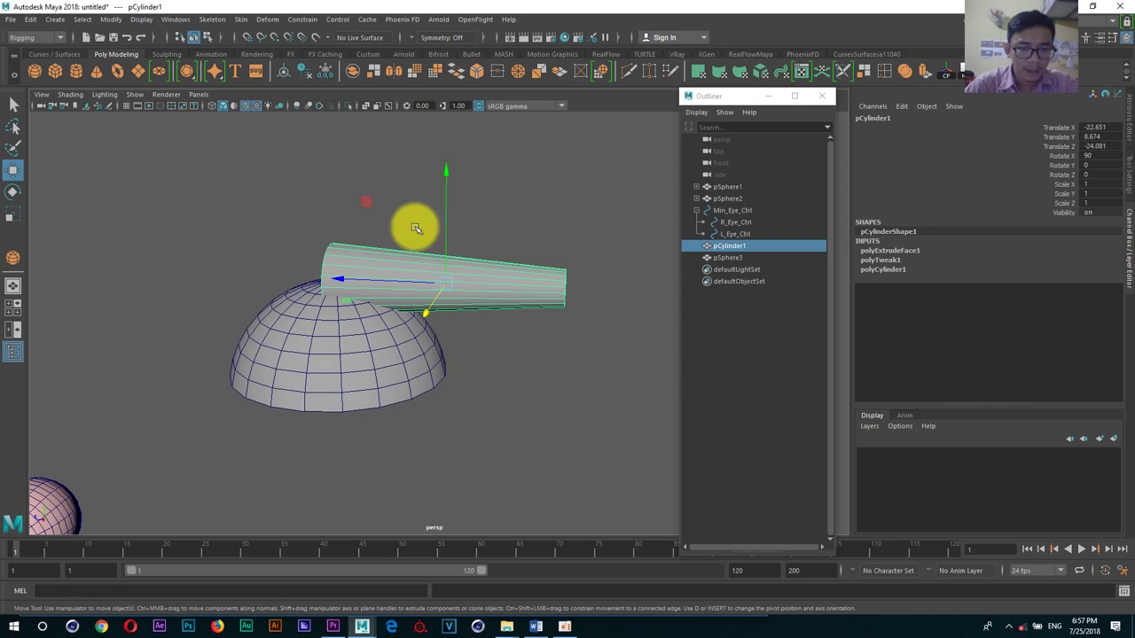
Step: Raise the cylinder above the dome, then select both and parent them with P
left_click_drag(443, 216, 440, 195)
left_click(424, 307)
left_click(512, 249)
mouse_move(468, 310)
left_mouse_down("alt")
mouse_move(397, 359)
mouse_move(464, 319)
left_mouse_up("alt")
left_click(340, 372)
left_click(464, 254)
left_click(342, 369)
mouse_move(343, 369)
left_mouse_down("alt")
mouse_move(405, 380)
mouse_move(423, 371)
left_mouse_up("alt")
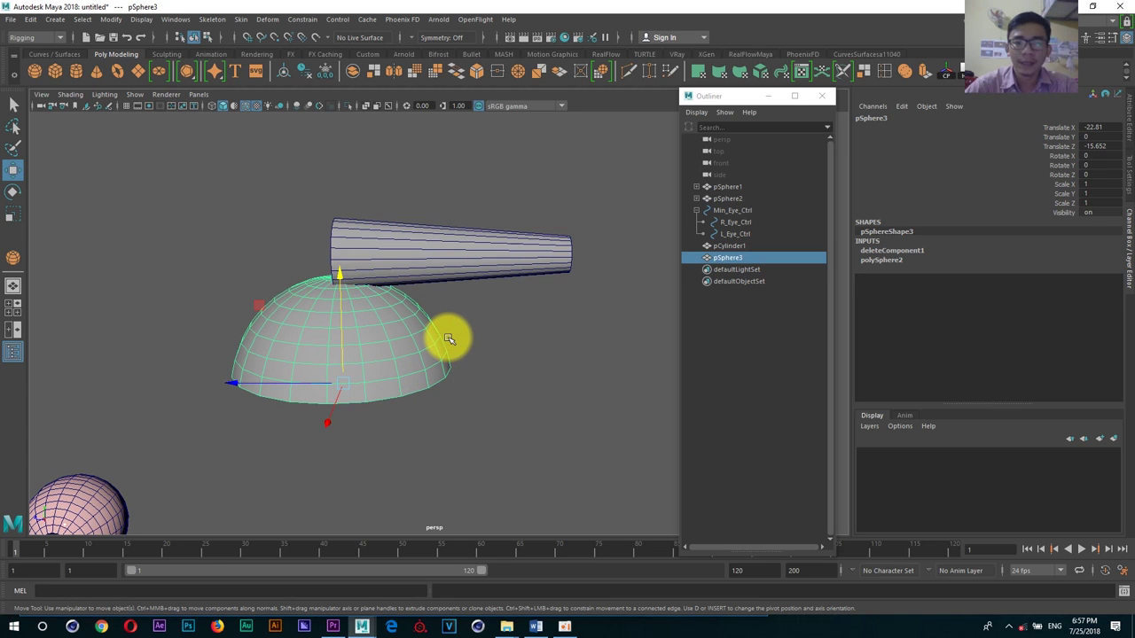
left_click(451, 260)
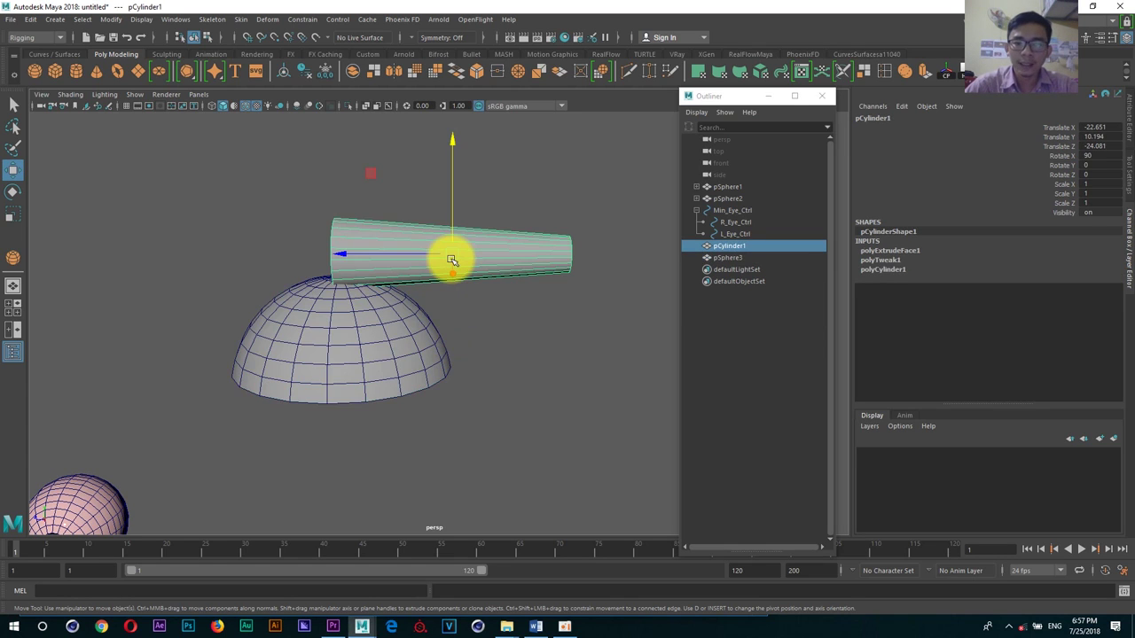
left_click(368, 350)
left_click(403, 271)
left_click(373, 347)
left_click(396, 263, "shift")
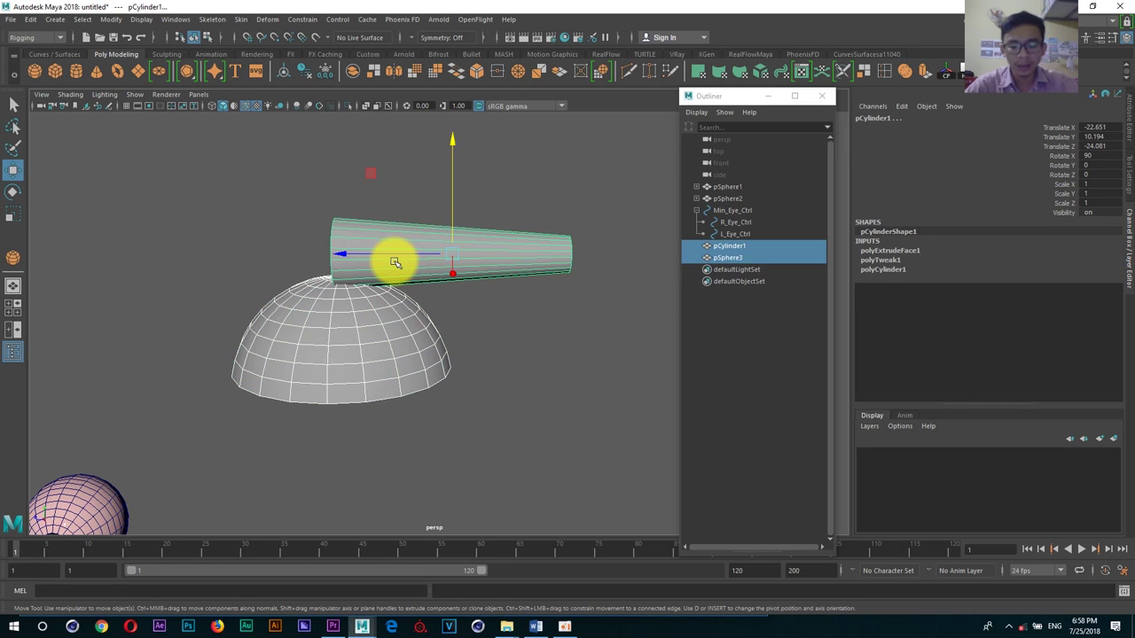
key("p")
Step: Undo the wrong-way parenting of the hemisphere under the cylinder
left_click(410, 250)
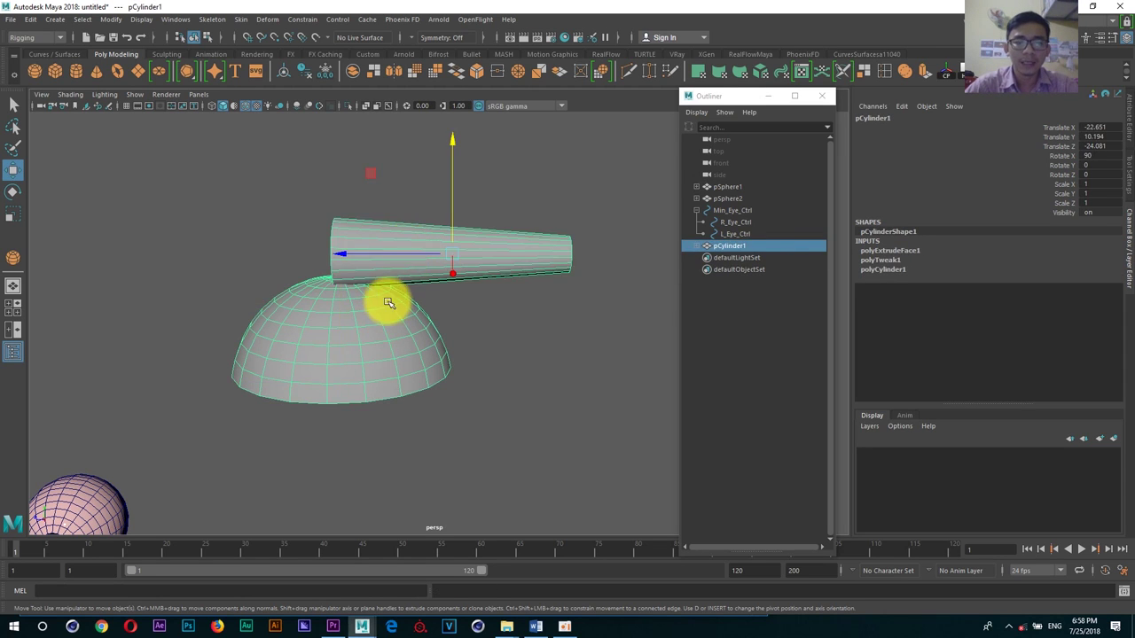
left_click_drag(387, 304, 414, 305, "alt")
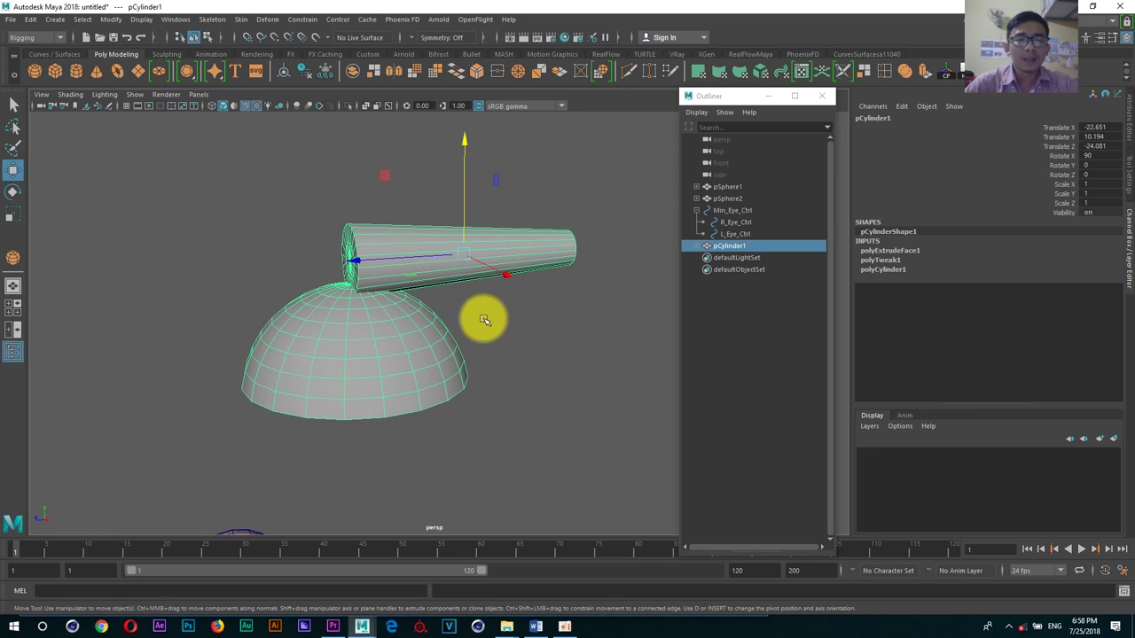
left_click(31, 19)
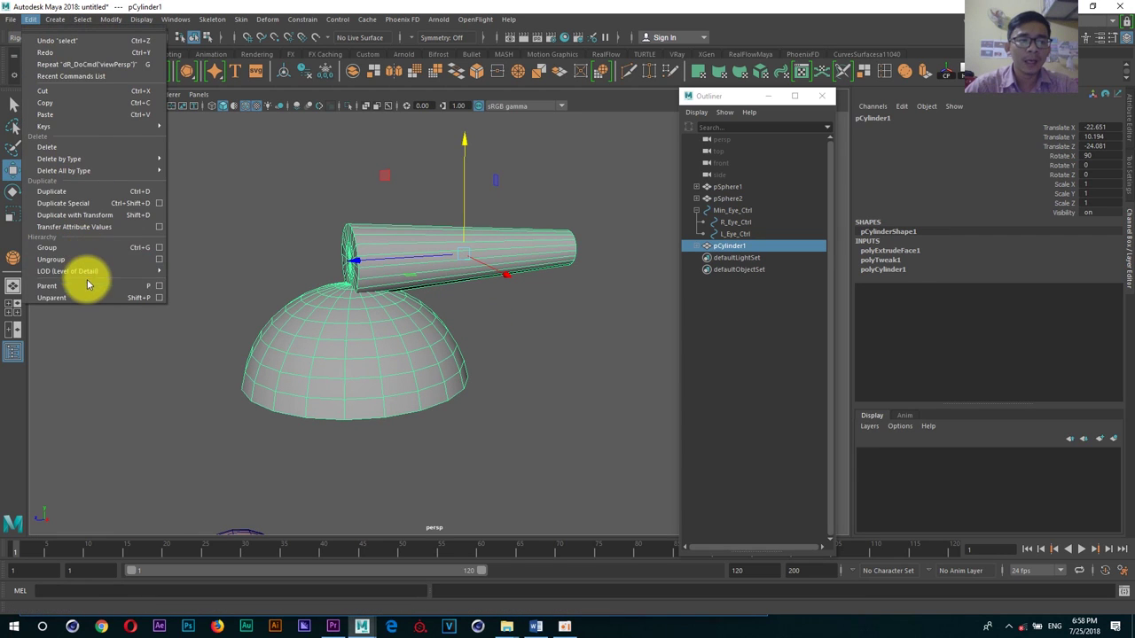
left_click(301, 165)
left_click(301, 22)
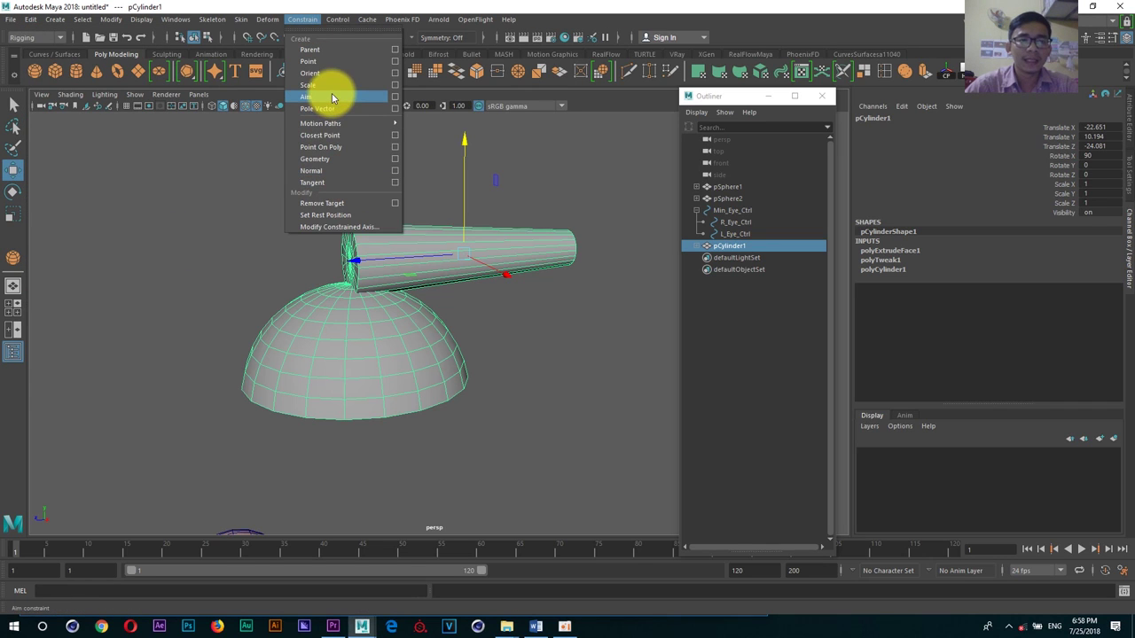
key("Escape")
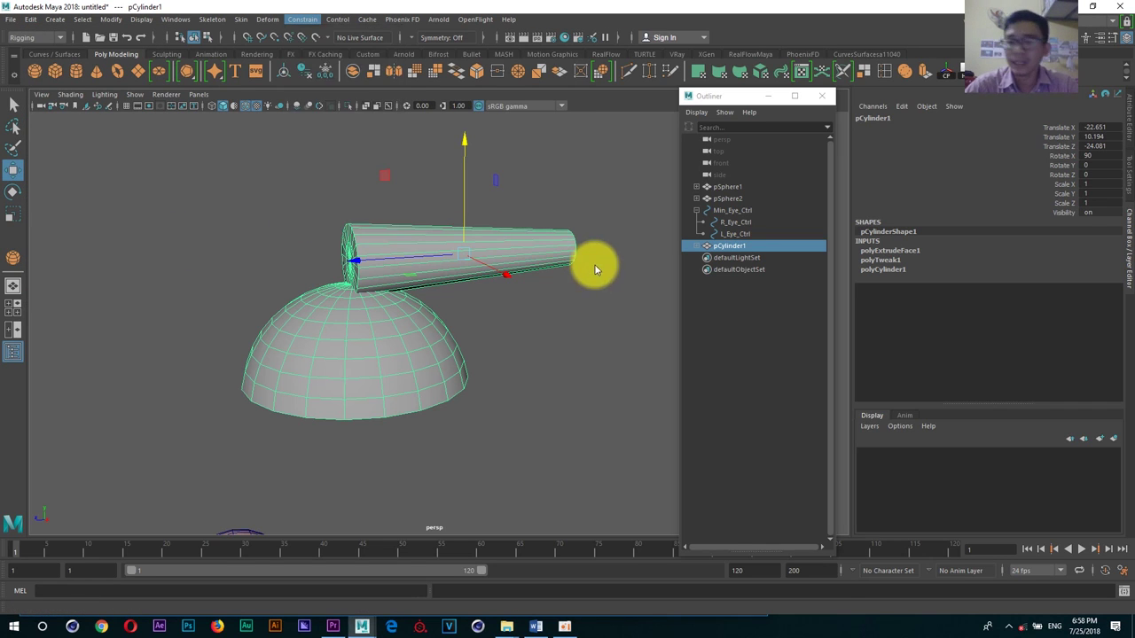
key("ctrl+z")
key("ctrl+z")
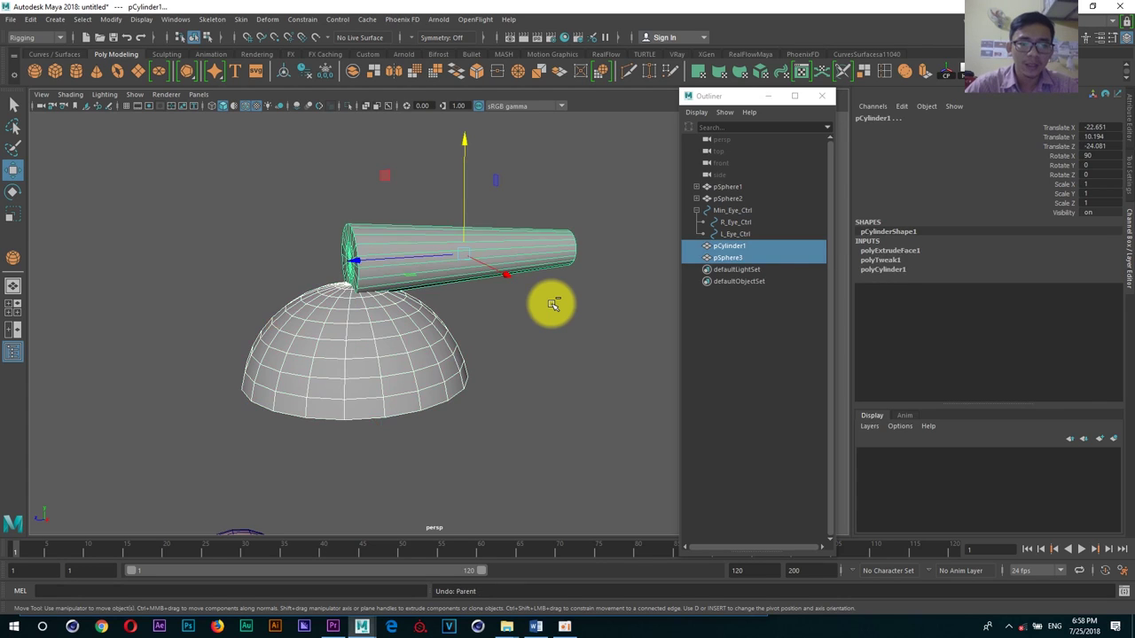
key("ctrl+z")
key("shift+z")
key("ctrl+z")
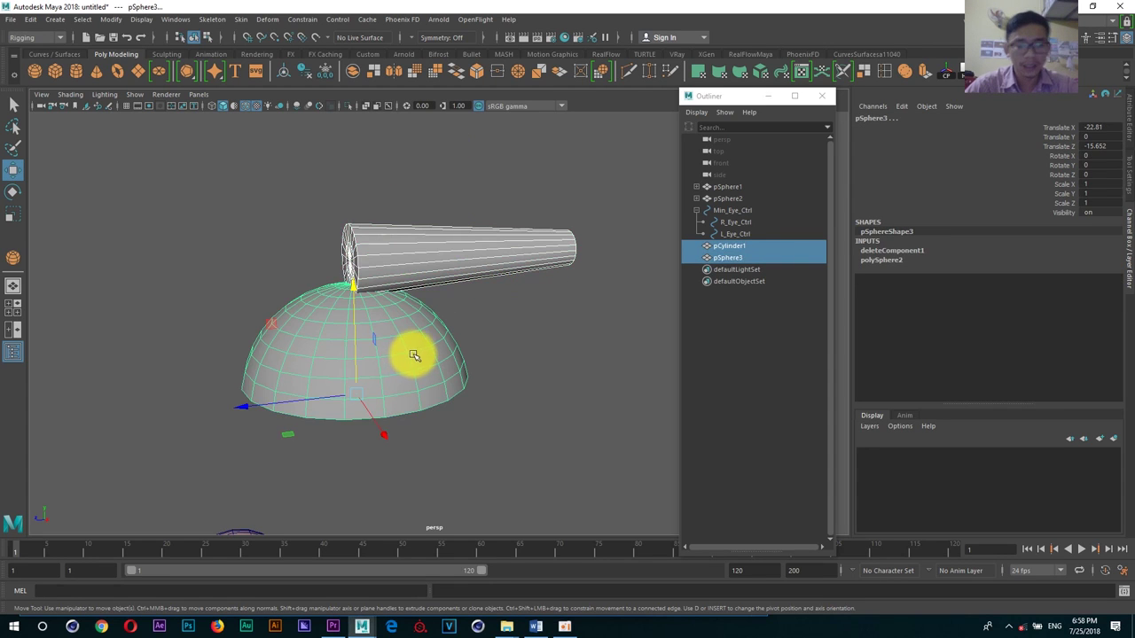
key("ctrl+z")
Step: Parent pCylinder1 under the dome, try a Y rotation, then revert it
key("p")
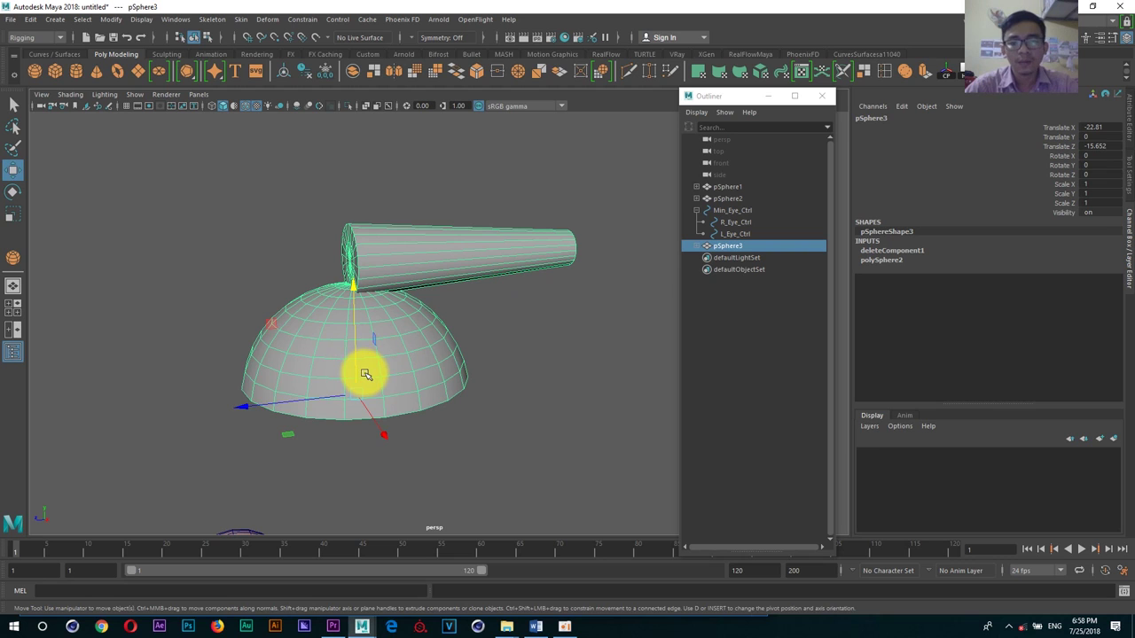
key("e")
mouse_move(362, 435)
left_mouse_down()
mouse_move(169, 431)
mouse_move(278, 437)
mouse_move(471, 411)
mouse_move(222, 428)
mouse_move(274, 405)
mouse_move(443, 382)
left_mouse_up()
key("w")
Step: In the front view, draw a NURBS circle around the top sphere and nudge it left in X
mouse_move(458, 316)
left_mouse_down("alt")
mouse_move(468, 291)
mouse_move(368, 309)
mouse_move(393, 319)
mouse_move(423, 311)
left_mouse_up("alt")
key("space")
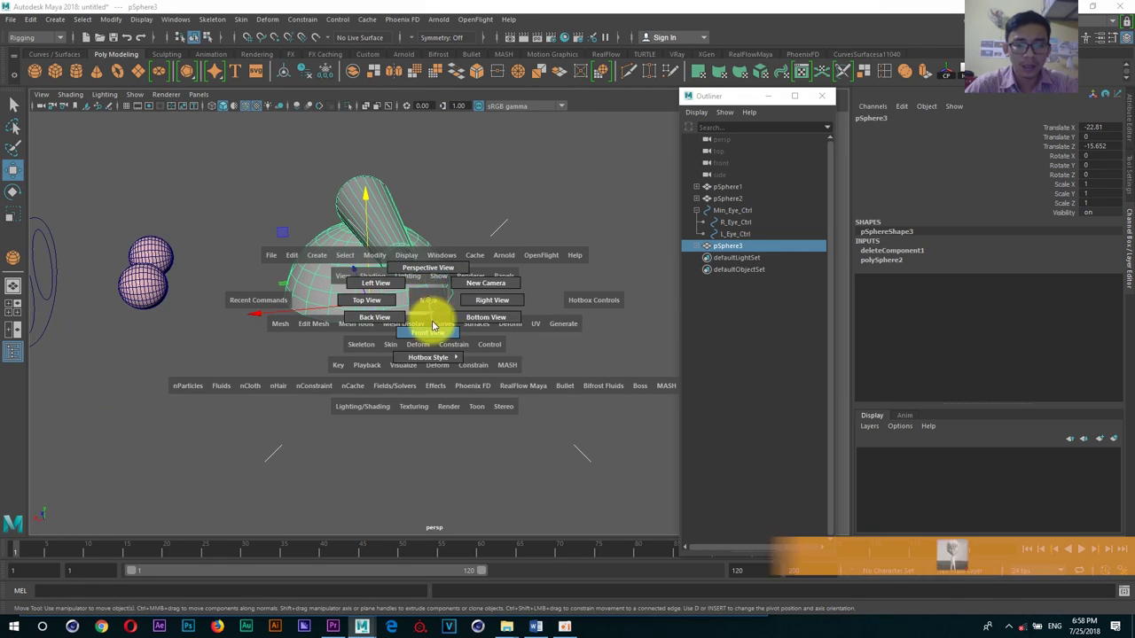
left_click(49, 55)
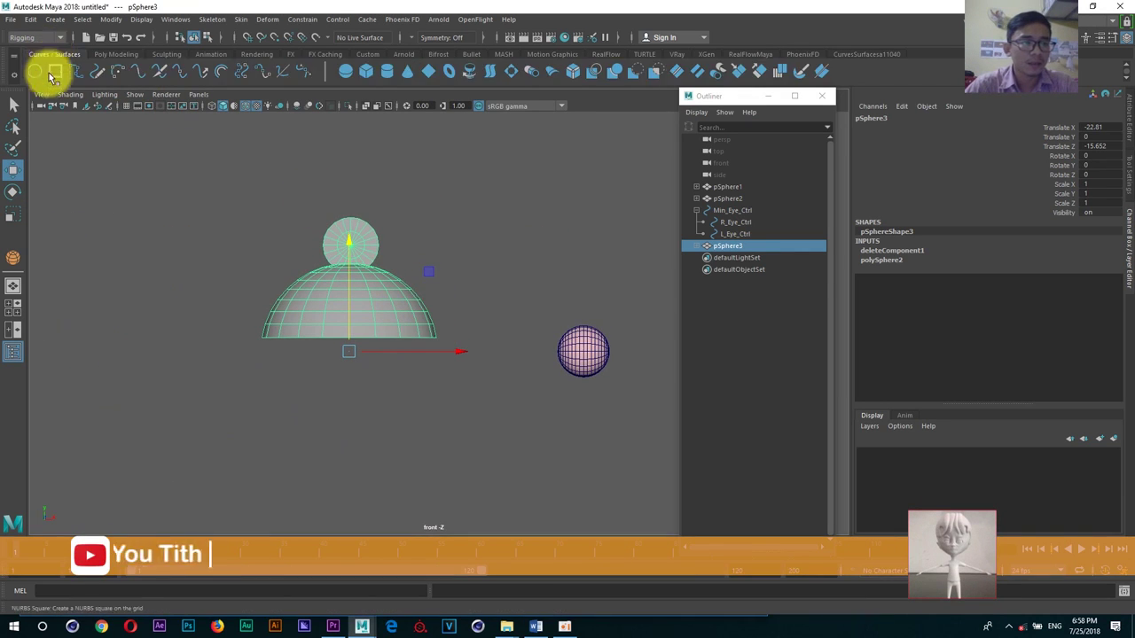
left_click(33, 71)
left_click_drag(353, 245, 397, 269)
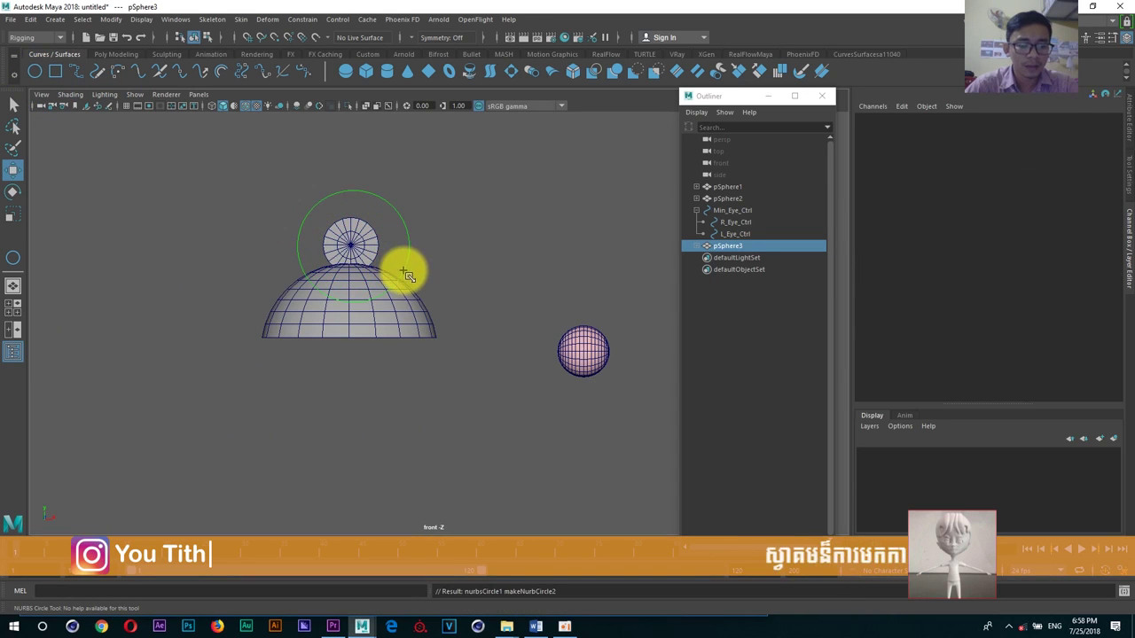
key("w")
scroll(385, 245, "up", 2)
left_click_drag(411, 228, 402, 227)
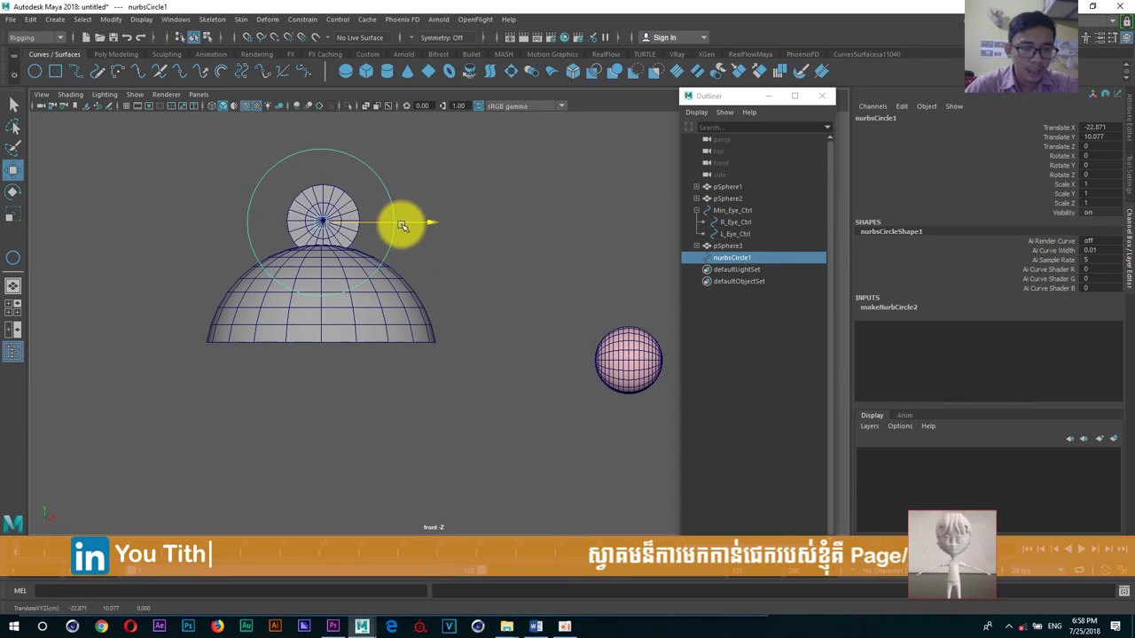
Step: Return to the perspective view, orbit to a side-on angle, and select the dome
key("space")
mouse_move(367, 236)
left_mouse_down()
mouse_move(387, 236)
mouse_move(423, 284)
mouse_move(346, 344)
left_mouse_up()
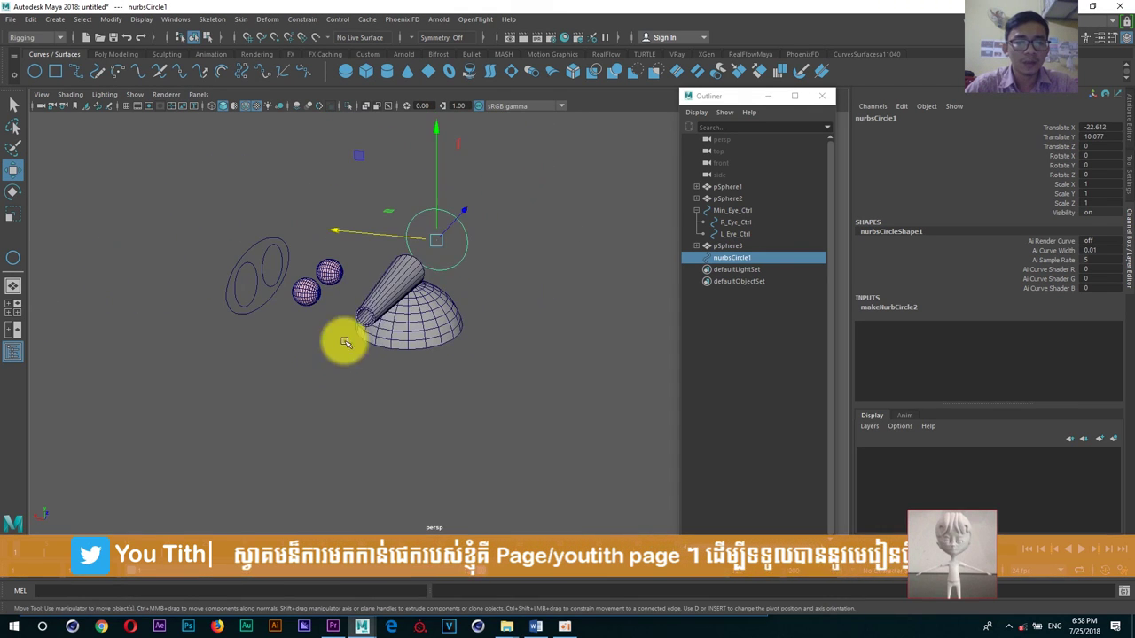
mouse_move(458, 219)
left_mouse_down("alt")
mouse_move(324, 337)
mouse_move(513, 333)
mouse_move(458, 332)
mouse_move(459, 342)
mouse_move(456, 294)
mouse_move(388, 372)
mouse_move(286, 331)
left_mouse_up("alt")
left_click(281, 333)
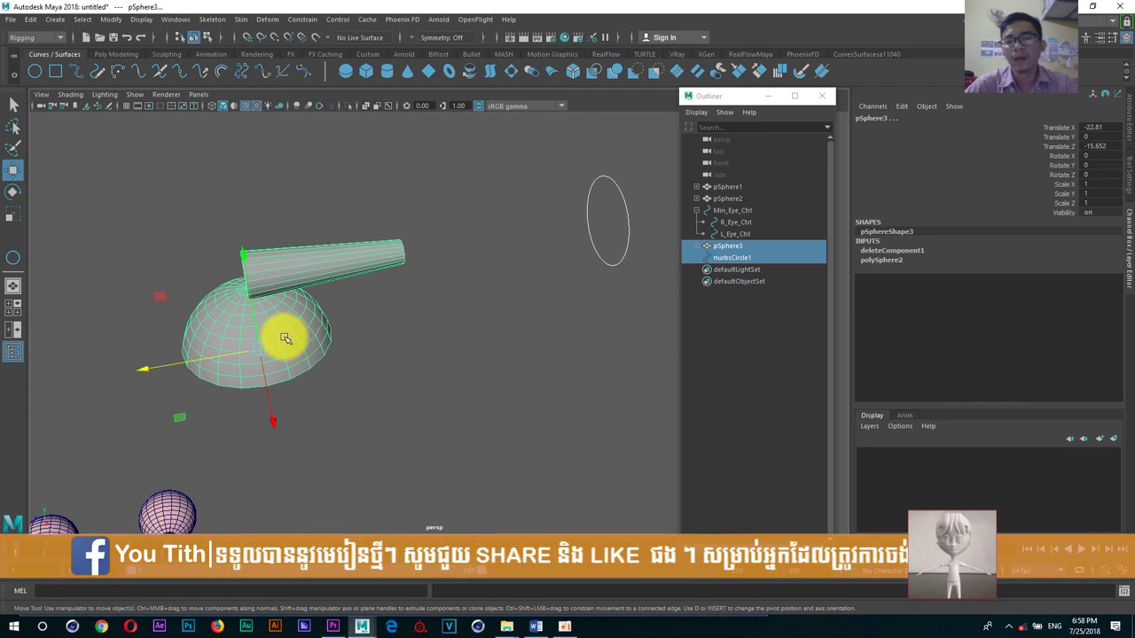
Step: Aim-constrain the dome to nurbsCircle1 and position the circle out front at Translate Z -58.069
left_click(342, 21)
mouse_move(303, 19)
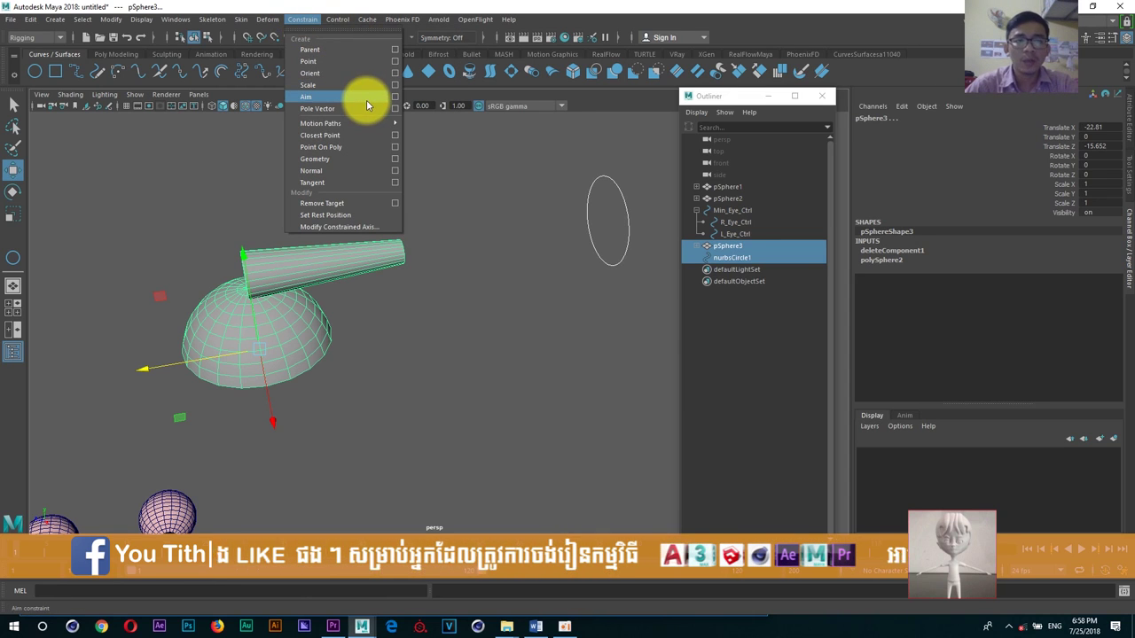
left_click(367, 97)
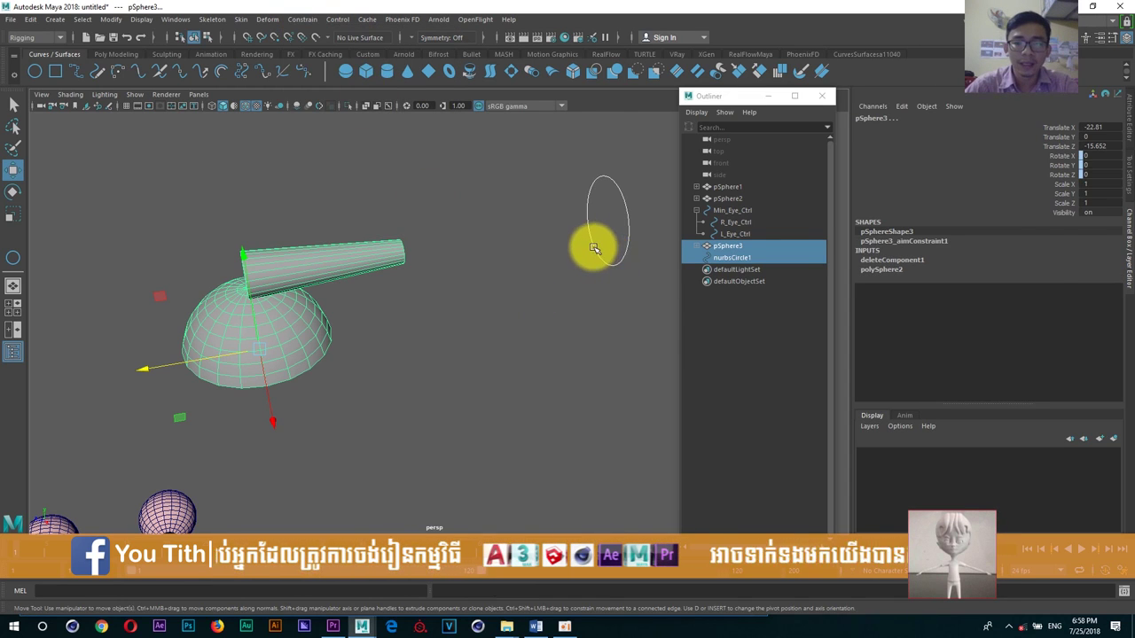
left_click(594, 249)
left_click_drag(578, 215, 426, 144)
mouse_move(467, 230)
left_mouse_down()
mouse_move(274, 262)
mouse_move(266, 487)
mouse_move(537, 314)
mouse_move(494, 277)
mouse_move(423, 334)
mouse_move(581, 315)
left_mouse_up()
key("ctrl+z")
key("ctrl+z")
key("ctrl+z")
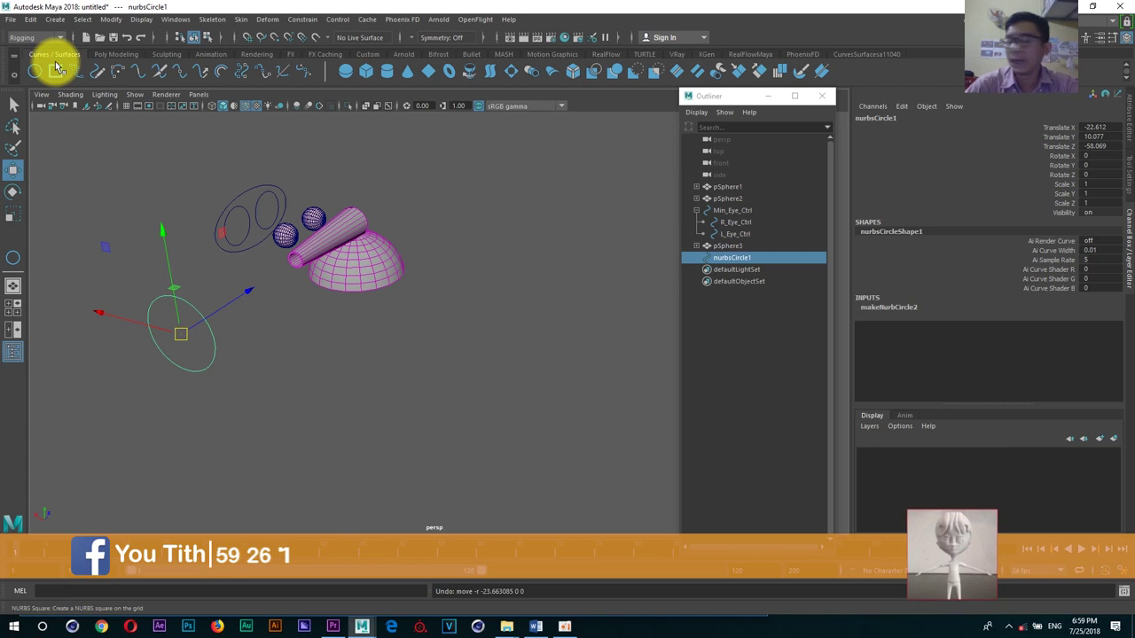
left_click(142, 19)
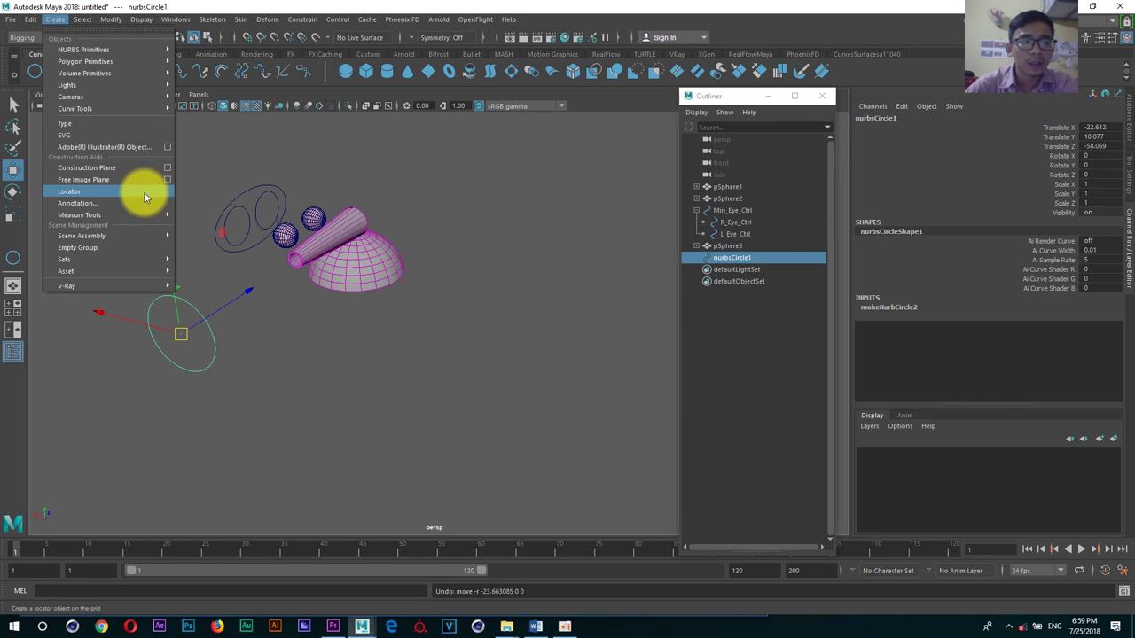
left_click(146, 197)
middle_click_drag(310, 334, 365, 369, "alt")
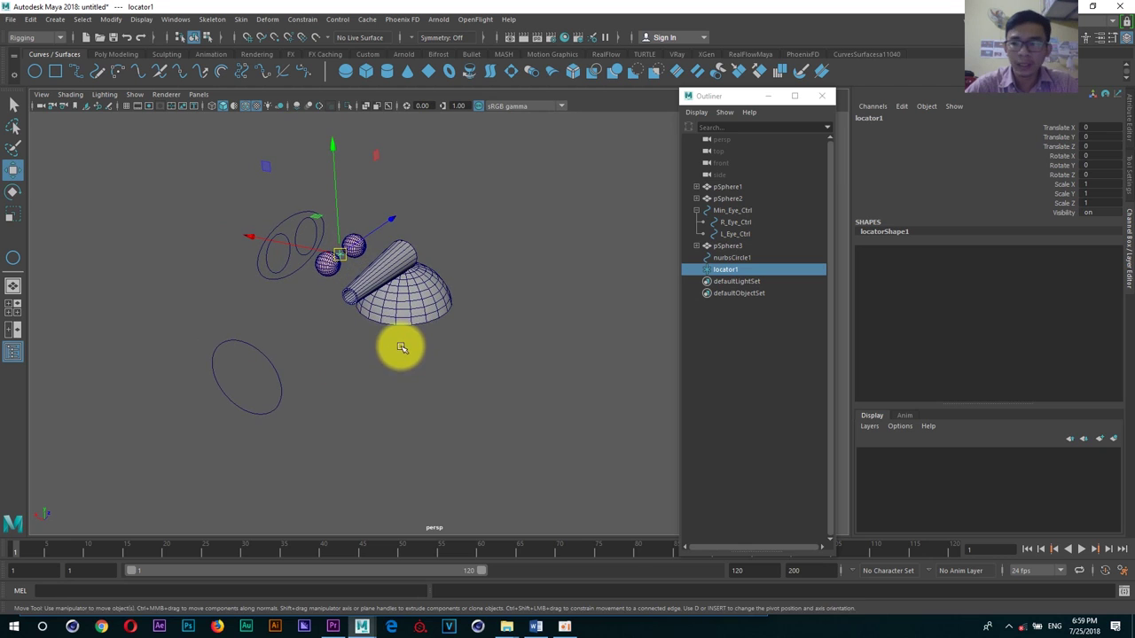
key("r")
mouse_move(340, 255)
left_mouse_down()
mouse_move(413, 231)
mouse_move(324, 256)
mouse_move(498, 333)
left_mouse_up()
key("w")
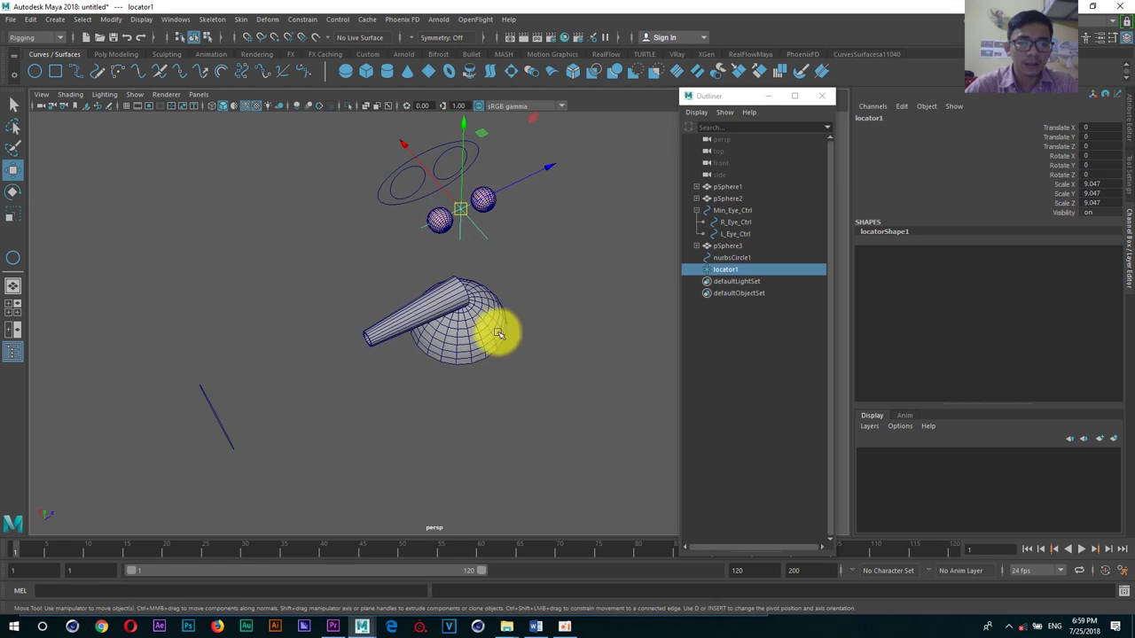
left_click(221, 416)
left_click(476, 253)
left_click(456, 204)
key("space")
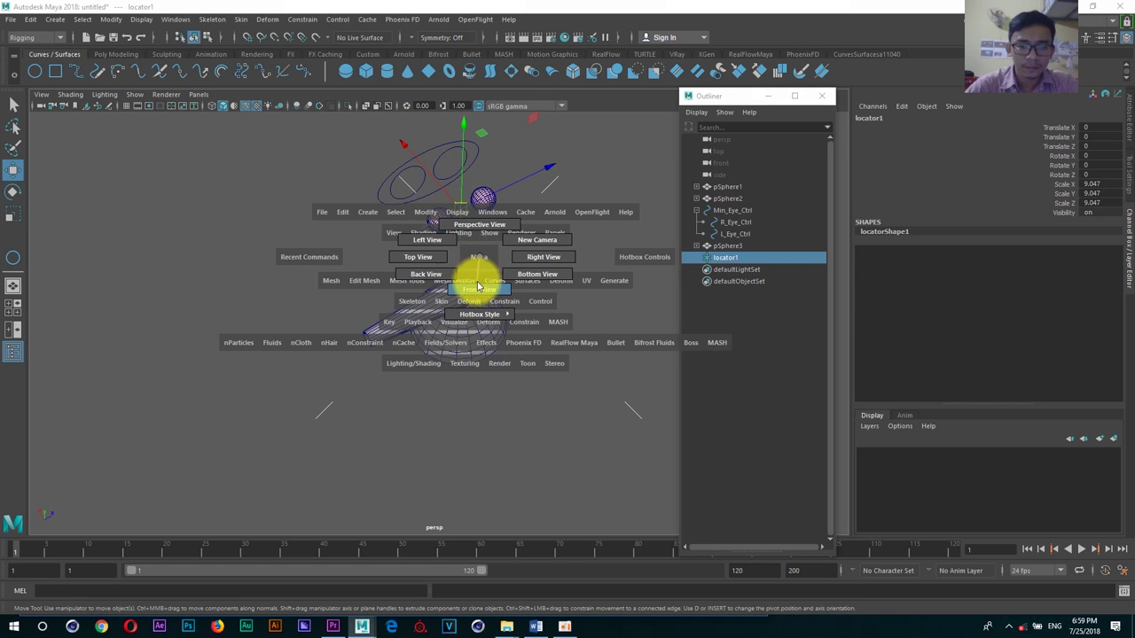
left_click_drag(472, 284, 480, 287)
scroll(532, 299, "down", 1)
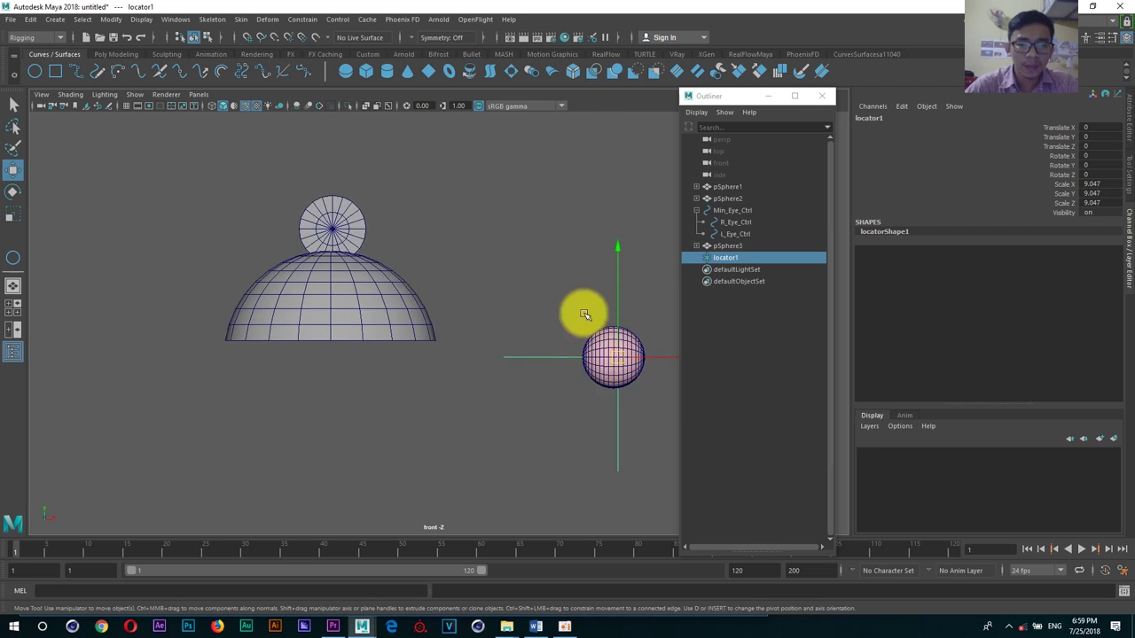
middle_click_drag(583, 311, 565, 353, "alt")
middle_click_drag(666, 316, 383, 195)
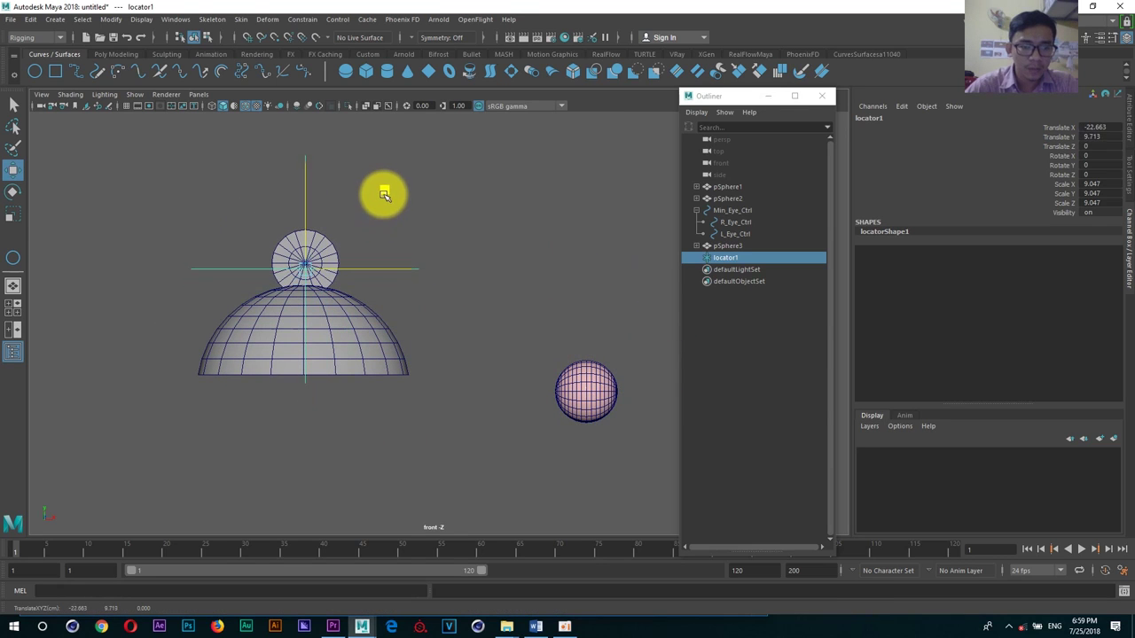
key("space")
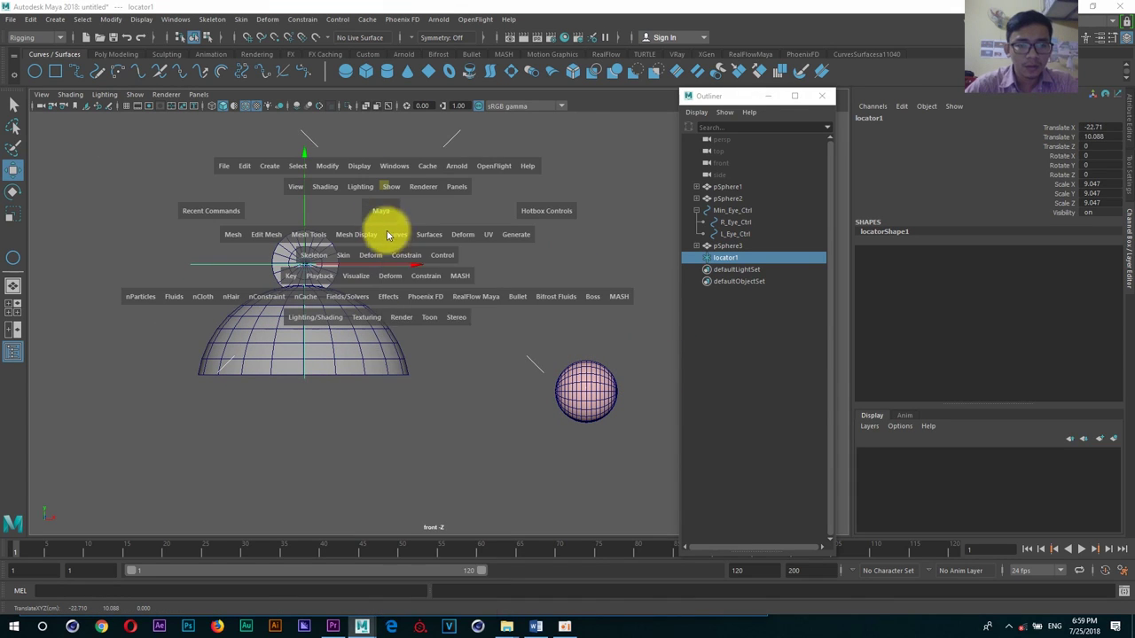
left_click(366, 229)
key("space")
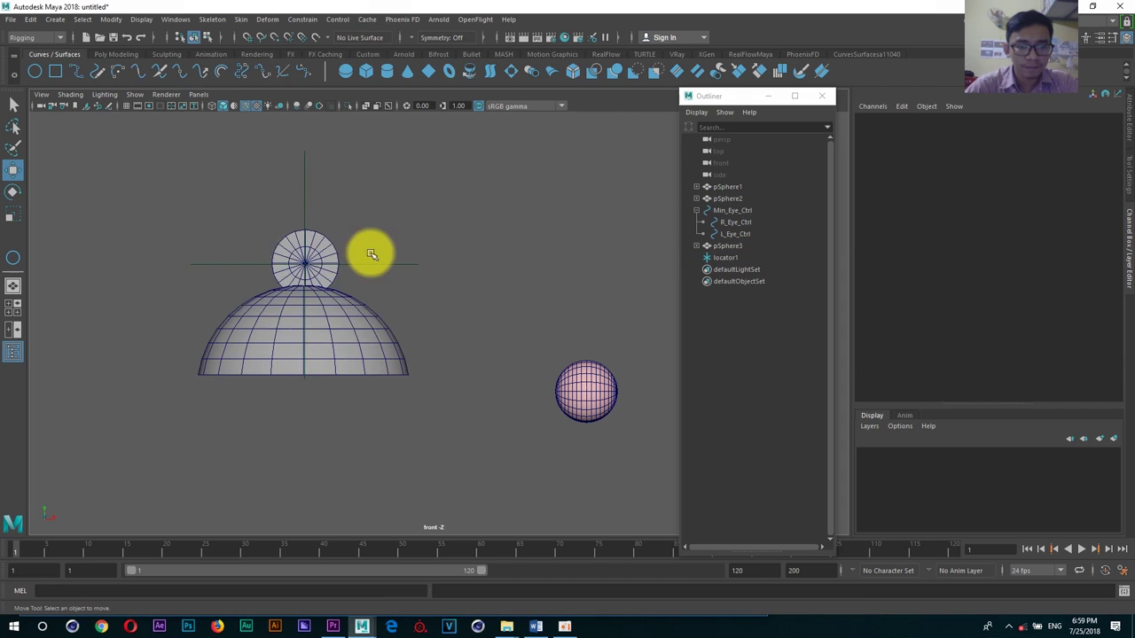
scroll(373, 252, "down", 2)
key("space")
left_click_drag(377, 277, 375, 254)
mouse_move(443, 314)
left_mouse_down("alt")
mouse_move(453, 301)
mouse_move(573, 293)
mouse_move(324, 289)
mouse_move(236, 304)
left_mouse_up("alt")
left_click(481, 285)
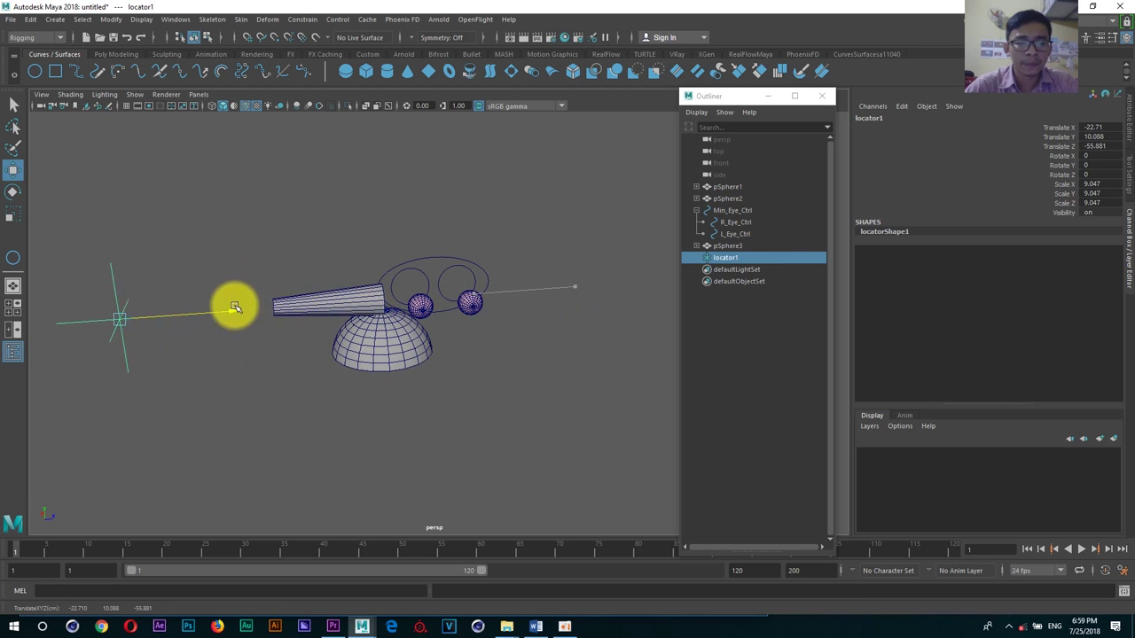
middle_click_drag(236, 304, 458, 254, "alt")
left_click(55, 18)
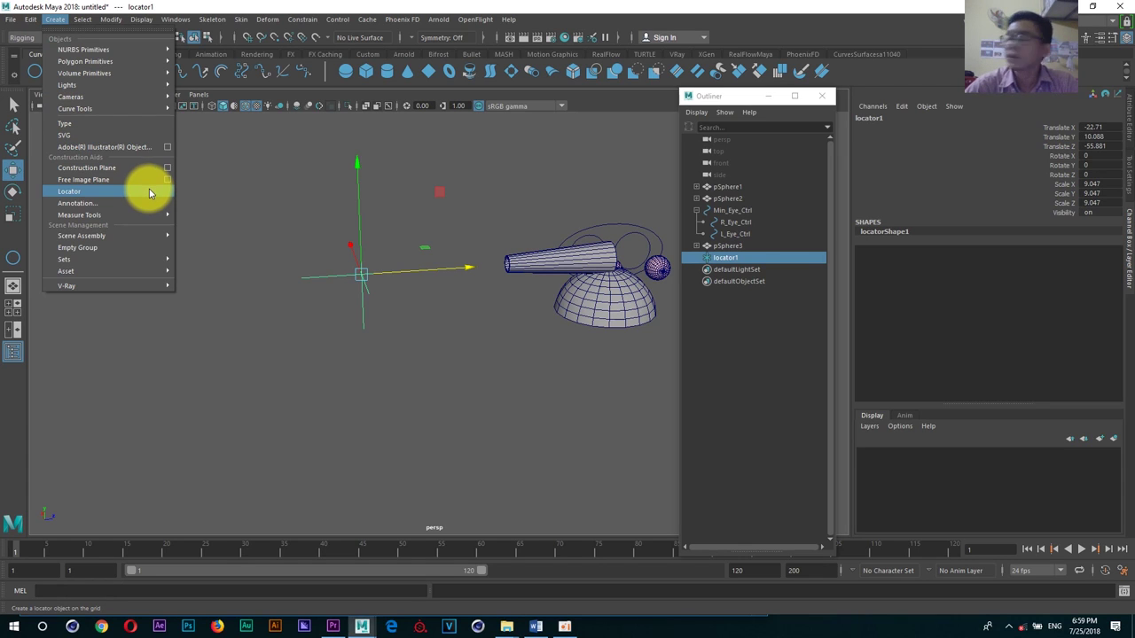
left_click(320, 202)
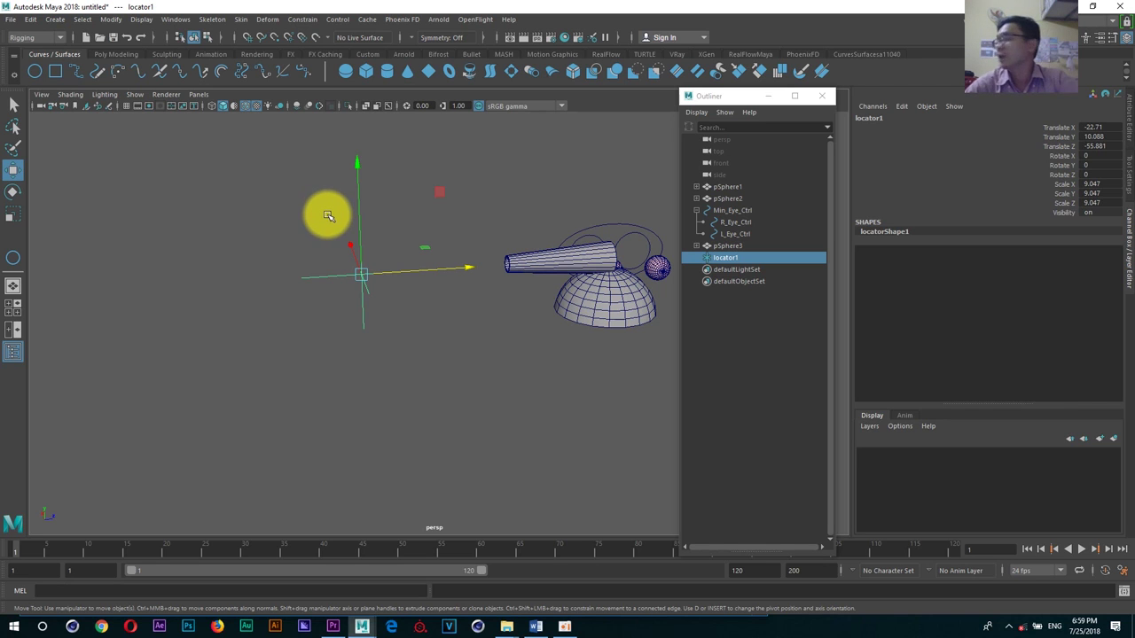
left_click_drag(328, 217, 373, 294, "alt")
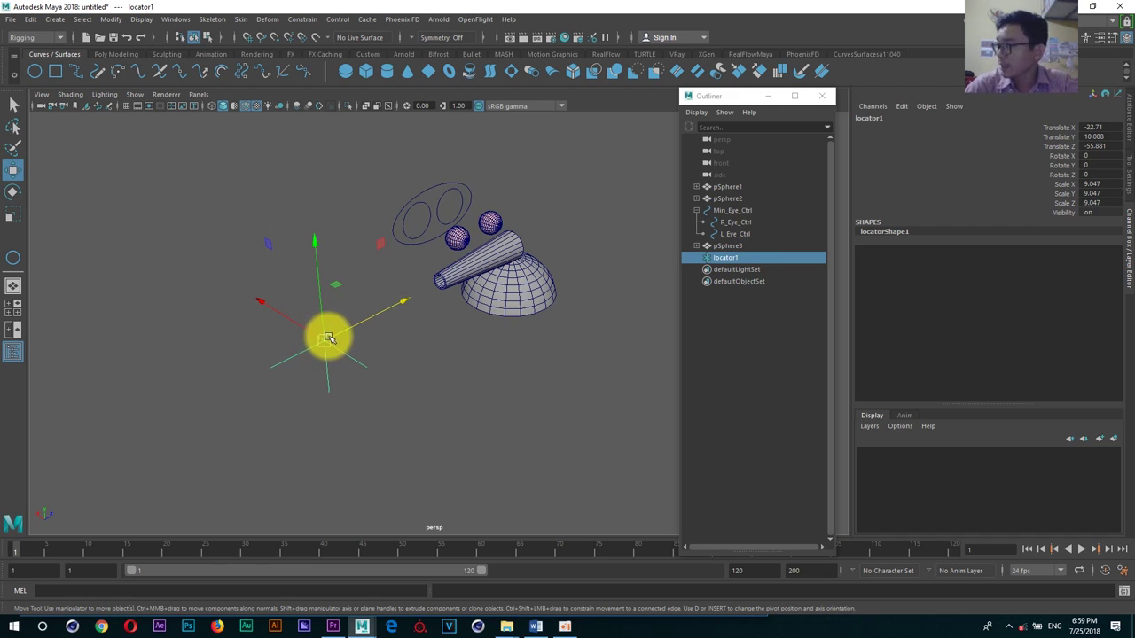
left_click_drag(328, 339, 321, 321, "alt")
left_click(520, 268)
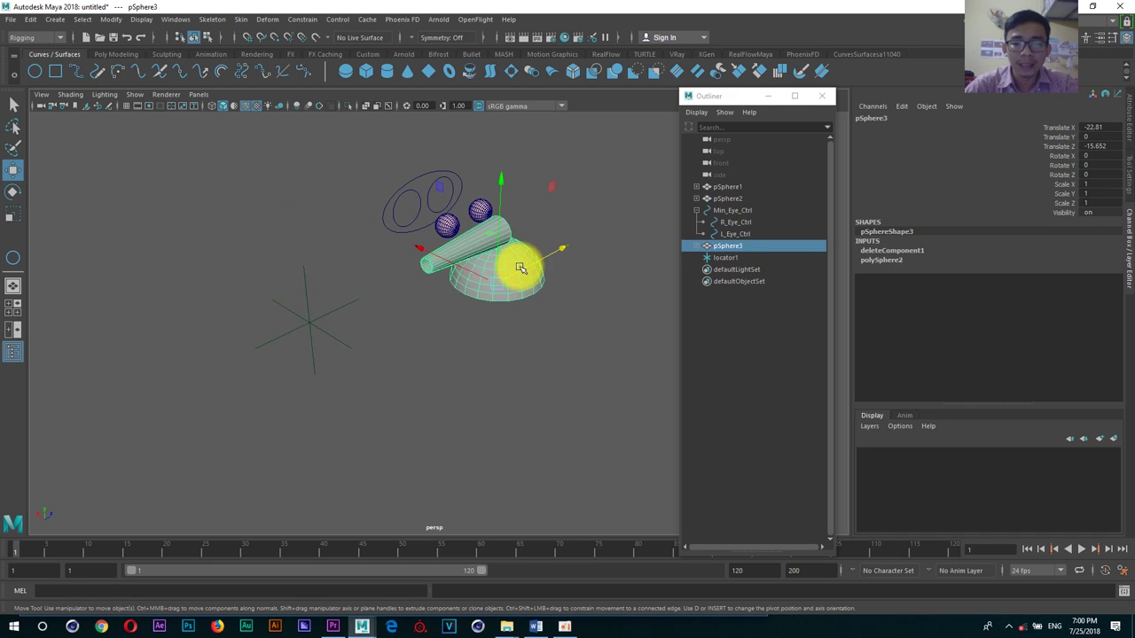
Step: Aim-constrain the cannon base pSphere3 to locator1
left_click(310, 323)
left_click(496, 310, "shift")
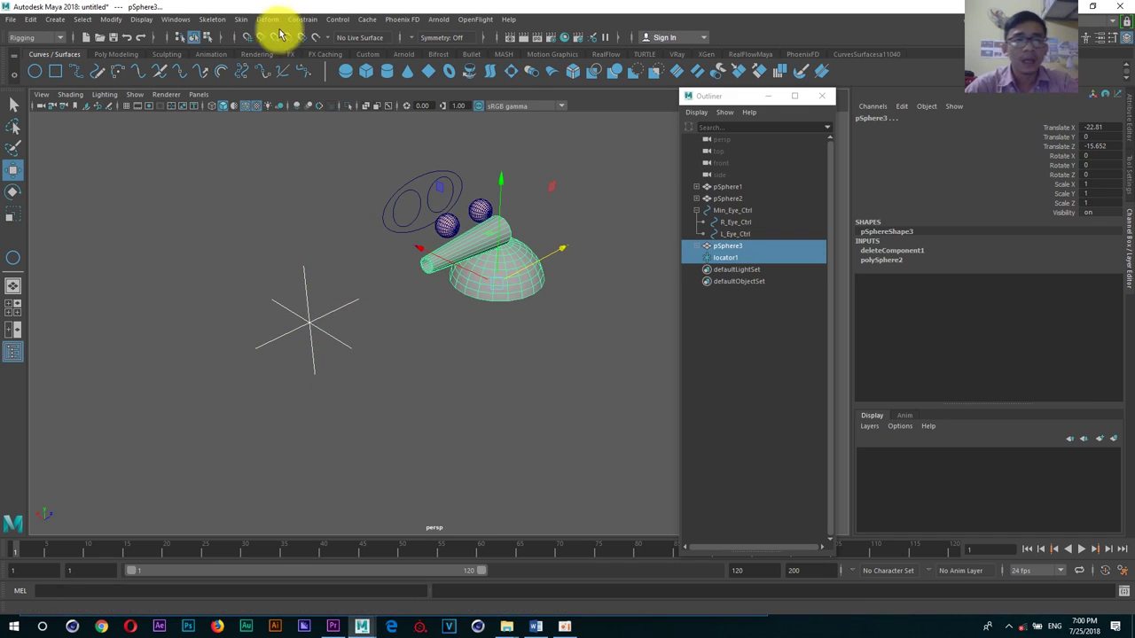
left_click(348, 22)
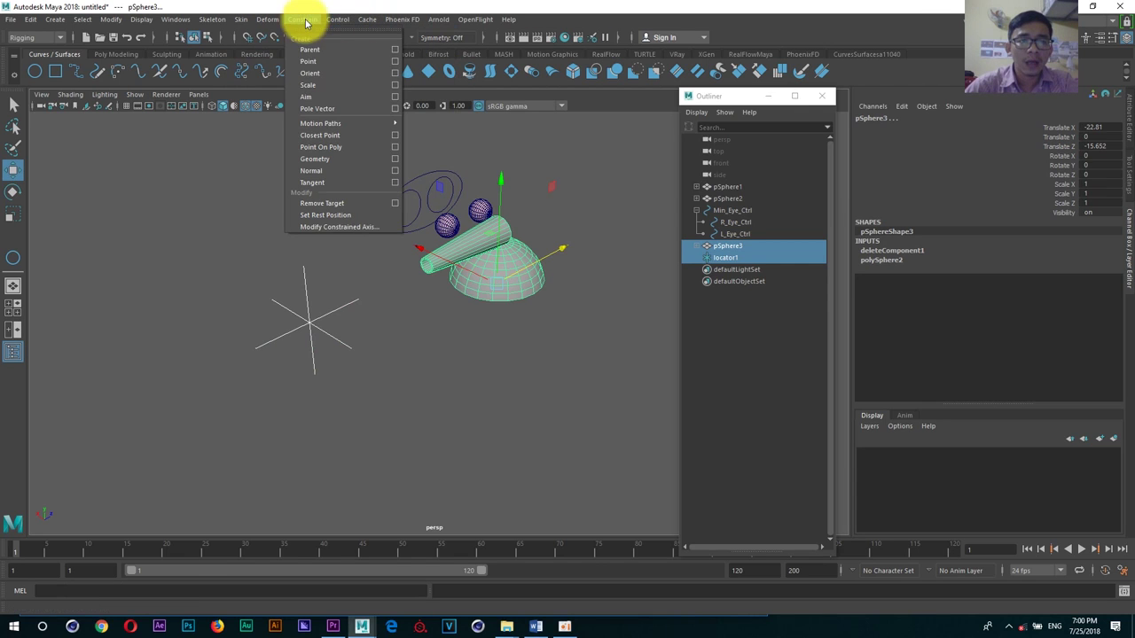
left_click(306, 75)
Step: Drag locator1 around to watch the cannon follow, undoing the last move
mouse_move(313, 312)
left_mouse_down()
mouse_move(495, 309)
mouse_move(337, 272)
mouse_move(347, 310)
left_mouse_up()
mouse_move(317, 270)
left_mouse_down()
mouse_move(574, 200)
mouse_move(479, 307)
left_mouse_up()
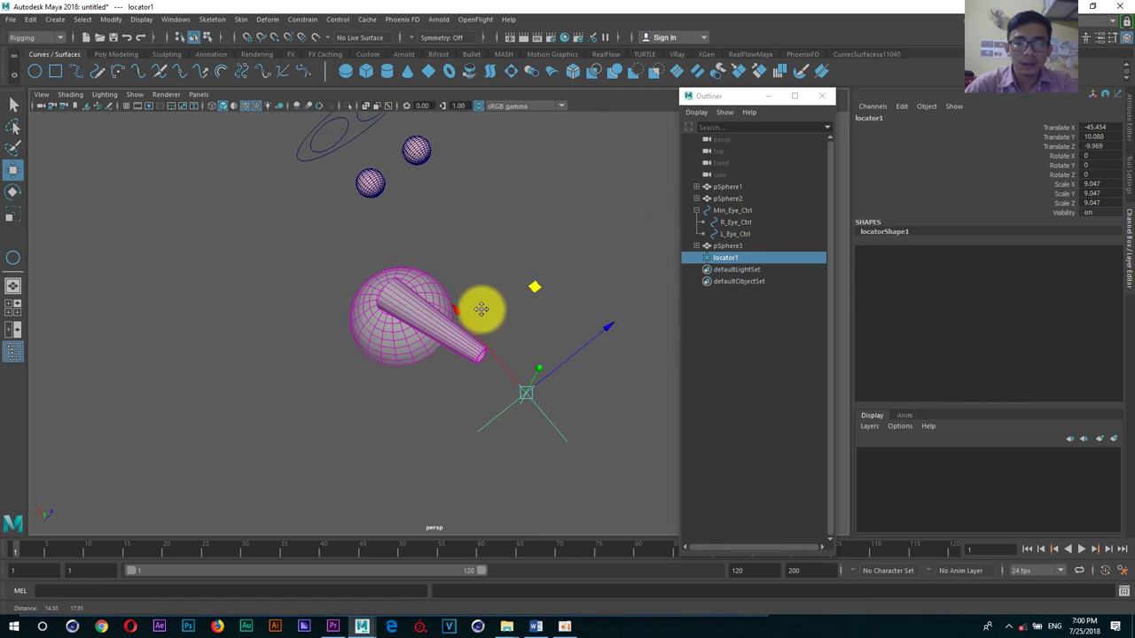
mouse_move(539, 292)
middle_mouse_down()
mouse_move(239, 157)
mouse_move(311, 343)
mouse_move(487, 228)
middle_mouse_up()
mouse_move(487, 228)
left_mouse_down("alt")
mouse_move(532, 264)
mouse_move(592, 256)
left_mouse_up("alt")
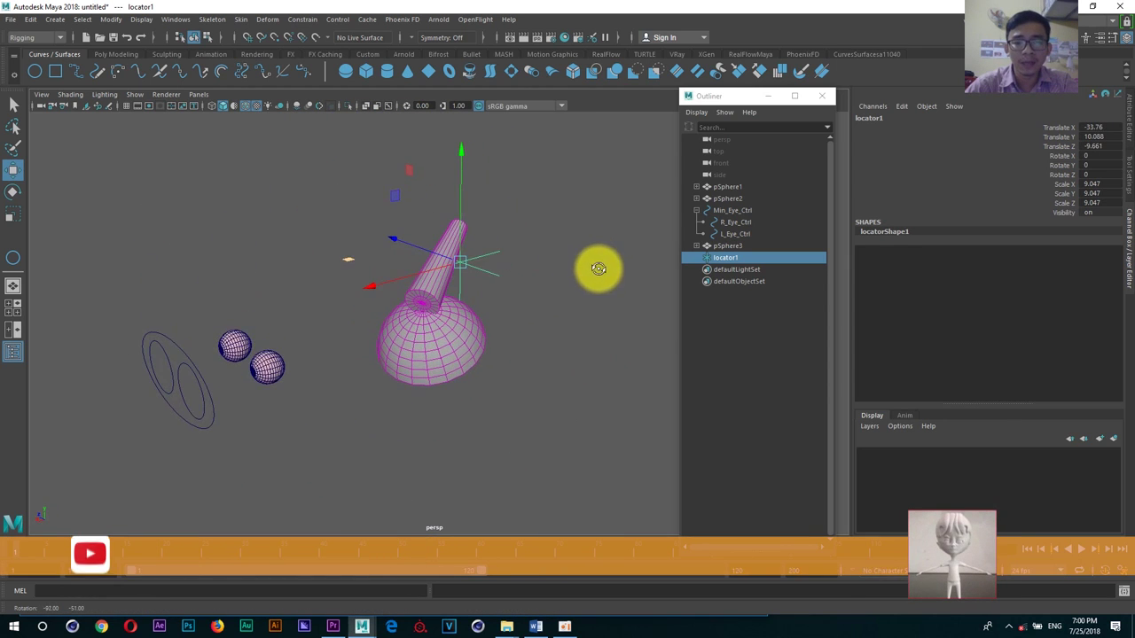
mouse_move(468, 316)
left_mouse_down("alt")
mouse_move(436, 278)
mouse_move(462, 290)
mouse_move(582, 144)
left_mouse_up("alt")
mouse_move(461, 296)
left_mouse_down("alt")
mouse_move(425, 369)
mouse_move(405, 314)
mouse_move(399, 368)
mouse_move(393, 293)
mouse_move(454, 265)
mouse_move(423, 235)
mouse_move(451, 144)
mouse_move(435, 261)
mouse_move(431, 228)
mouse_move(444, 326)
left_mouse_up("alt")
key("ctrl+z")
Step: Check the base and barrel, then test the aim again by moving locator1 and undoing each move
mouse_move(410, 269)
left_mouse_down("alt")
mouse_move(507, 272)
mouse_move(342, 296)
left_mouse_up("alt")
left_click(328, 312)
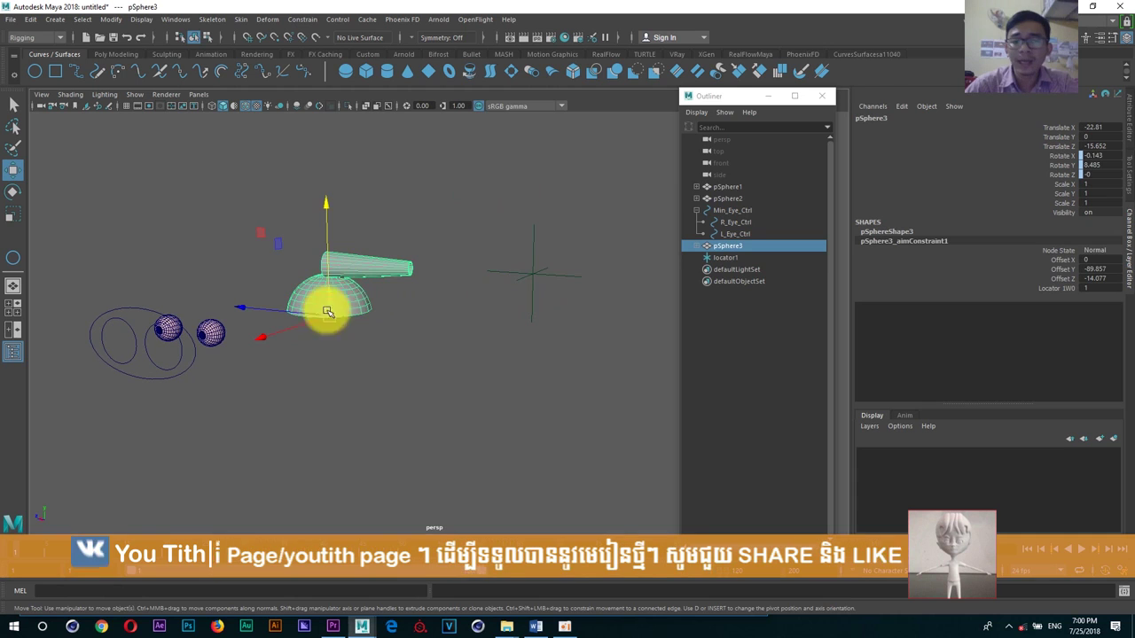
left_click(372, 268)
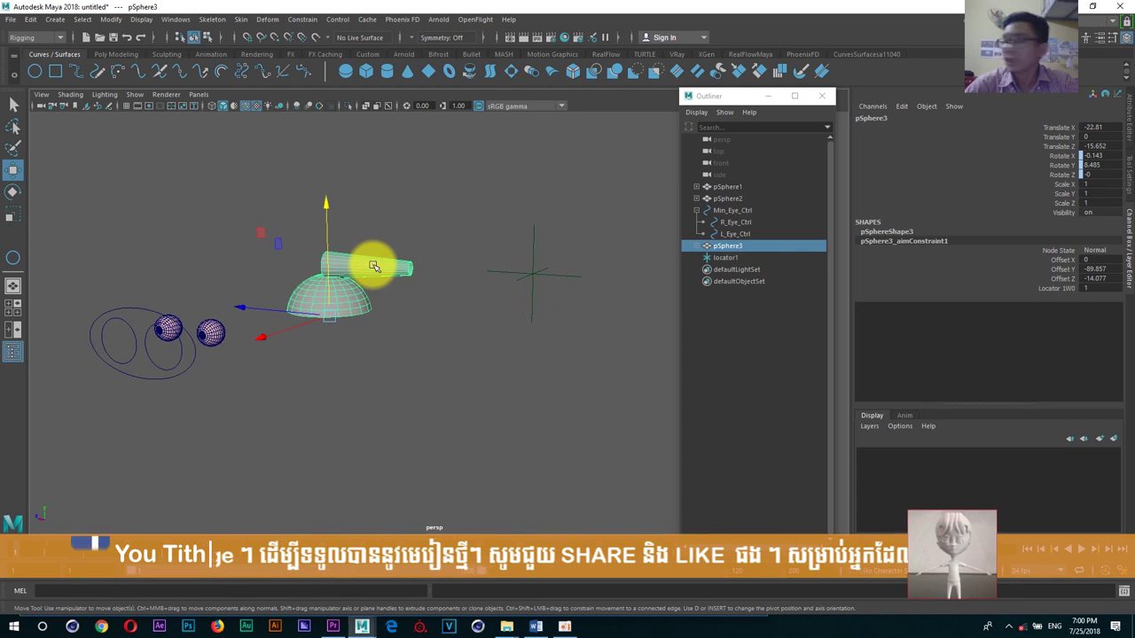
middle_click_drag(382, 274, 356, 279, "alt")
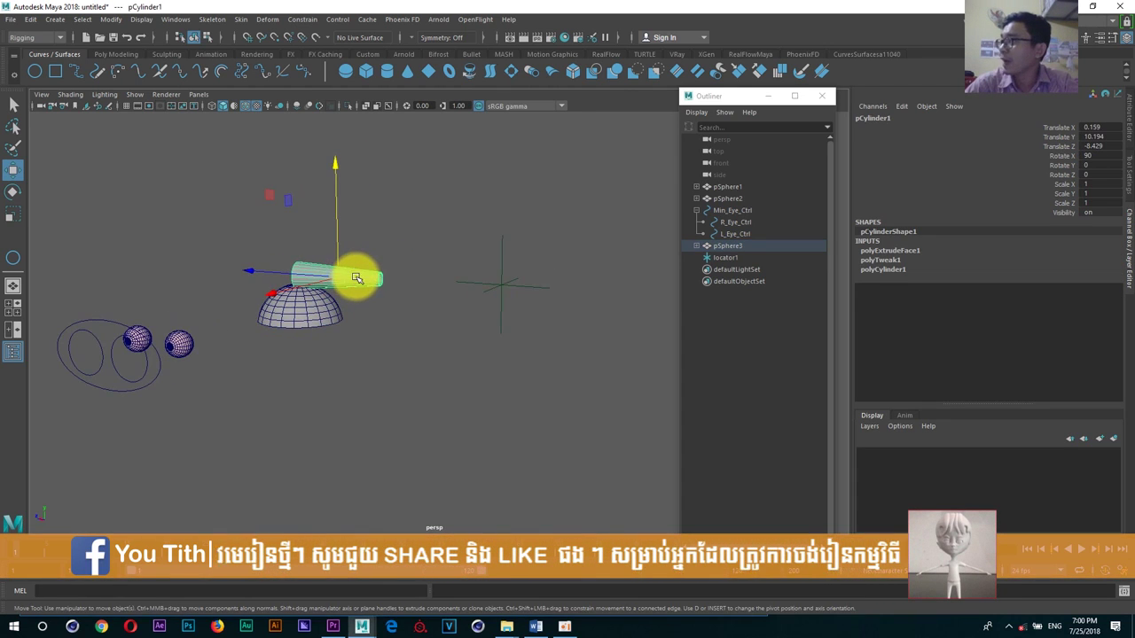
left_click(497, 287)
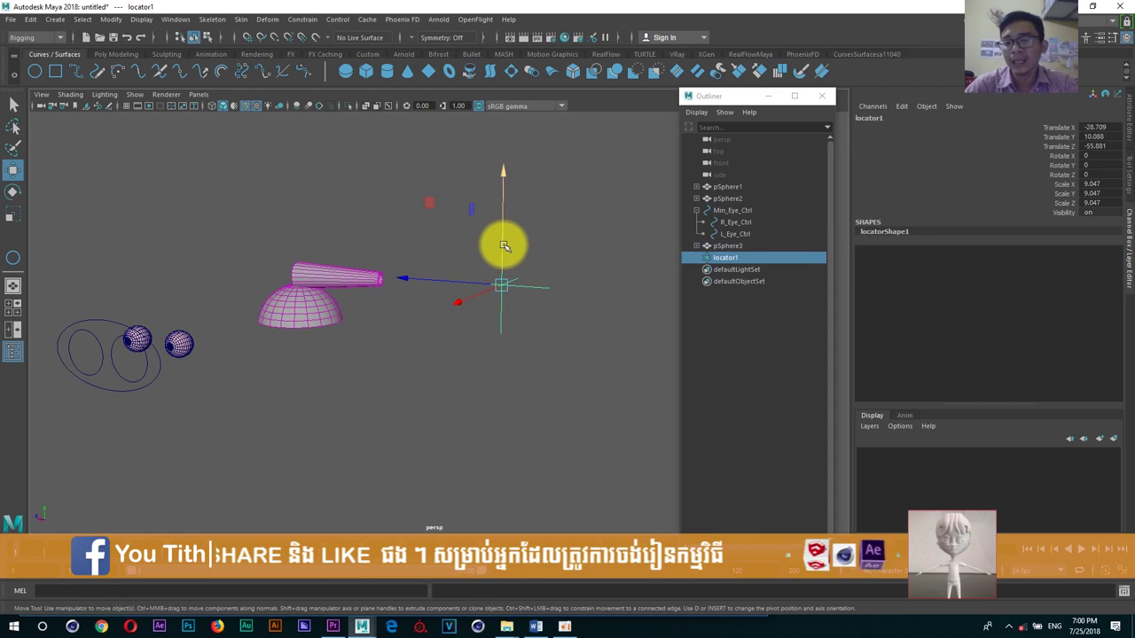
mouse_move(502, 229)
left_mouse_down("alt")
mouse_move(438, 260)
mouse_move(435, 328)
mouse_move(372, 376)
mouse_move(468, 370)
left_mouse_up("alt")
key("ctrl+z")
mouse_move(544, 317)
left_mouse_down("alt")
mouse_move(488, 354)
mouse_move(367, 296)
mouse_move(420, 263)
mouse_move(346, 360)
left_mouse_up("alt")
mouse_move(345, 359)
middle_mouse_down()
mouse_move(380, 233)
mouse_move(236, 165)
mouse_move(56, 311)
mouse_move(433, 337)
middle_mouse_up()
key("ctrl+z")
mouse_move(432, 337)
left_mouse_down("alt")
mouse_move(400, 329)
mouse_move(405, 260)
mouse_move(494, 274)
mouse_move(423, 329)
mouse_move(405, 314)
mouse_move(413, 263)
mouse_move(456, 278)
left_mouse_up("alt")
mouse_move(456, 278)
right_mouse_down("alt")
mouse_move(426, 311)
mouse_move(461, 322)
right_mouse_up("alt")
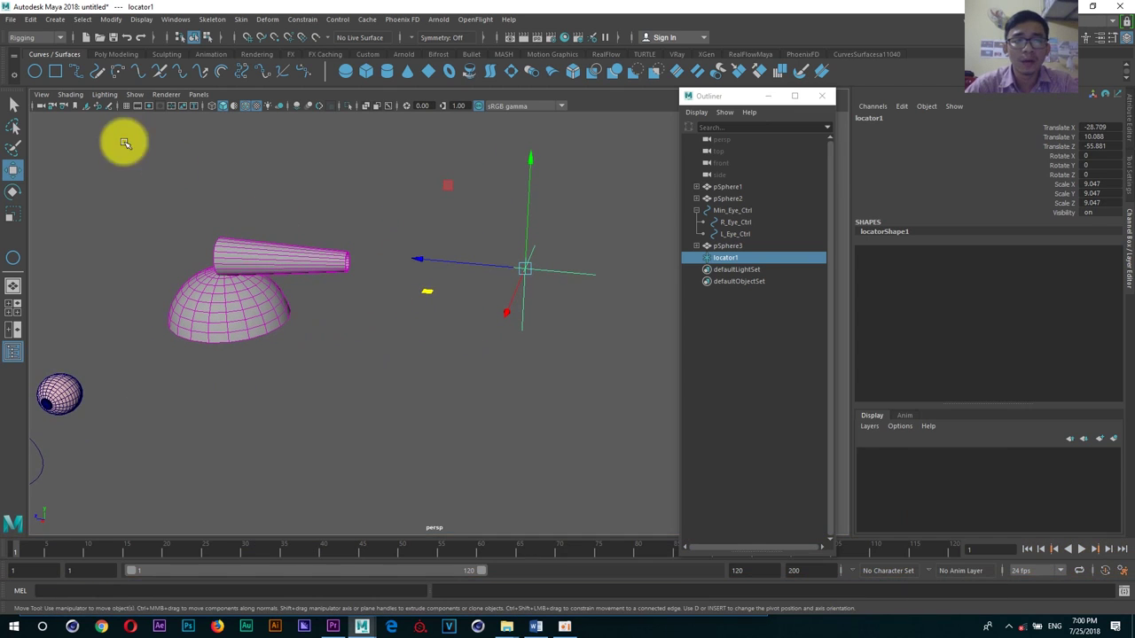
Step: Create a small polygon sphere pSphere4 and two locators, locator2 and locator3
left_click(117, 55)
left_click(34, 71)
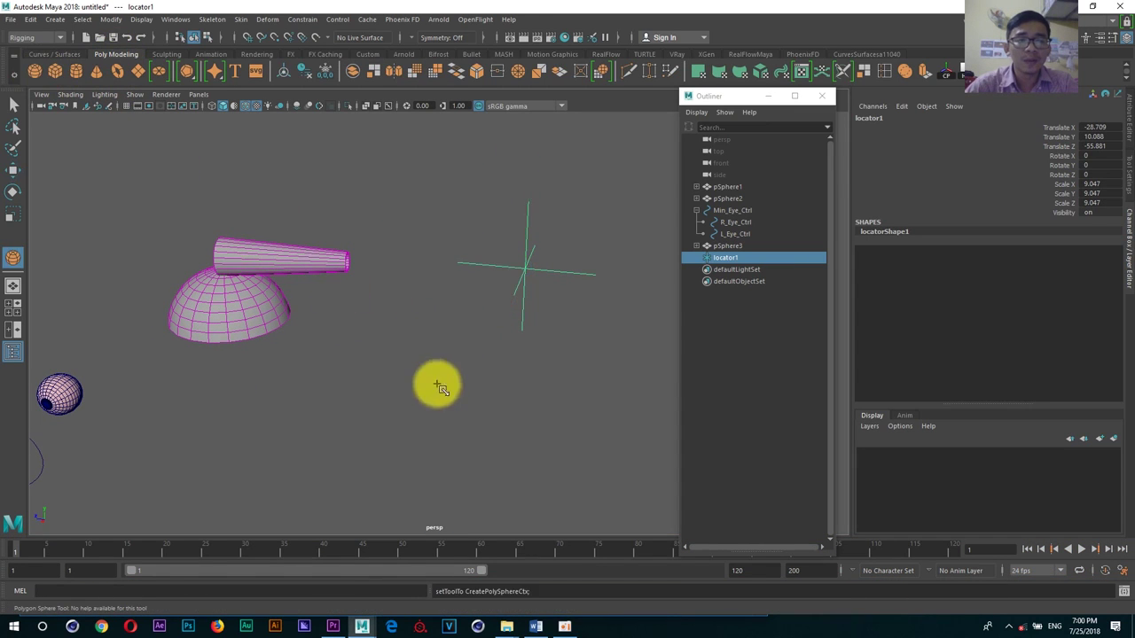
left_click_drag(431, 415, 445, 424)
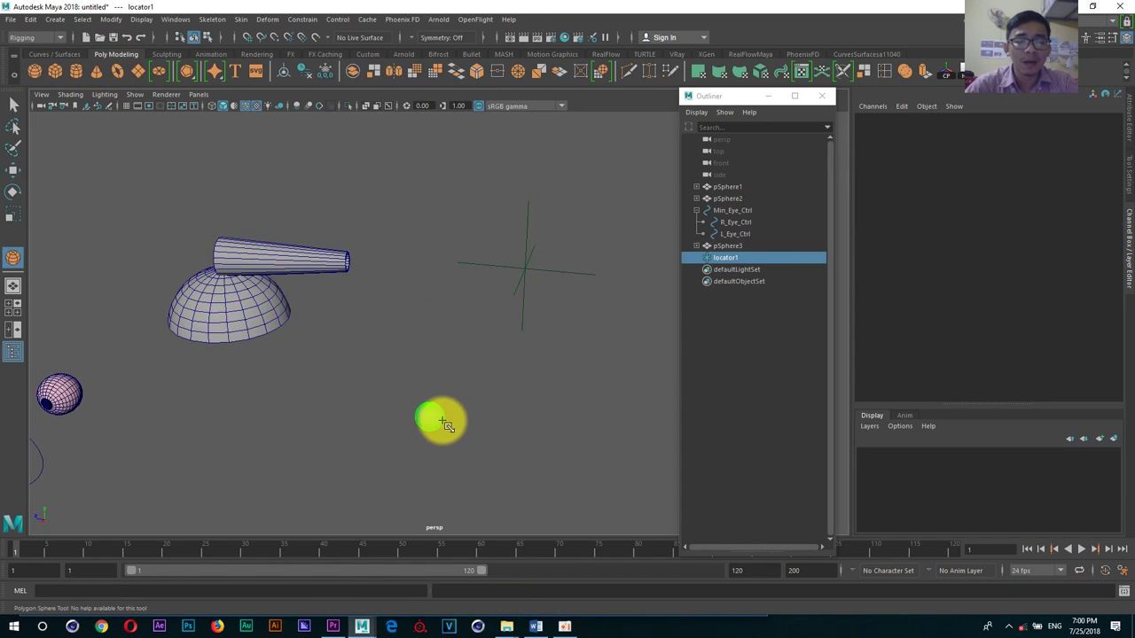
left_click(55, 19)
left_click(109, 194)
mouse_move(473, 385)
left_mouse_down("alt")
mouse_move(373, 329)
mouse_move(269, 324)
mouse_move(493, 350)
left_mouse_up("alt")
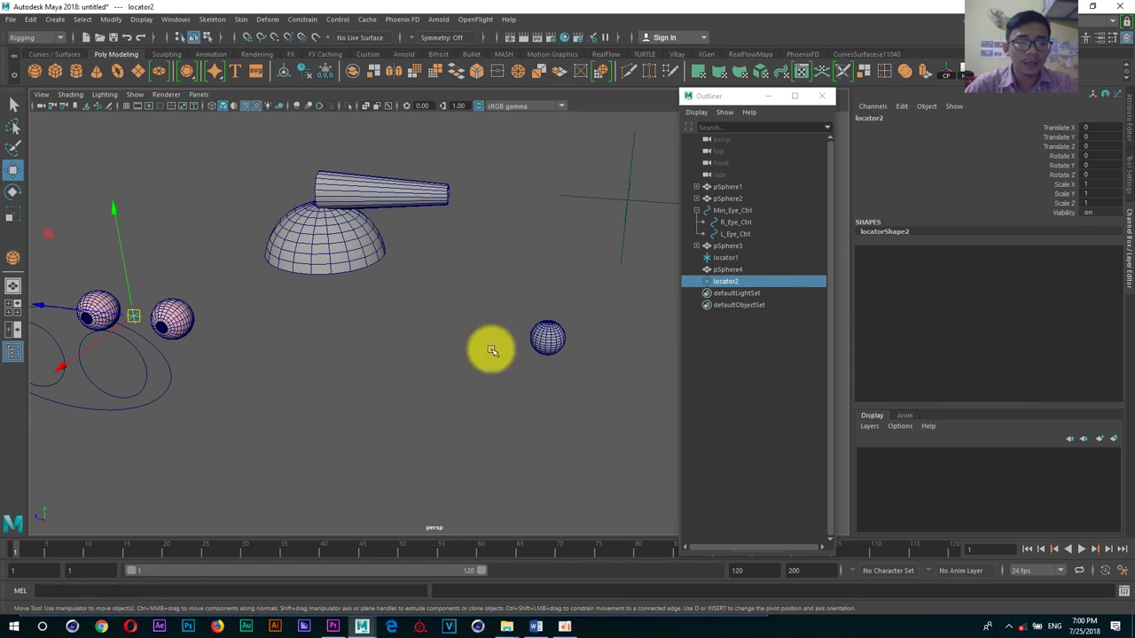
left_click(550, 344)
left_click(55, 18)
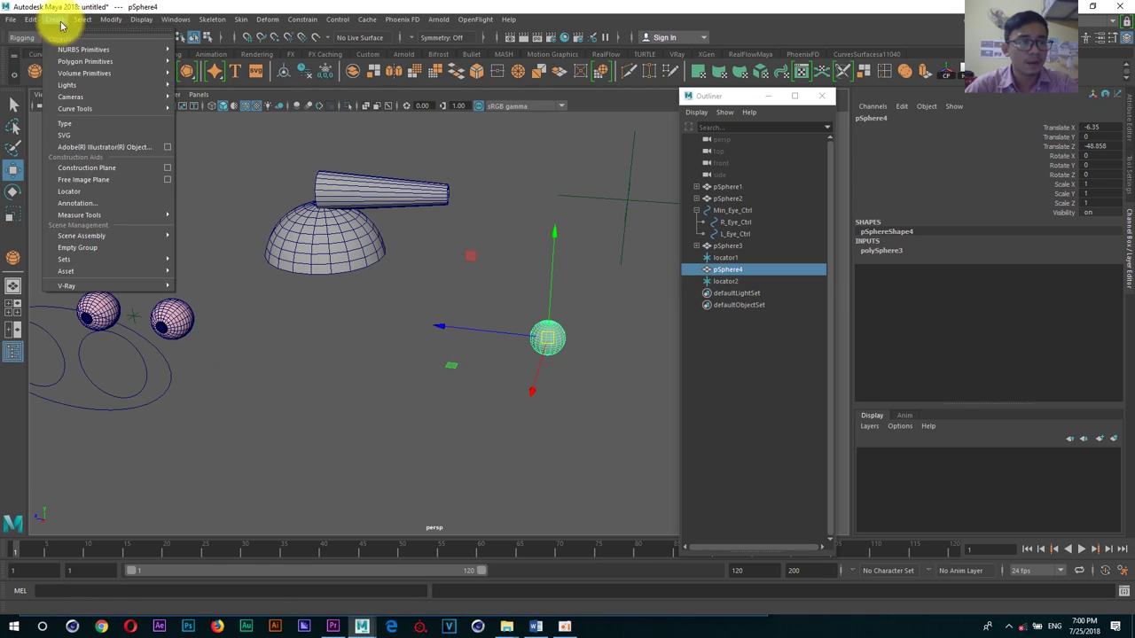
left_click(102, 191)
Step: Place locator3 on the pink sphere, scale it to 4.89, and move both toward the barrel
mouse_move(101, 311)
left_mouse_down()
mouse_move(509, 339)
mouse_move(543, 360)
left_mouse_up()
key("space")
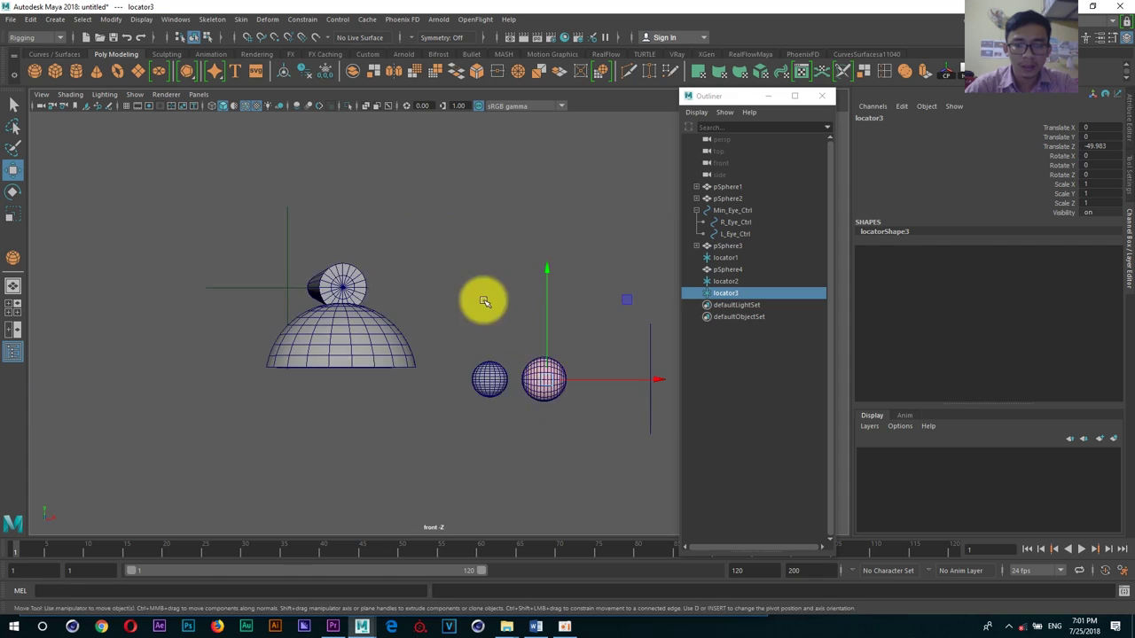
mouse_move(494, 304)
left_mouse_down()
mouse_move(446, 295)
mouse_move(468, 286)
left_mouse_up()
key("r")
key("w")
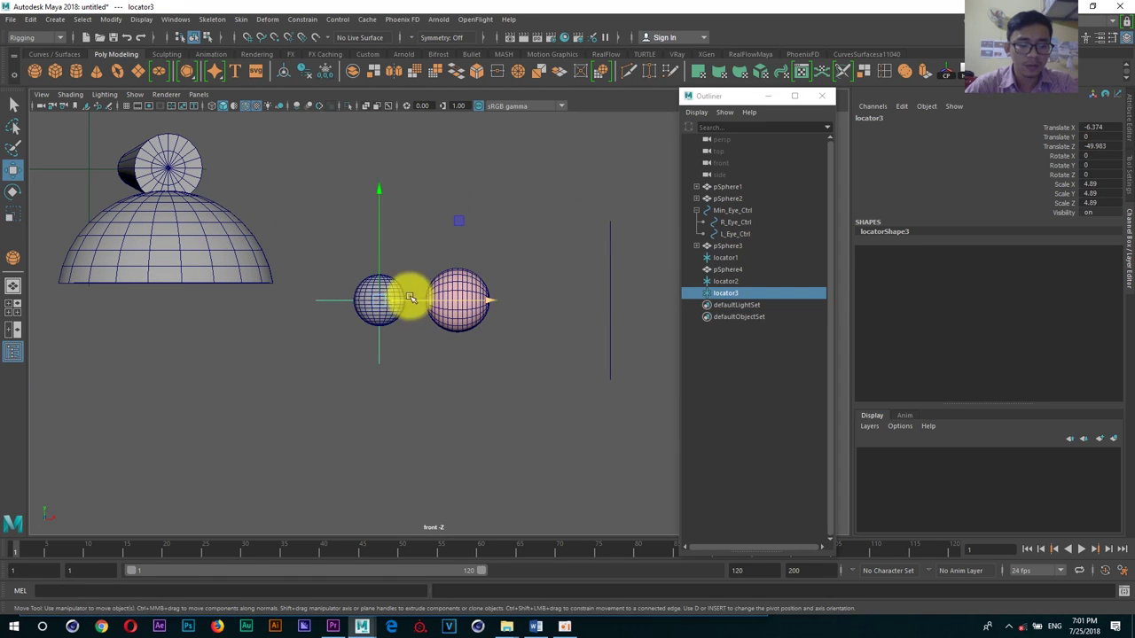
left_click(368, 312, "shift")
middle_click_drag(369, 312, 436, 352, "alt")
middle_click_drag(514, 284, 311, 134)
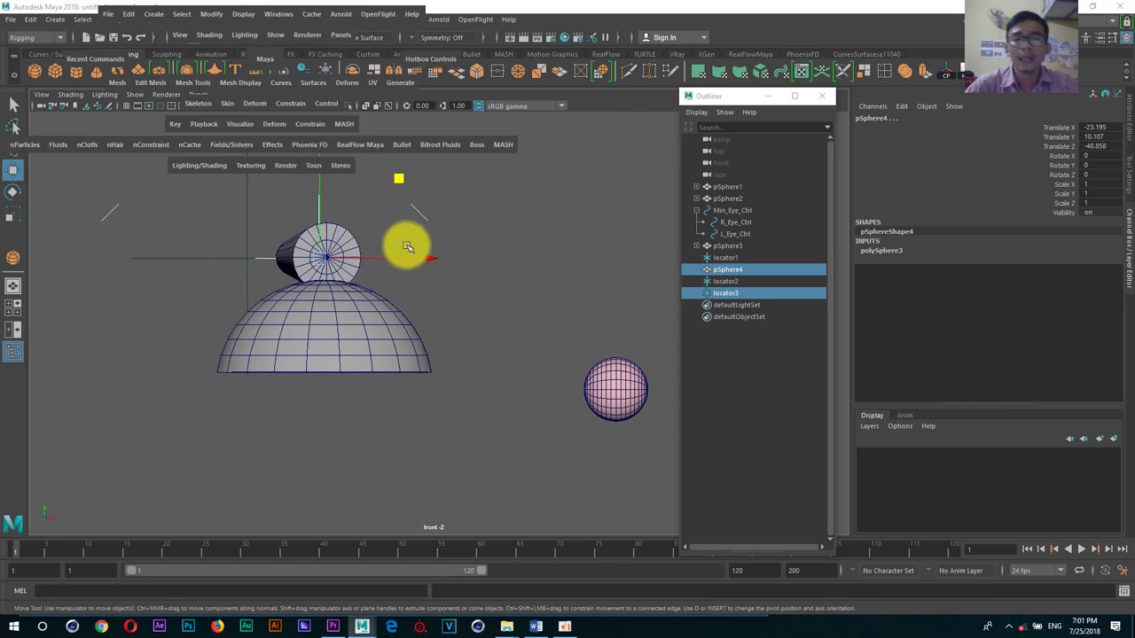
Step: Back in perspective, frame the pair, nudge locator3 slightly up, and select pSphere4
key("space")
mouse_move(406, 220)
left_mouse_down()
mouse_move(474, 286)
mouse_move(400, 319)
left_mouse_up()
key("f")
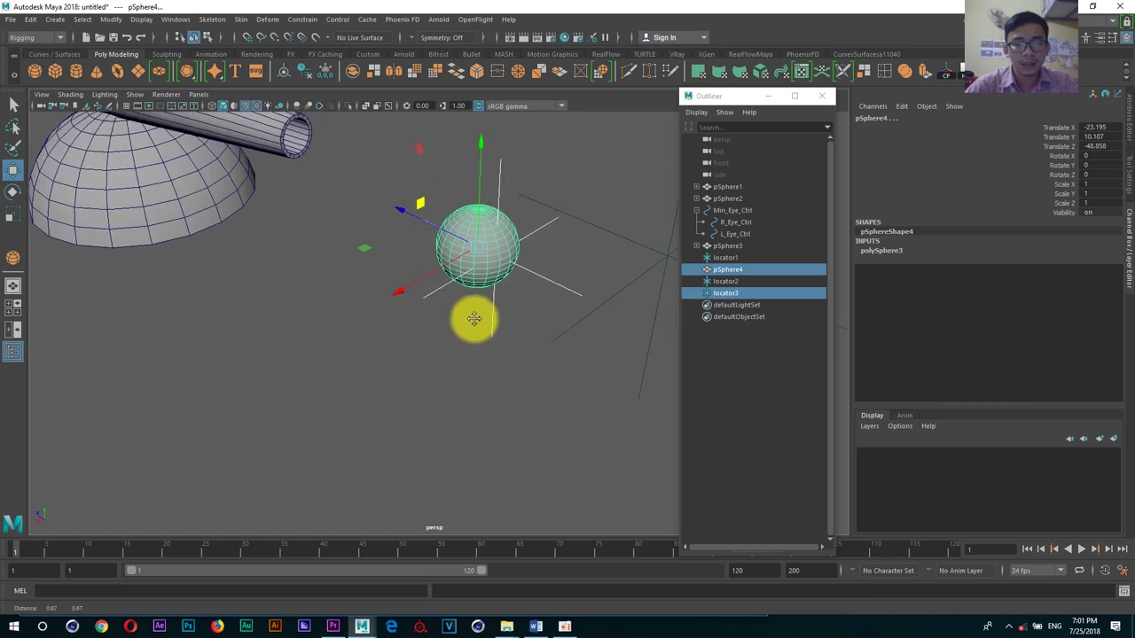
left_click(453, 276)
left_click(450, 277)
left_click_drag(451, 277, 405, 319, "alt")
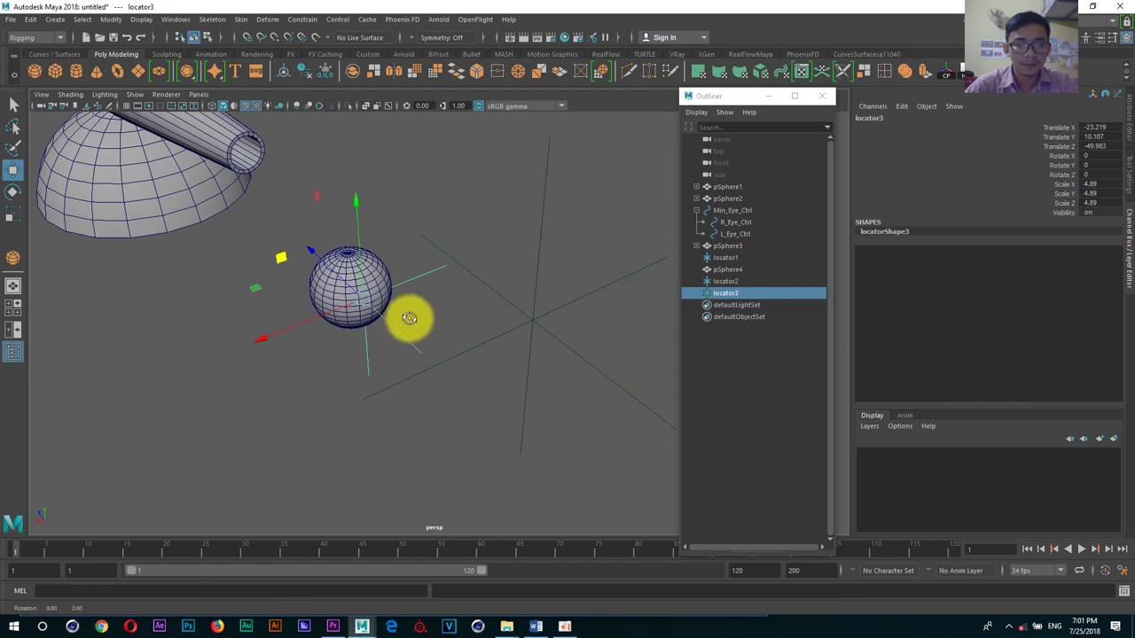
mouse_move(345, 293)
left_mouse_down()
mouse_move(304, 312)
mouse_move(337, 266)
left_mouse_up()
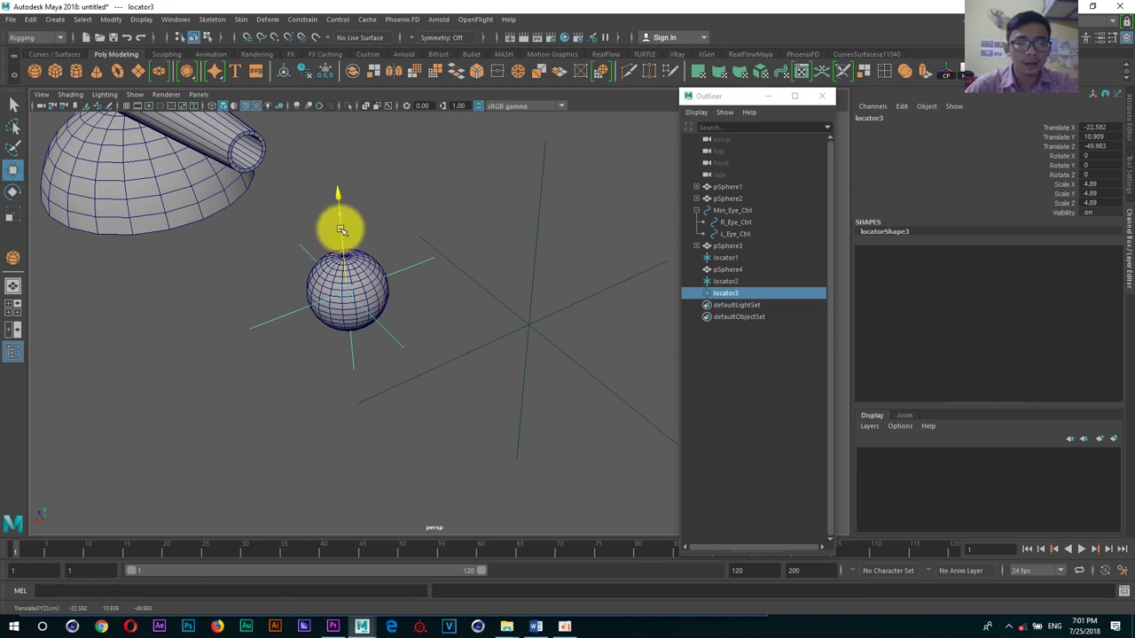
left_click(355, 266, "shift")
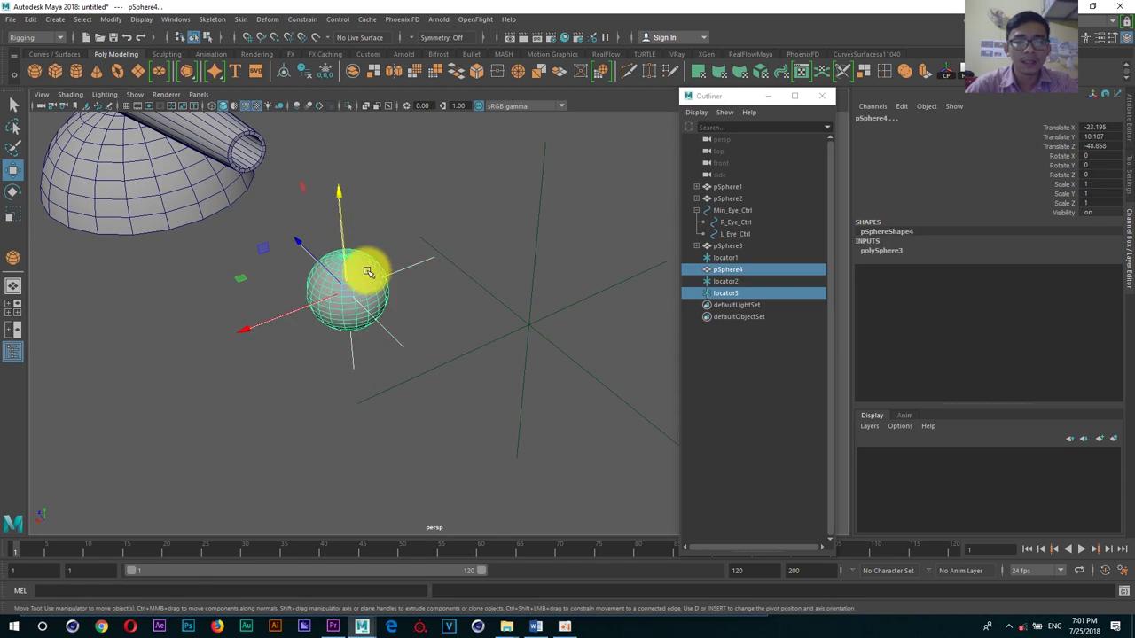
Step: Freeze the transformations of pSphere4 with Modify > Freeze Transformations
left_click(142, 20)
left_click(182, 19)
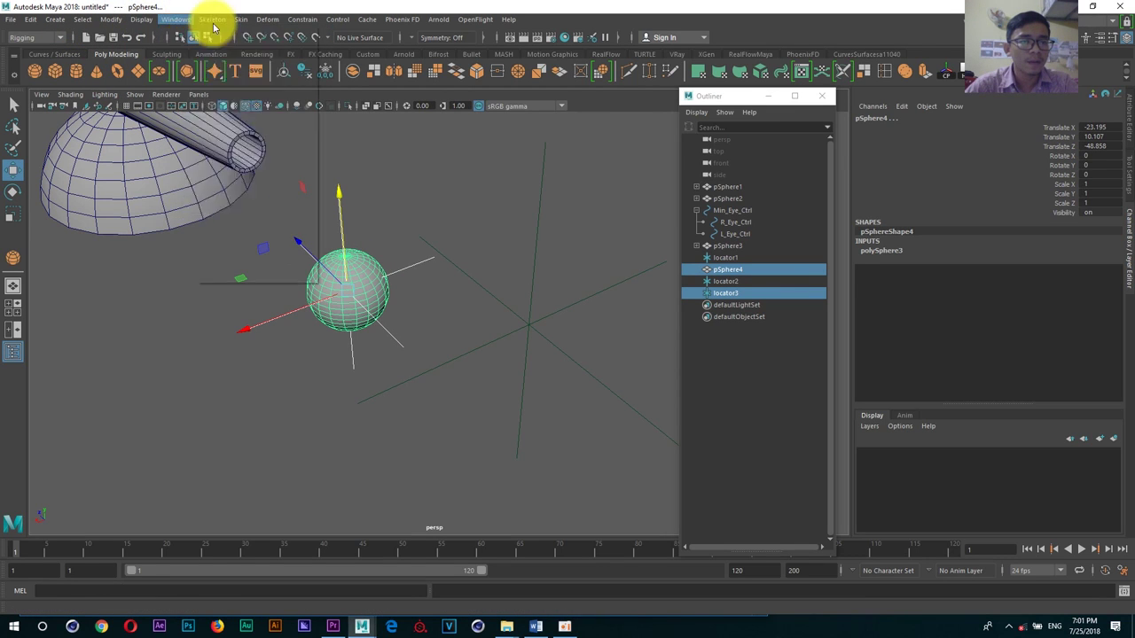
left_click(147, 73)
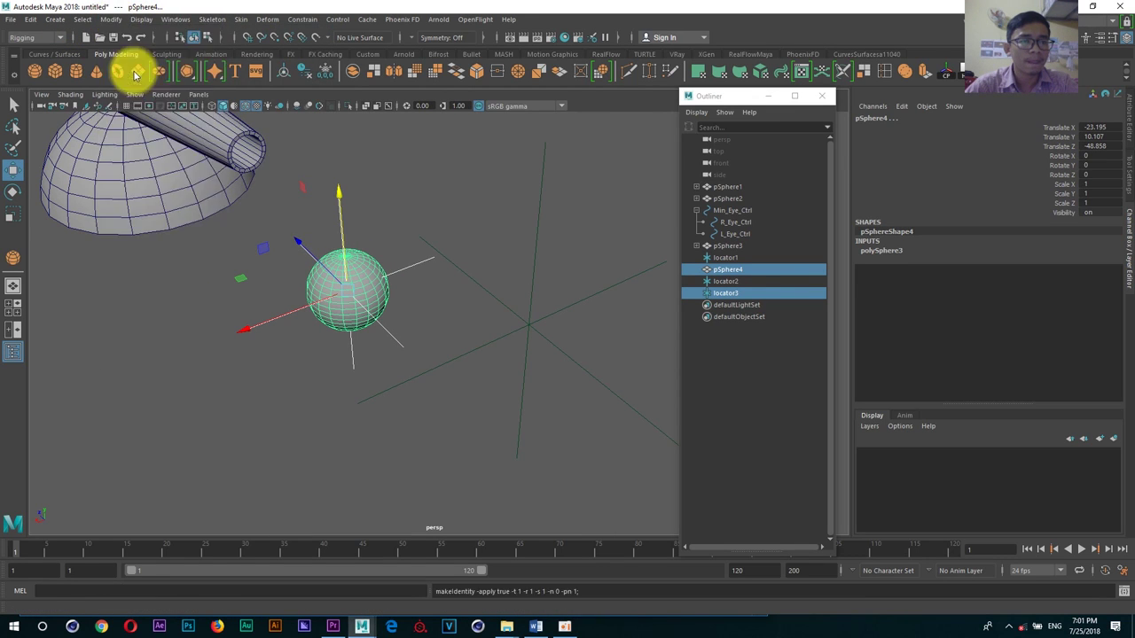
left_click_drag(443, 266, 381, 255, "alt")
Step: Parent pSphere4 under locator3 by selecting the sphere, then the locator, and pressing P
key("f")
left_click(481, 299)
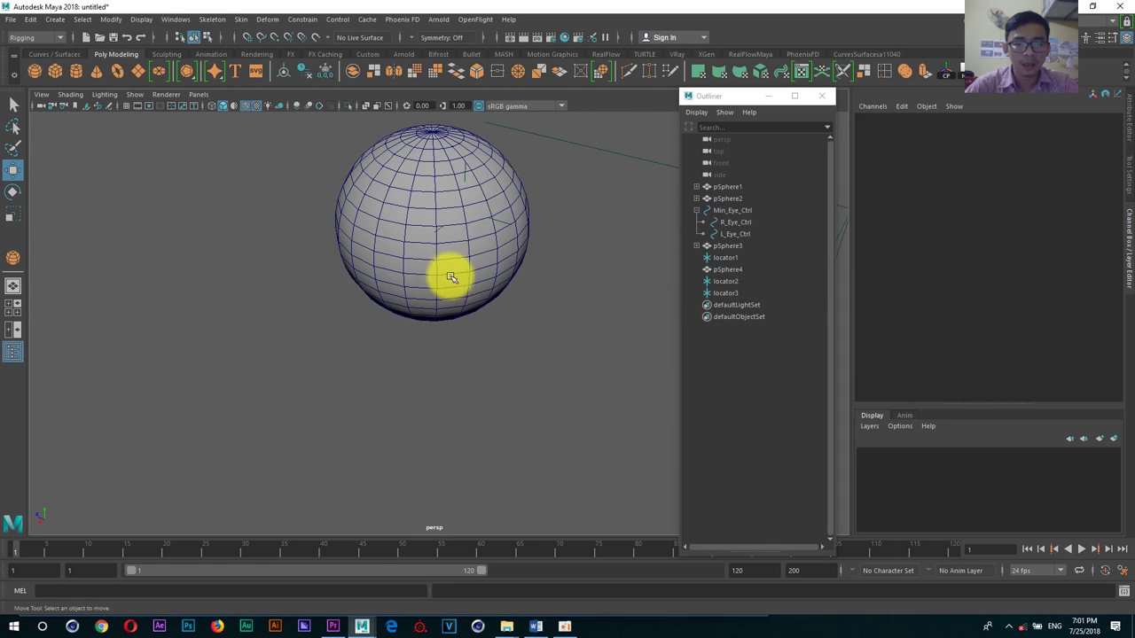
left_click(508, 223)
left_click(520, 221, "shift")
left_click_drag(519, 221, 525, 233, "alt")
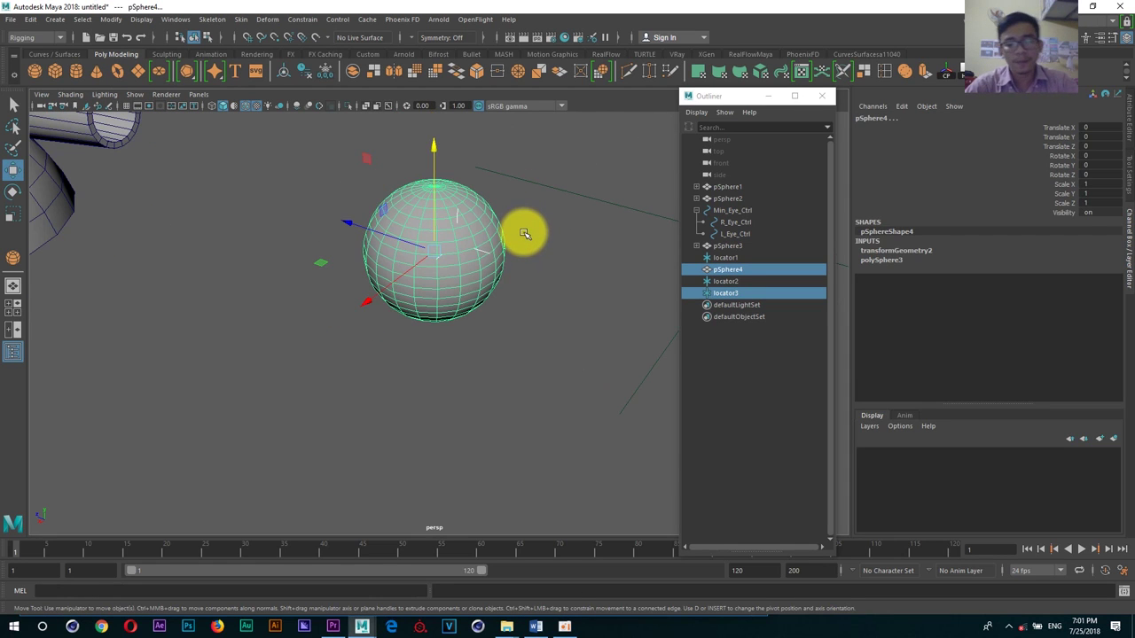
left_click(530, 271)
left_click(473, 286)
left_click(494, 263, "shift")
key("p")
Step: Move locator3 with its sphere to the barrel tip at Translate Z 4.618
left_click(481, 248)
left_click(491, 274)
mouse_move(491, 274)
left_mouse_down("alt")
mouse_move(485, 288)
mouse_move(431, 284)
mouse_move(254, 190)
mouse_move(221, 192)
mouse_move(308, 235)
left_mouse_up("alt")
mouse_move(262, 194)
left_mouse_down()
mouse_move(532, 281)
mouse_move(400, 309)
mouse_move(507, 329)
mouse_move(375, 261)
mouse_move(408, 284)
mouse_move(523, 307)
left_mouse_up()
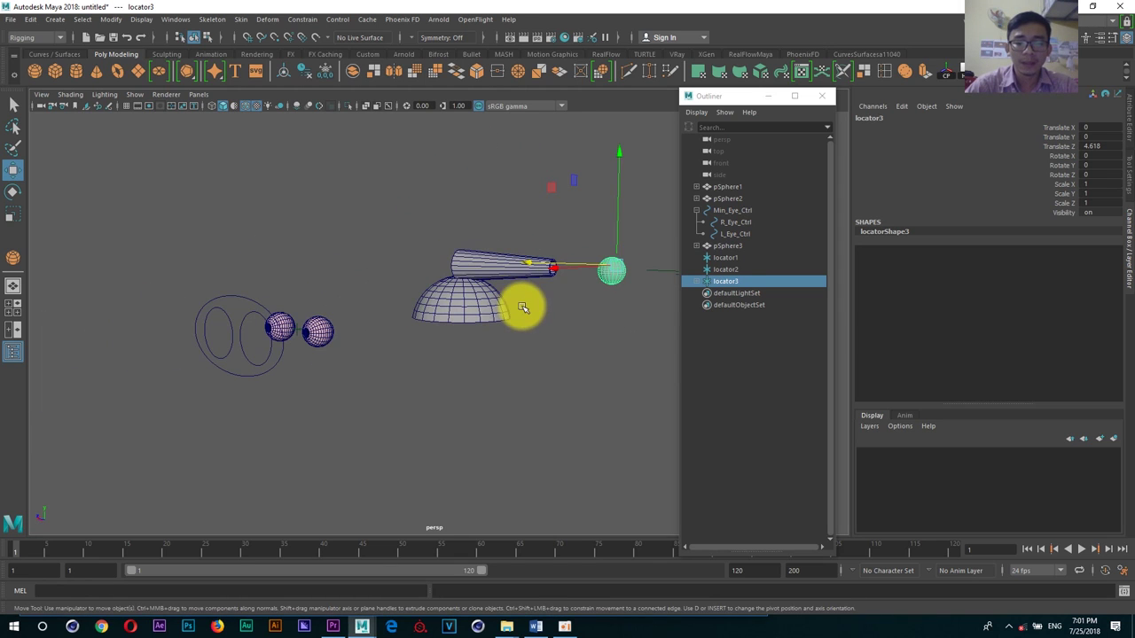
Step: In the Word notes, scroll to page 36 and highlight the '4- Orient' heading and its paragraph
left_click(536, 627)
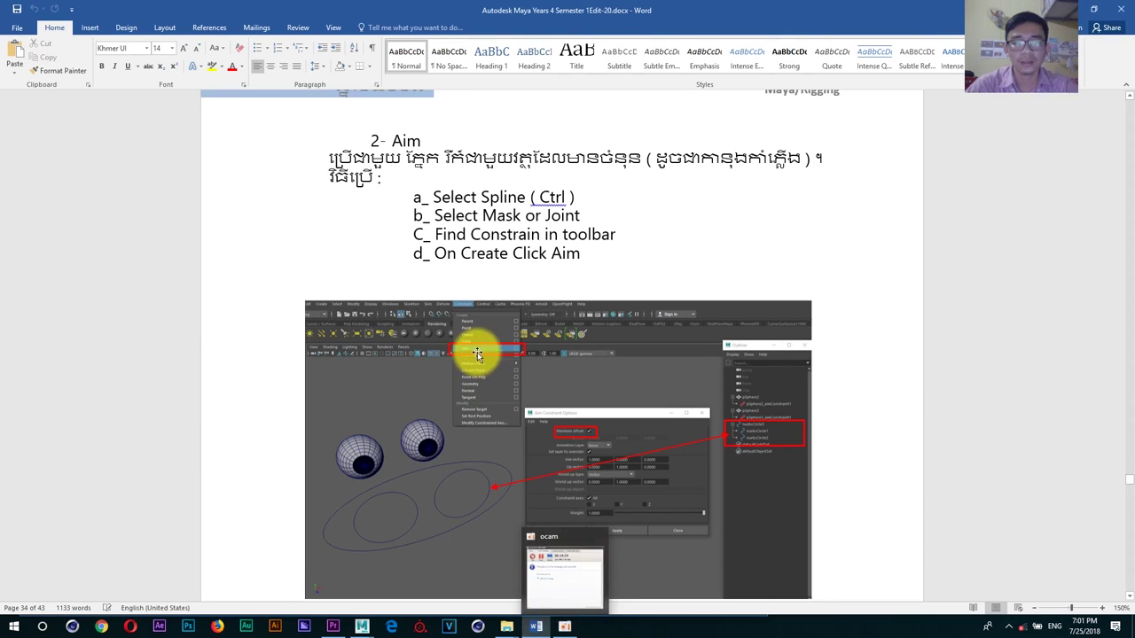
scroll(470, 349, "down", 5)
scroll(477, 350, "down", 3)
scroll(478, 353, "down", 2)
scroll(478, 355, "down", 3)
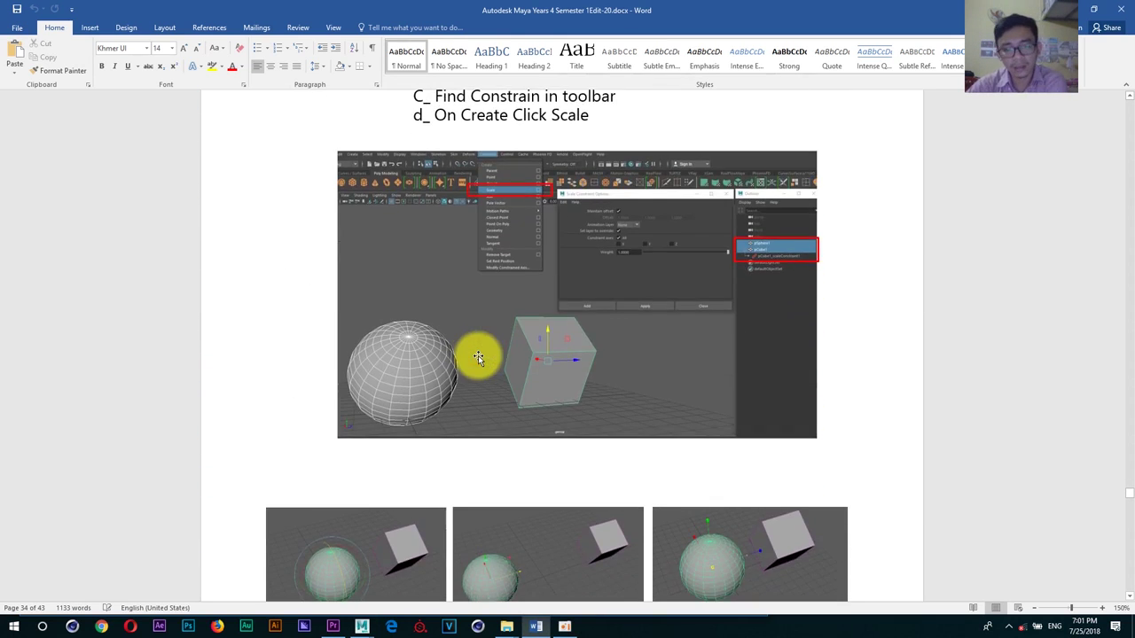
scroll(481, 372, "down", 3)
scroll(483, 386, "down", 1)
scroll(482, 381, "down", 4)
scroll(486, 354, "down", 3)
scroll(391, 167, "up", 1)
left_click_drag(391, 167, 548, 194)
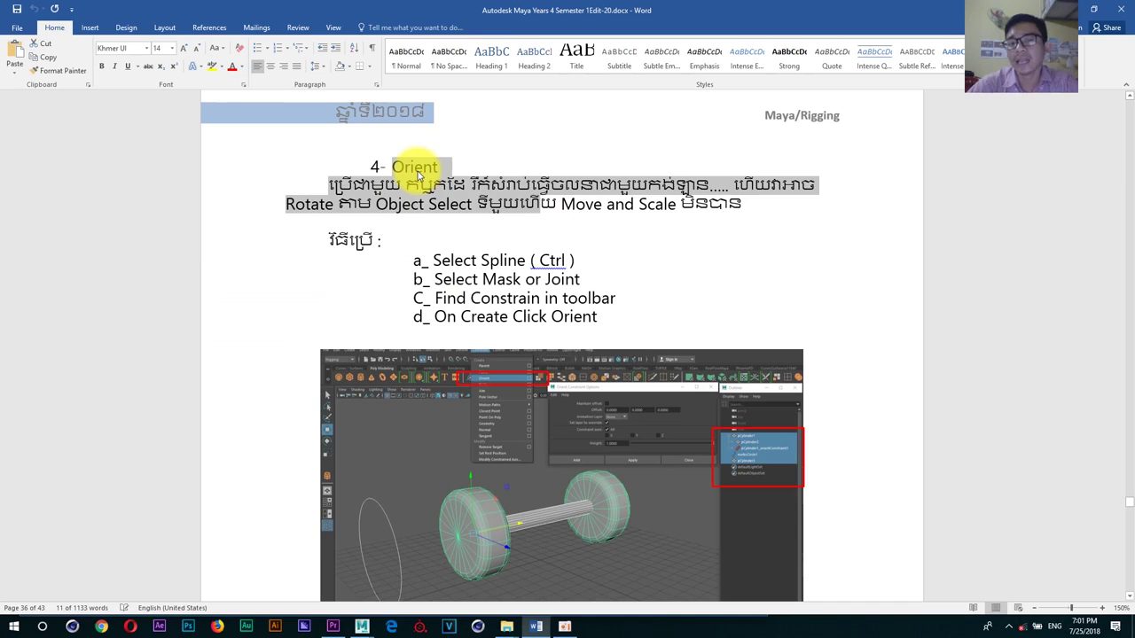
left_click(433, 208)
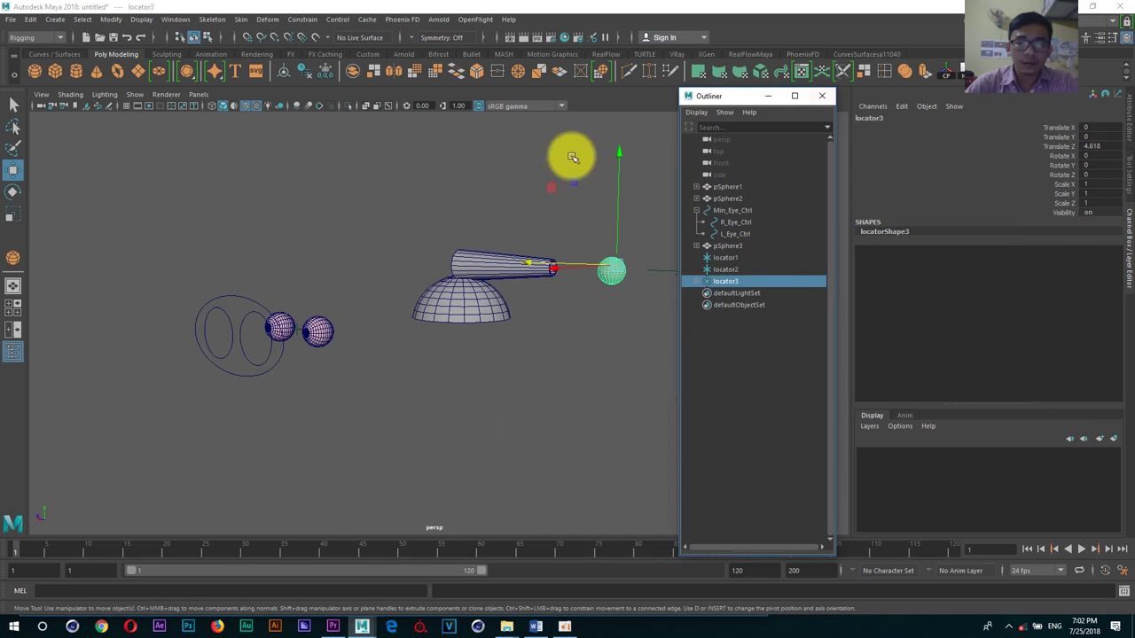
Step: Create a polygon cylinder and rotate it to Rotate Z 90 so it lies on its side
left_click_drag(481, 223, 325, 223, "alt")
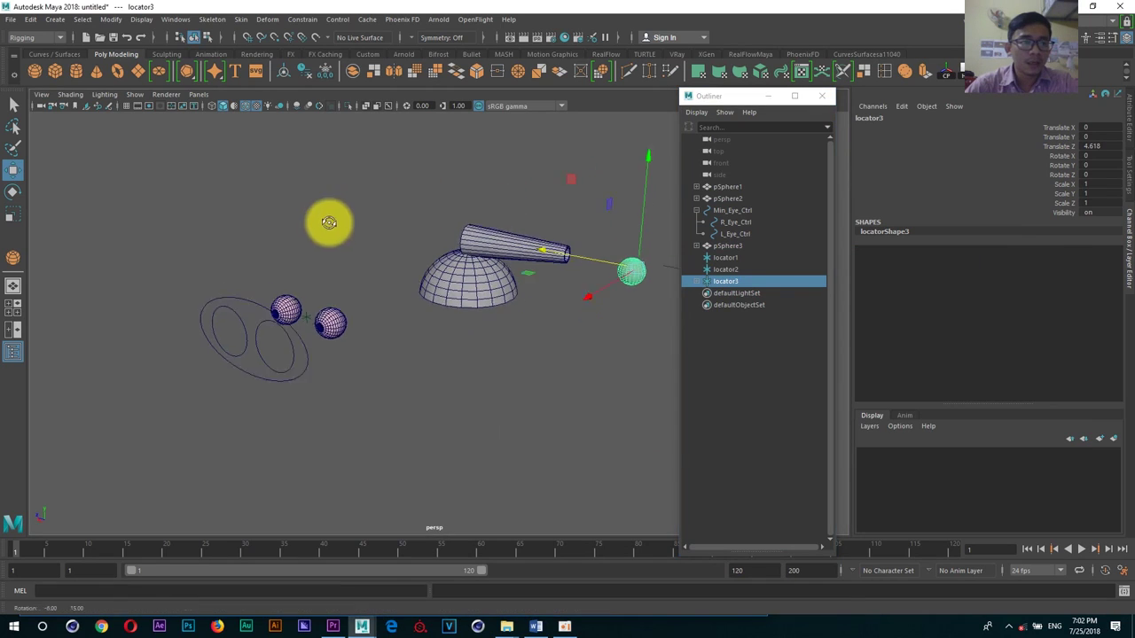
left_click(77, 71)
left_click_drag(439, 379, 464, 388)
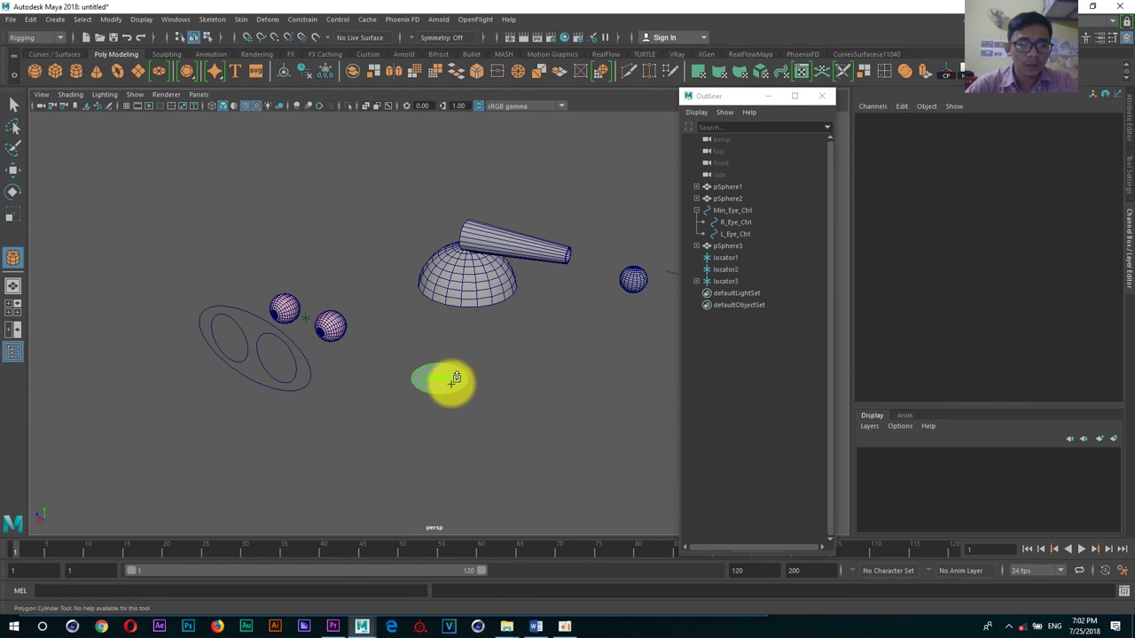
left_click_drag(447, 347, 446, 349)
key("e")
mouse_move(419, 296)
left_mouse_down()
mouse_move(398, 327)
mouse_move(375, 429)
mouse_move(405, 369)
left_mouse_up()
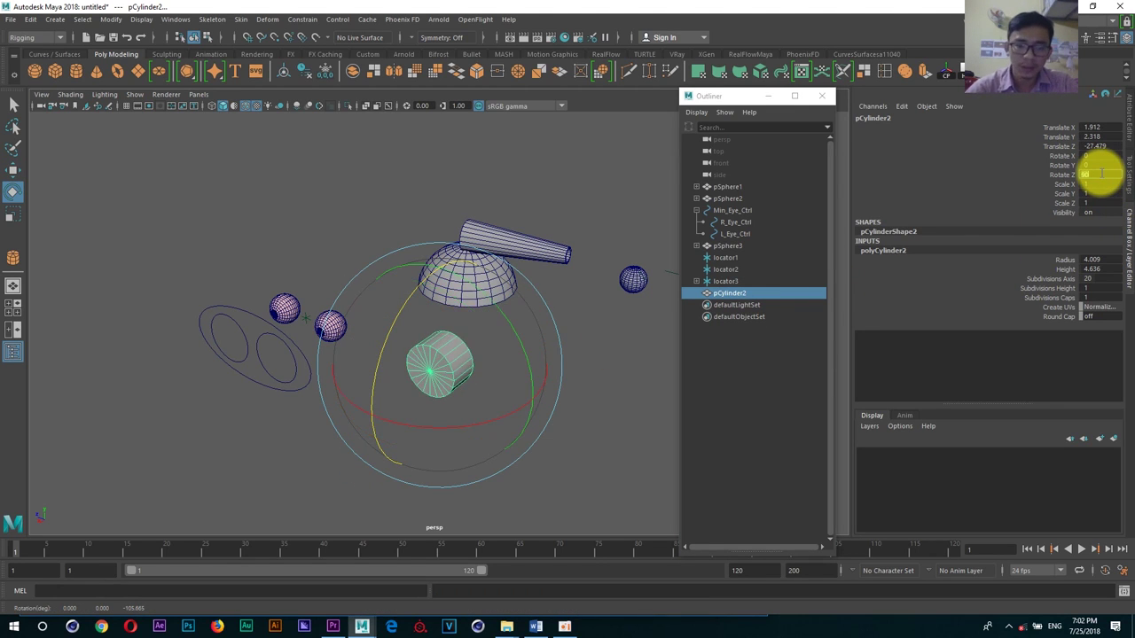
key("Return")
key("w")
Step: In the side view, draw a NURBS circle around the cylinder
mouse_move(450, 178)
left_mouse_down("alt")
mouse_move(360, 322)
mouse_move(448, 357)
mouse_move(367, 329)
mouse_move(324, 383)
mouse_move(302, 333)
left_mouse_up("alt")
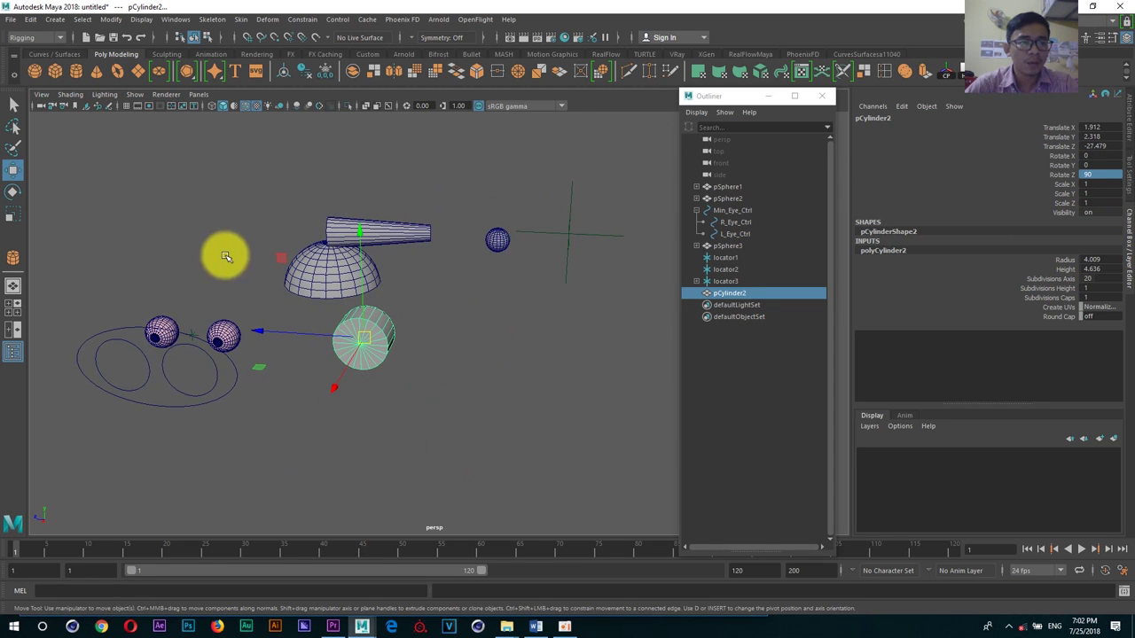
left_click(69, 53)
key("space")
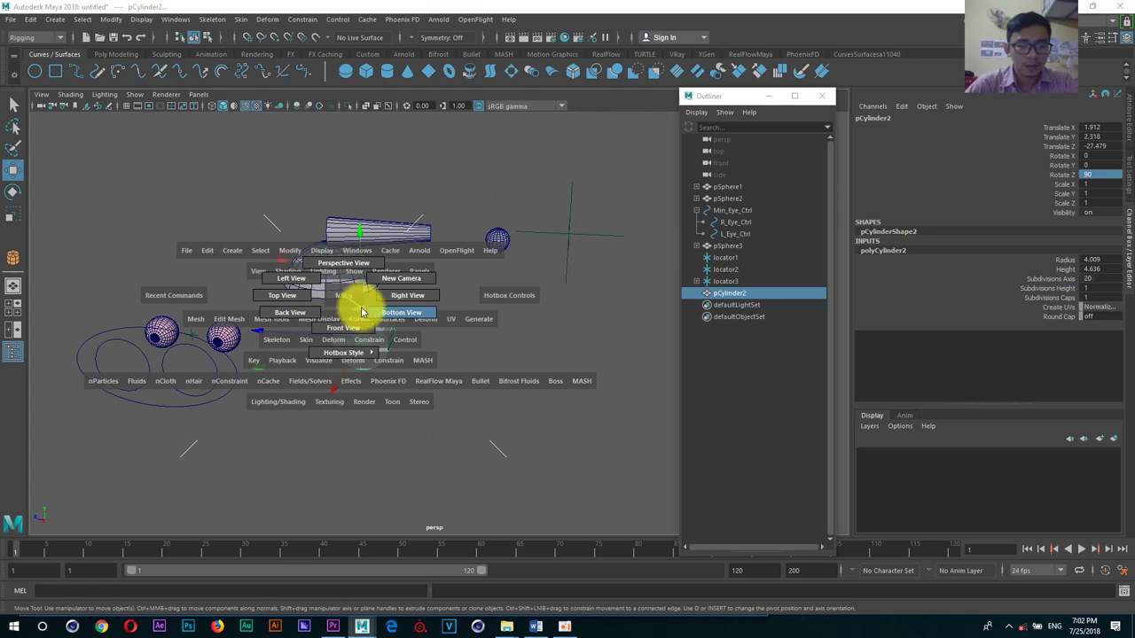
left_click_drag(362, 313, 390, 295)
left_click(34, 71)
mouse_move(435, 301)
left_mouse_down()
mouse_move(501, 331)
mouse_move(464, 304)
mouse_move(460, 328)
mouse_move(325, 317)
mouse_move(177, 349)
left_mouse_up()
Step: Back in perspective, move the NURBS circle beside the cylinder and tilt it around X
key("space")
right_click_drag(177, 350, 319, 346, "alt")
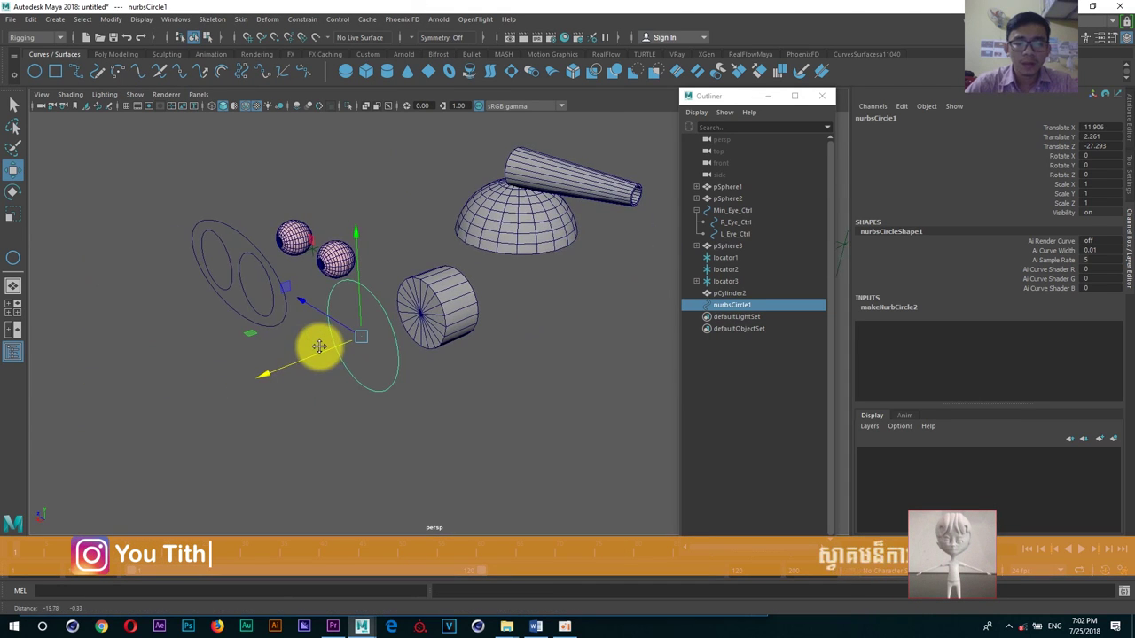
left_click_drag(319, 346, 325, 342, "alt")
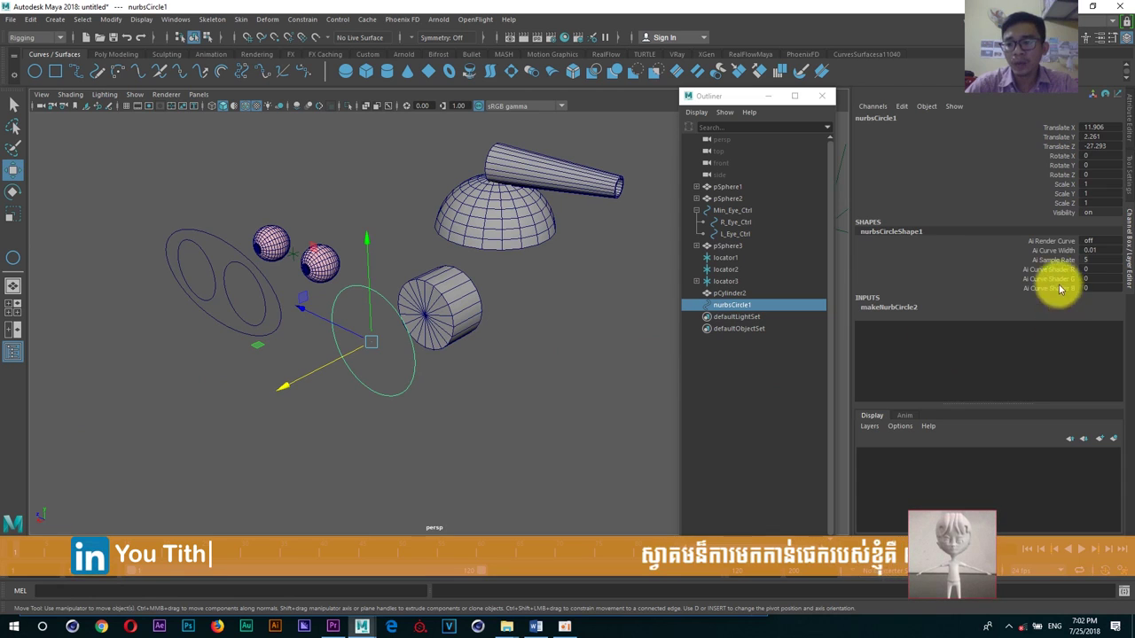
left_click(902, 306)
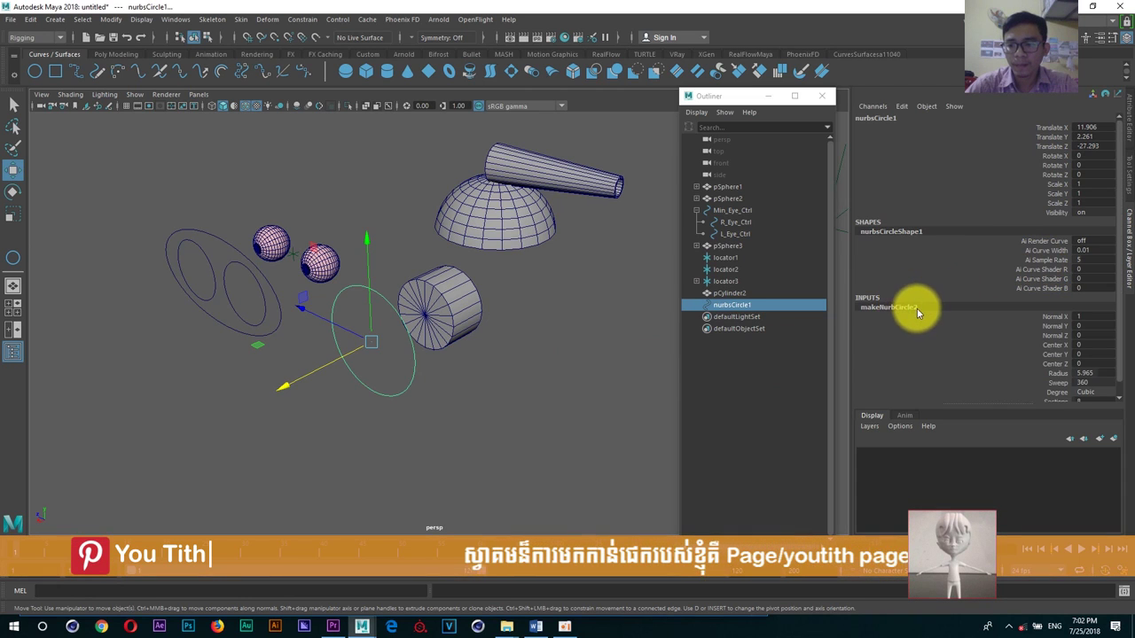
mouse_move(504, 325)
left_mouse_down("alt")
mouse_move(408, 325)
mouse_move(455, 286)
left_mouse_up("alt")
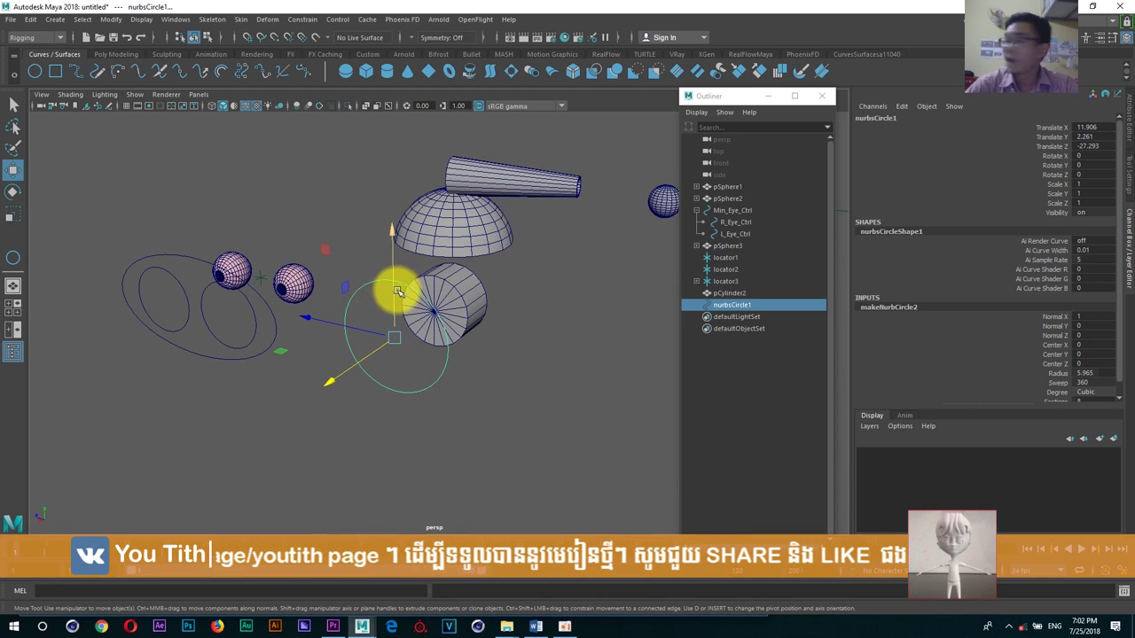
key("e")
key("r")
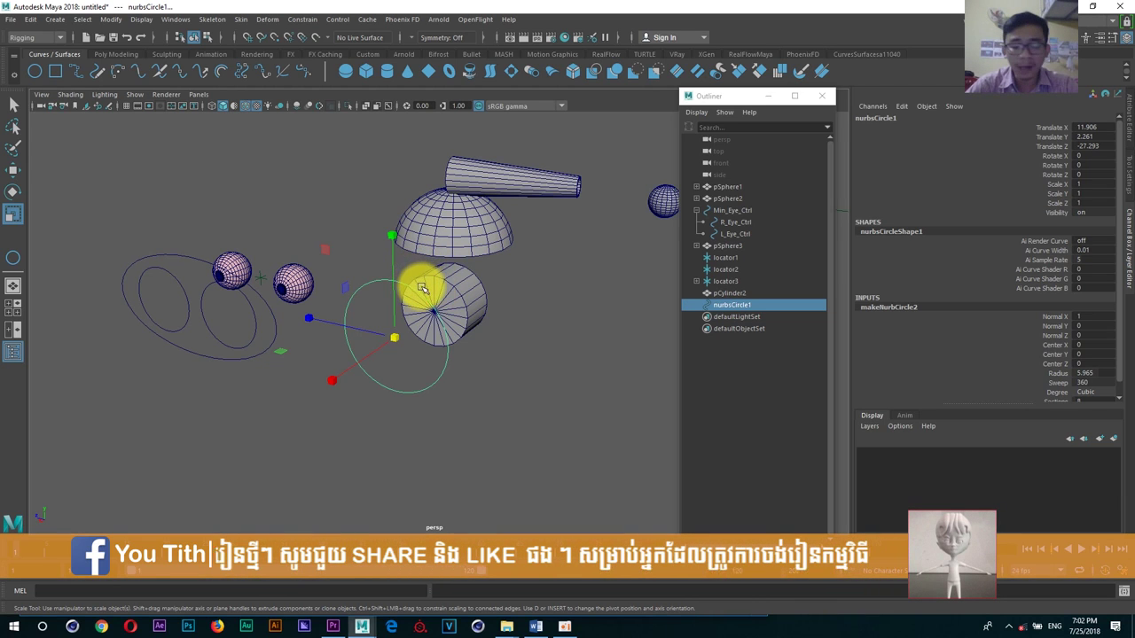
key("e")
key("r")
key("e")
mouse_move(436, 254)
left_mouse_down()
mouse_move(517, 326)
mouse_move(344, 246)
left_mouse_up()
key("w")
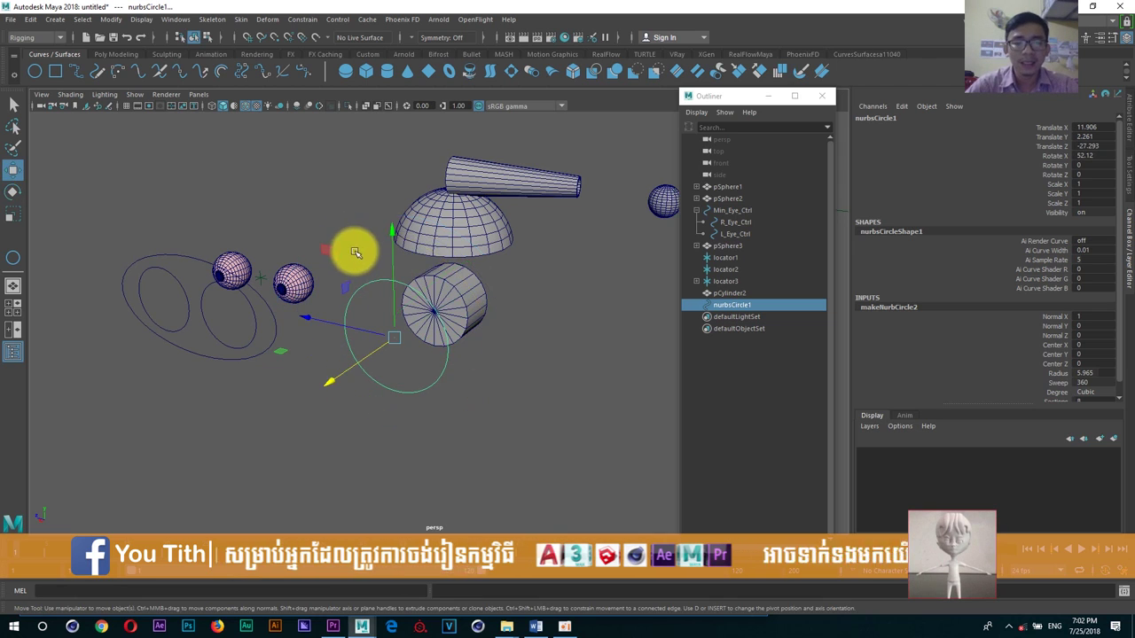
Step: Pull a circle control vertex into an uneven loop, return to Object Mode, and select the cylinder
right_click(430, 308)
left_click(411, 304)
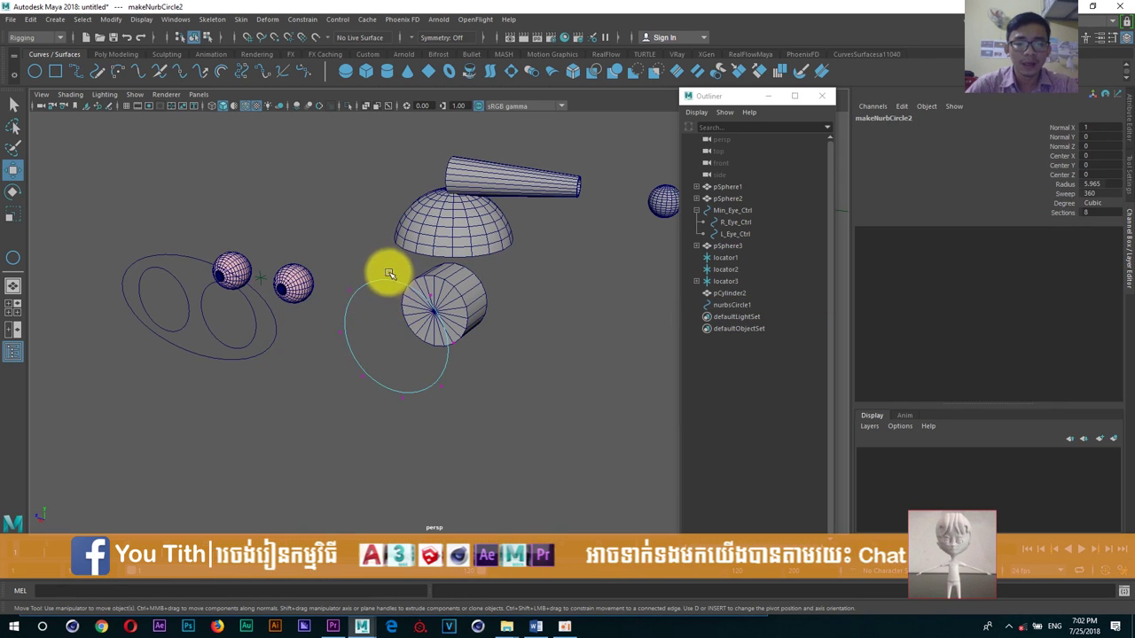
left_click(386, 273)
key("t")
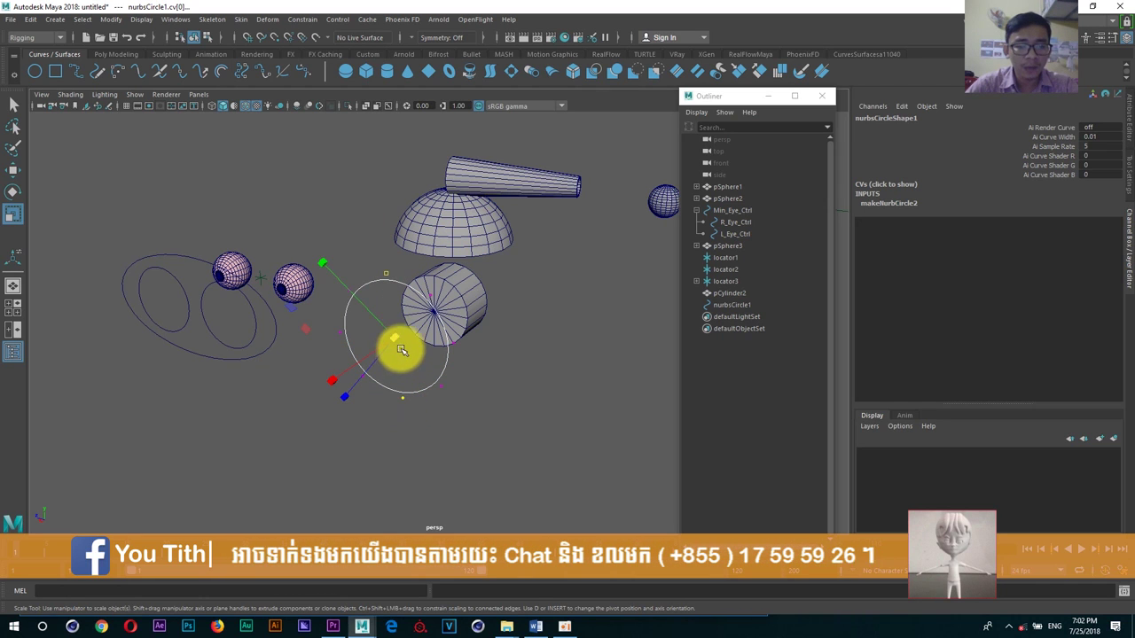
mouse_move(322, 264)
left_mouse_down()
mouse_move(392, 255)
mouse_move(344, 299)
left_mouse_up()
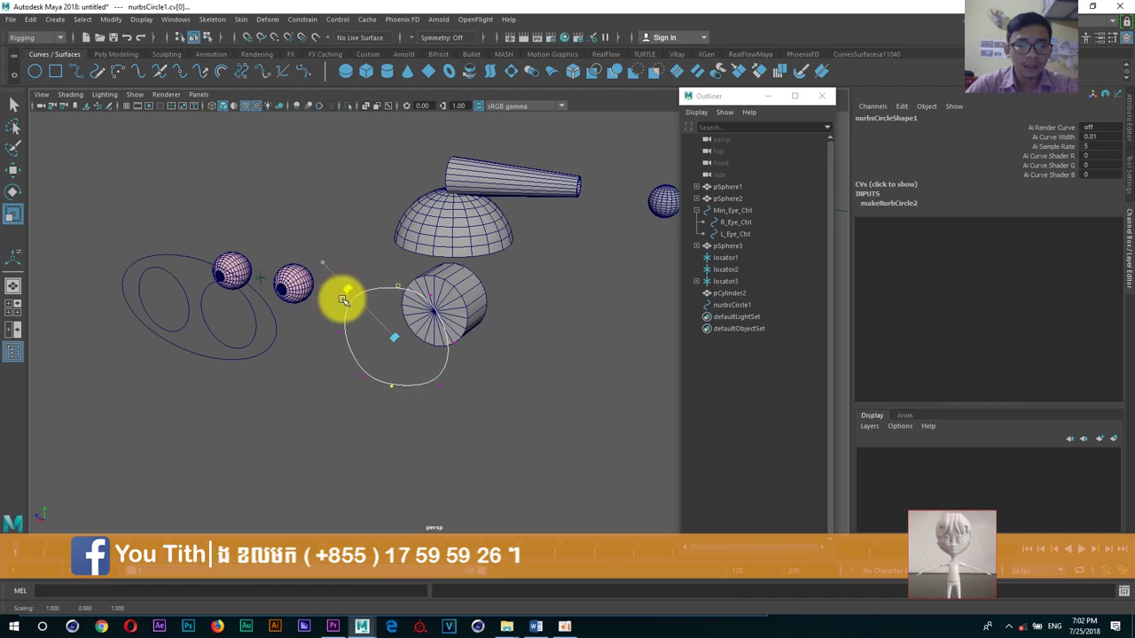
key("w")
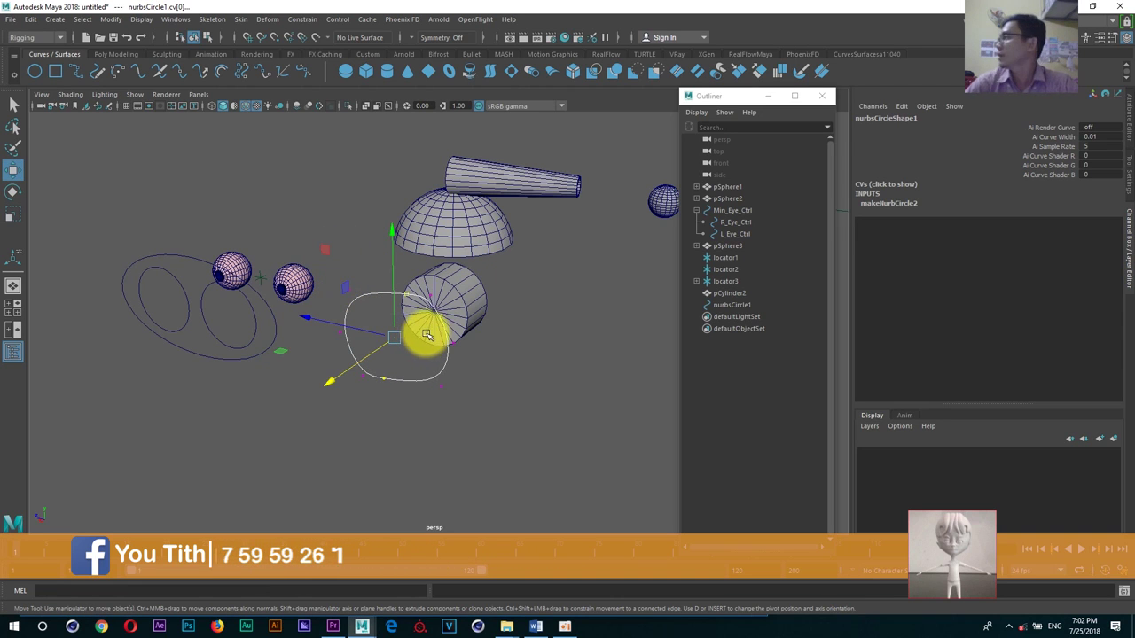
right_click_drag(426, 306, 521, 290)
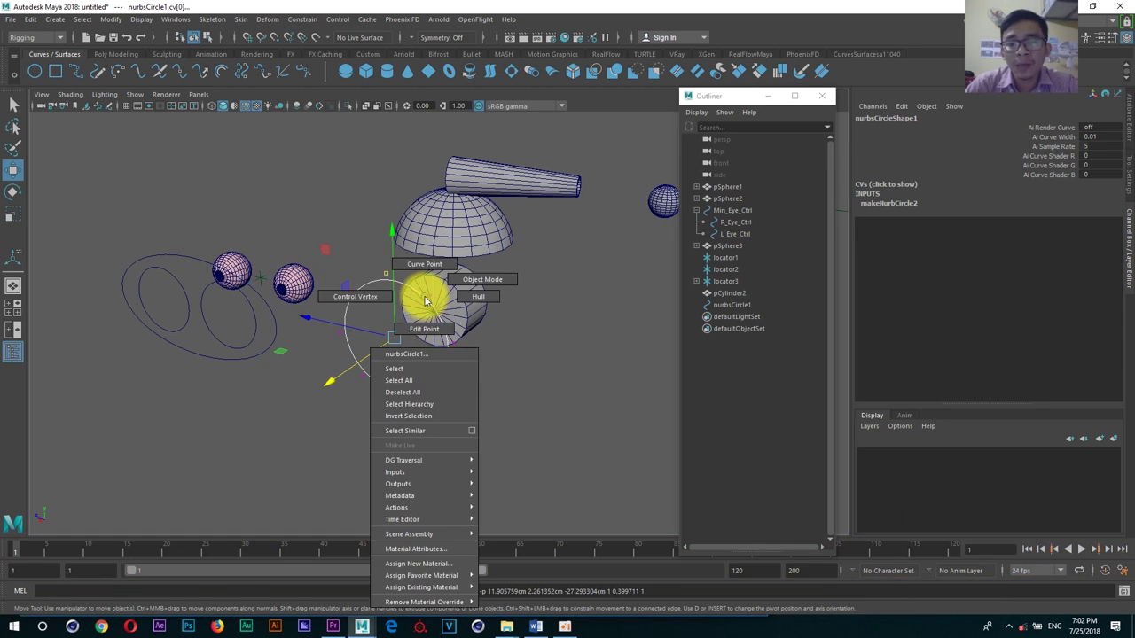
left_click(521, 290)
left_click(443, 342)
left_click(447, 378)
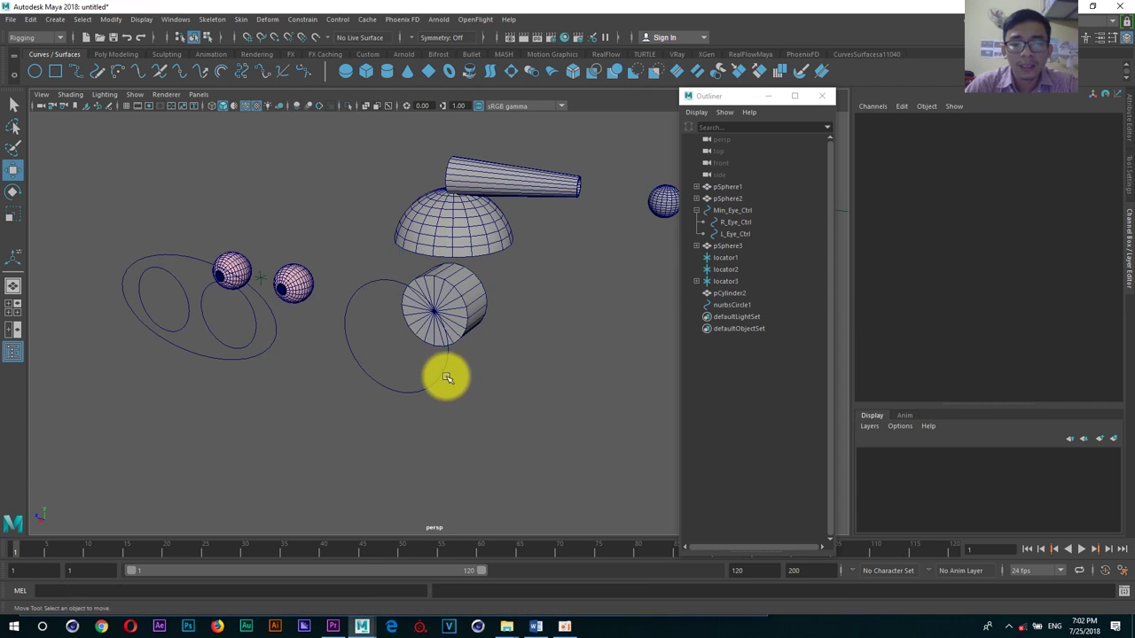
left_click(448, 346)
Step: Freeze the circle's transforms, then orient-constrain the cylinder to the circle
mouse_move(494, 332)
left_mouse_down("alt")
mouse_move(371, 365)
mouse_move(428, 364)
left_mouse_up("alt")
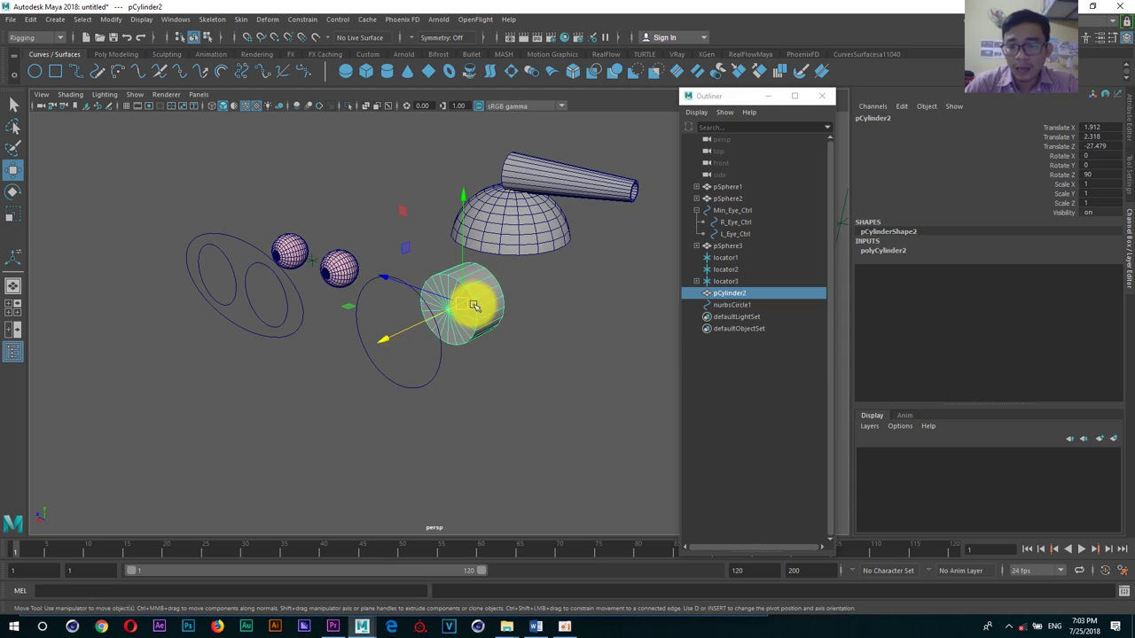
left_click(447, 373)
left_click(431, 348)
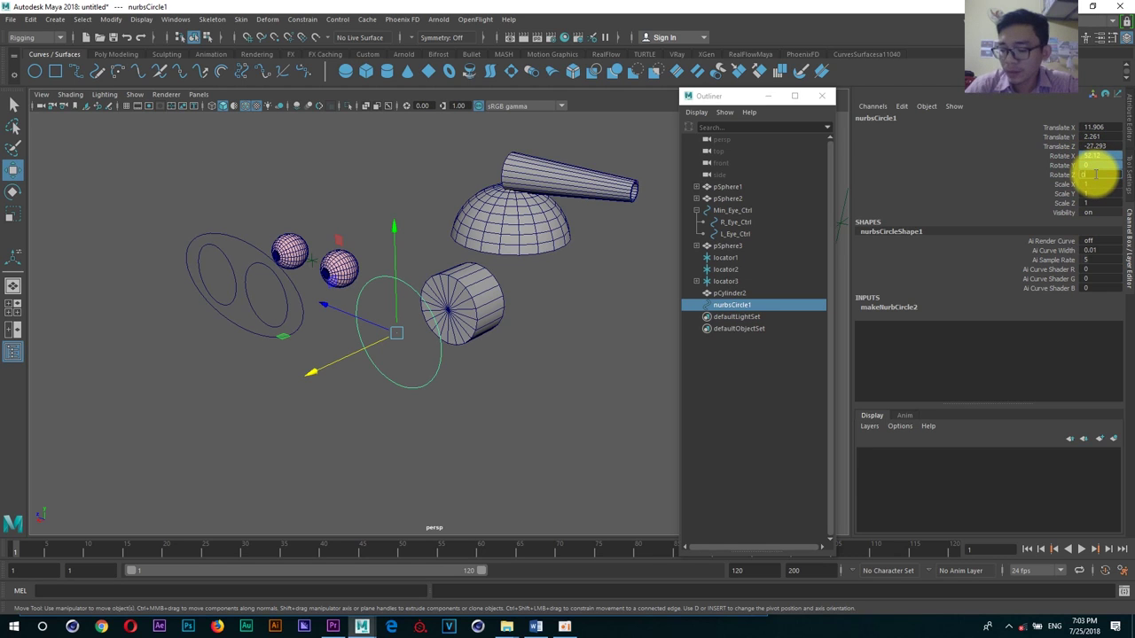
left_click(86, 19)
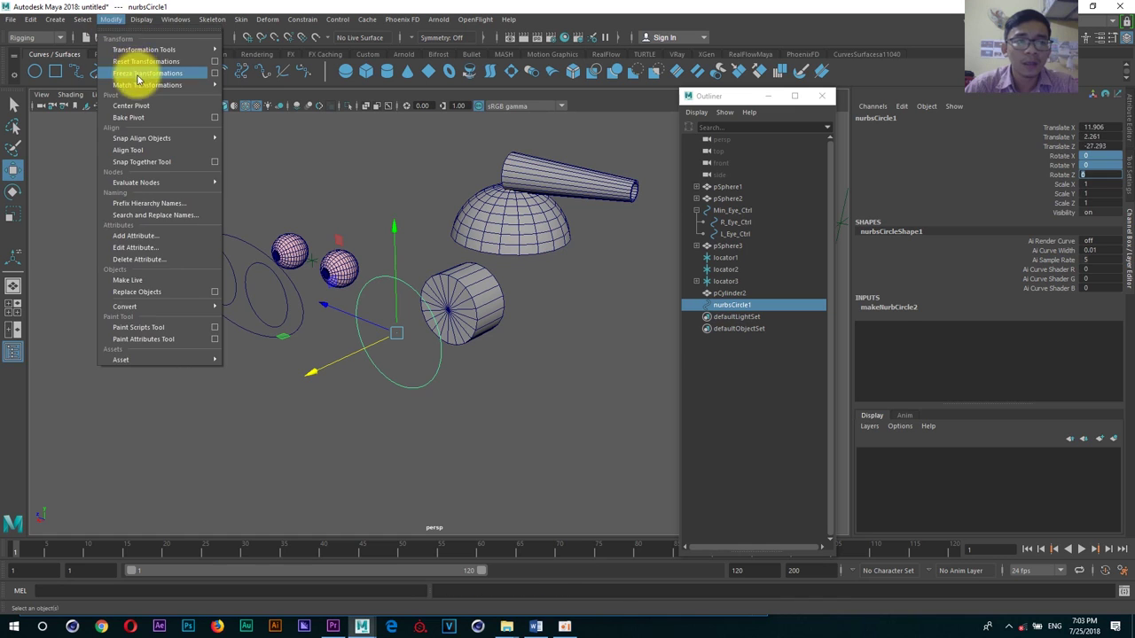
left_click(138, 74)
left_click(475, 308, "shift")
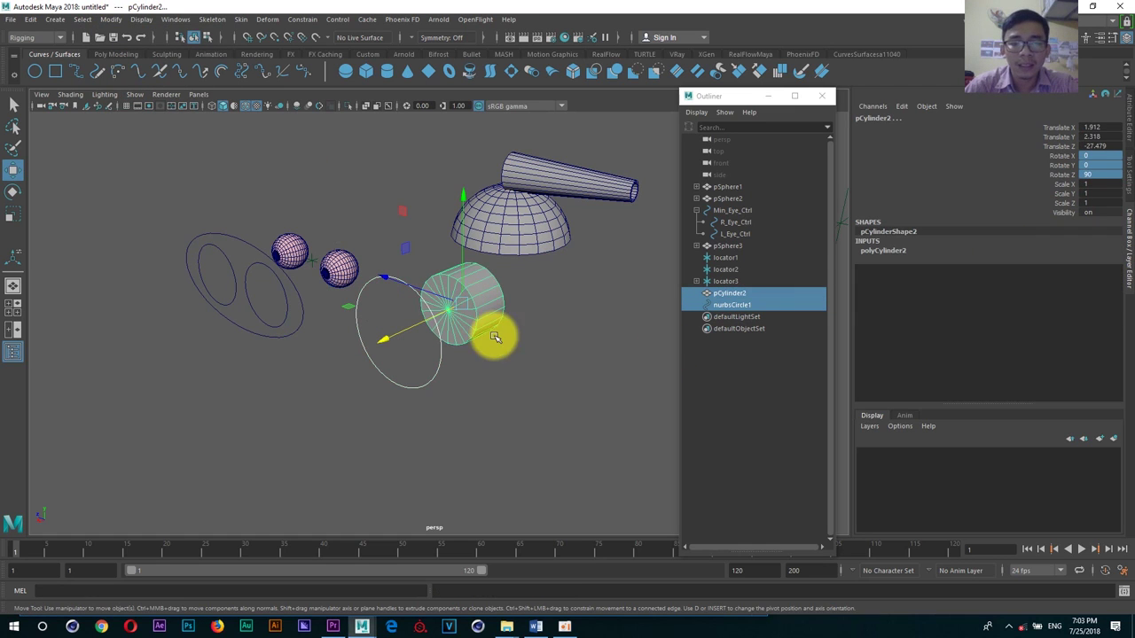
left_click(336, 20)
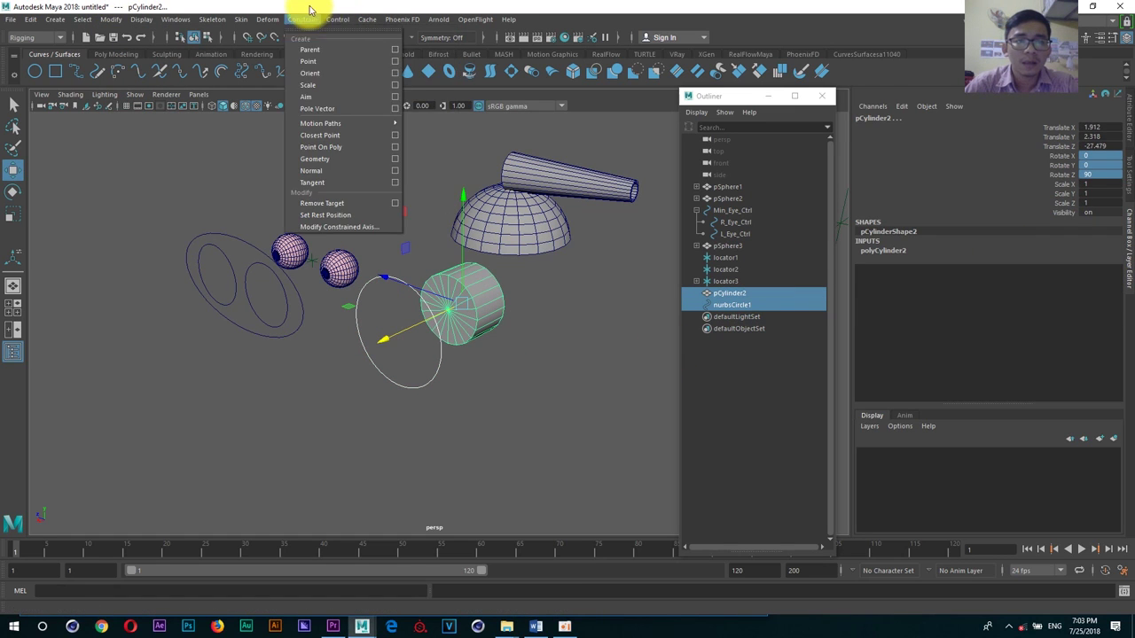
left_click(335, 89)
Step: Rotate the circle to test the constraint, then undo the rotation and the constraint
left_click(553, 324)
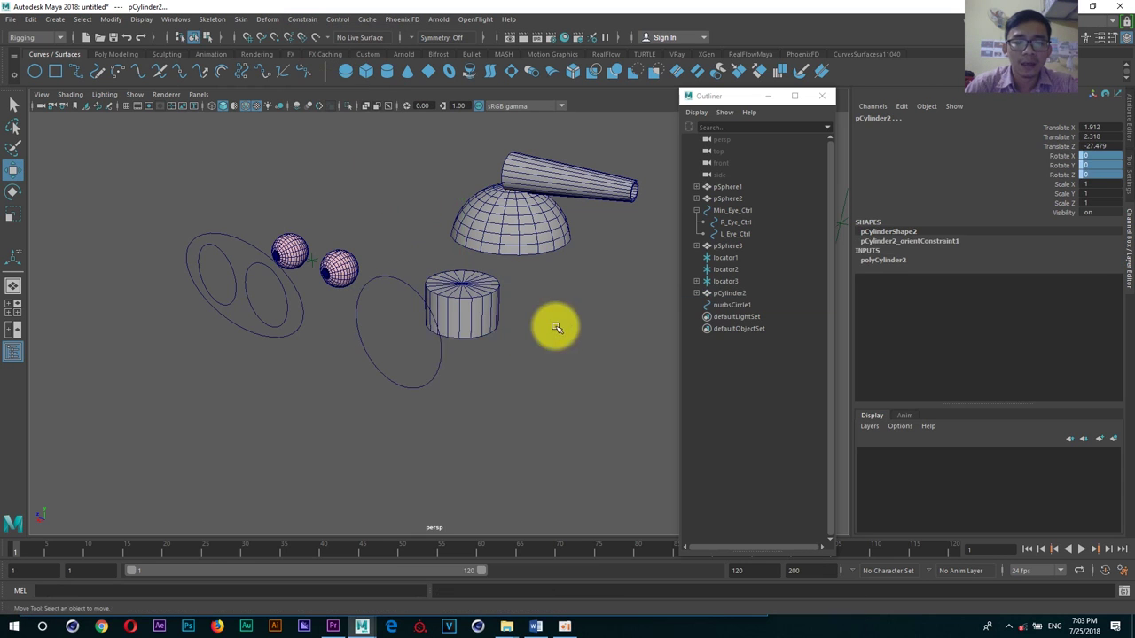
left_click(441, 355)
key("e")
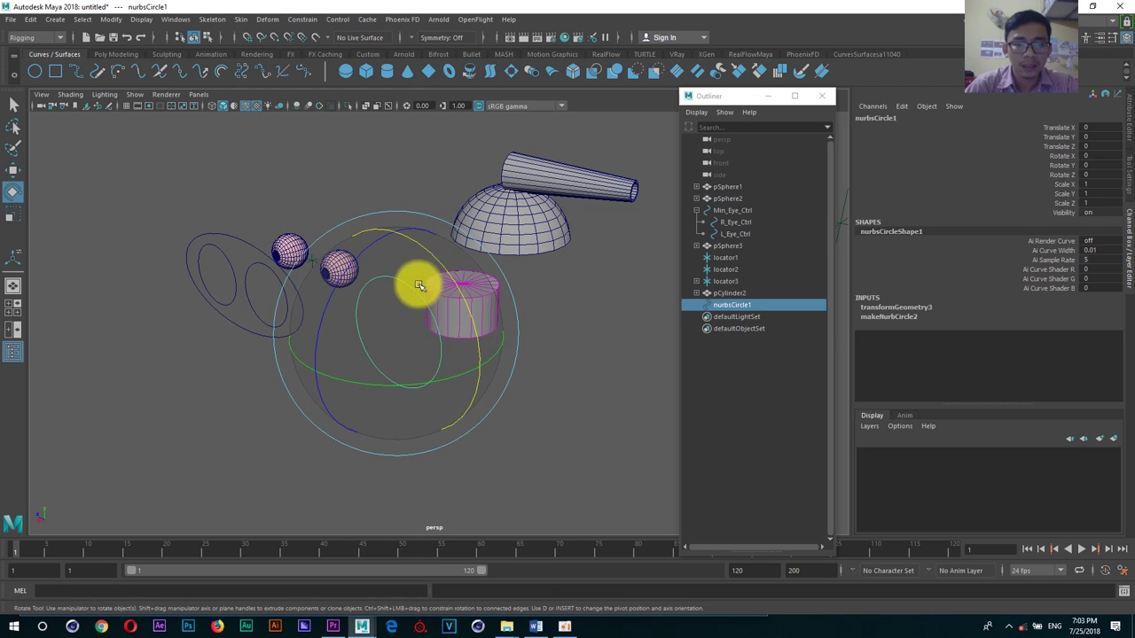
mouse_move(431, 254)
left_mouse_down()
mouse_move(466, 306)
mouse_move(431, 253)
left_mouse_up()
key("ctrl+z")
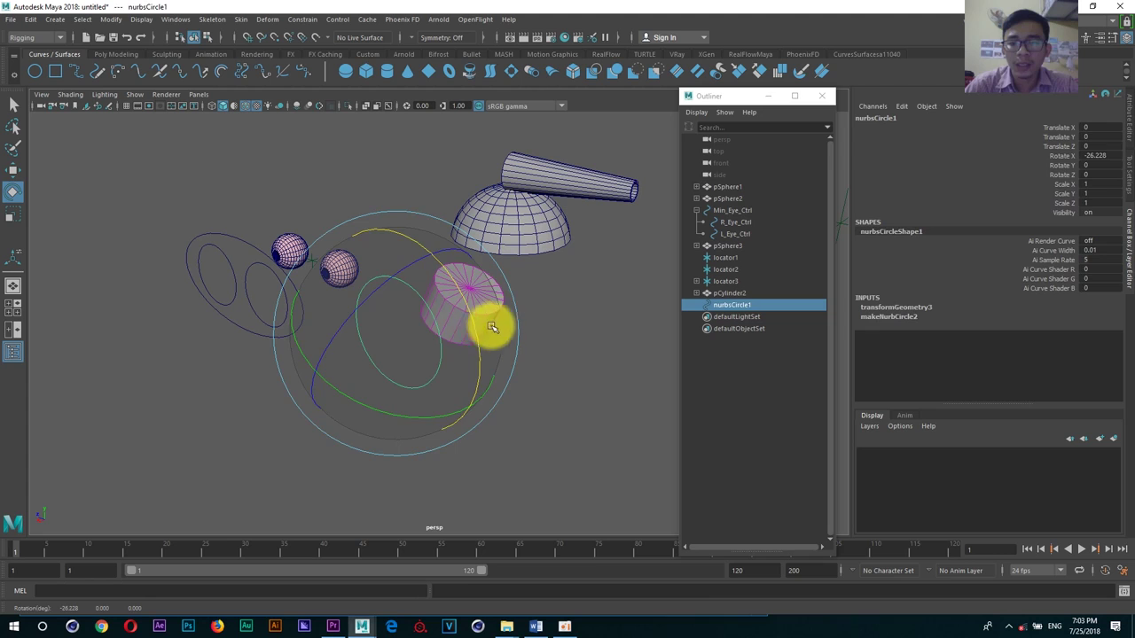
key("ctrl+z")
key("ctrl+z")
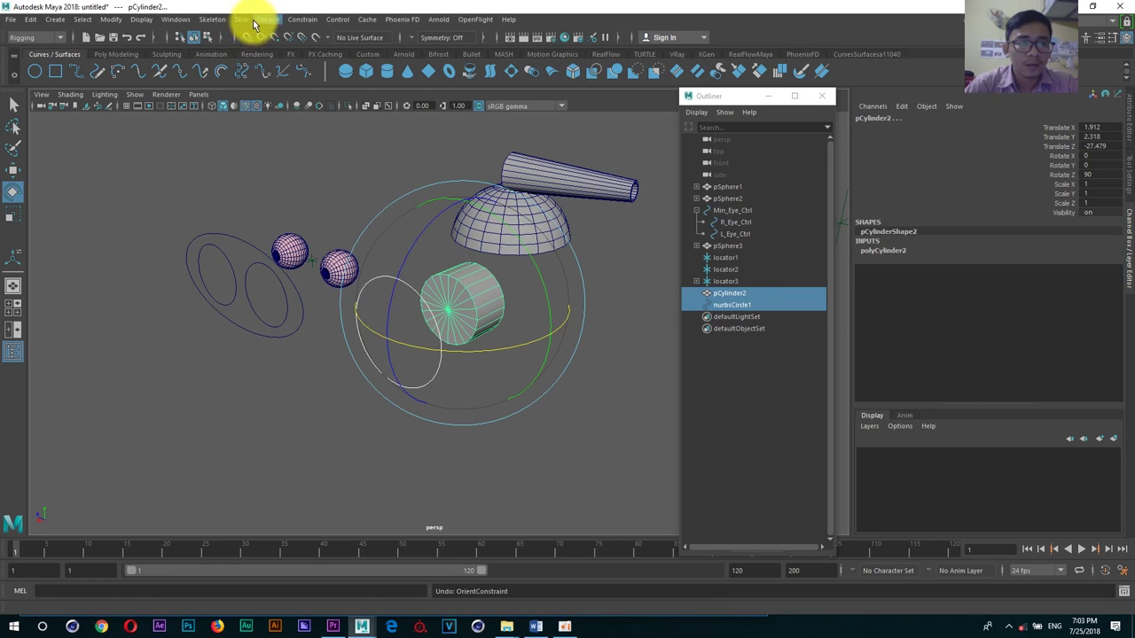
Step: Reapply the orient constraint from the Constrain > Orient options with Maintain offset on
left_click(266, 19)
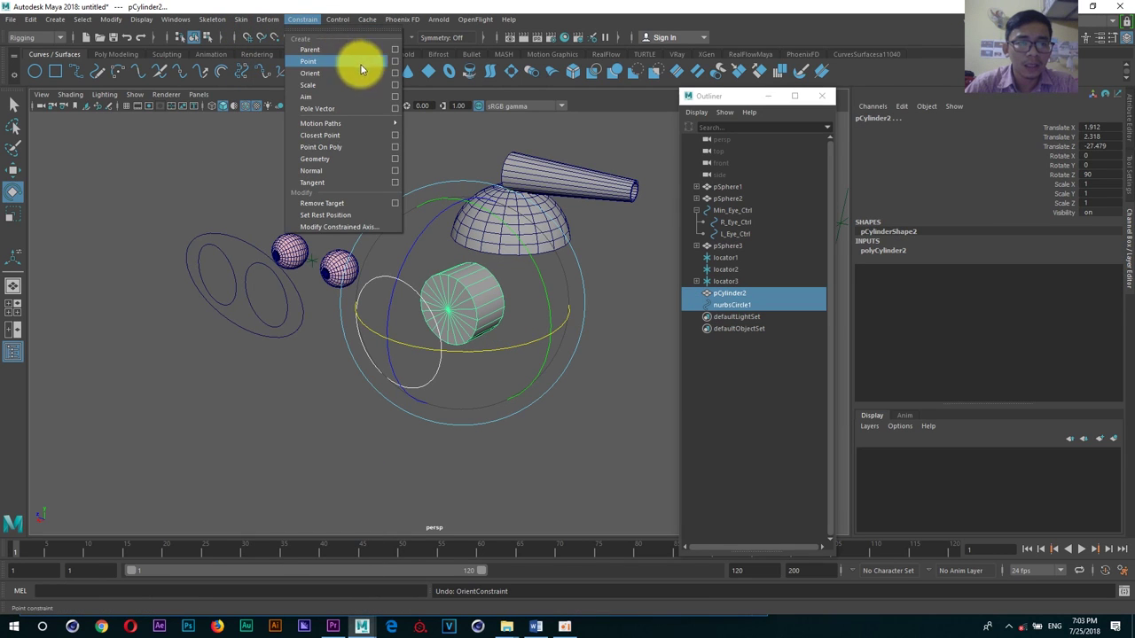
left_click(395, 73)
left_click(654, 130)
left_click(683, 153)
left_click(756, 146)
left_click(782, 316)
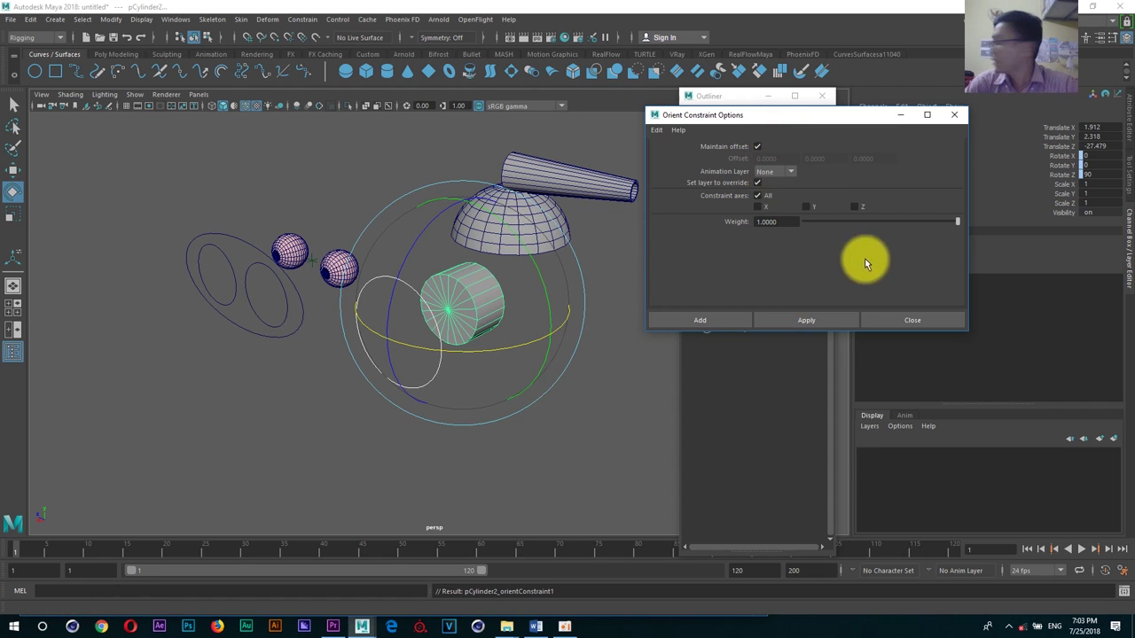
Step: Close the constraint options and rotate nurbsCircle1 to test that the cylinder follows
left_click(903, 320)
left_click(561, 387)
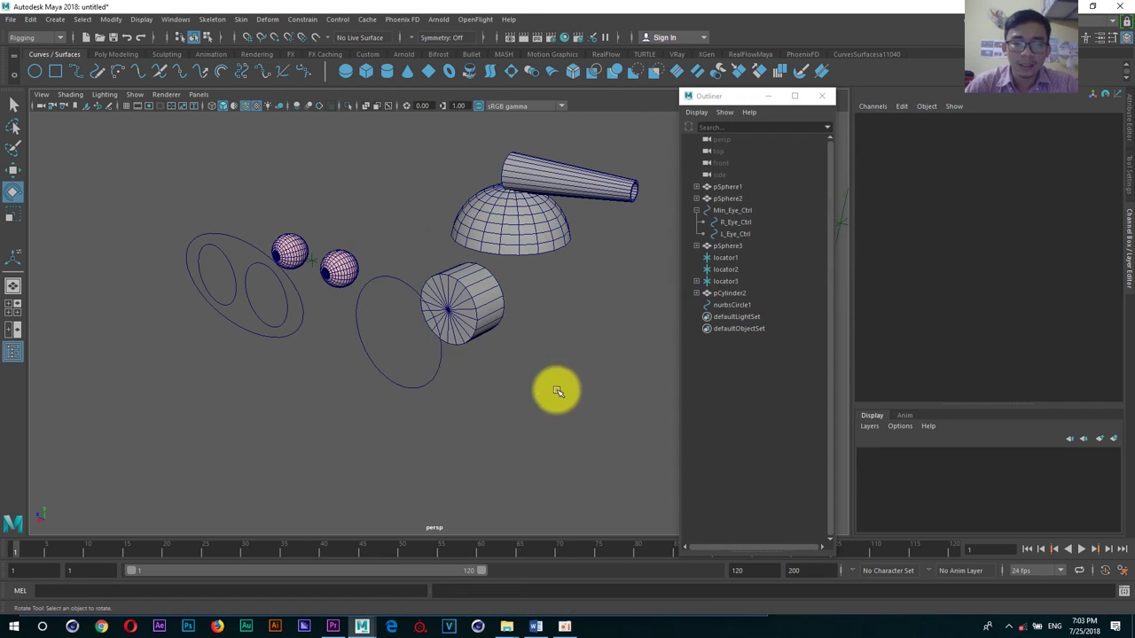
left_click(440, 354)
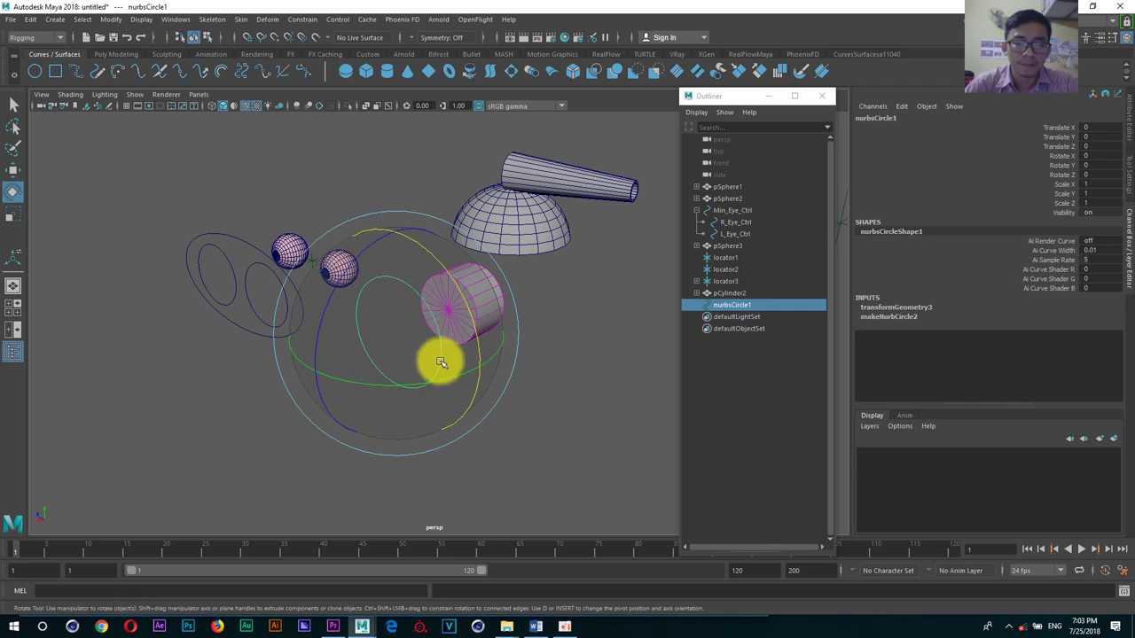
mouse_move(456, 292)
left_mouse_down()
mouse_move(460, 331)
mouse_move(405, 249)
mouse_move(452, 314)
mouse_move(553, 350)
mouse_move(419, 345)
mouse_move(443, 355)
left_mouse_up()
key("w")
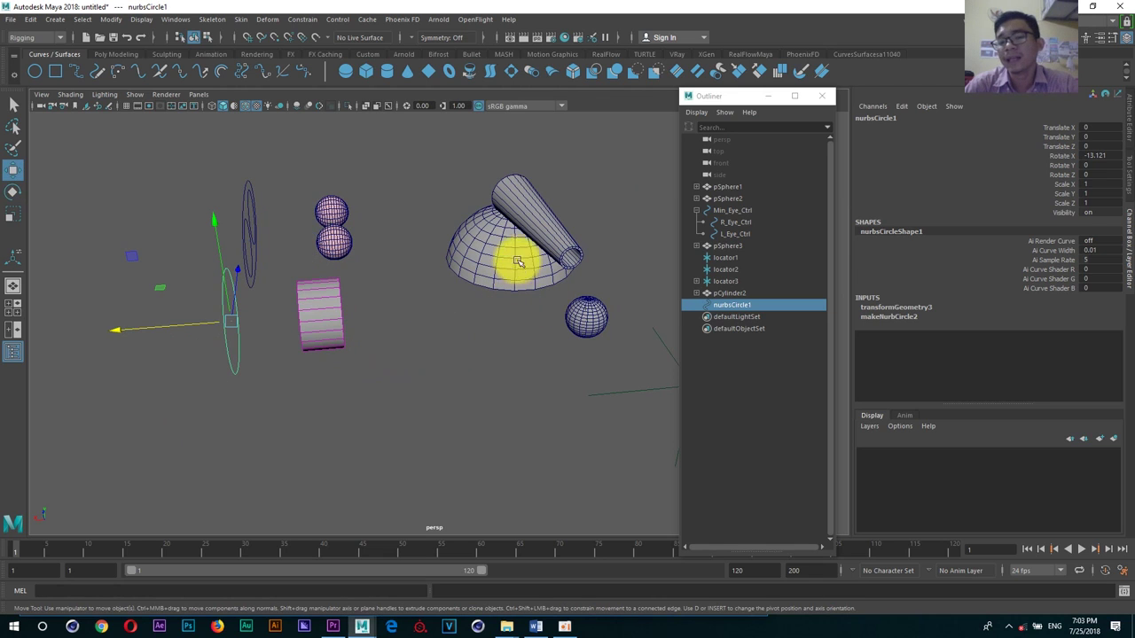
Step: Move pCylinder2 to Translate X 5.77 and duplicate it as pCylinder3
left_click(513, 197)
left_click(316, 325)
mouse_move(266, 324)
left_mouse_down()
mouse_move(392, 305)
mouse_move(501, 311)
mouse_move(213, 322)
mouse_move(353, 372)
left_mouse_up()
key("ctrl+d")
left_click(464, 302, "shift")
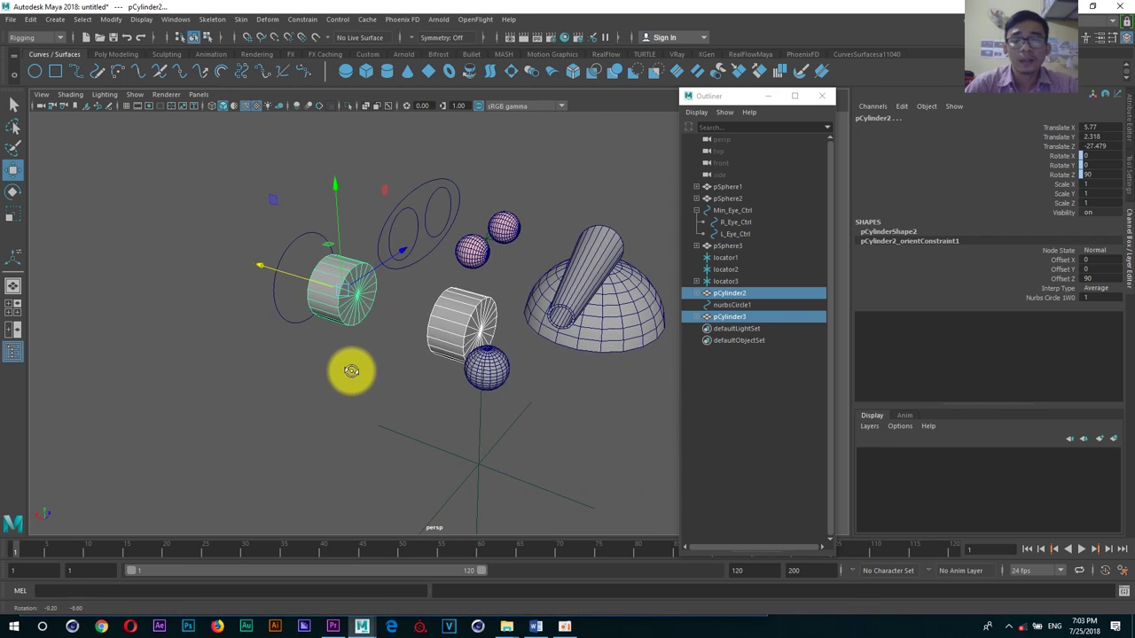
Step: Parent pCylinder3 under pCylinder2 with P
key("p")
left_click(347, 375)
left_click(326, 295)
left_click_drag(338, 324, 398, 322, "alt")
left_click(277, 352)
left_click(335, 330)
left_click(277, 344)
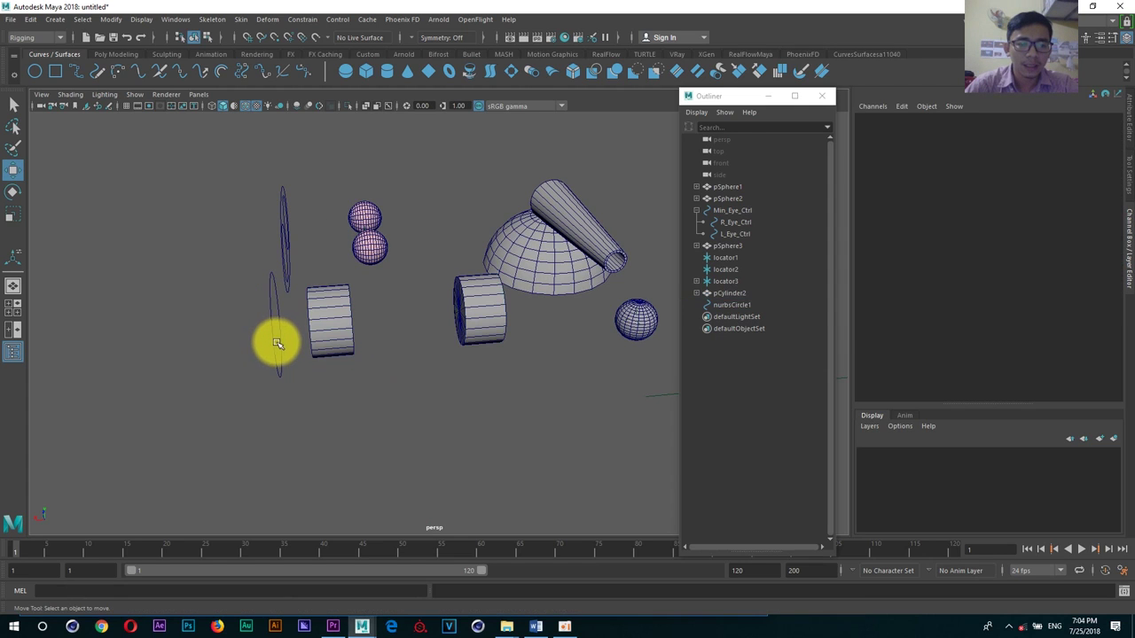
Step: Rotate nurbsCircle1 around X to test that the constrained cylinders turn with it
left_click(272, 344)
left_click_drag(337, 321, 321, 368, "alt")
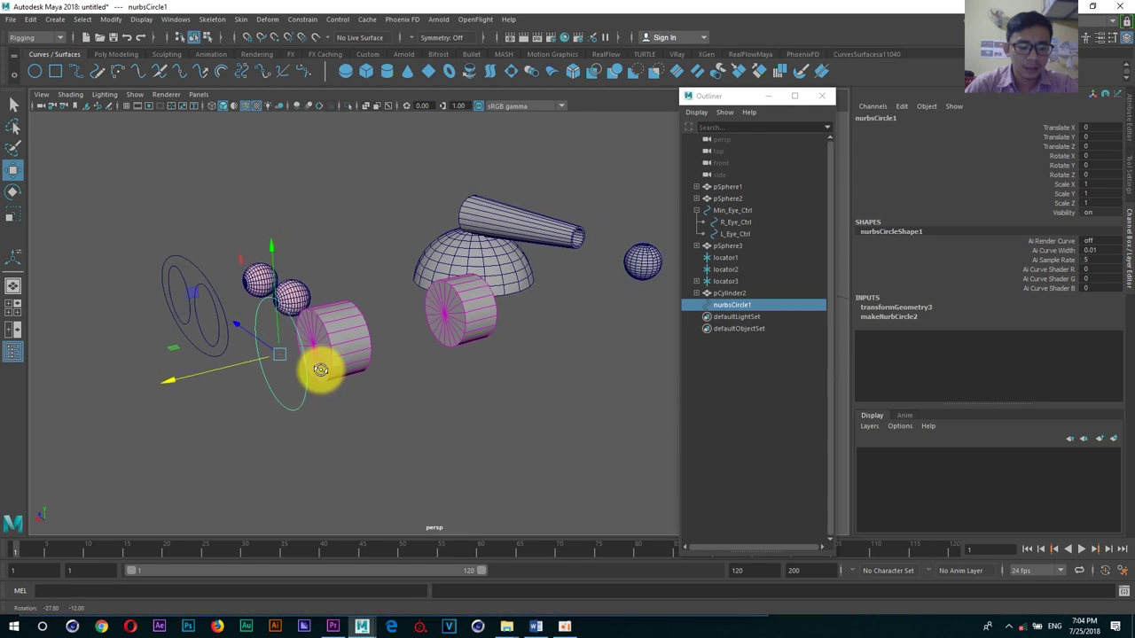
key("r")
key("e")
left_click_drag(324, 307, 347, 393)
key("ctrl+z")
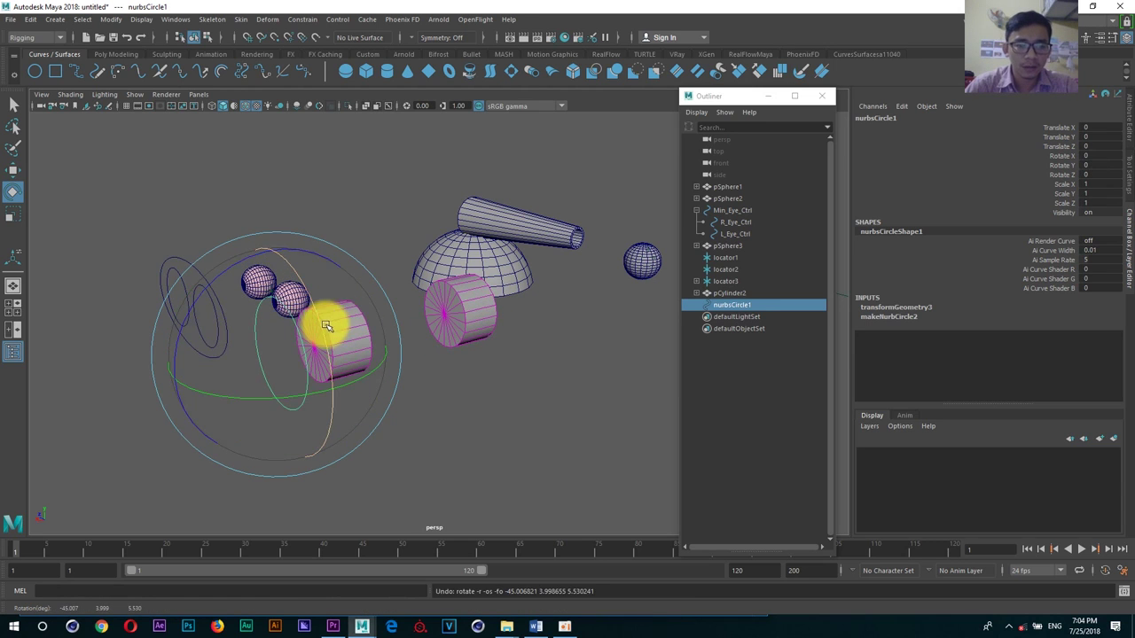
mouse_move(324, 323)
left_mouse_down()
mouse_move(342, 423)
mouse_move(304, 264)
mouse_move(322, 383)
mouse_move(393, 360)
mouse_move(354, 329)
left_mouse_up()
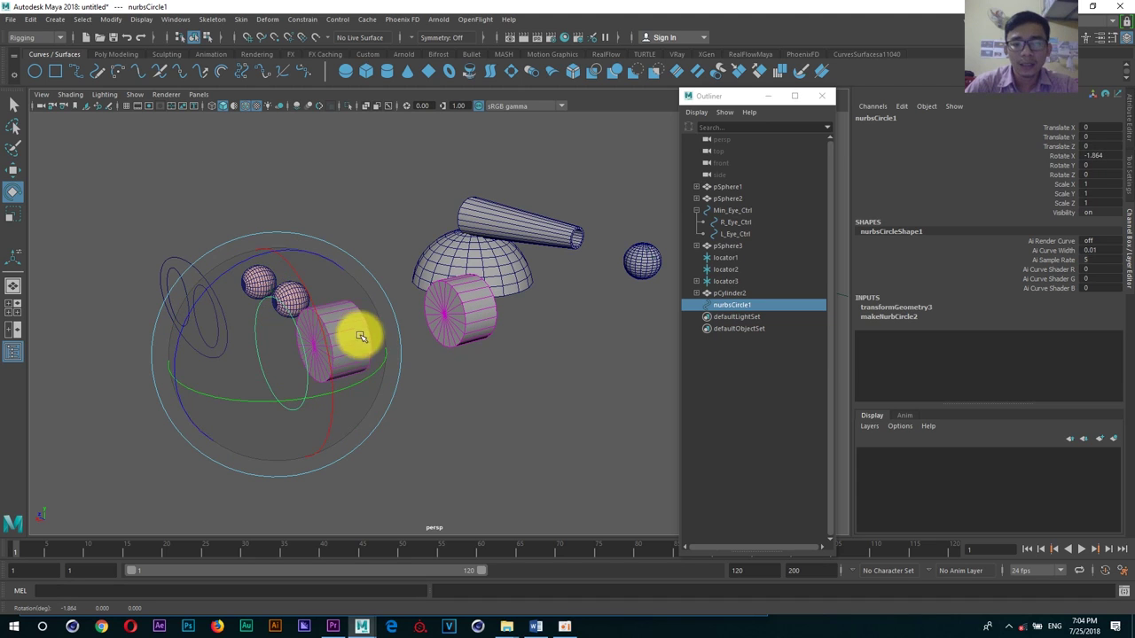
Step: Select pCylinder2 and expand it in the Outliner to select child pCylinder3
left_click(529, 385)
left_click(355, 329)
key("w")
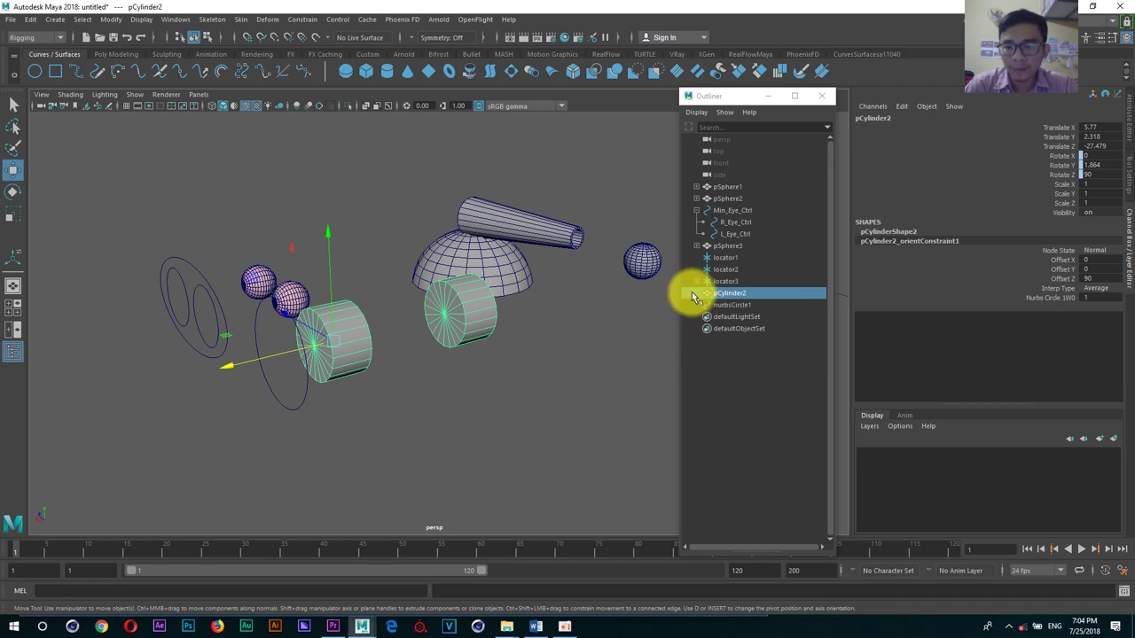
left_click(696, 292)
left_click(736, 316)
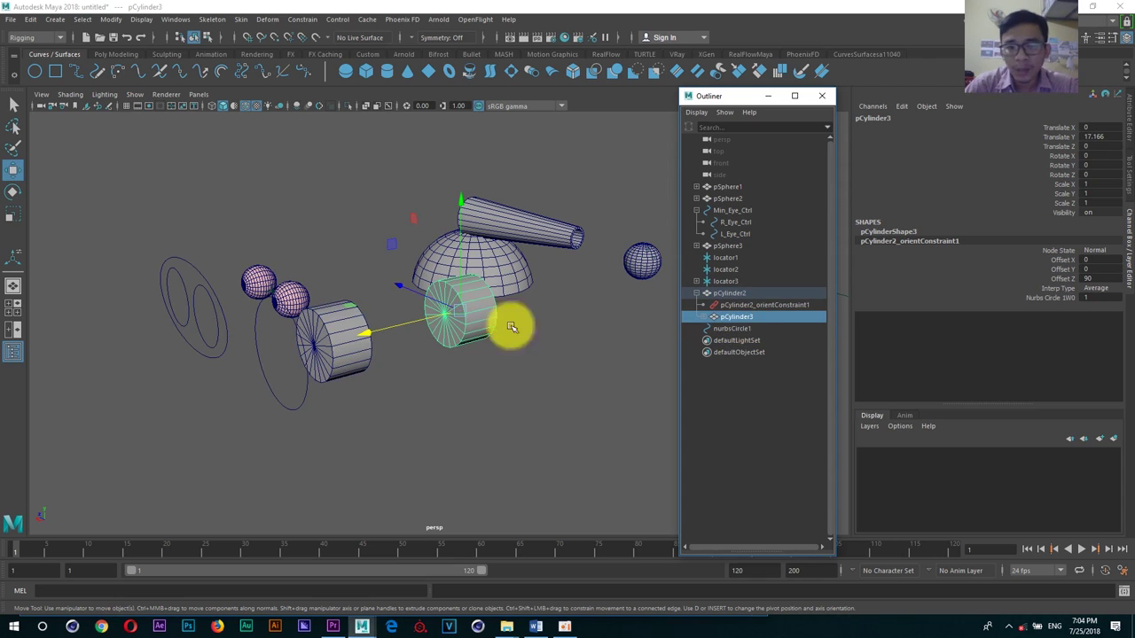
left_click(380, 425)
left_click(337, 351)
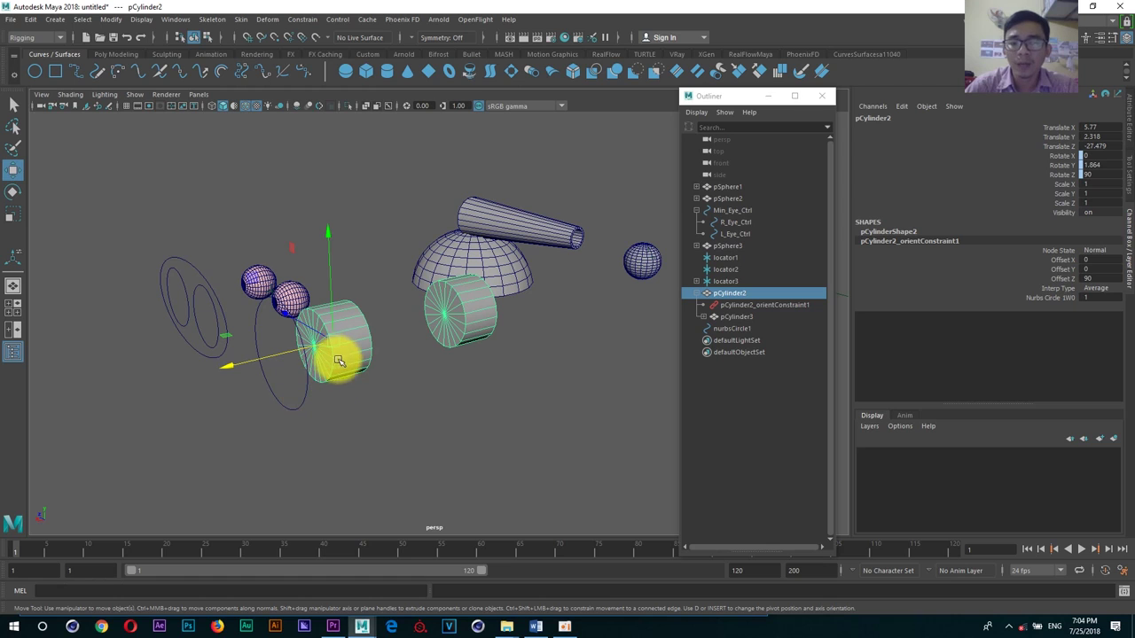
left_click(337, 19)
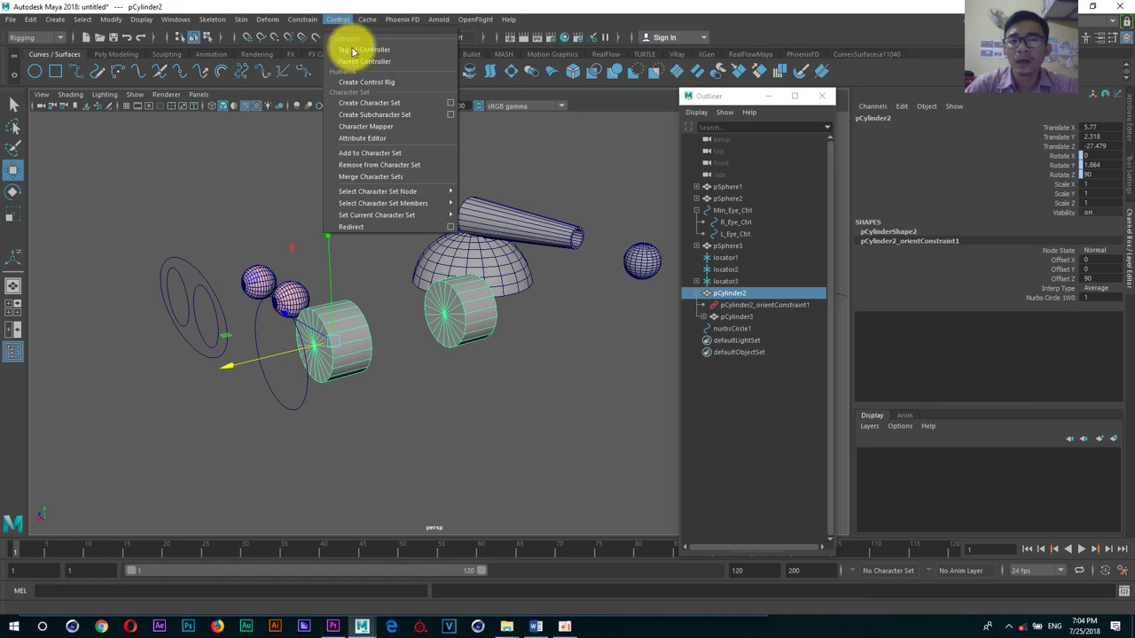
mouse_move(302, 20)
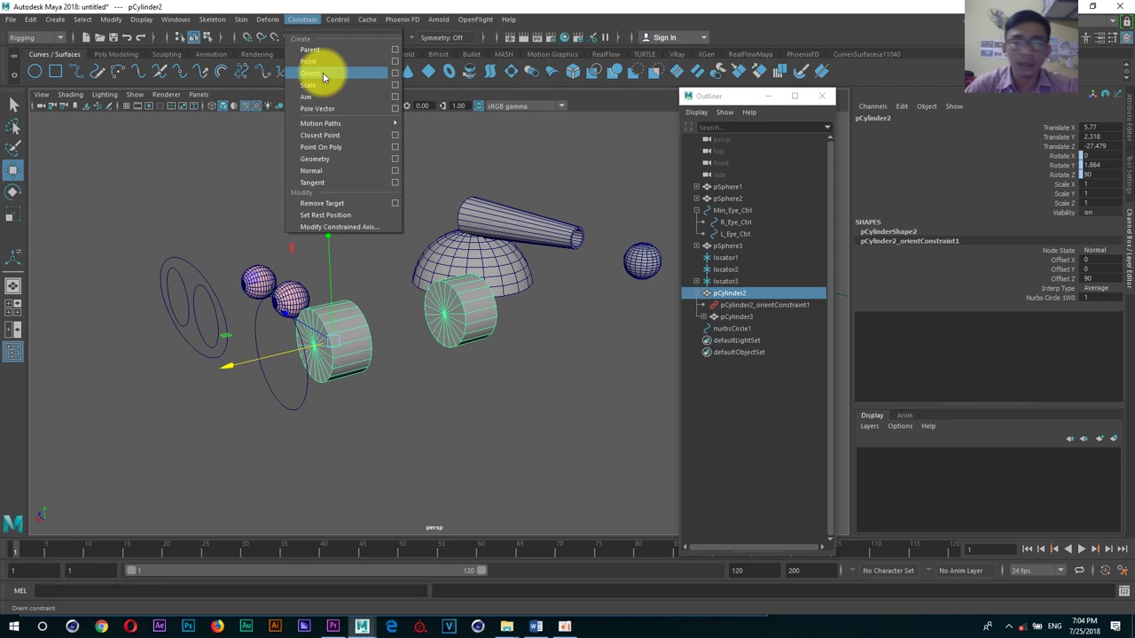
left_click(559, 172)
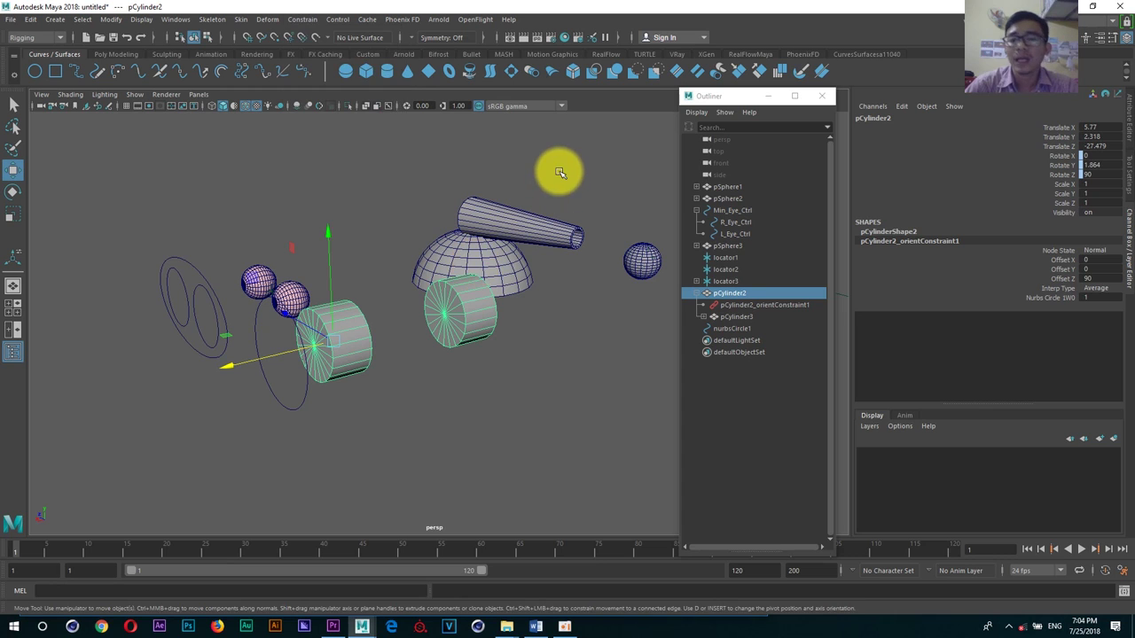
mouse_move(381, 299)
left_mouse_down("alt")
mouse_move(345, 337)
mouse_move(494, 324)
left_mouse_up("alt")
left_click(303, 18)
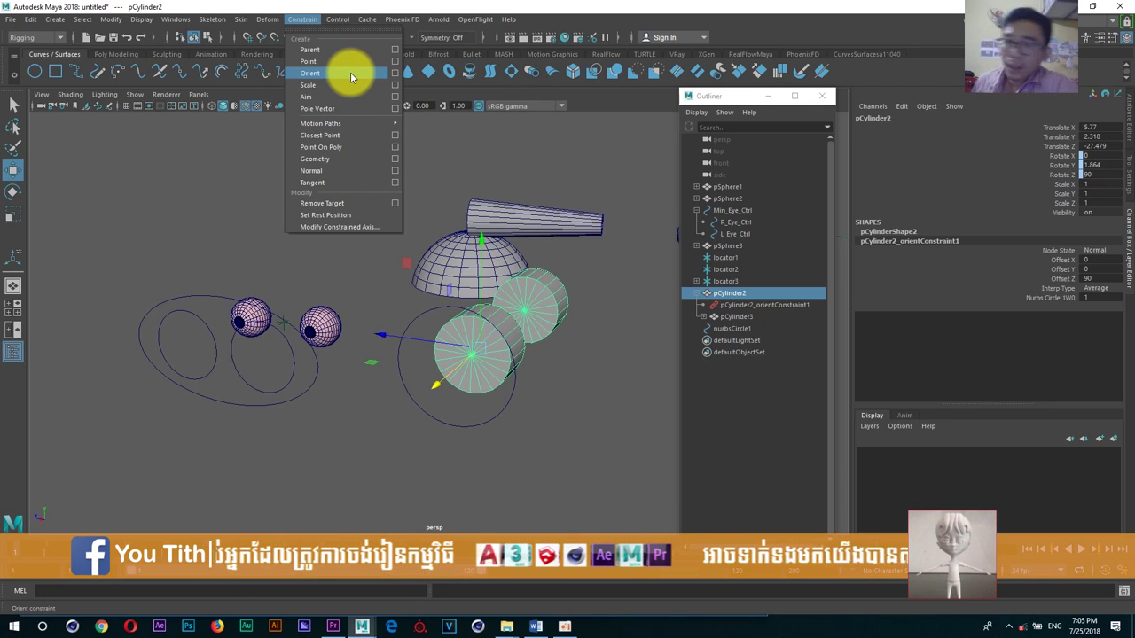
Step: In the Word notes, scroll back from the Constrain pages to the rigging basics
left_click(536, 627)
scroll(572, 312, "up", 5)
scroll(572, 312, "up", 5)
scroll(572, 312, "up", 4)
scroll(572, 312, "up", 4)
scroll(567, 304, "up", 9)
scroll(532, 306, "up", 2)
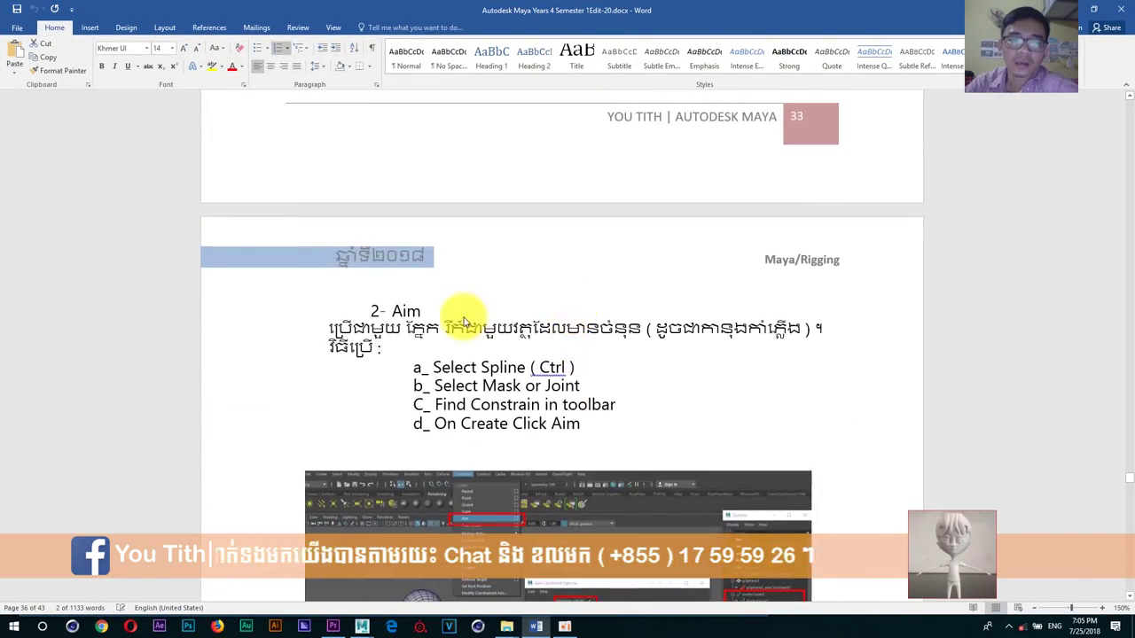
scroll(443, 312, "up", 3)
scroll(422, 322, "up", 5)
scroll(433, 321, "up", 8)
scroll(399, 399, "up", 1)
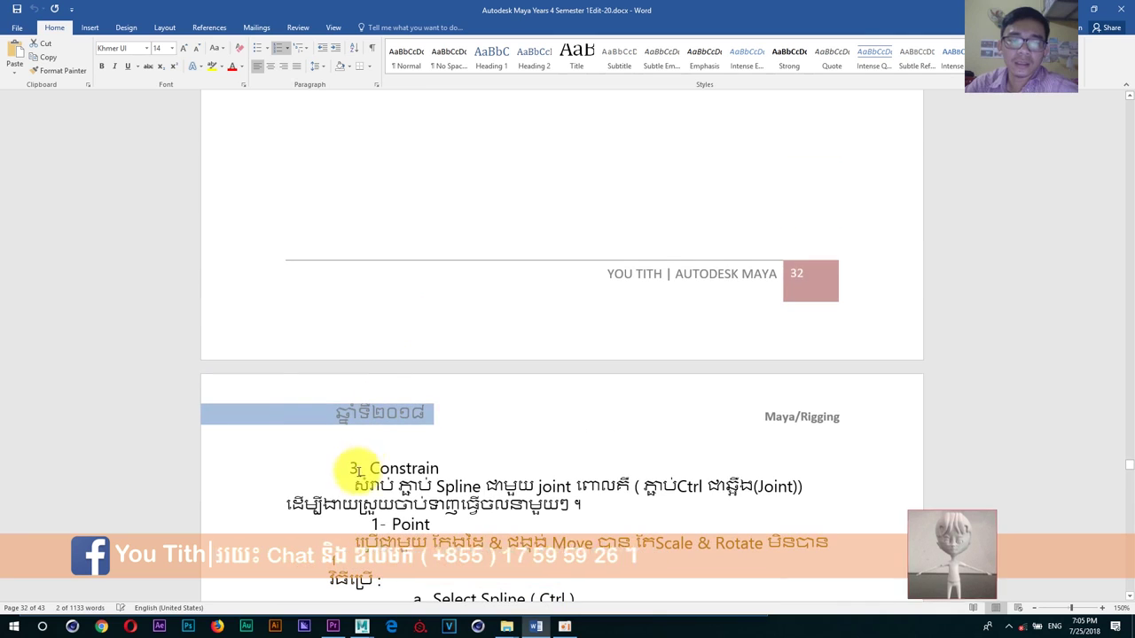
left_click_drag(372, 468, 439, 469)
scroll(450, 464, "up", 5)
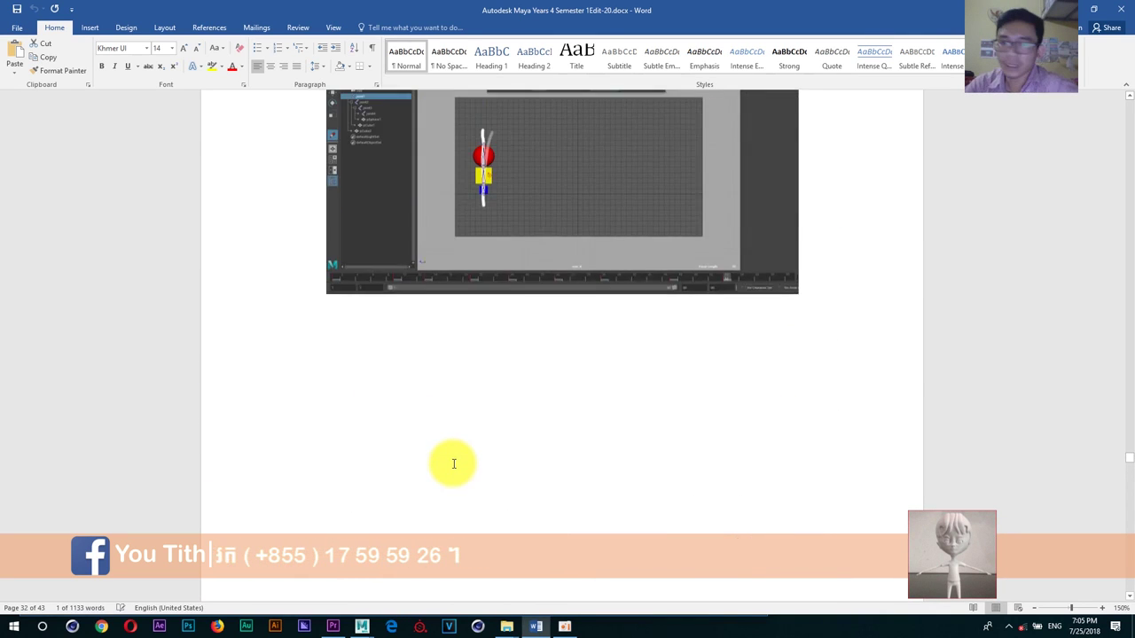
scroll(452, 467, "up", 5)
scroll(452, 466, "up", 8)
scroll(448, 461, "up", 8)
scroll(443, 461, "up", 7)
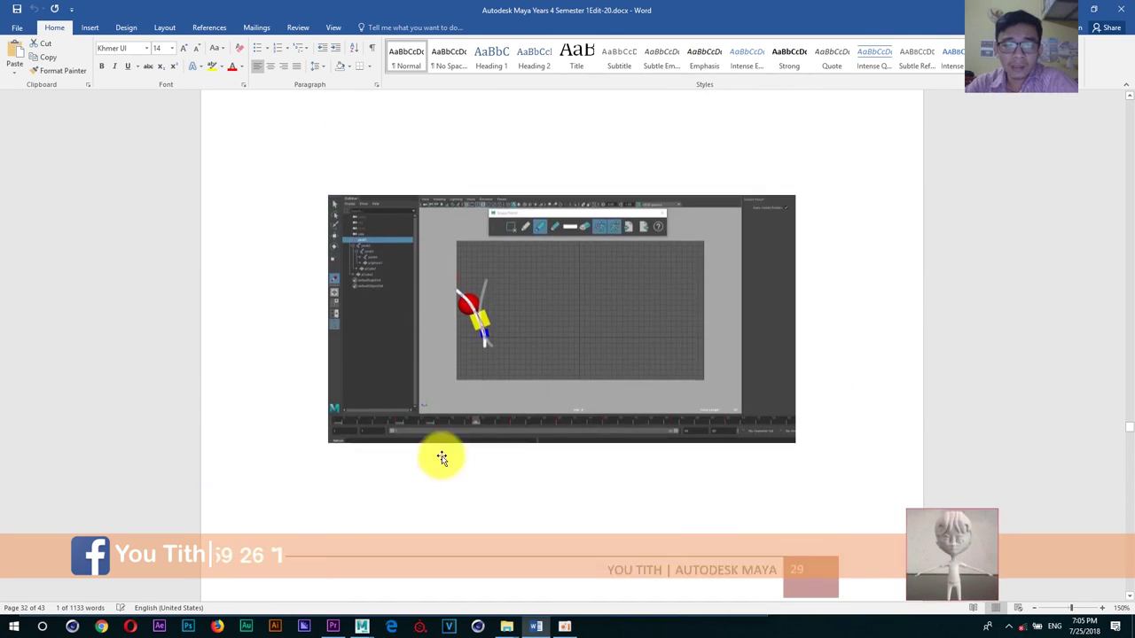
scroll(444, 461, "up", 7)
scroll(443, 460, "up", 7)
scroll(442, 458, "up", 7)
scroll(442, 457, "up", 7)
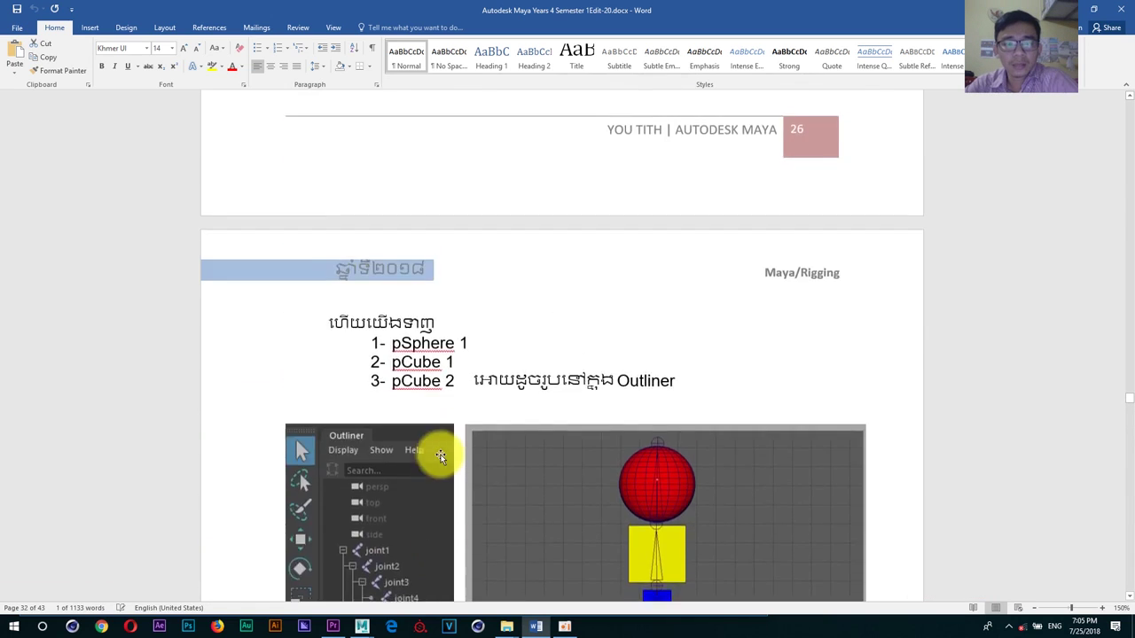
scroll(442, 460, "up", 7)
scroll(440, 457, "up", 8)
scroll(438, 456, "up", 8)
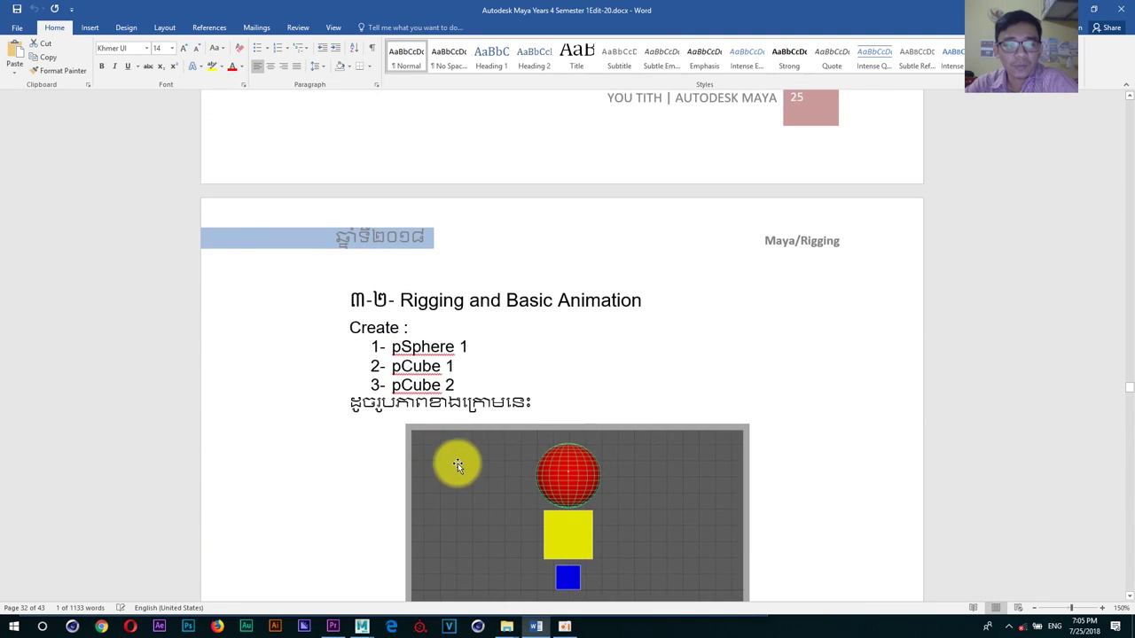
Step: Review the notes' 'Play every Frame' playback speed and 24 fps framerate settings
scroll(461, 417, "down", 1)
scroll(467, 356, "down", 1)
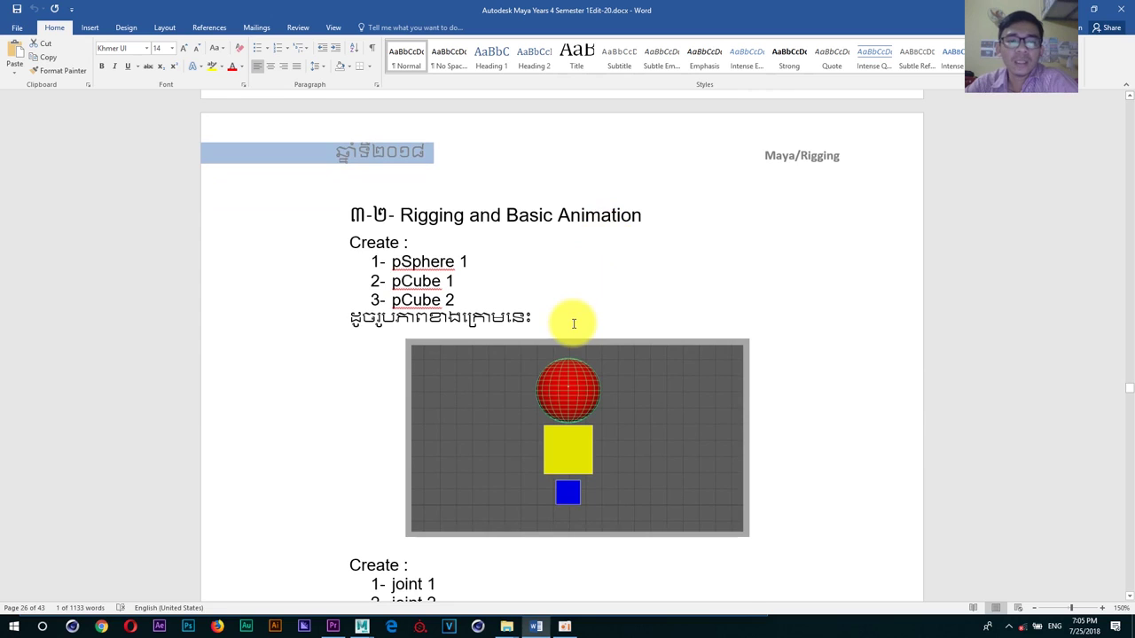
scroll(579, 346, "down", 5)
scroll(578, 257, "down", 3)
scroll(578, 261, "down", 5)
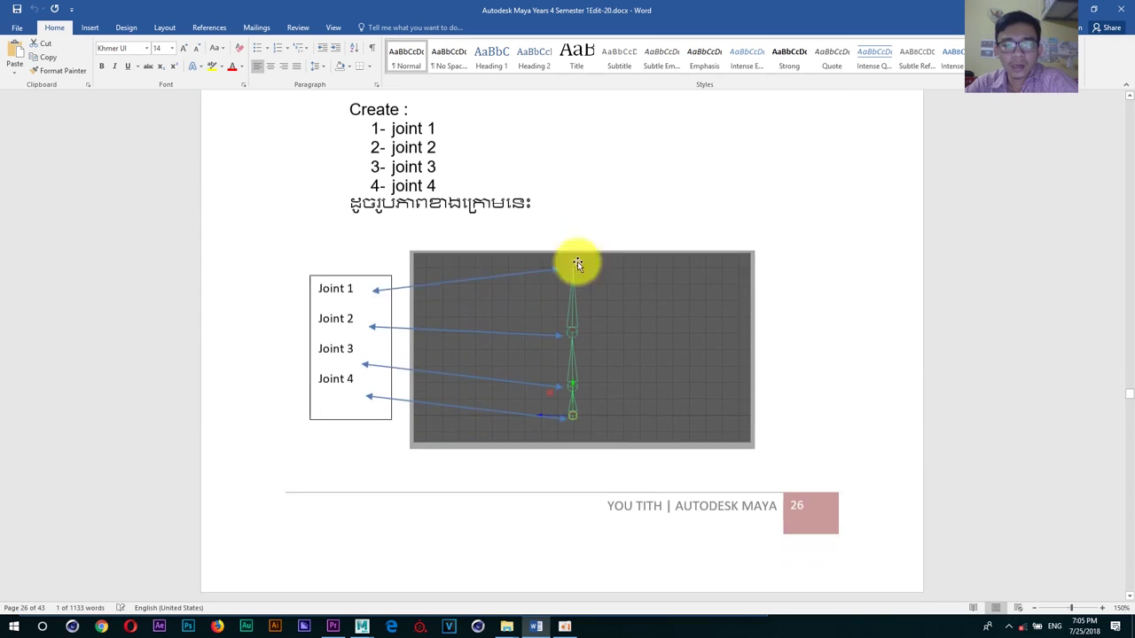
left_click_drag(320, 277, 373, 276)
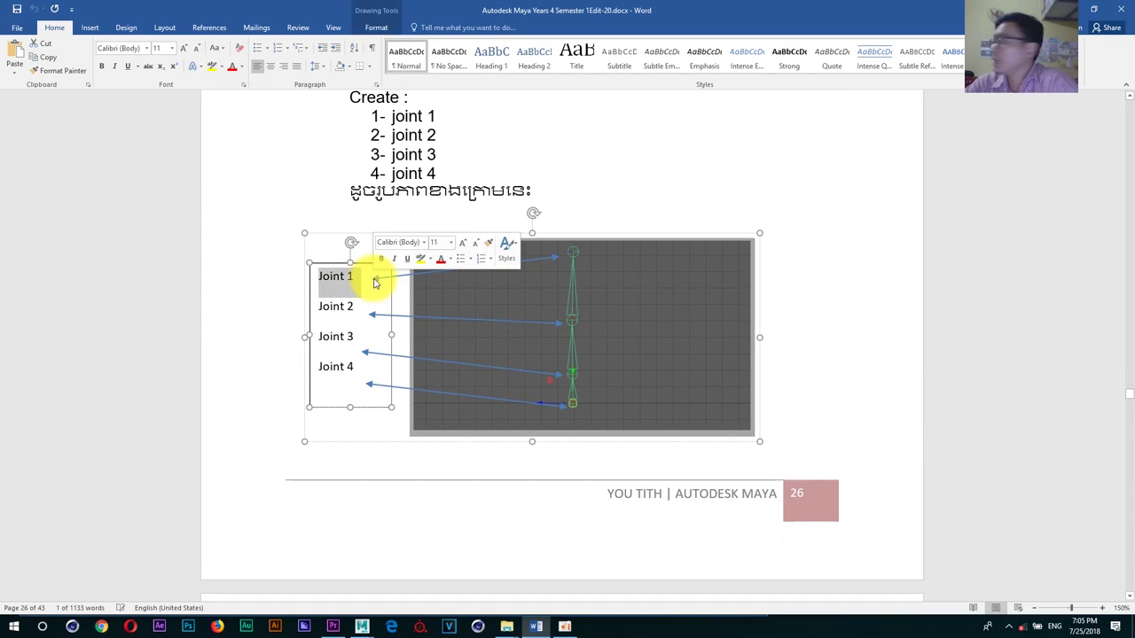
scroll(560, 312, "up", 4)
scroll(568, 266, "up", 4)
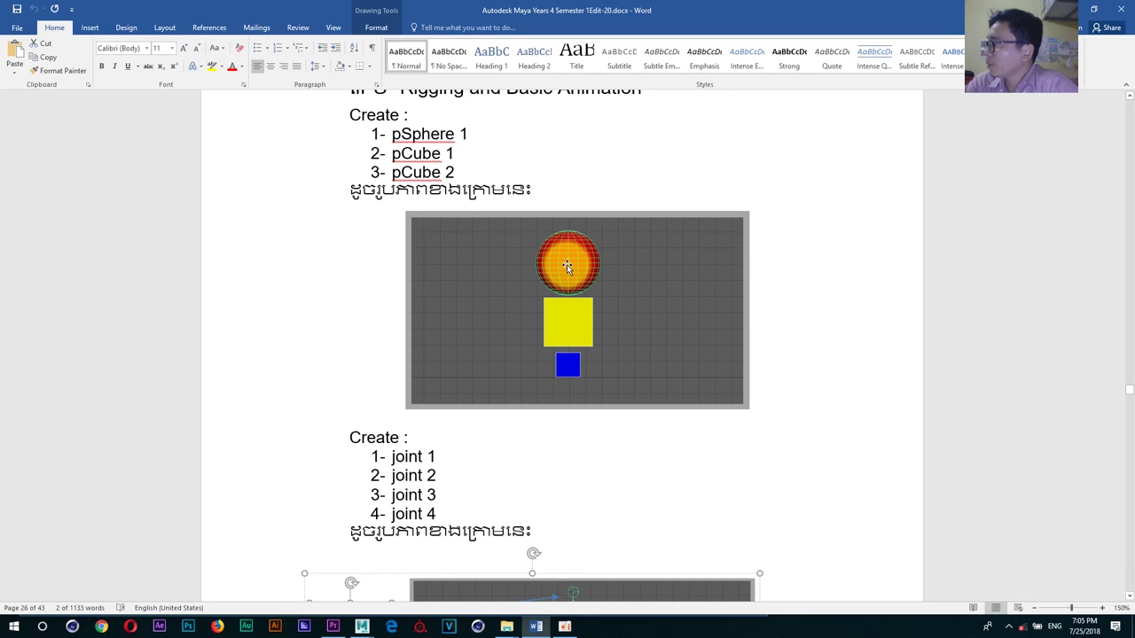
scroll(545, 292, "down", 3)
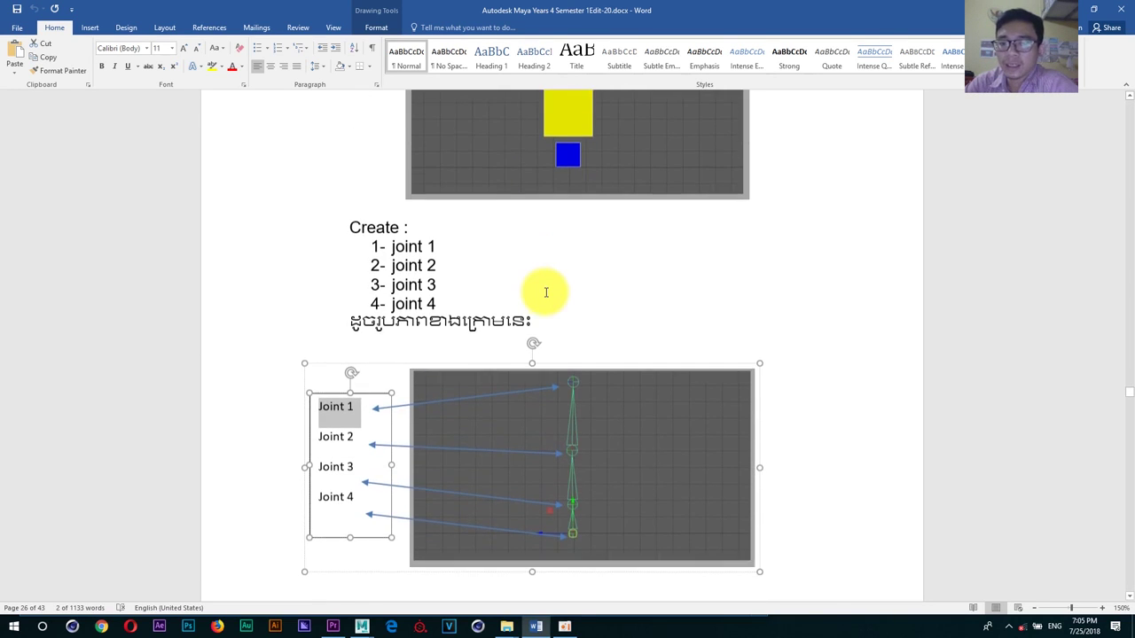
scroll(546, 305, "down", 5)
scroll(545, 305, "down", 6)
scroll(545, 306, "down", 4)
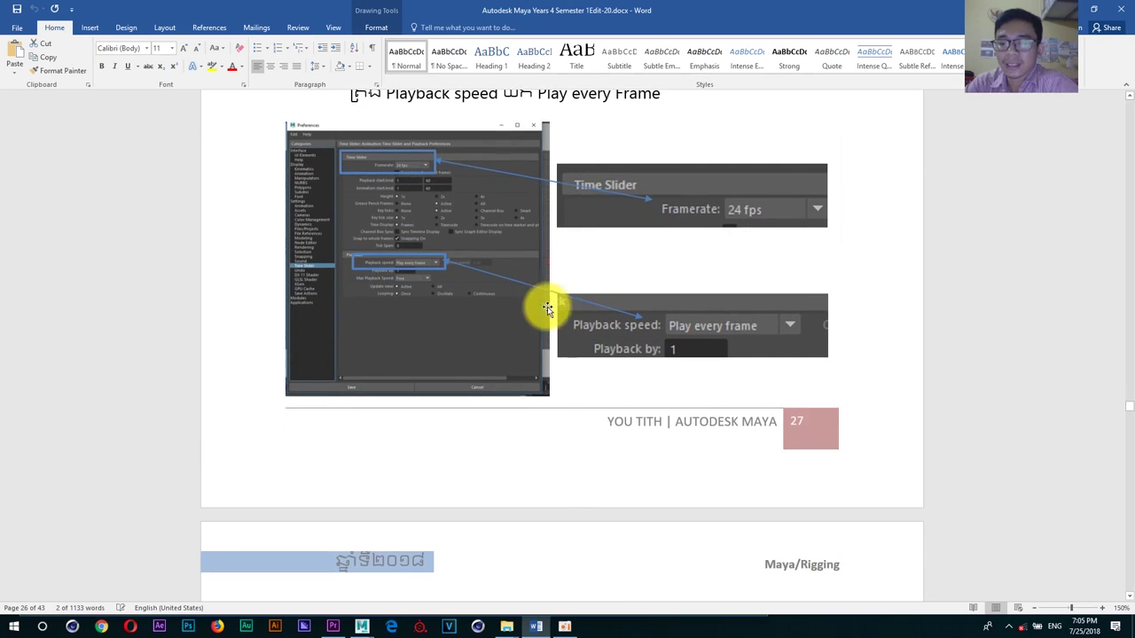